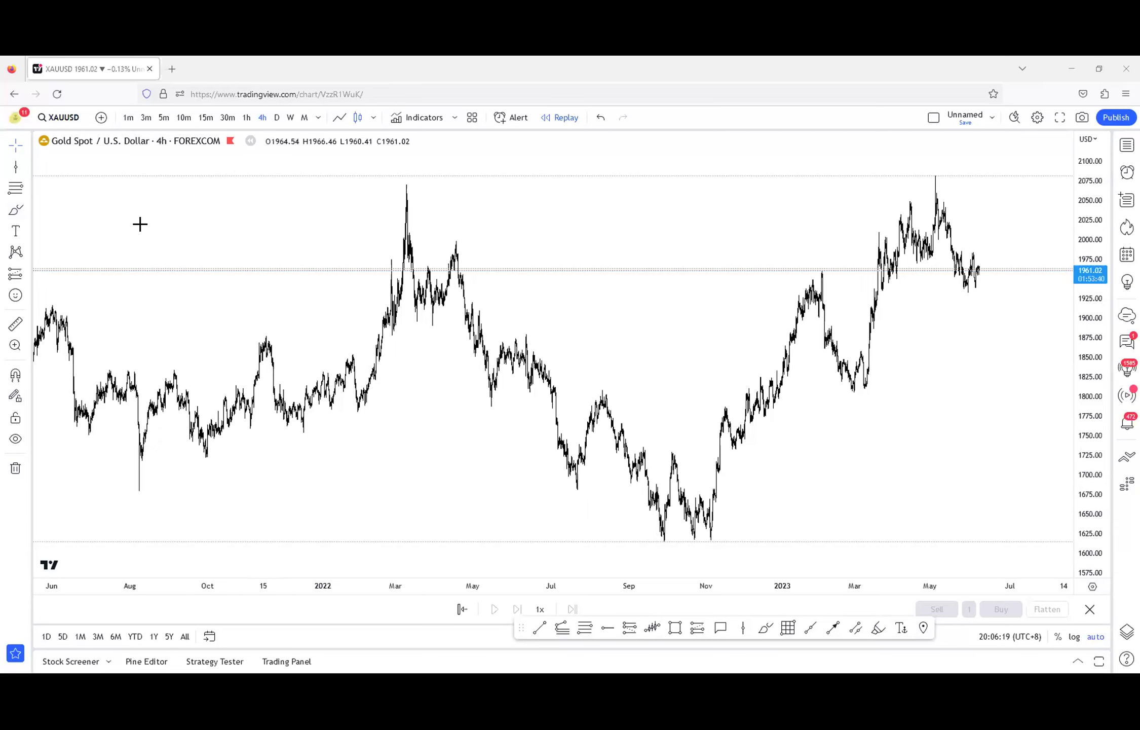
# - Switch the gold chart to the daily timeframe and examine price action from mid-2022 to June 2023
pyautogui.scroll(6, 443, 208)
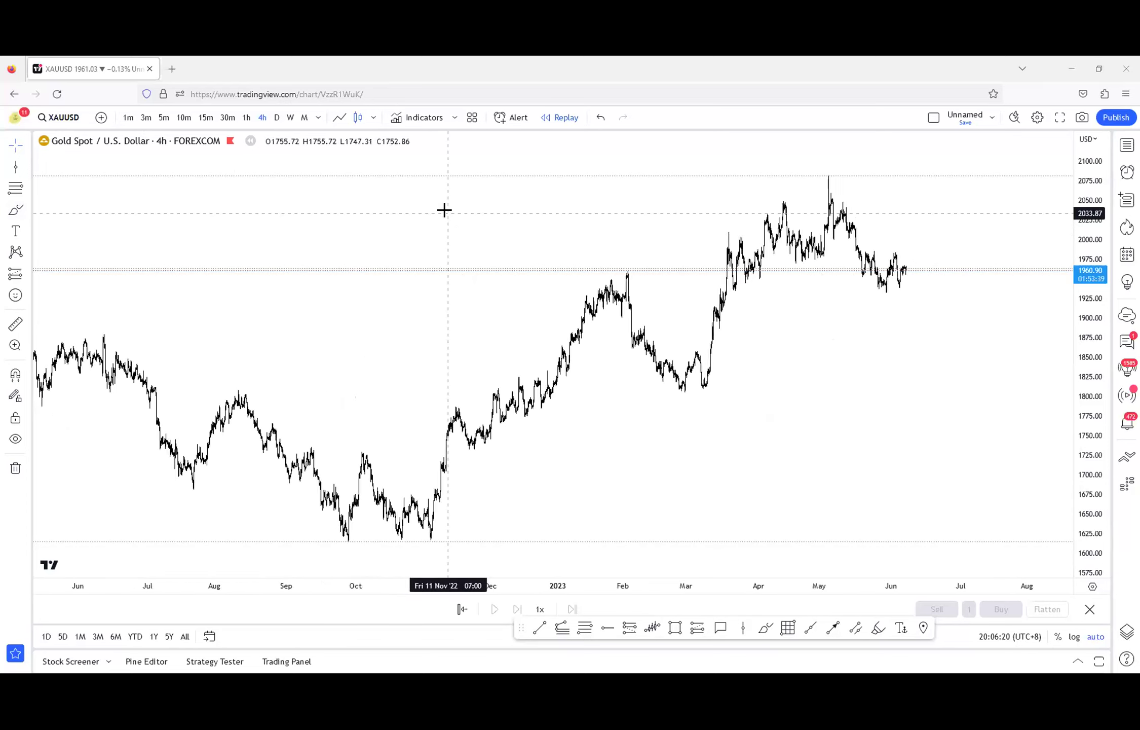
pyautogui.click(277, 118)
pyautogui.scroll(6, 606, 274)
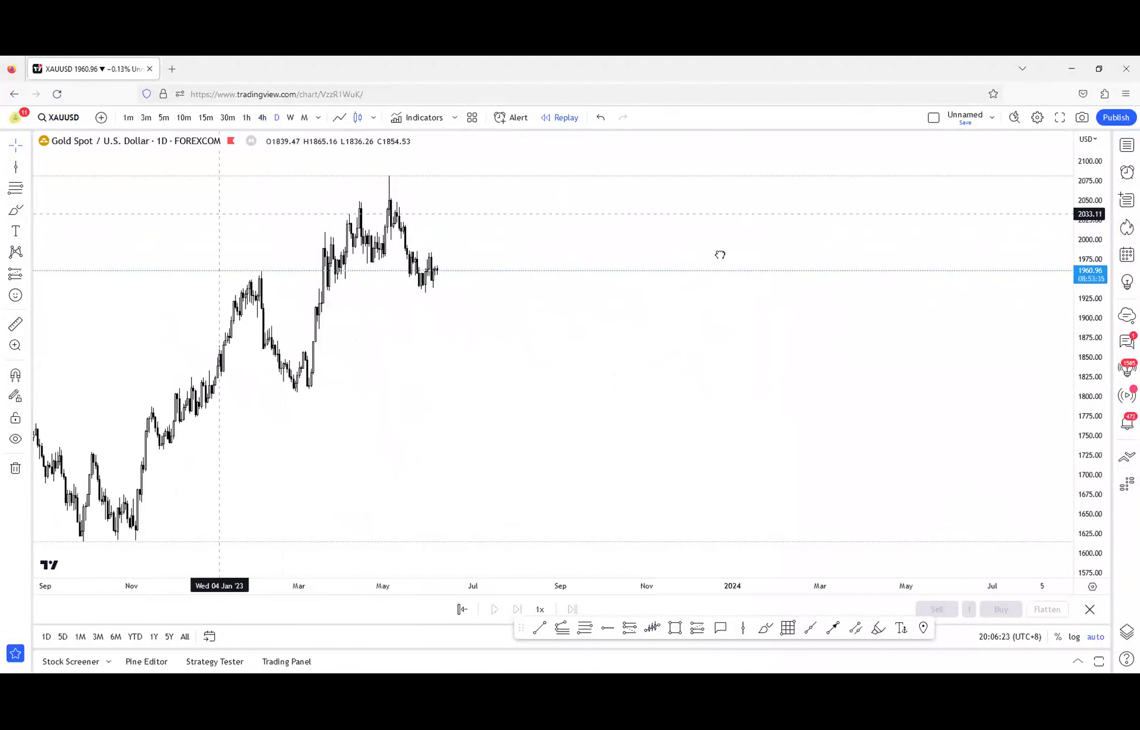
pyautogui.scroll(5, 695, 267)
pyautogui.moveTo(339, 215); pyautogui.dragTo(525, 222)
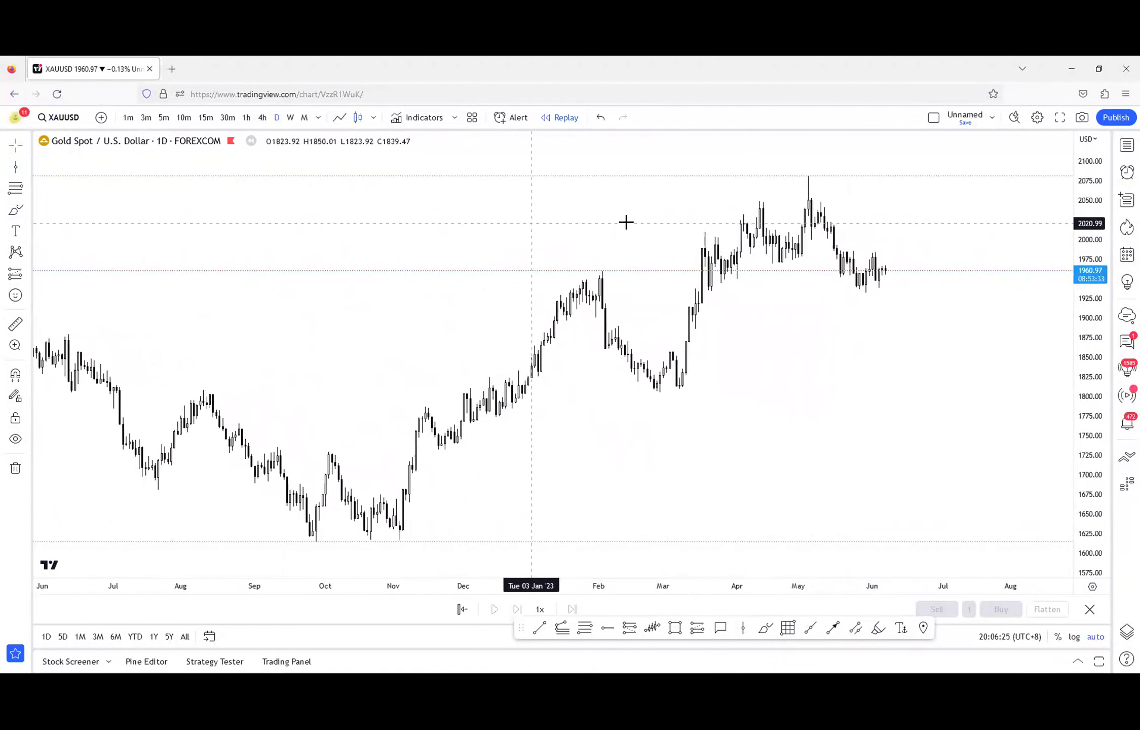
# - Switch the gold chart to the weekly timeframe and examine price action back to 2019
pyautogui.click(291, 118)
pyautogui.scroll(2, 784, 252)
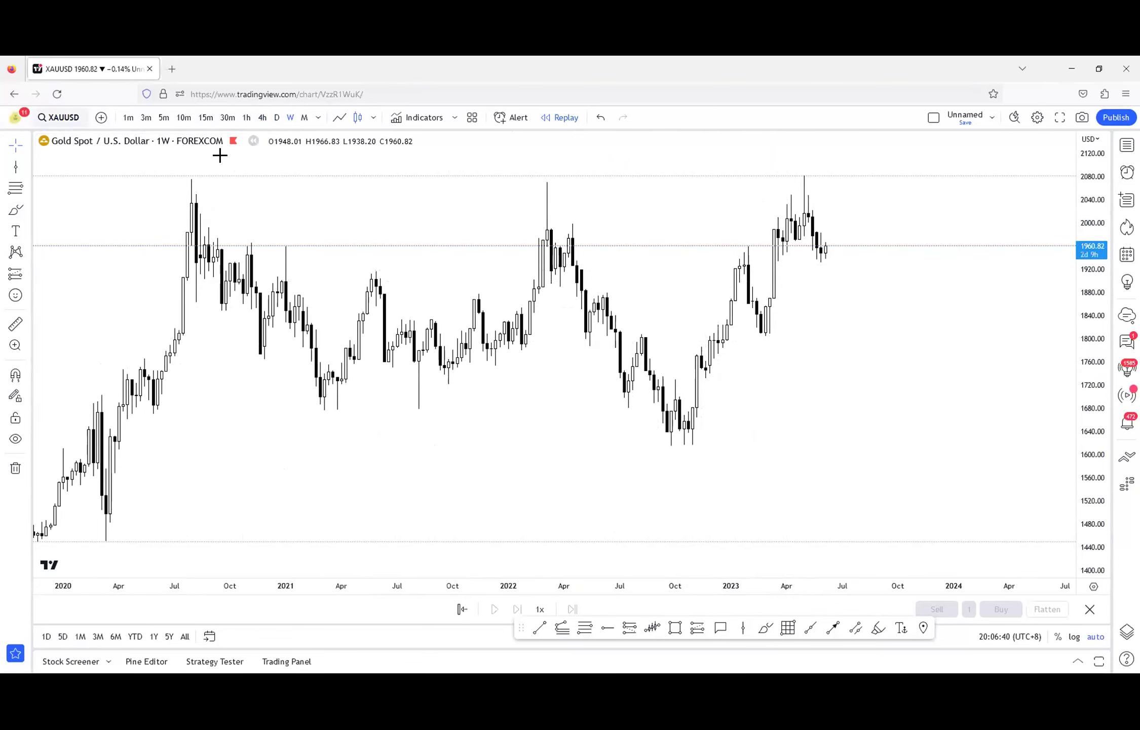
pyautogui.scroll(-1, 328, 239)
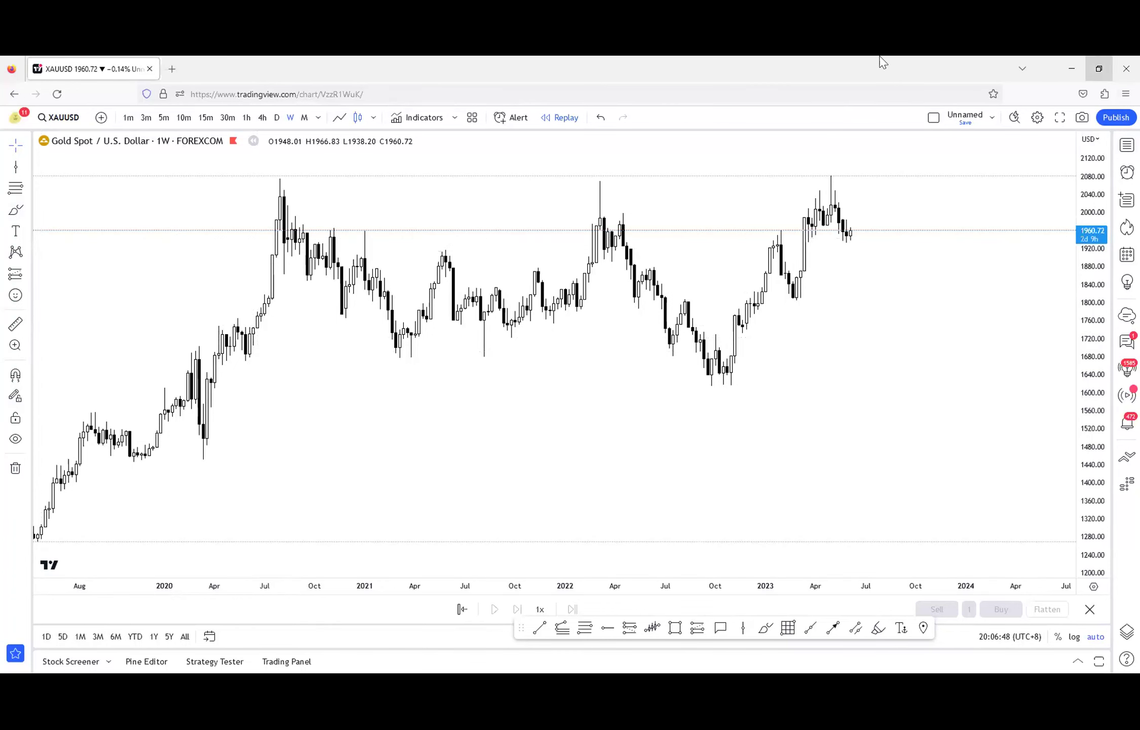
# - Hide the symbol logo and title from the chart's status line
pyautogui.rightClick(260, 225)
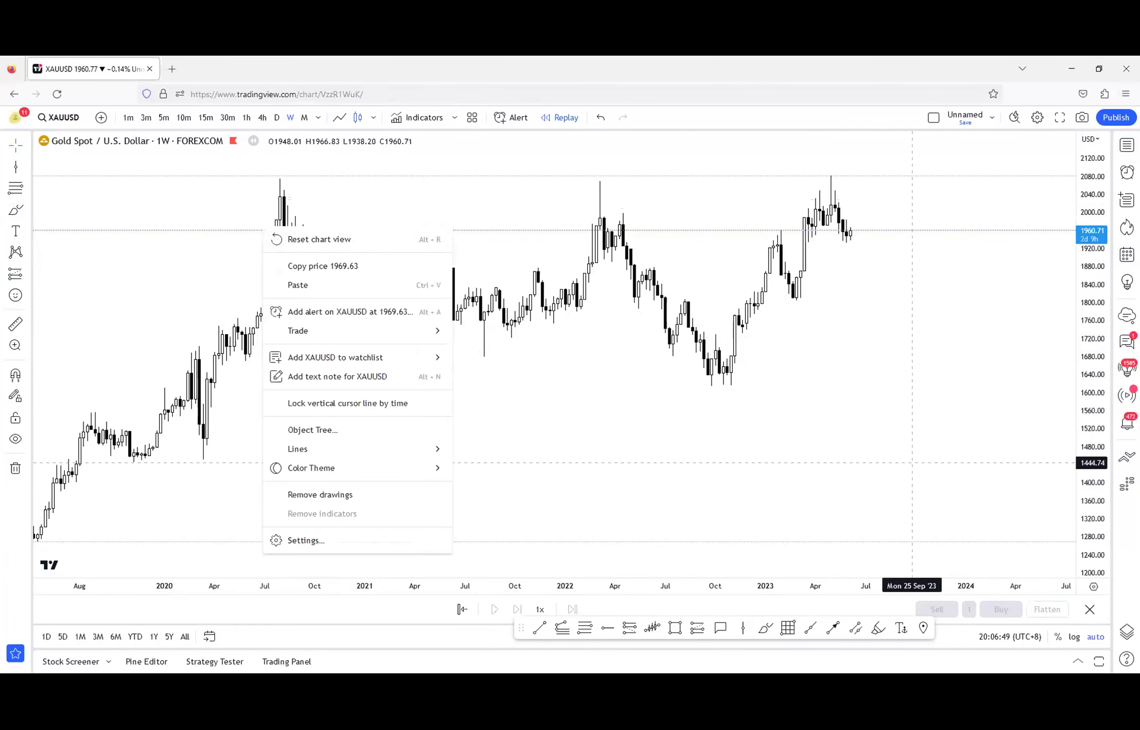
pyautogui.click(421, 177)
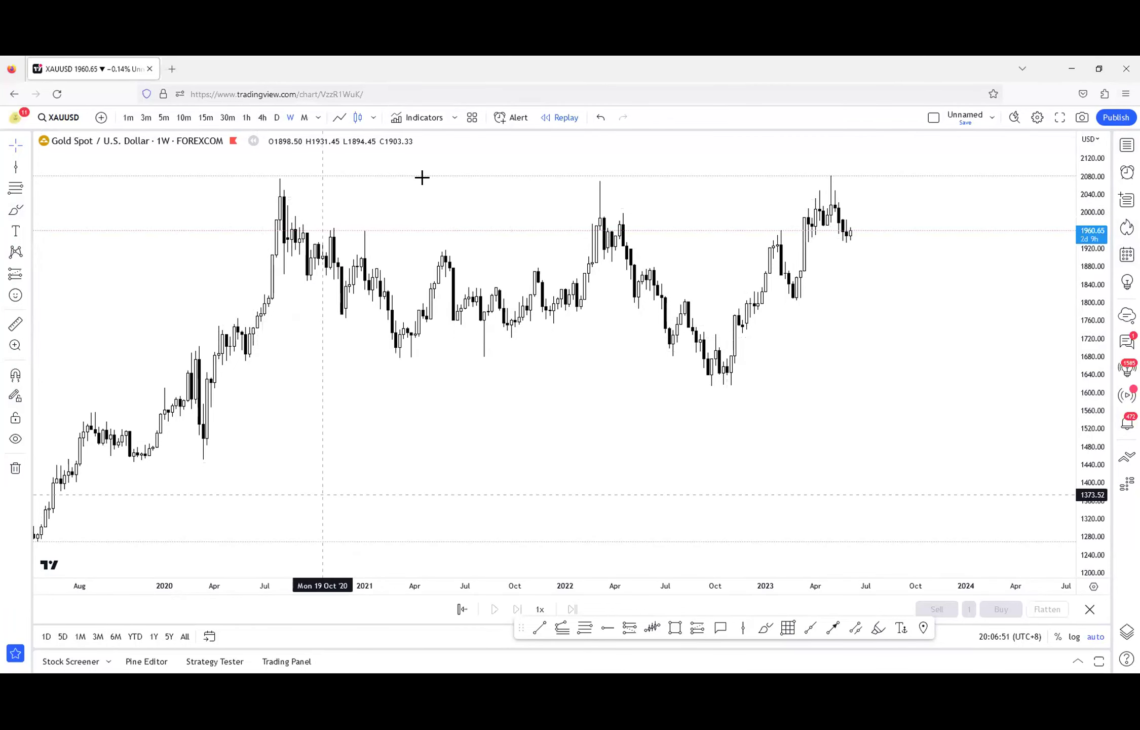
pyautogui.click(525, 303)
pyautogui.click(526, 332)
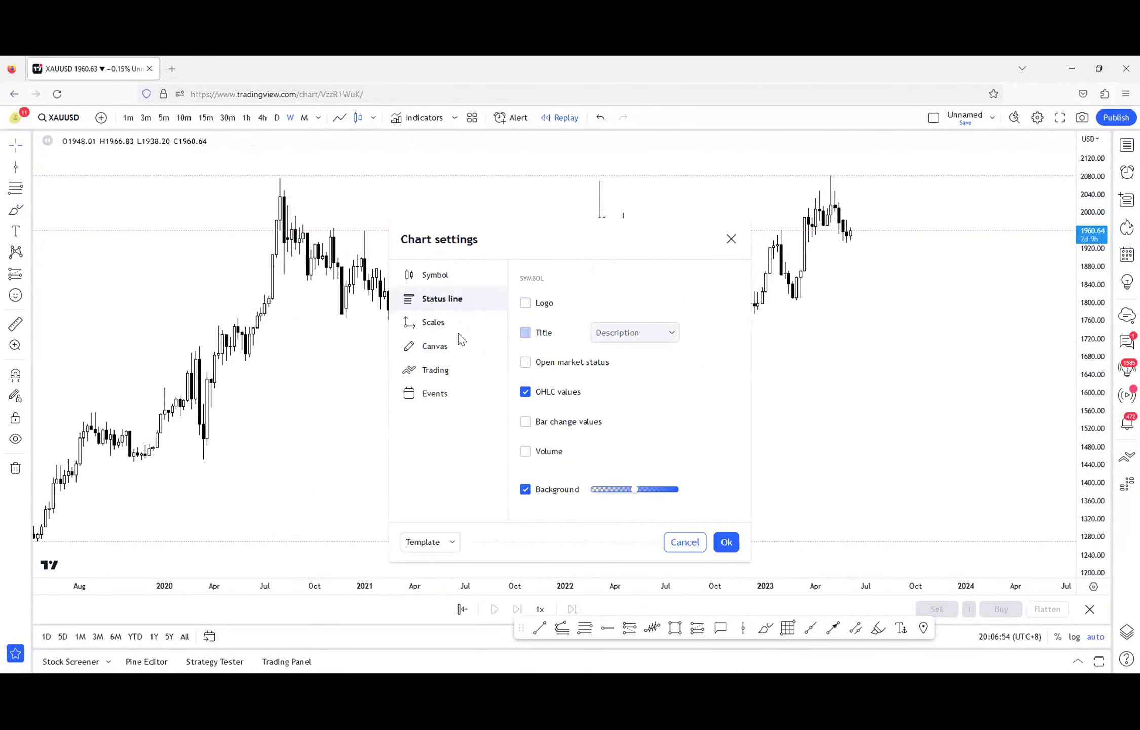
pyautogui.click(729, 242)
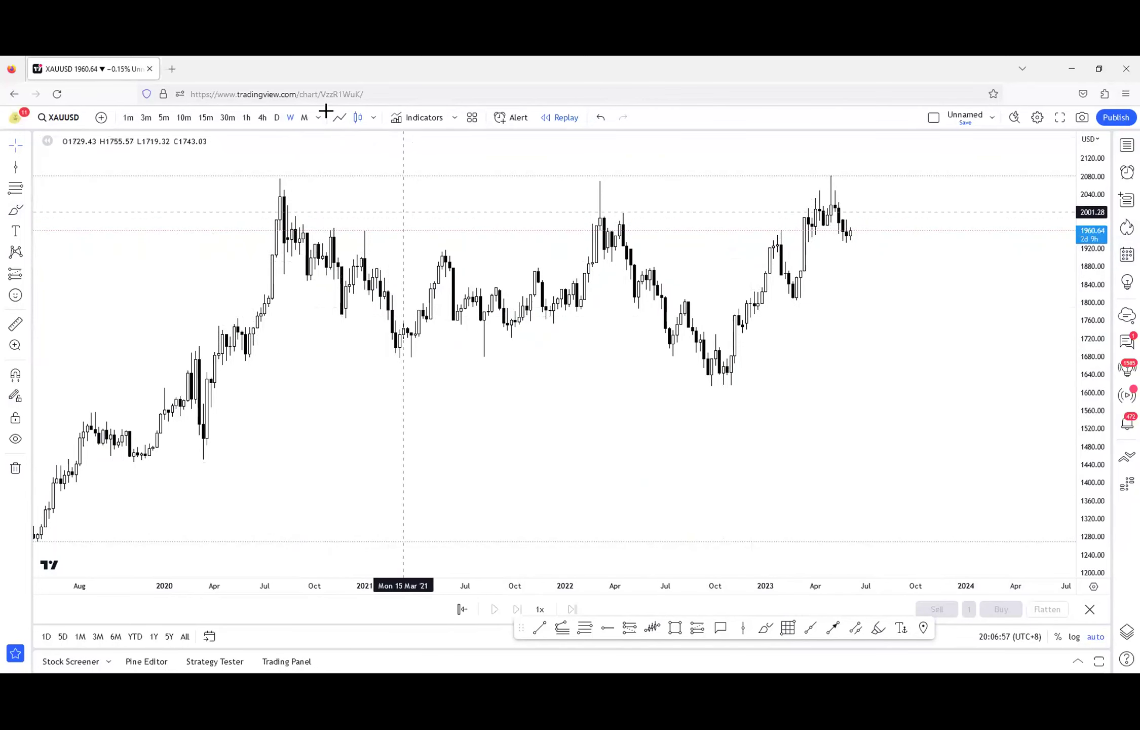
# - Check the monthly view, then mark a weekly rectangle zone from 16 Jan to 21 Aug 2023 at about 1917 to 1947
pyautogui.click(304, 117)
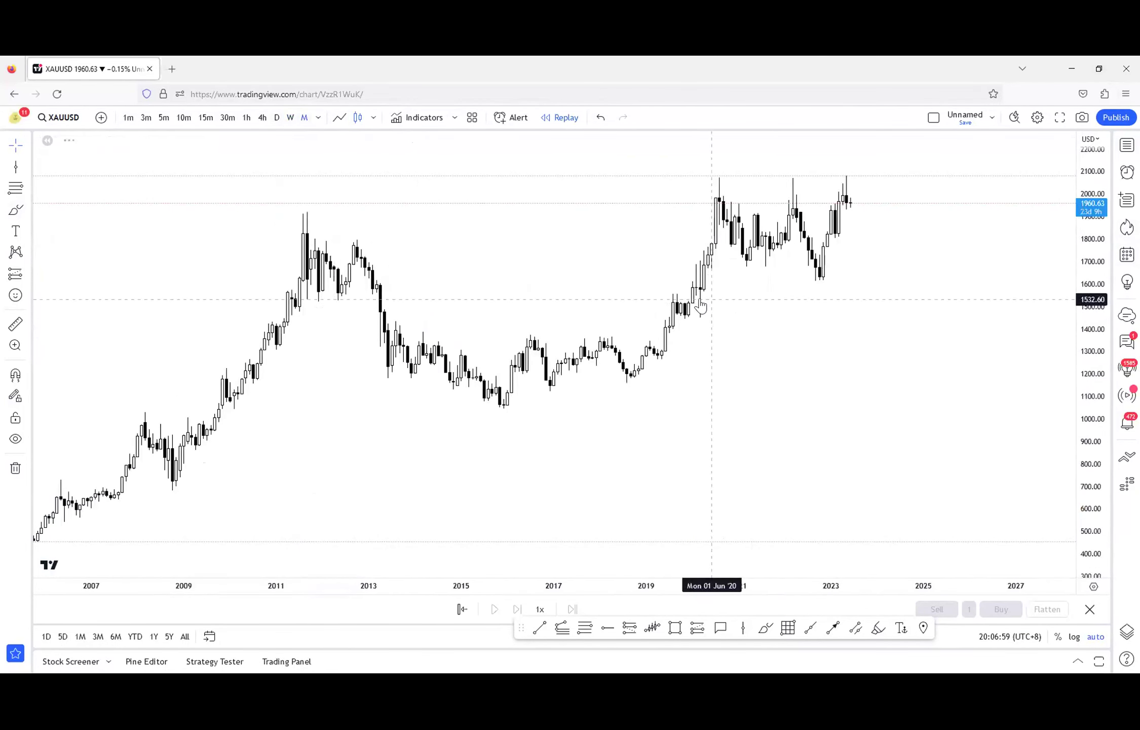
pyautogui.click(289, 119)
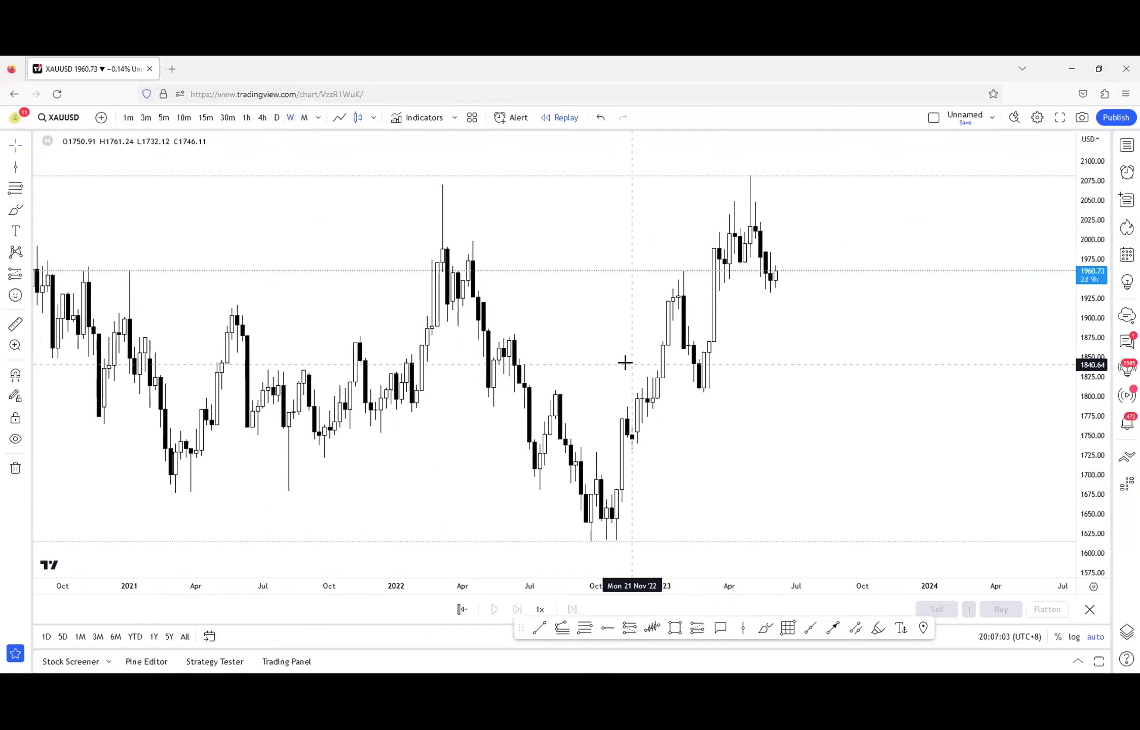
pyautogui.click(675, 629)
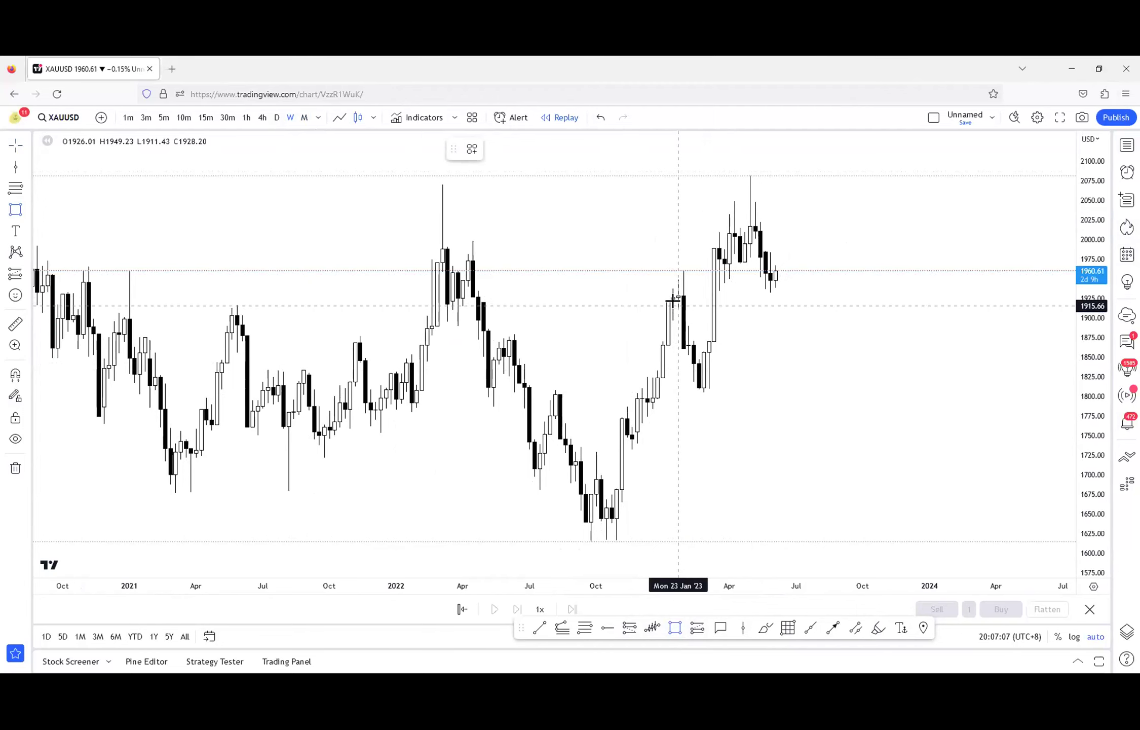
pyautogui.click(673, 281)
pyautogui.click(833, 304)
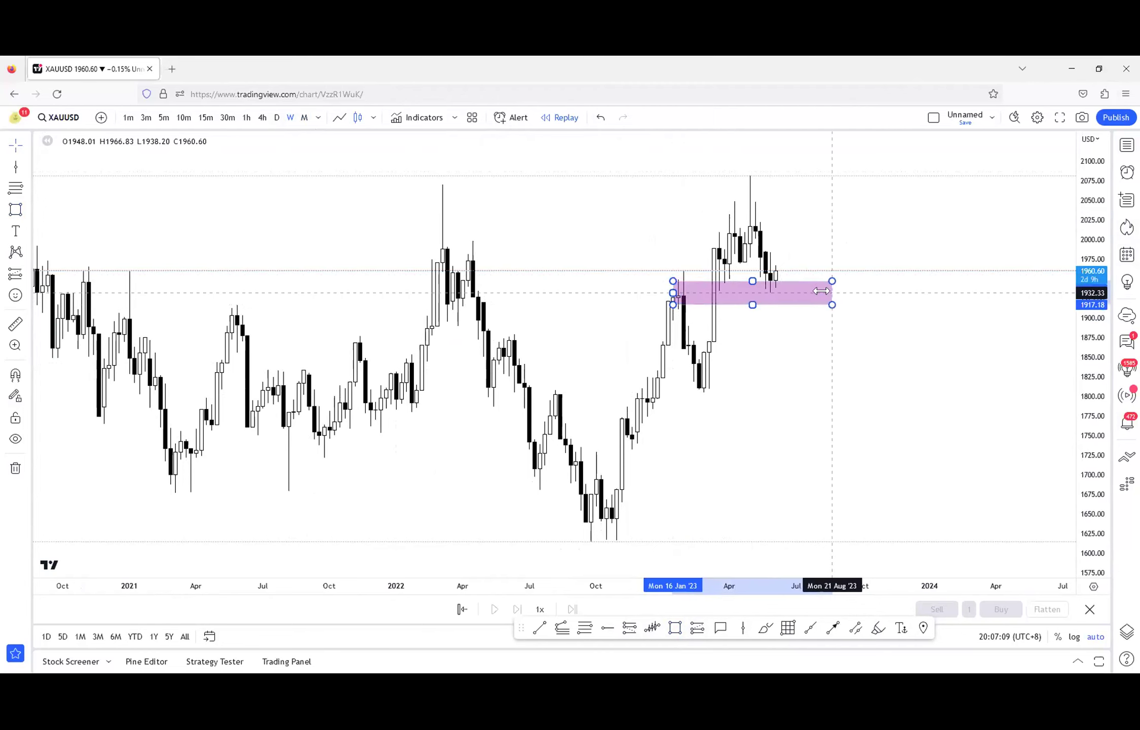
# - Brush a freehand upward arrow just below the rectangle zone, under the latest weekly candles
pyautogui.click(764, 625)
pyautogui.moveTo(787, 305); pyautogui.dragTo(801, 356)
pyautogui.moveTo(776, 331)
pyautogui.mouseDown()
pyautogui.moveTo(779, 301)
pyautogui.moveTo(812, 315)
pyautogui.mouseUp()
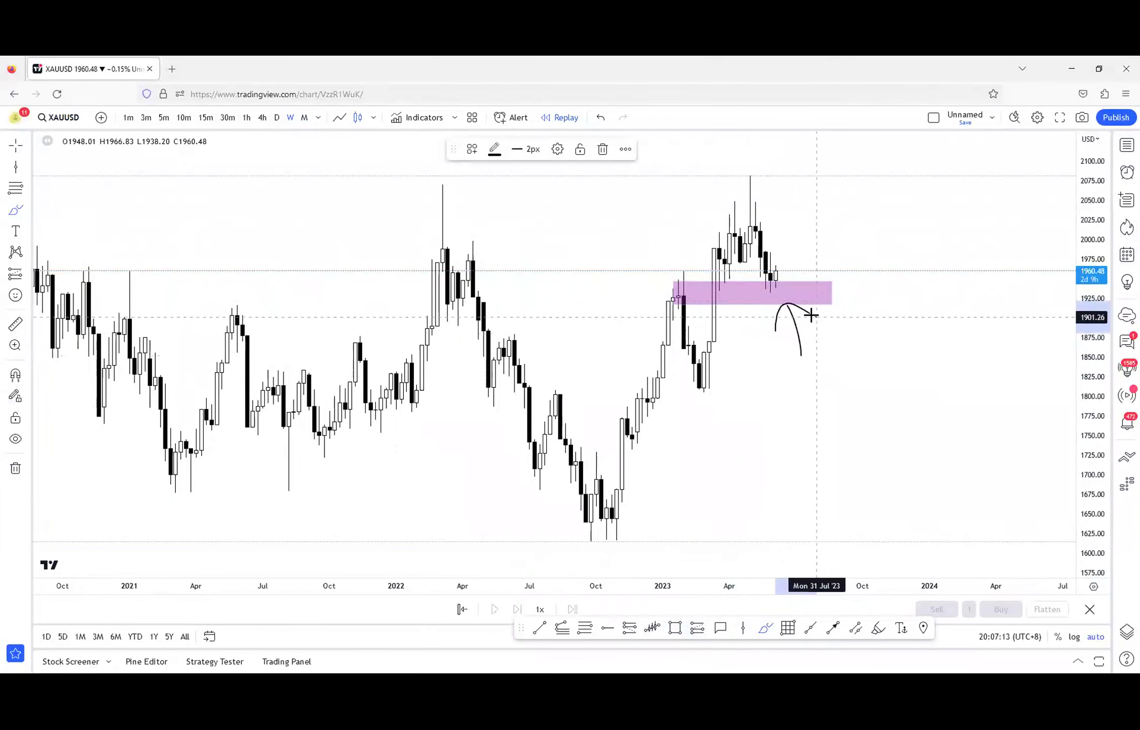
# - Sketch on the 1-hour chart a descending zigzag into the zone with a rebound, plus an arrow at the recent low's level
pyautogui.click(246, 118)
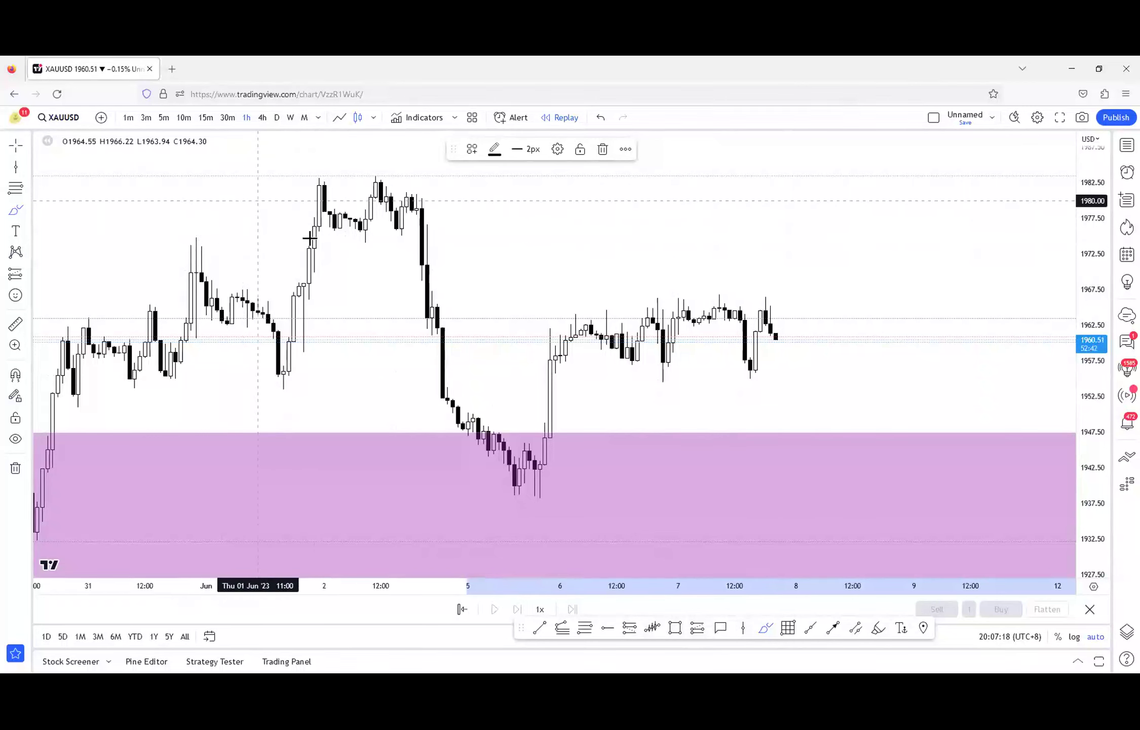
pyautogui.moveTo(481, 322); pyautogui.dragTo(616, 325)
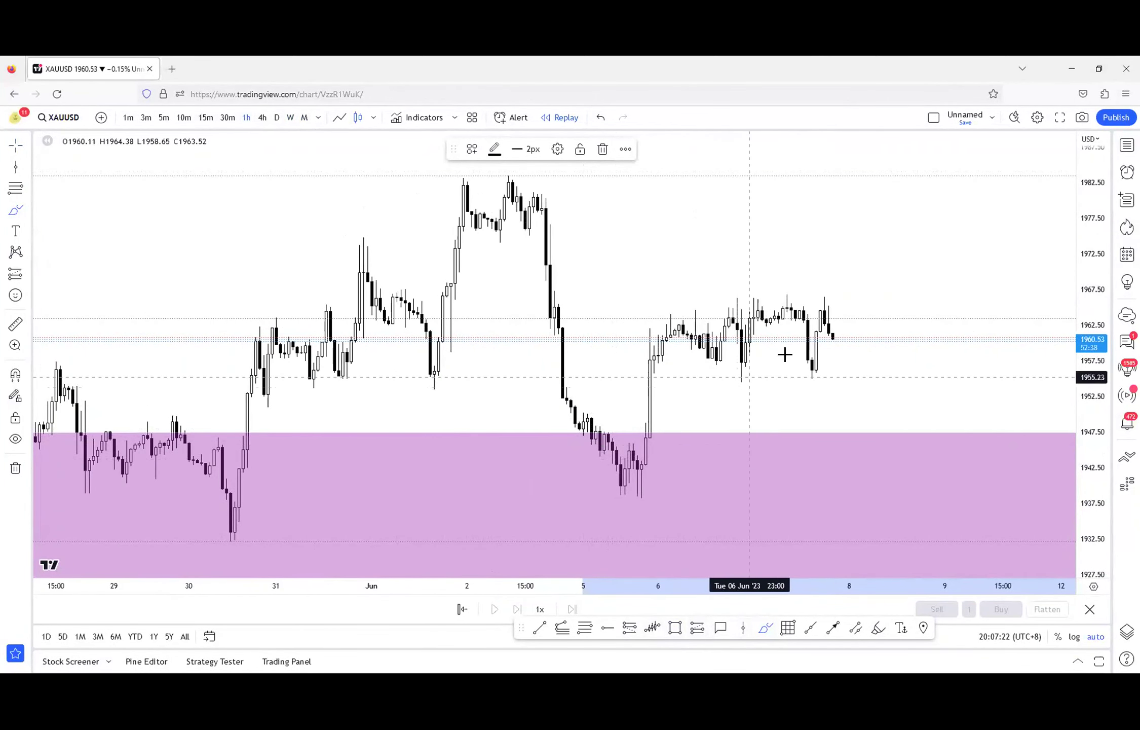
pyautogui.moveTo(812, 465)
pyautogui.mouseDown()
pyautogui.moveTo(846, 454)
pyautogui.moveTo(904, 488)
pyautogui.moveTo(916, 558)
pyautogui.mouseUp()
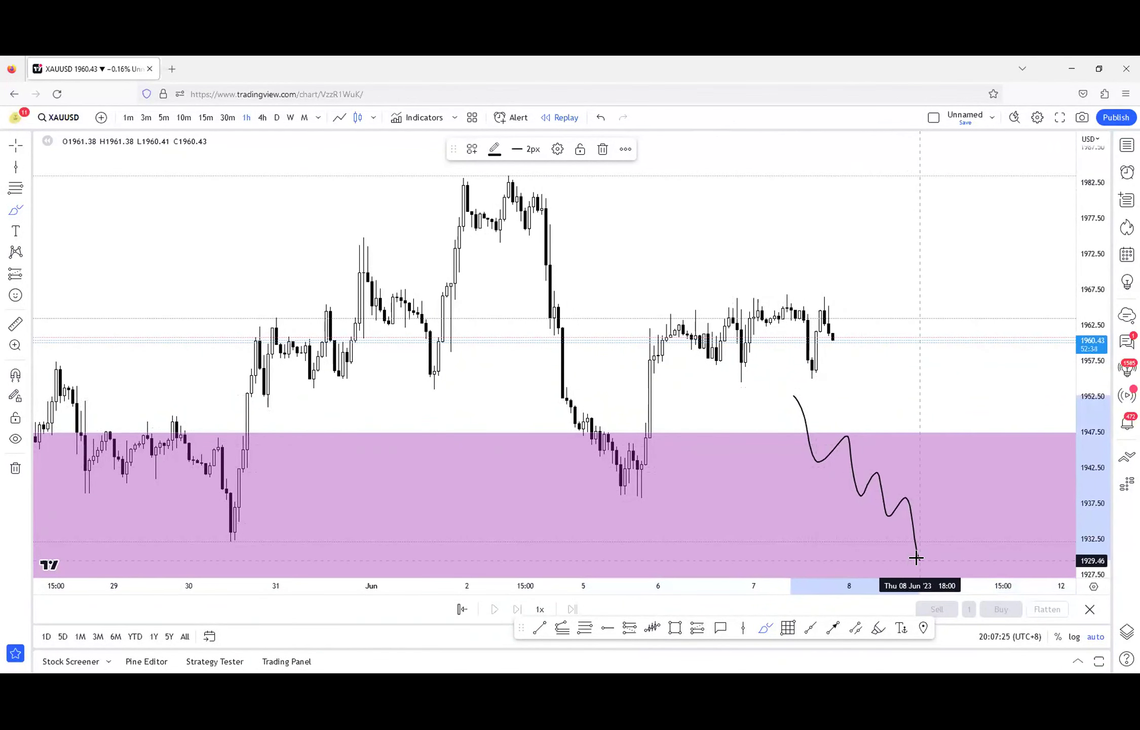
pyautogui.moveTo(756, 543)
pyautogui.mouseDown()
pyautogui.moveTo(808, 540)
pyautogui.moveTo(795, 558)
pyautogui.mouseUp()
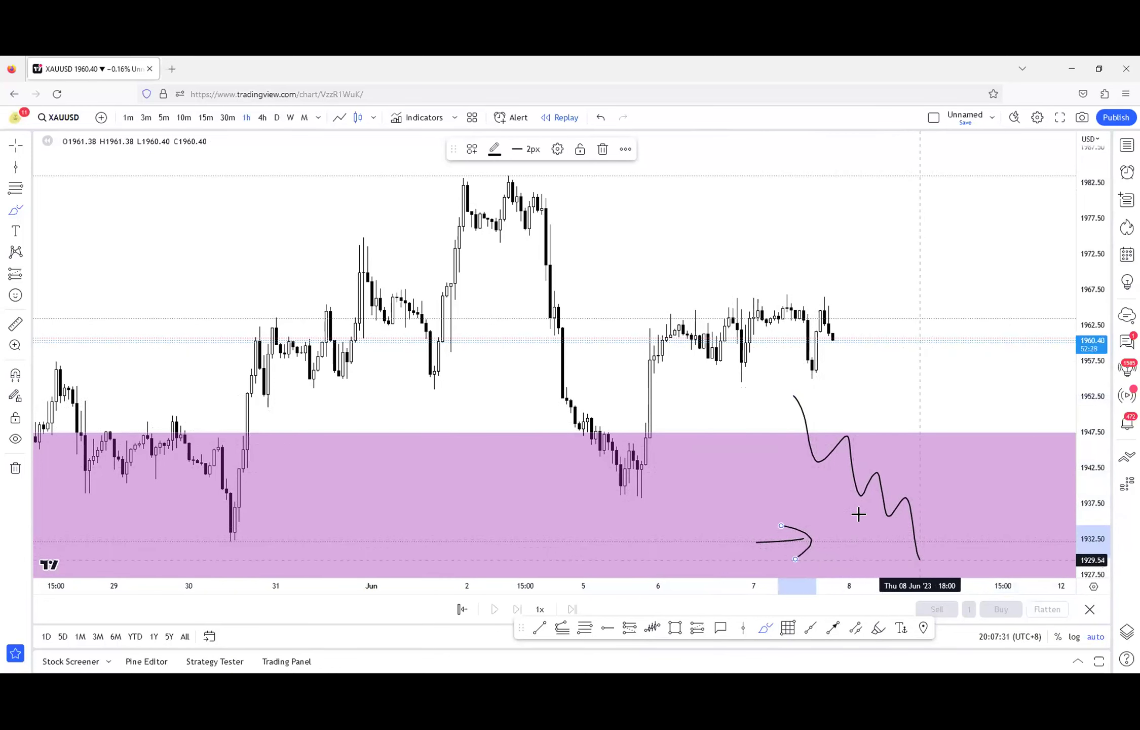
pyautogui.moveTo(918, 556)
pyautogui.mouseDown()
pyautogui.moveTo(952, 430)
pyautogui.moveTo(995, 502)
pyautogui.mouseUp()
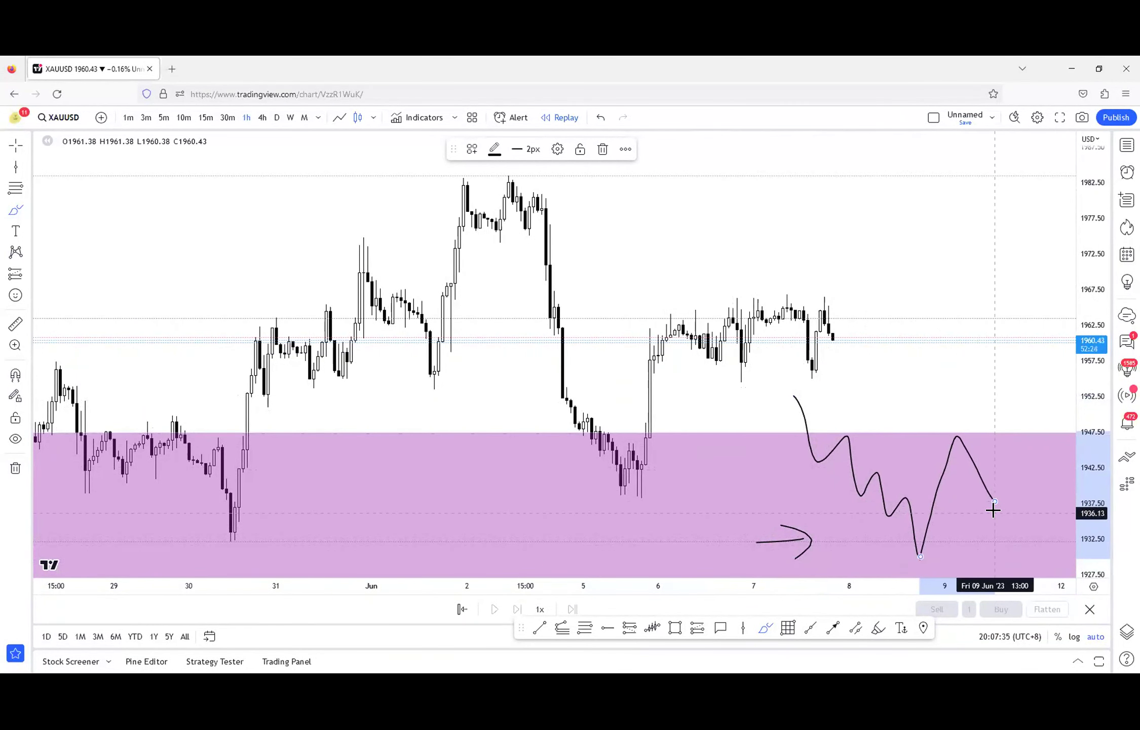
# - View the markup on the 4-hour and daily timeframes and remove all drawings from the chart
pyautogui.scroll(1, 669, 445)
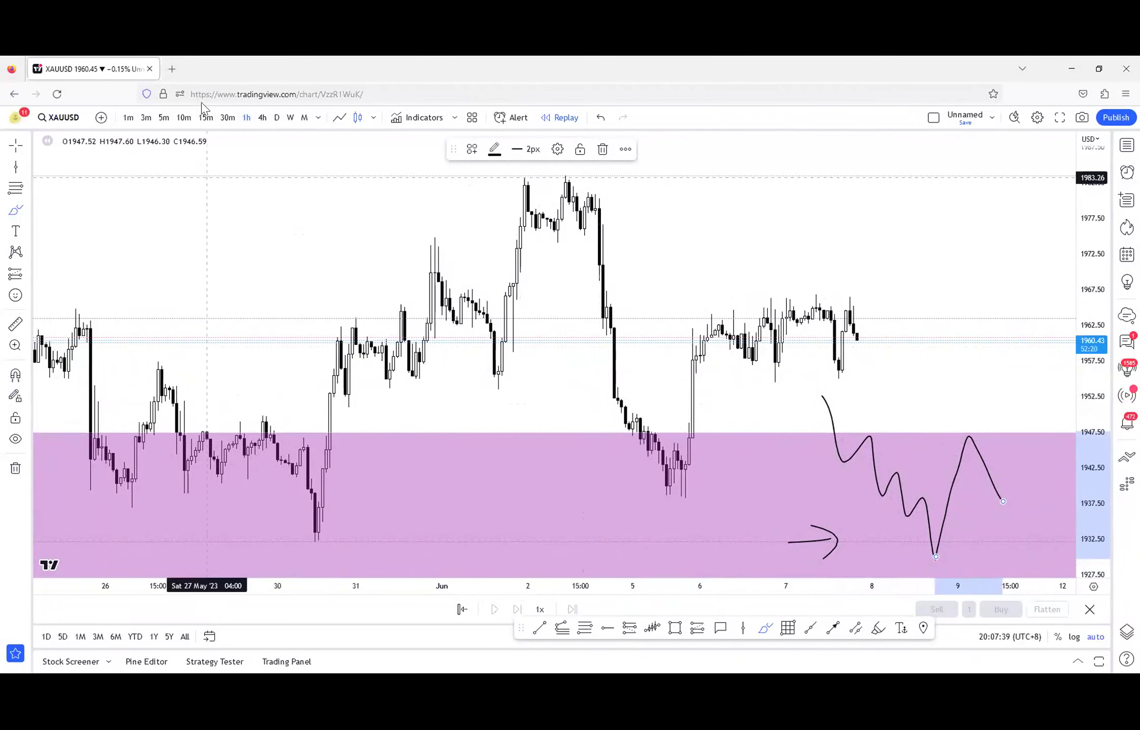
pyautogui.click(262, 118)
pyautogui.scroll(3, 890, 339)
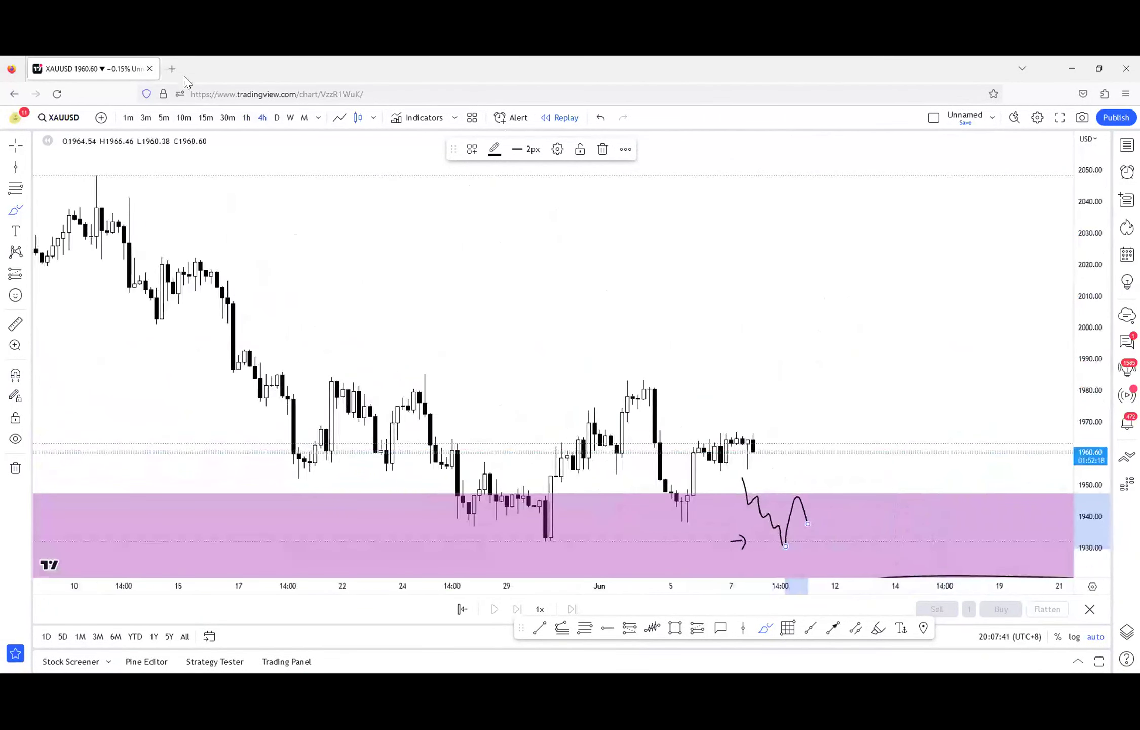
pyautogui.press('1')
pyautogui.press('d')
pyautogui.press('Return')
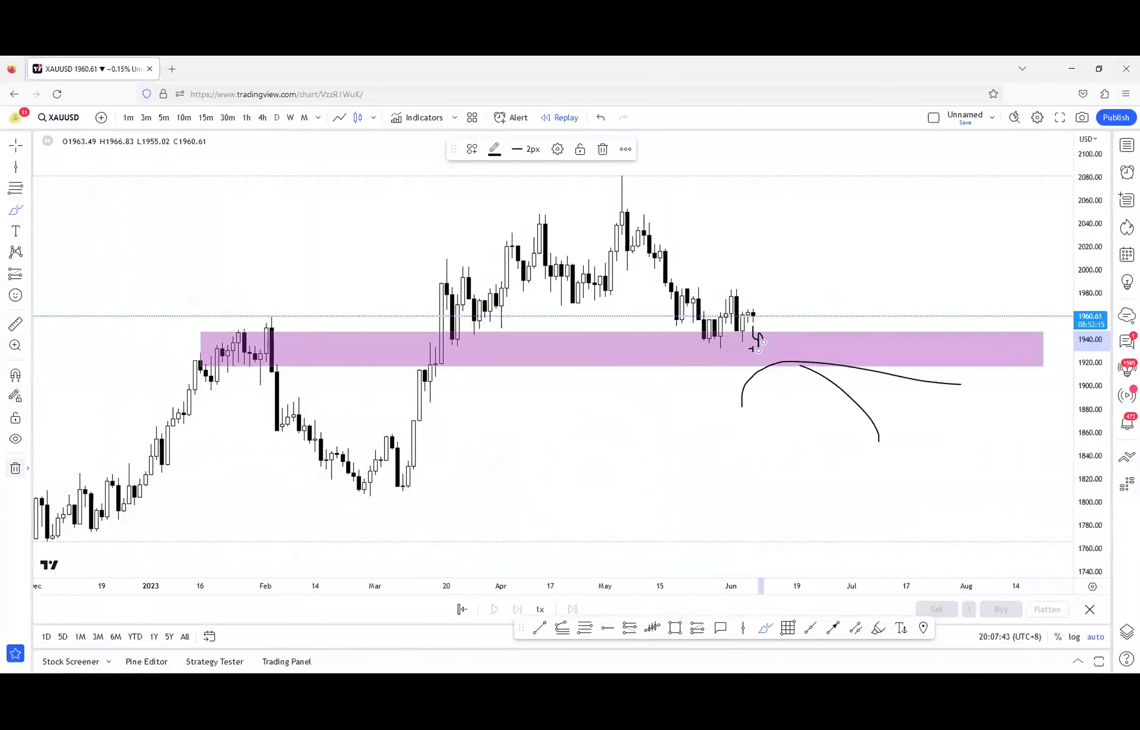
pyautogui.click(13, 469)
pyautogui.click(59, 467)
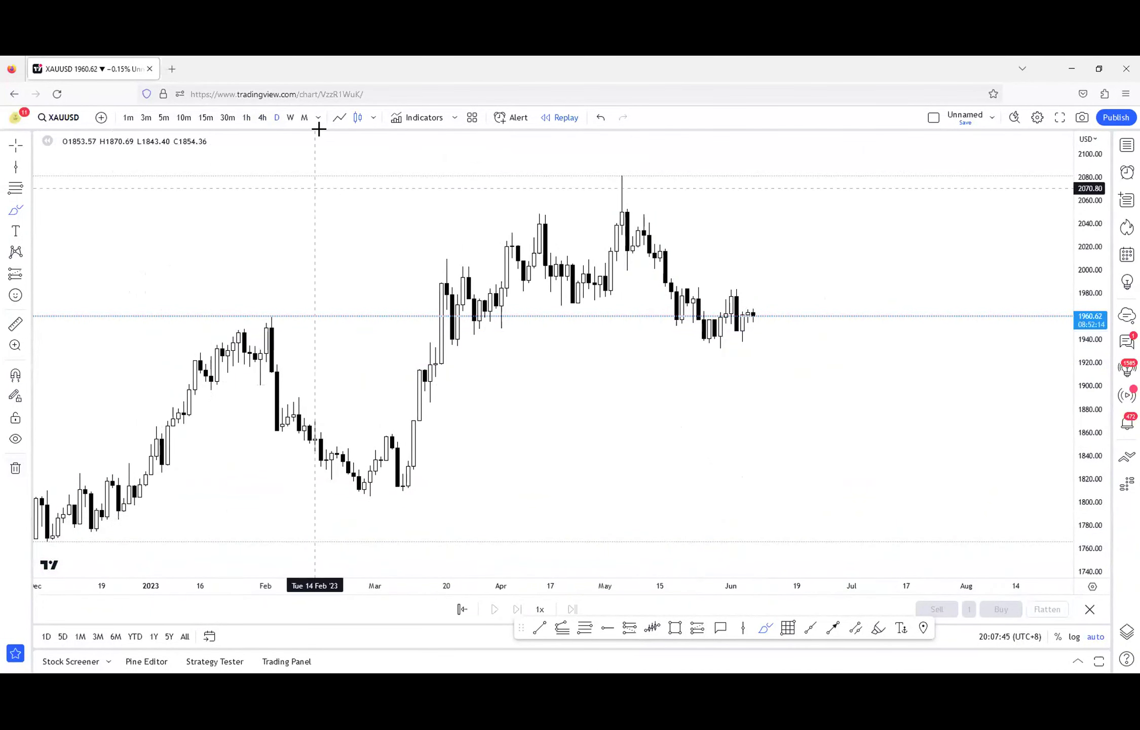
# - Draw a rectangle zone on the weekly chart from the early 2023 high past August 2023, between about 1923 and 1960
pyautogui.click(290, 117)
pyautogui.click(675, 628)
pyautogui.moveTo(649, 271); pyautogui.dragTo(648, 299)
pyautogui.moveTo(841, 292); pyautogui.dragTo(843, 292)
pyautogui.click(692, 382)
pyautogui.moveTo(624, 402)
pyautogui.mouseDown()
pyautogui.moveTo(657, 325)
pyautogui.moveTo(668, 390)
pyautogui.mouseUp()
pyautogui.moveTo(682, 288)
pyautogui.mouseDown()
pyautogui.moveTo(707, 204)
pyautogui.moveTo(743, 284)
pyautogui.mouseUp()
pyautogui.hotkey('ctrl', 'z')
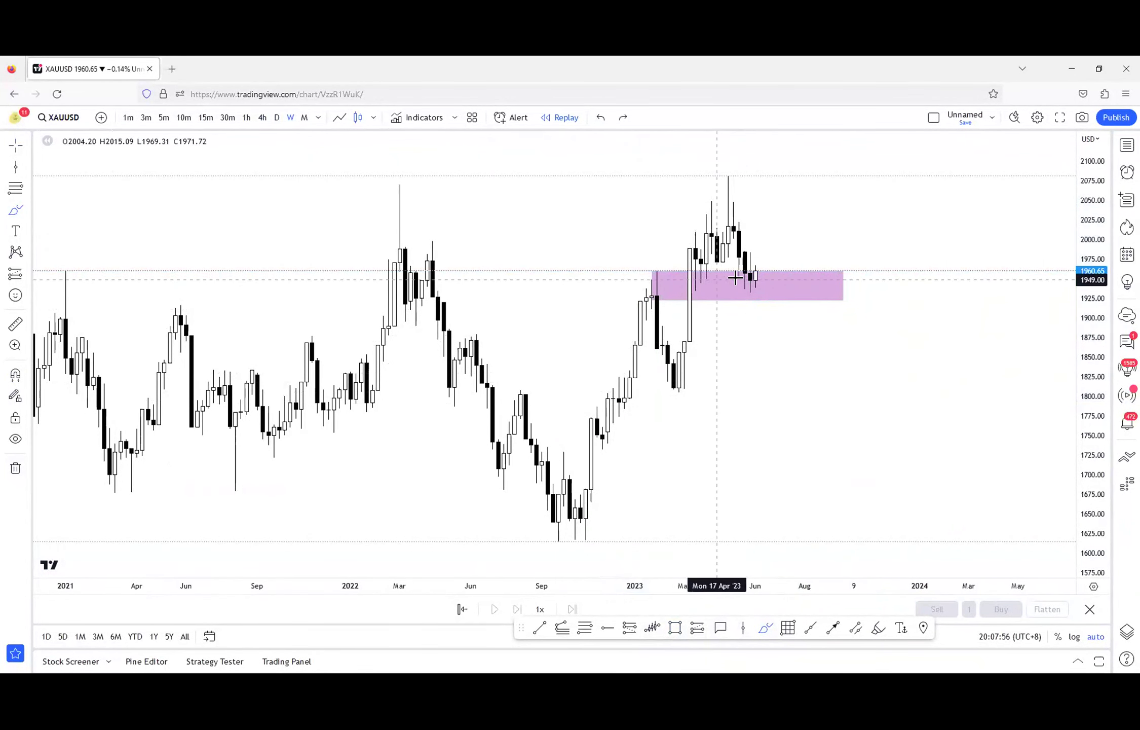
# - Draw a level trend line at 1934.34 from 26 Dec 2022 to 18 Dec 2023 in line-chart view and restore candlesticks
pyautogui.click(339, 117)
pyautogui.click(545, 627)
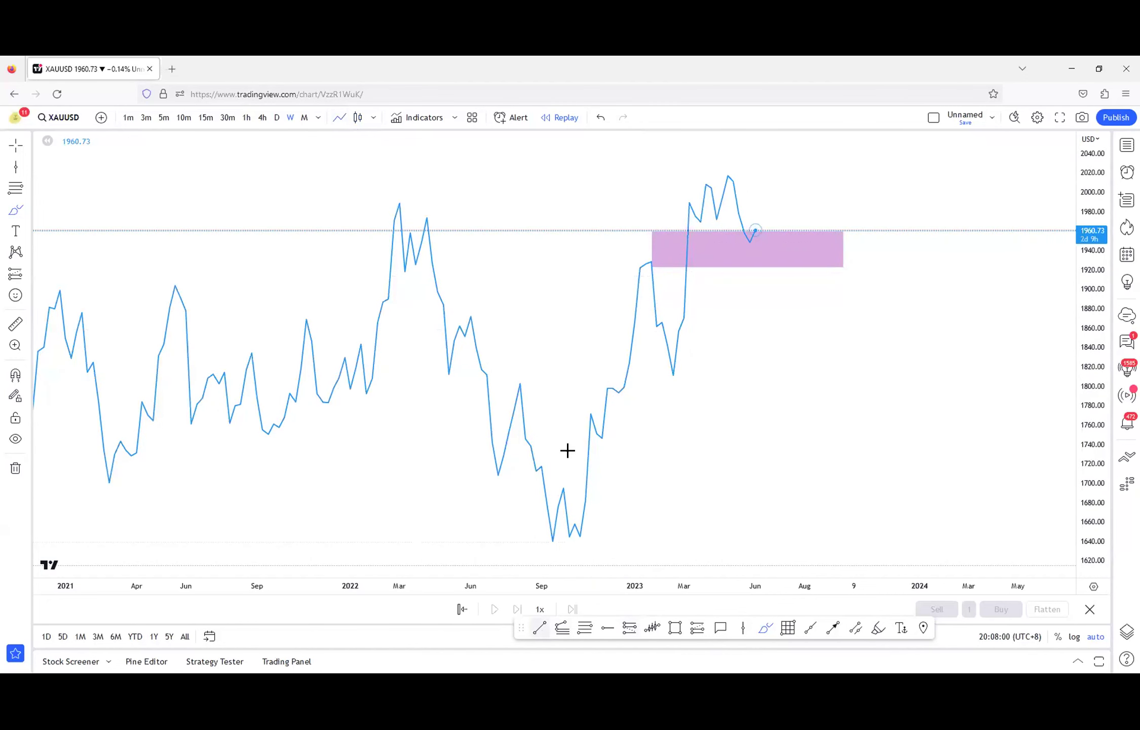
pyautogui.click(909, 257)
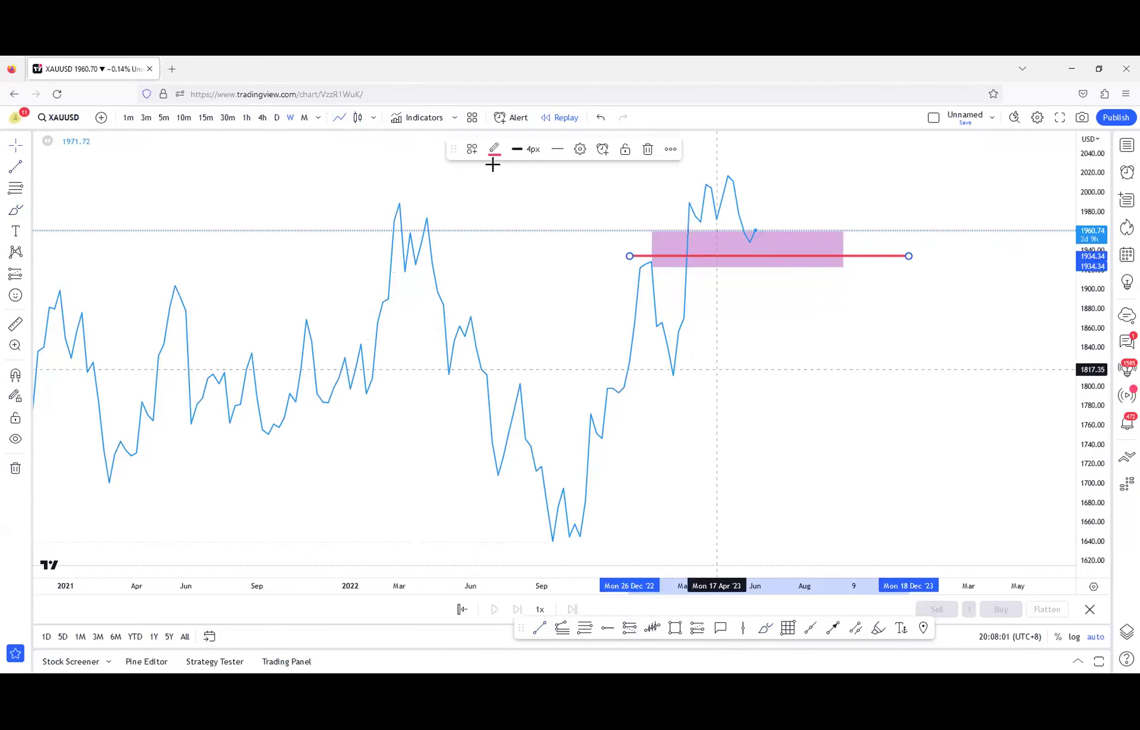
pyautogui.click(358, 118)
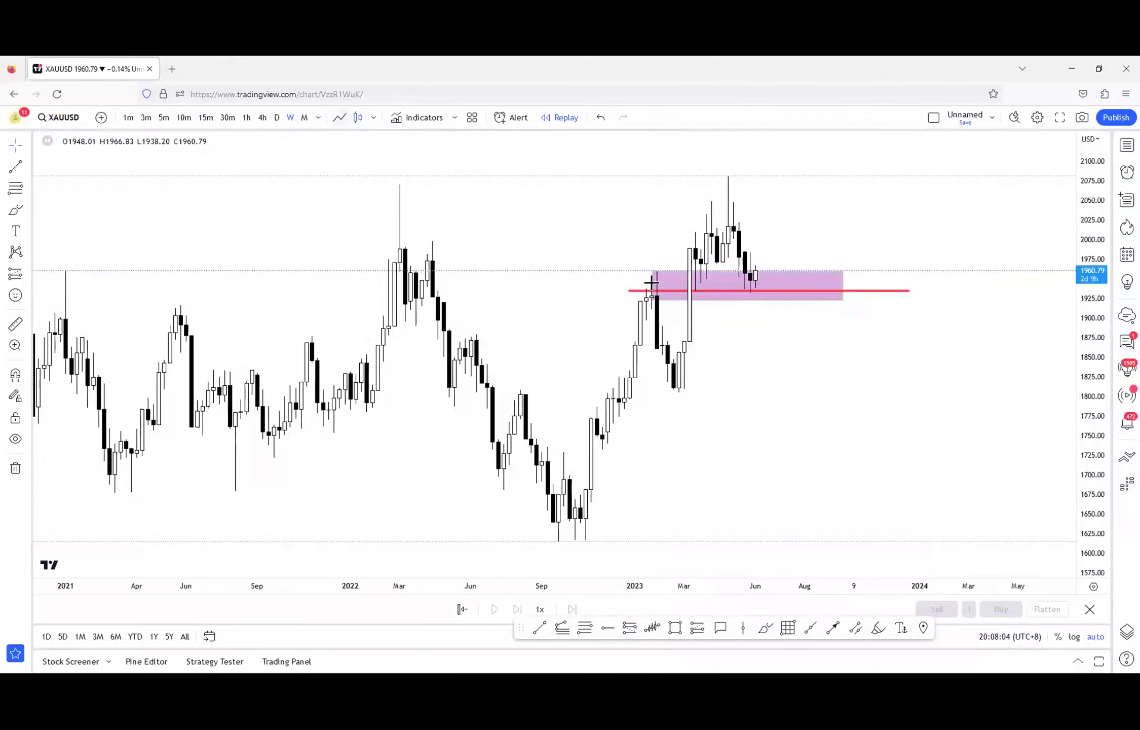
# - Brush a circle around the early 2023 peak and an upward arrow below the zone in line-chart view, and restore candlesticks
pyautogui.click(340, 118)
pyautogui.click(765, 628)
pyautogui.moveTo(638, 246)
pyautogui.mouseDown()
pyautogui.moveTo(661, 267)
pyautogui.moveTo(657, 251)
pyautogui.mouseUp()
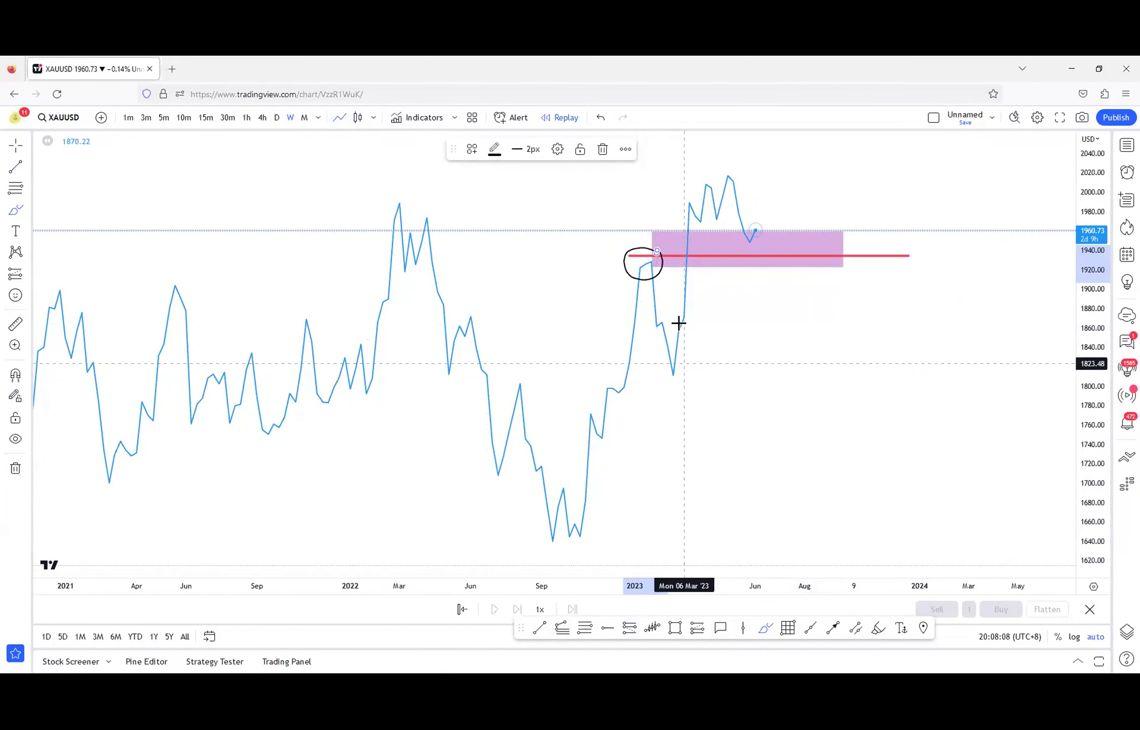
pyautogui.moveTo(750, 308); pyautogui.dragTo(766, 271)
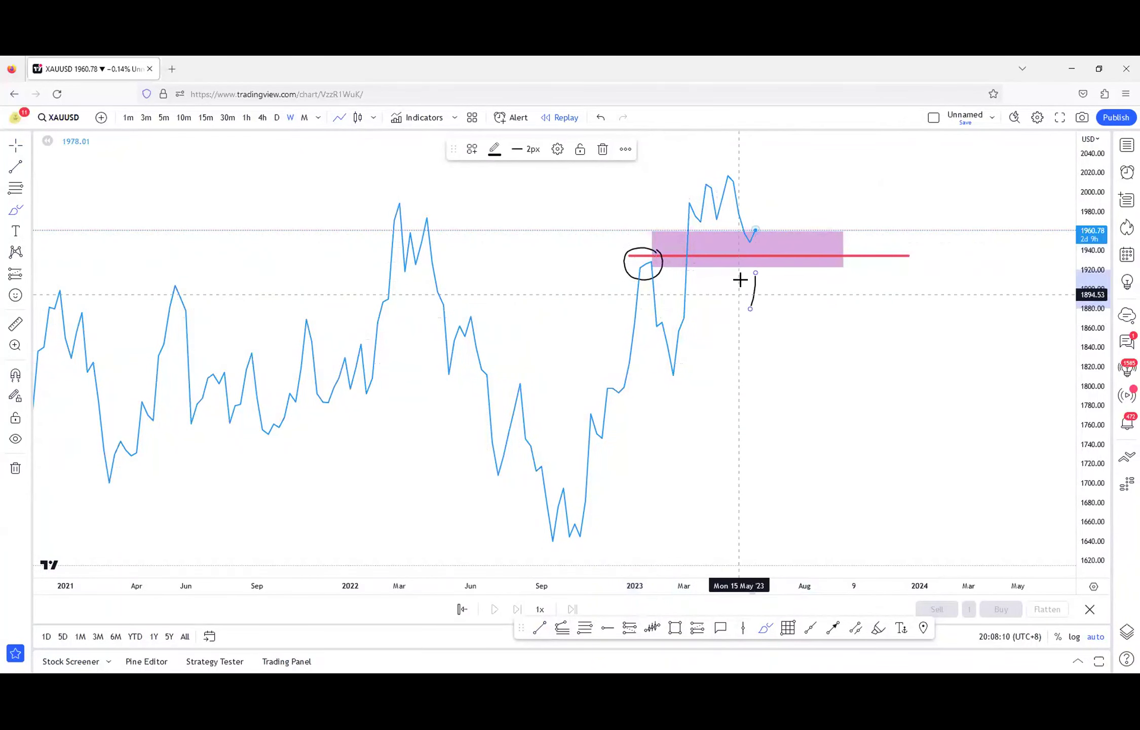
pyautogui.click(357, 118)
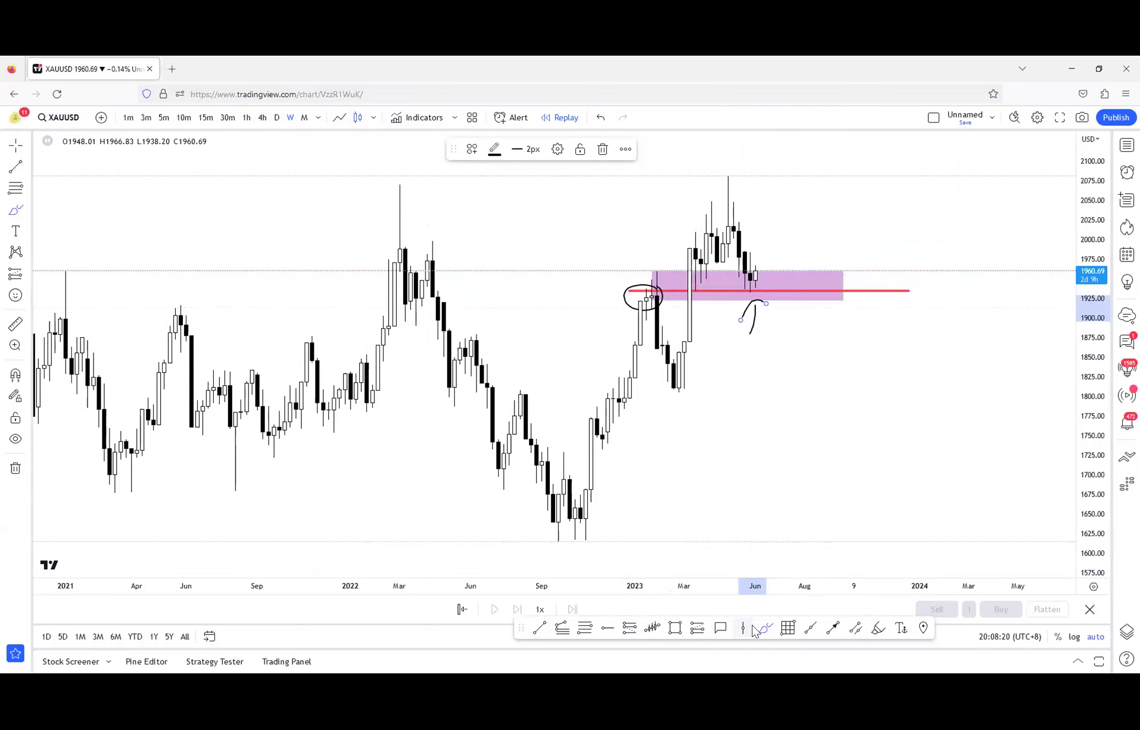
# - Brush a circle around the latest weekly candles in the zone and a second upward arrow below the red line
pyautogui.moveTo(735, 278)
pyautogui.mouseDown()
pyautogui.moveTo(792, 333)
pyautogui.moveTo(814, 378)
pyautogui.mouseUp()
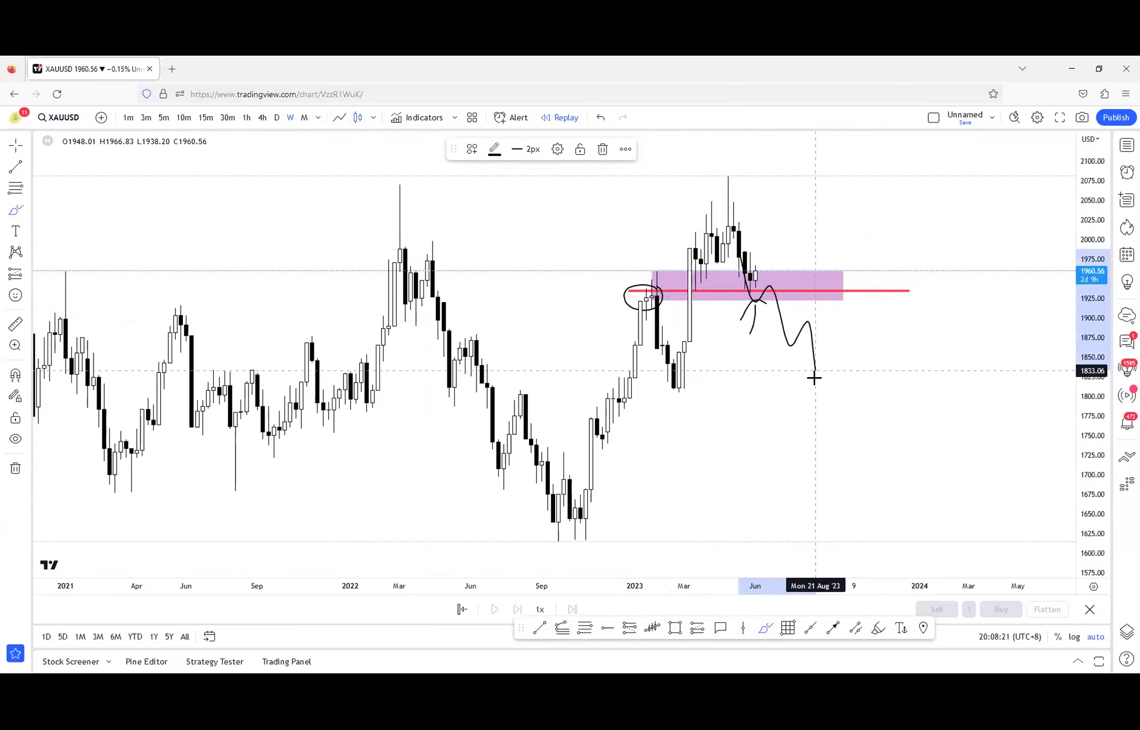
pyautogui.hotkey('ctrl', 'z')
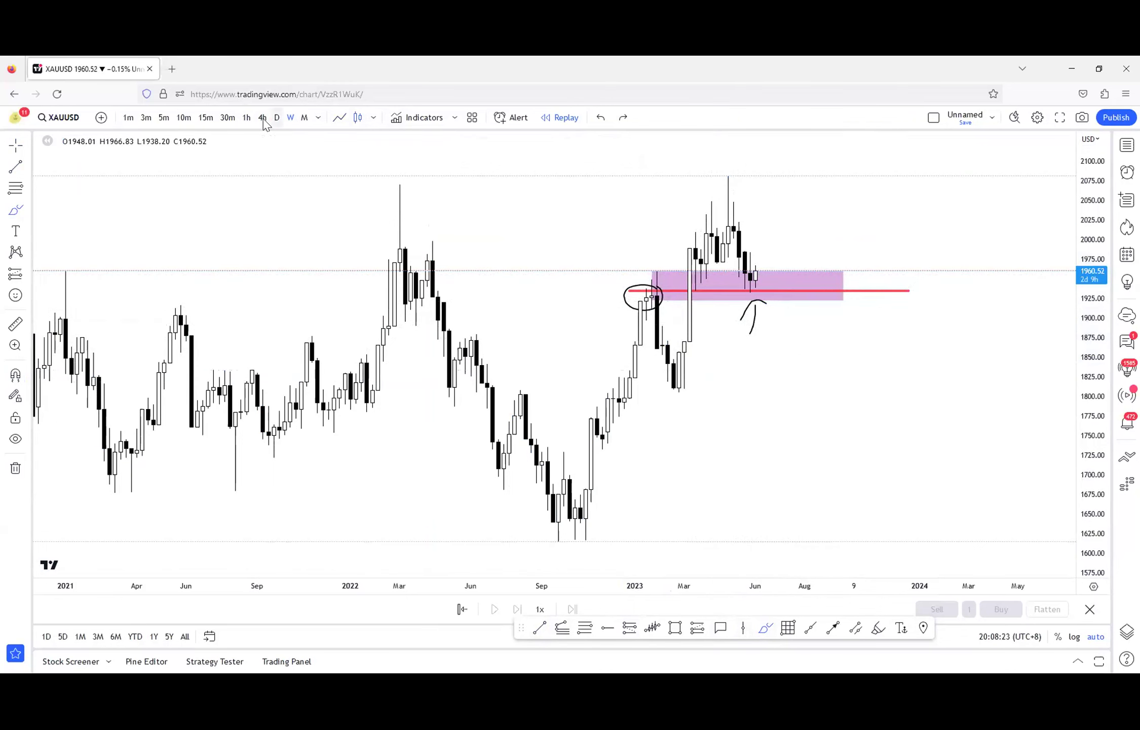
pyautogui.moveTo(773, 263); pyautogui.dragTo(766, 299)
pyautogui.moveTo(776, 252); pyautogui.dragTo(784, 285)
pyautogui.moveTo(803, 344)
pyautogui.mouseDown()
pyautogui.moveTo(789, 309)
pyautogui.moveTo(816, 303)
pyautogui.mouseUp()
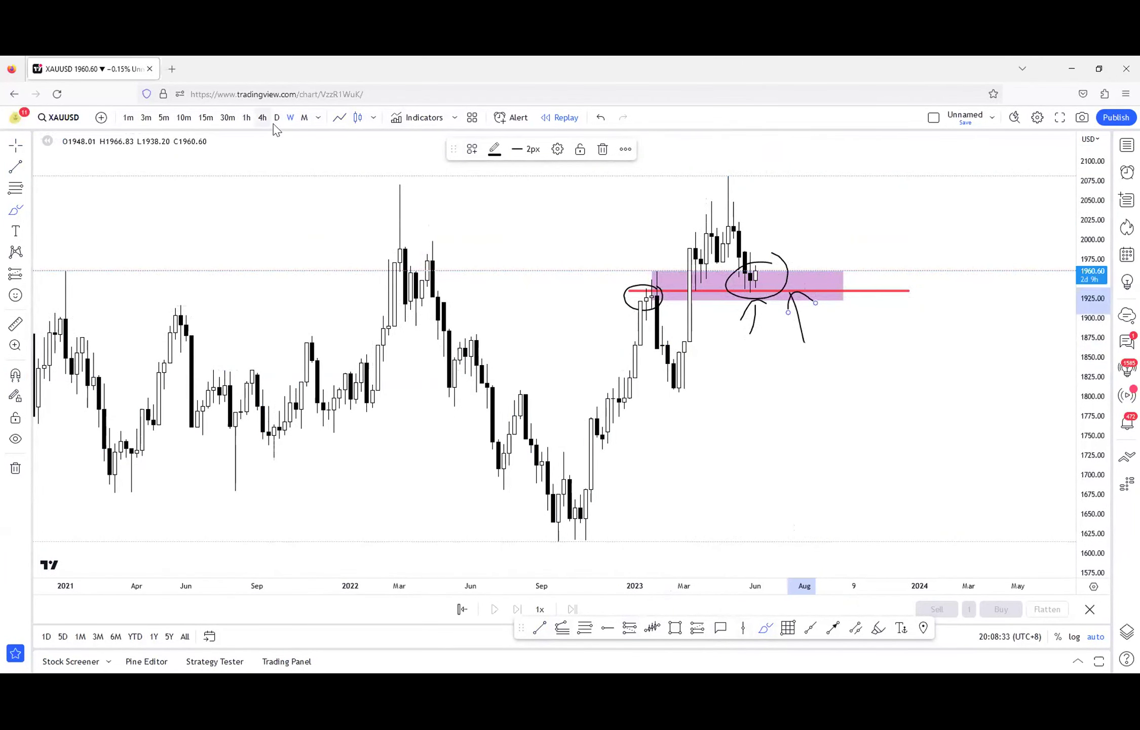
# - Switch the chart to the 1-hour timeframe and delete the leftover weekly brush strokes, keeping the zone and red line
pyautogui.click(247, 118)
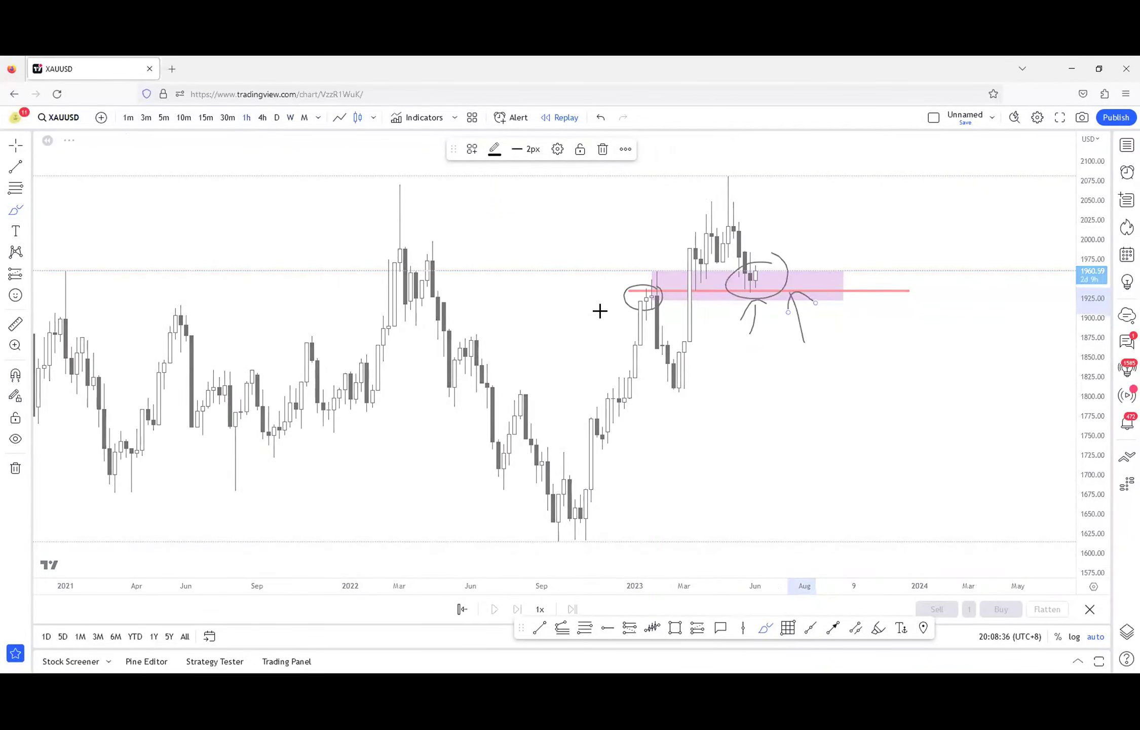
pyautogui.scroll(-5, 600, 312)
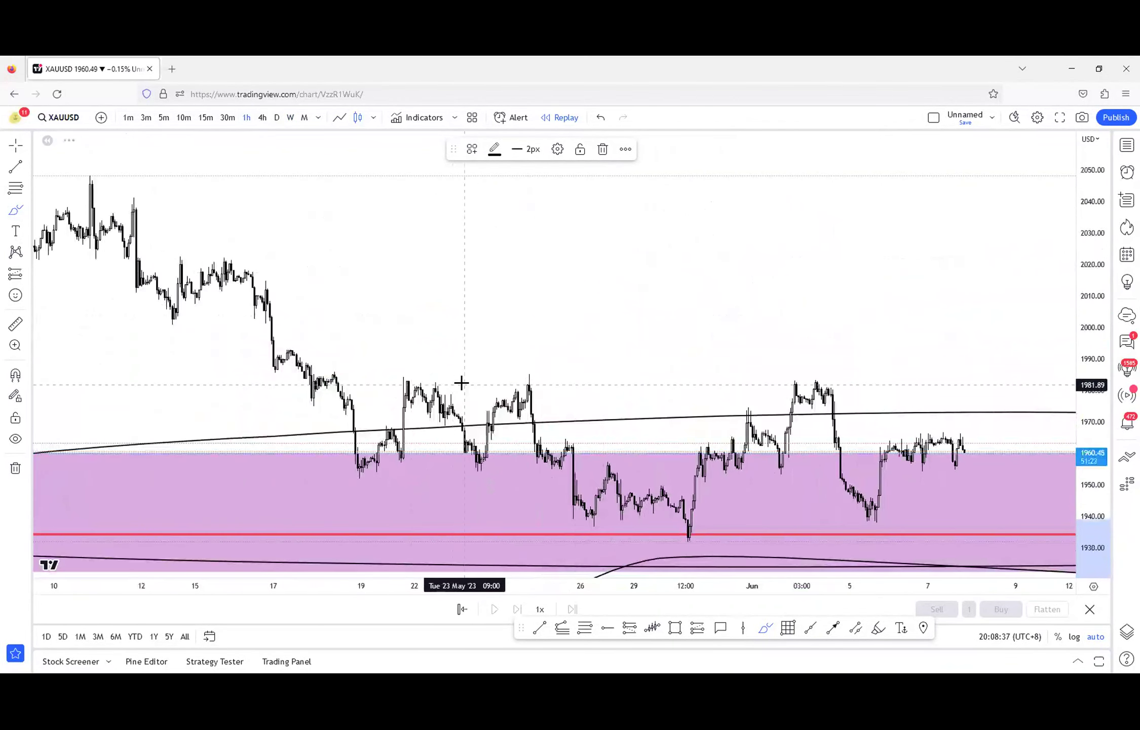
pyautogui.press('Escape')
pyautogui.click(447, 431)
pyautogui.press('Delete')
pyautogui.scroll(3, 869, 299)
pyautogui.scroll(5, 864, 299)
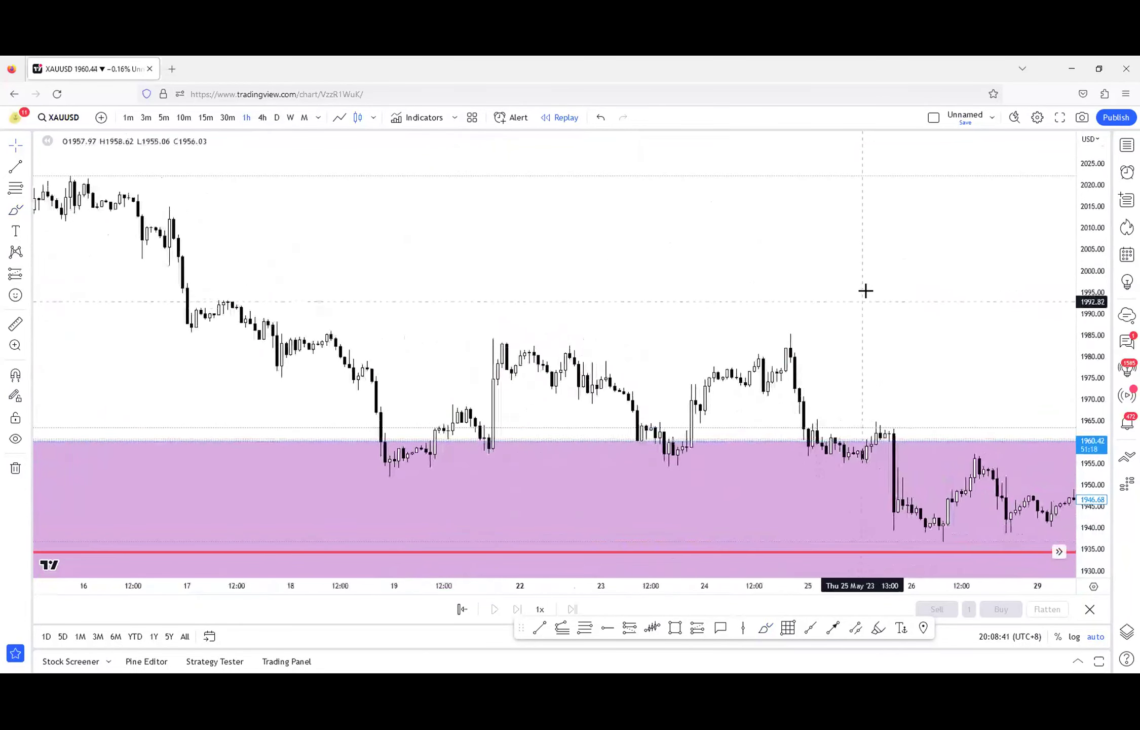
pyautogui.click(912, 575)
pyautogui.press('Delete')
# - Brush a descending zigzag along price from about 5 May to 24 May 2023 and a circle in the zone below 15–16 May
pyautogui.scroll(-1, 625, 387)
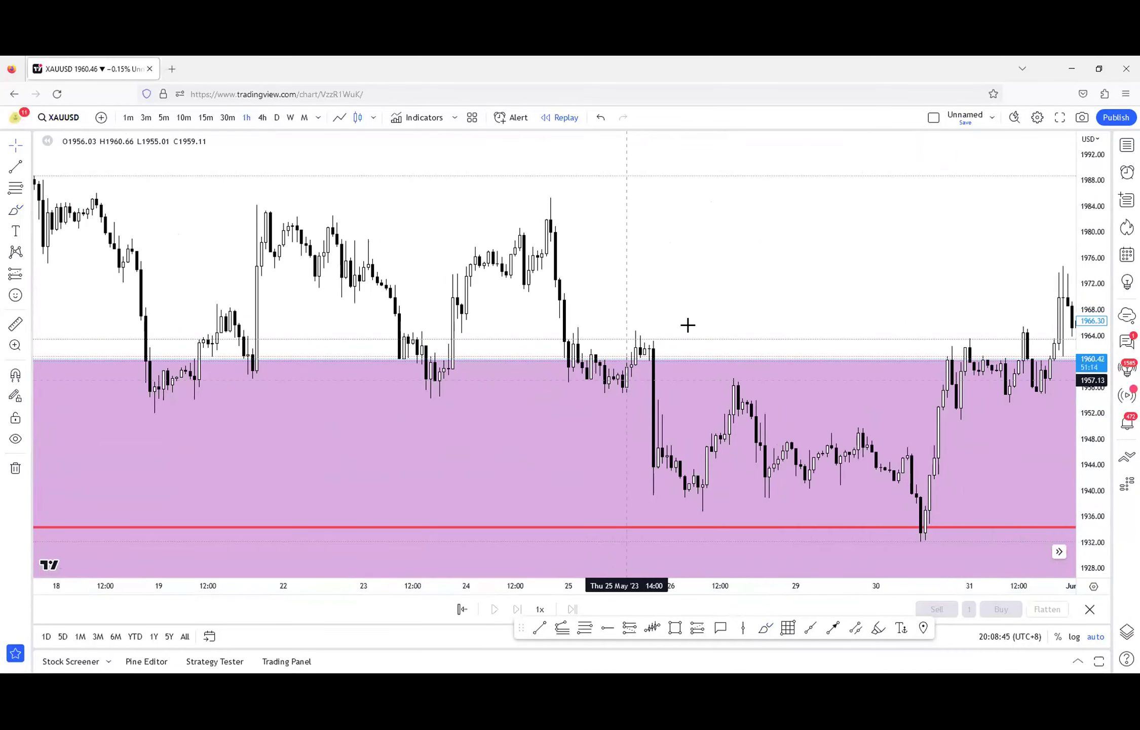
pyautogui.scroll(-2, 562, 303)
pyautogui.scroll(-2, 406, 275)
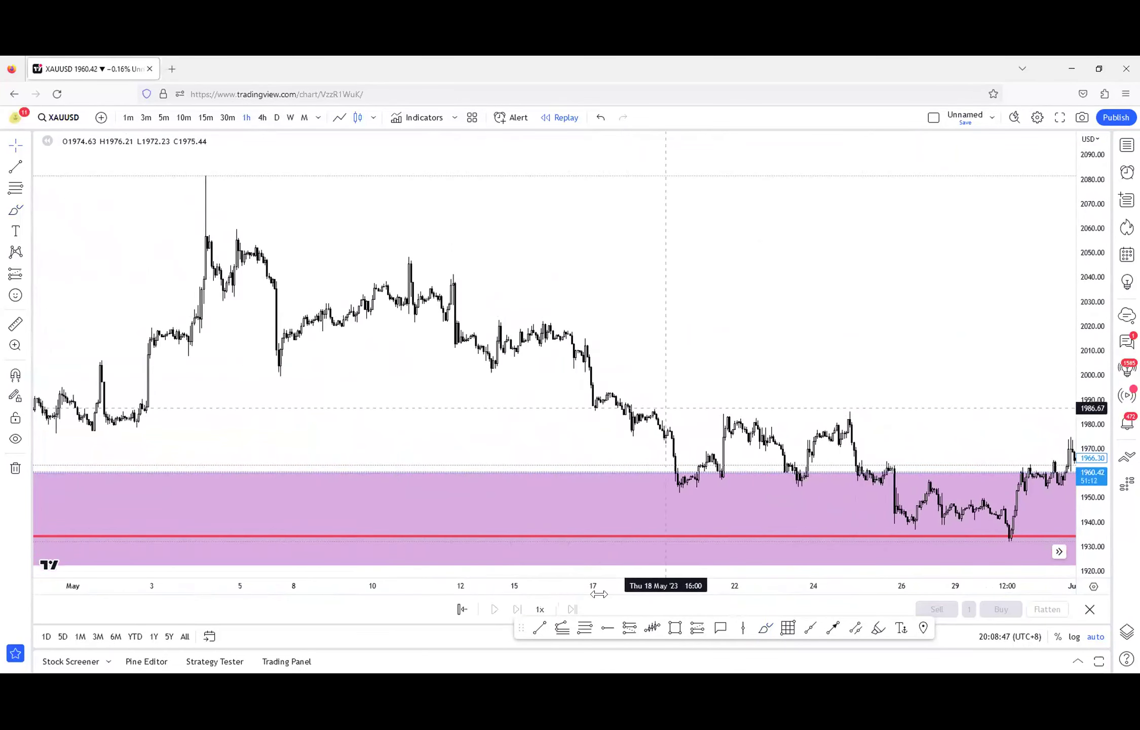
pyautogui.click(250, 247)
pyautogui.moveTo(547, 324)
pyautogui.mouseDown()
pyautogui.moveTo(623, 453)
pyautogui.moveTo(664, 481)
pyautogui.moveTo(809, 500)
pyautogui.mouseUp()
pyautogui.moveTo(589, 484)
pyautogui.mouseDown()
pyautogui.moveTo(544, 527)
pyautogui.moveTo(572, 476)
pyautogui.mouseUp()
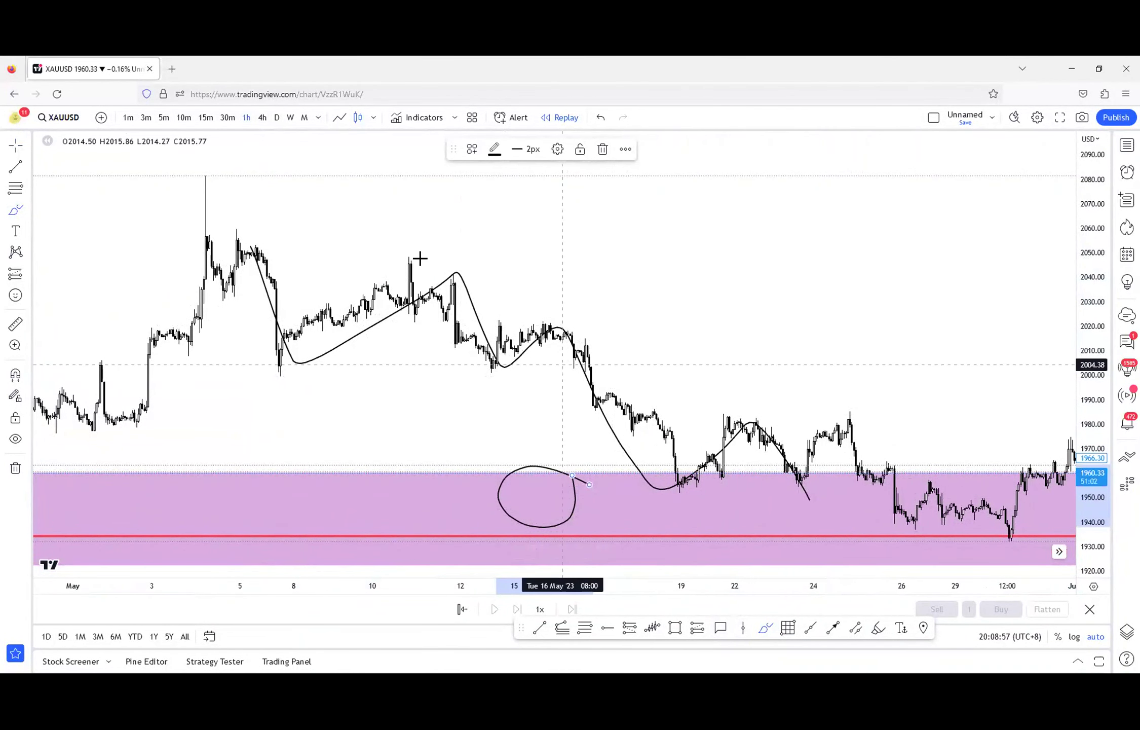
# - Brush short marks at the swing highs near 11, 16, 22 and 24 May and below the swing lows near 15 and 19 May
pyautogui.moveTo(408, 254); pyautogui.dragTo(446, 260)
pyautogui.moveTo(501, 377); pyautogui.dragTo(530, 376)
pyautogui.moveTo(535, 309); pyautogui.dragTo(583, 311)
pyautogui.moveTo(708, 412); pyautogui.dragTo(741, 411)
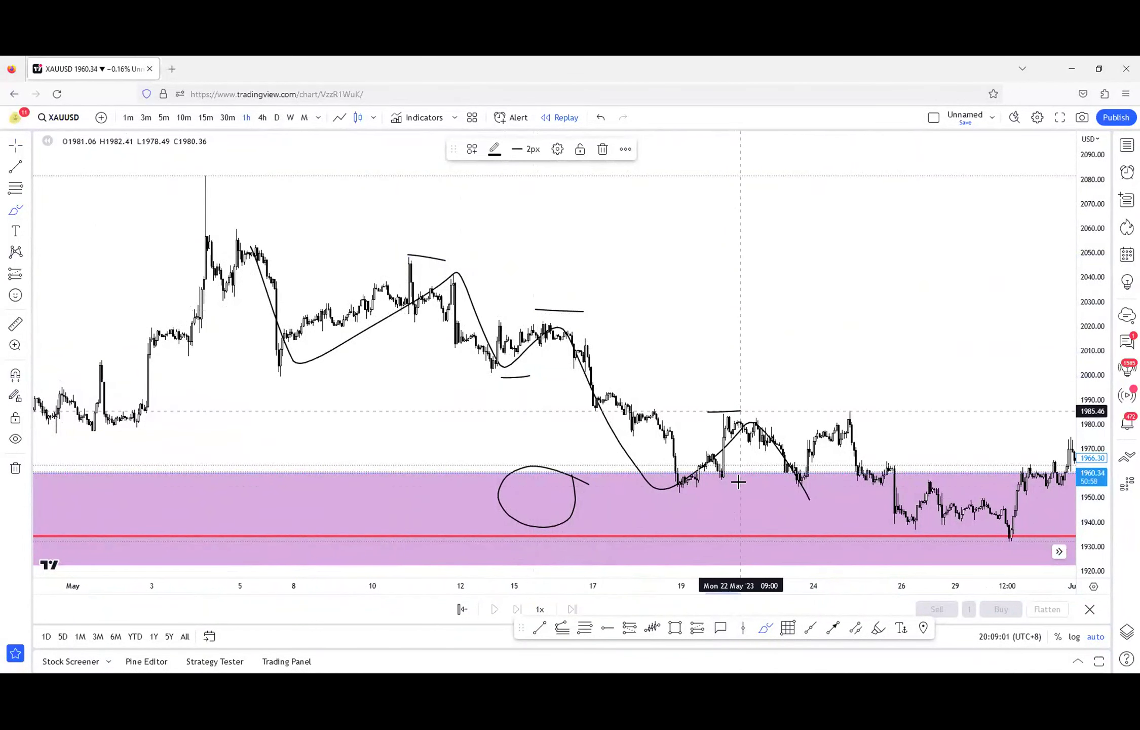
pyautogui.moveTo(687, 497); pyautogui.dragTo(708, 491)
pyautogui.moveTo(836, 415); pyautogui.dragTo(862, 420)
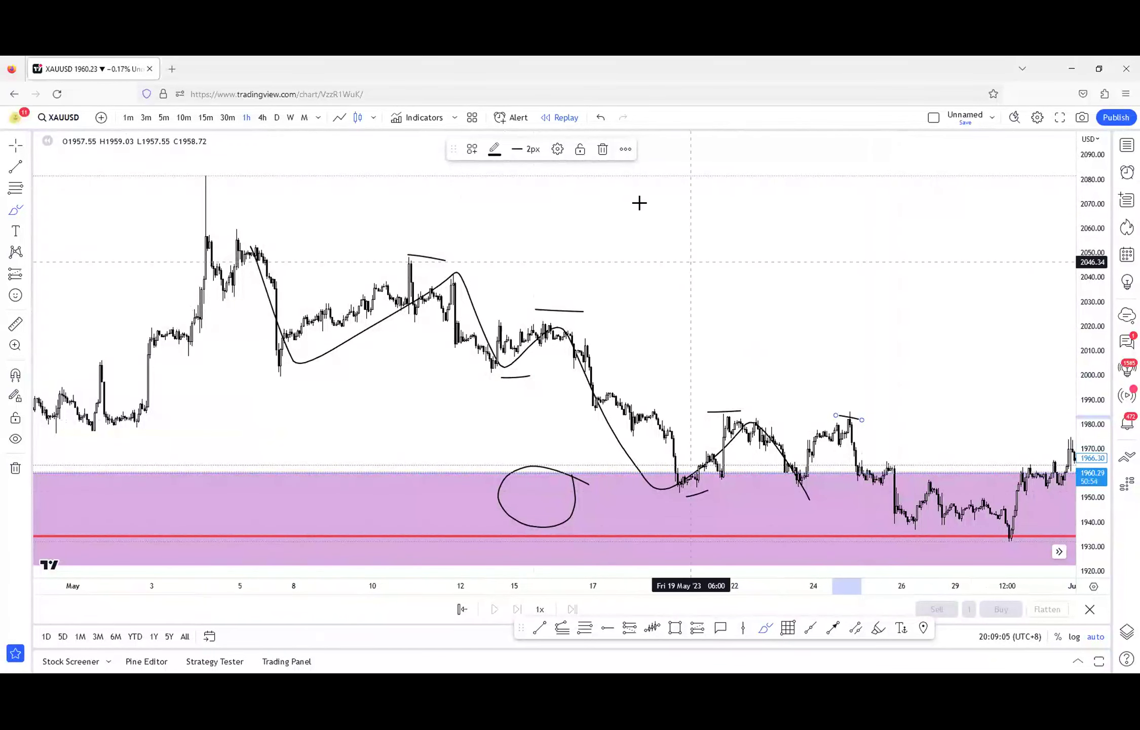
# - Sketch a descending zigzag with level marks above price, and brush an arrow below the 15 May low and a circle in the zone around 24–25 May
pyautogui.moveTo(609, 195); pyautogui.dragTo(768, 376)
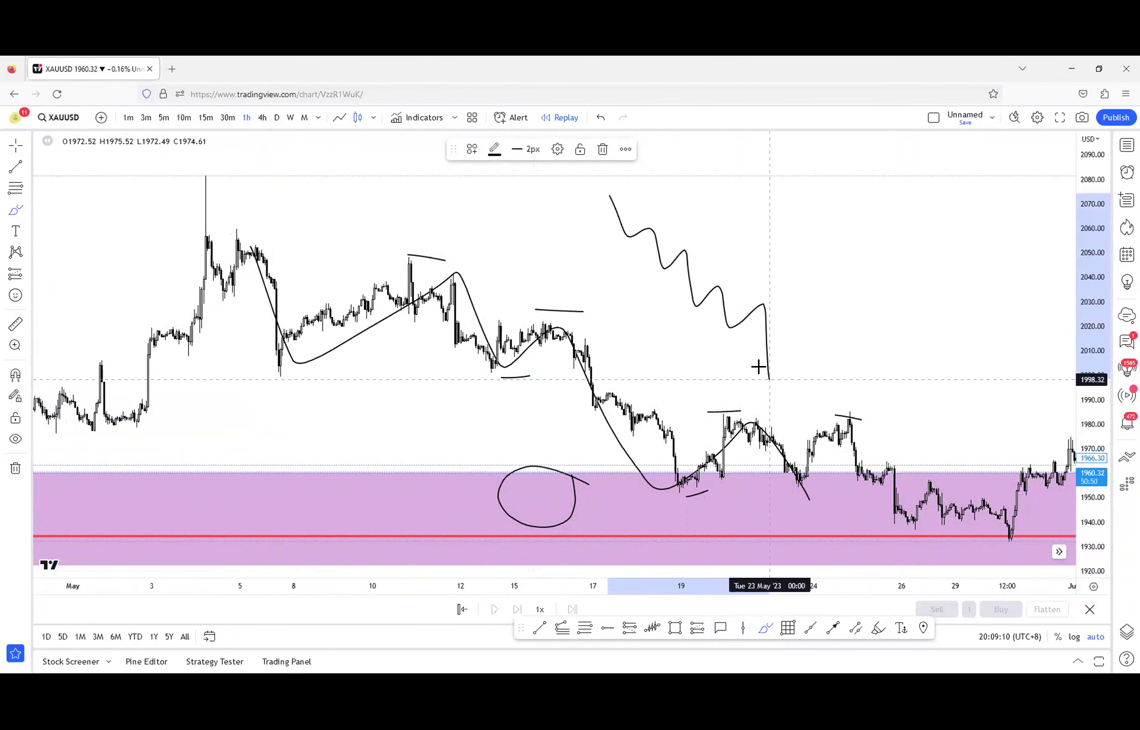
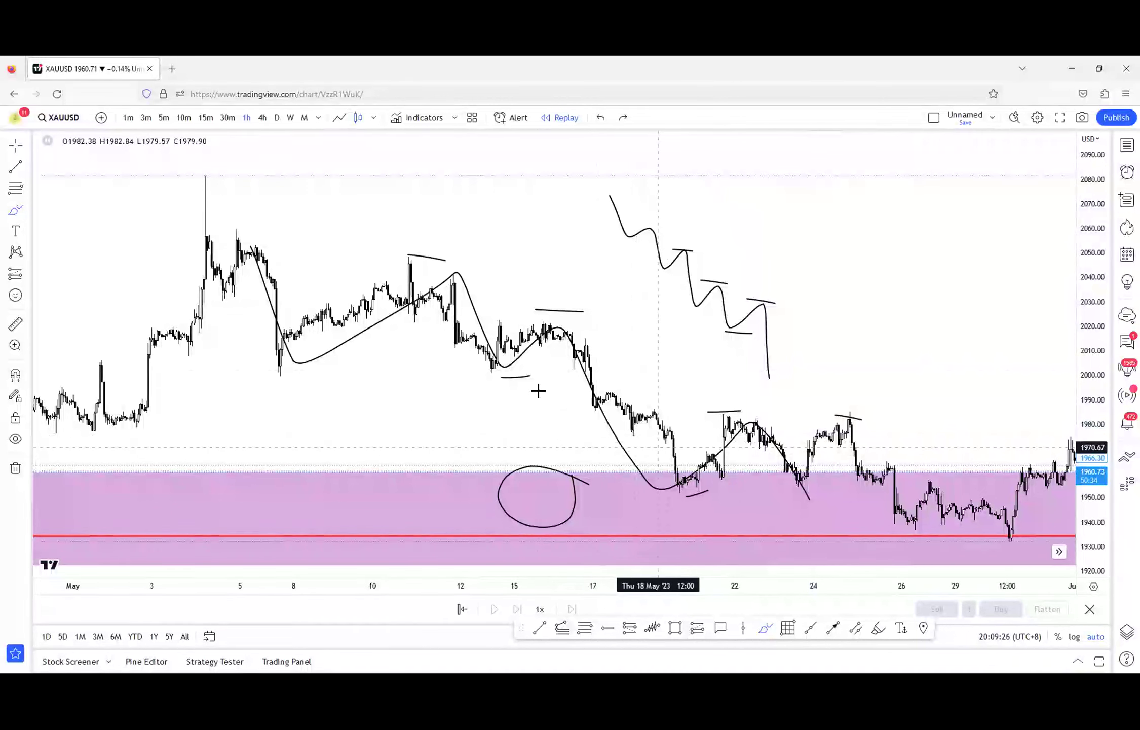
pyautogui.moveTo(510, 395)
pyautogui.mouseDown()
pyautogui.moveTo(549, 413)
pyautogui.moveTo(537, 422)
pyautogui.mouseUp()
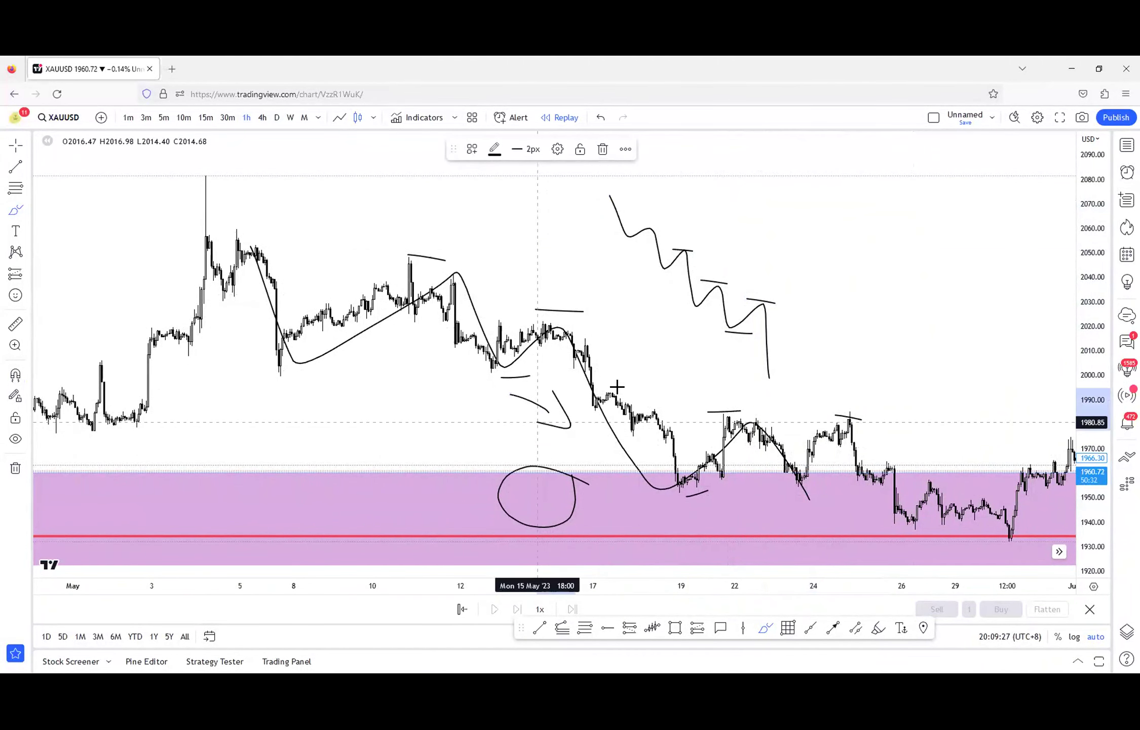
pyautogui.moveTo(875, 500)
pyautogui.mouseDown()
pyautogui.moveTo(794, 479)
pyautogui.moveTo(877, 494)
pyautogui.mouseUp()
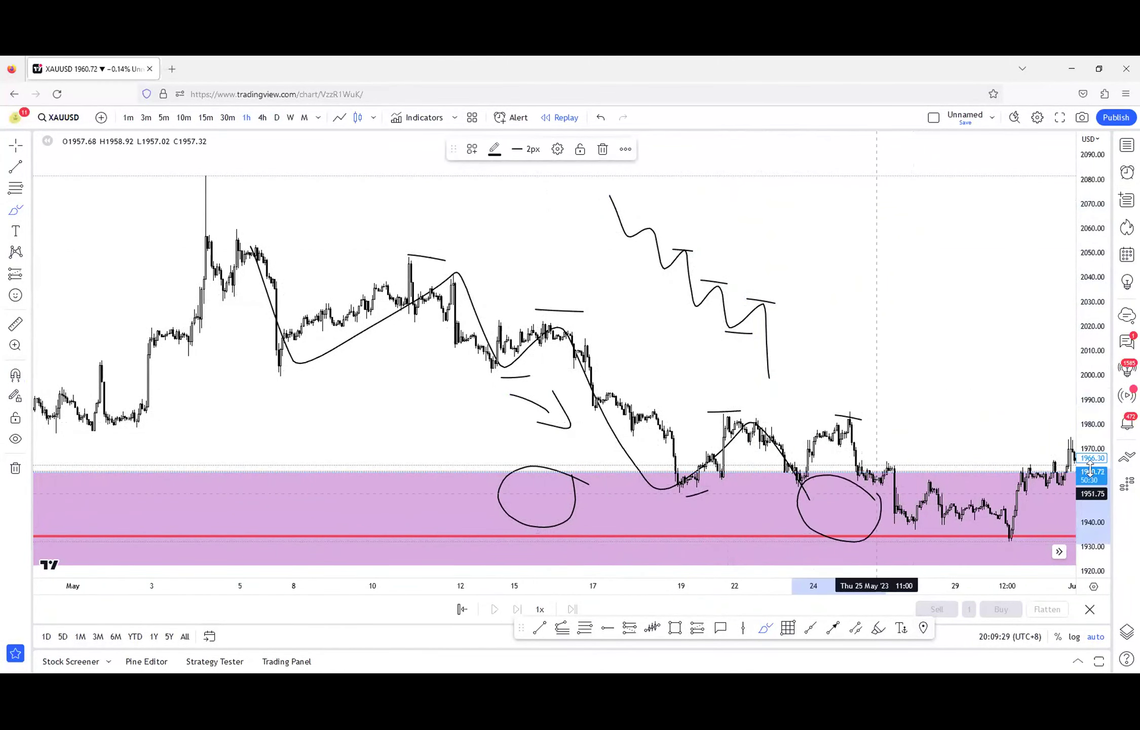
pyautogui.moveTo(1097, 401); pyautogui.dragTo(1097, 430)
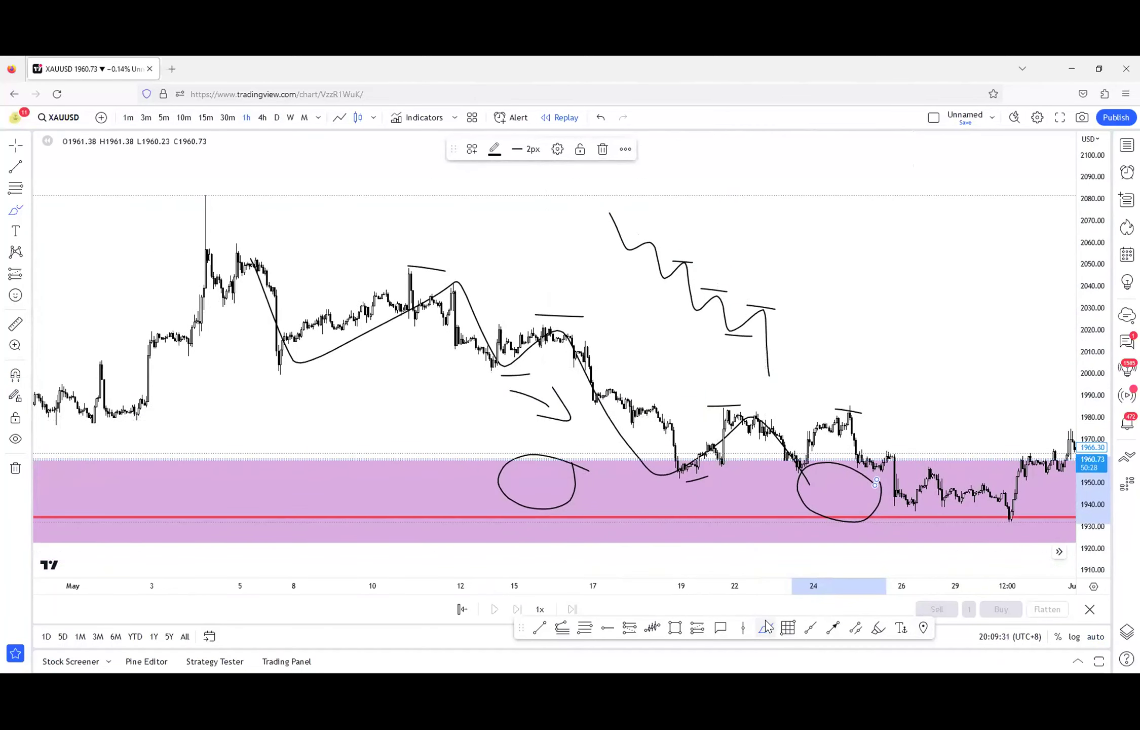
pyautogui.moveTo(863, 428); pyautogui.dragTo(915, 543)
pyautogui.hotkey('ctrl', 'z')
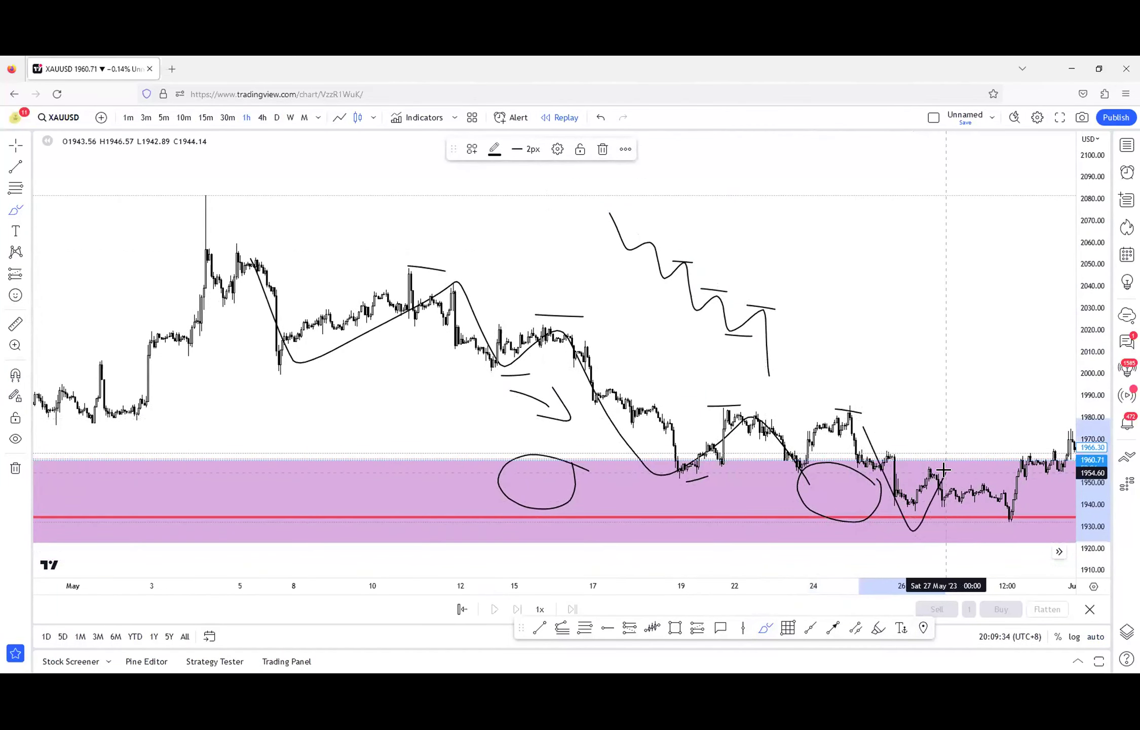
pyautogui.moveTo(906, 484); pyautogui.dragTo(985, 432)
pyautogui.moveTo(1002, 508); pyautogui.dragTo(987, 435)
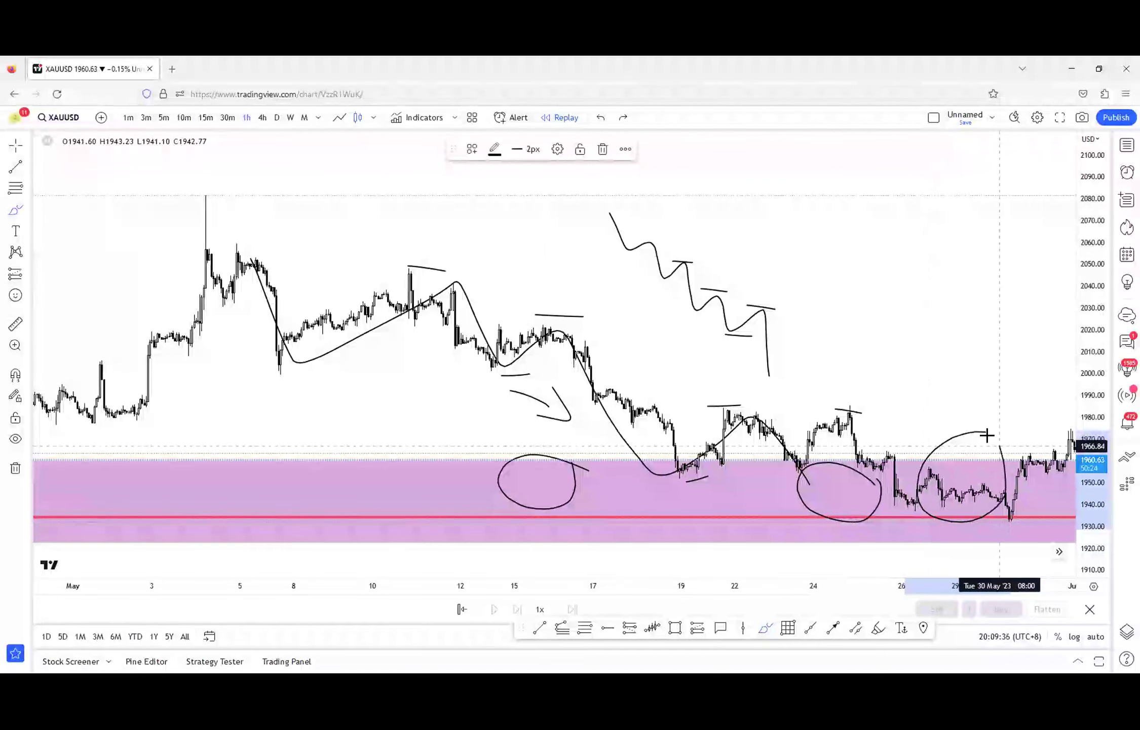
pyautogui.hotkey('ctrl', 'z')
pyautogui.moveTo(847, 424)
pyautogui.mouseDown()
pyautogui.moveTo(886, 476)
pyautogui.moveTo(946, 461)
pyautogui.mouseUp()
pyautogui.moveTo(912, 507)
pyautogui.mouseDown()
pyautogui.moveTo(985, 529)
pyautogui.moveTo(1033, 568)
pyautogui.mouseUp()
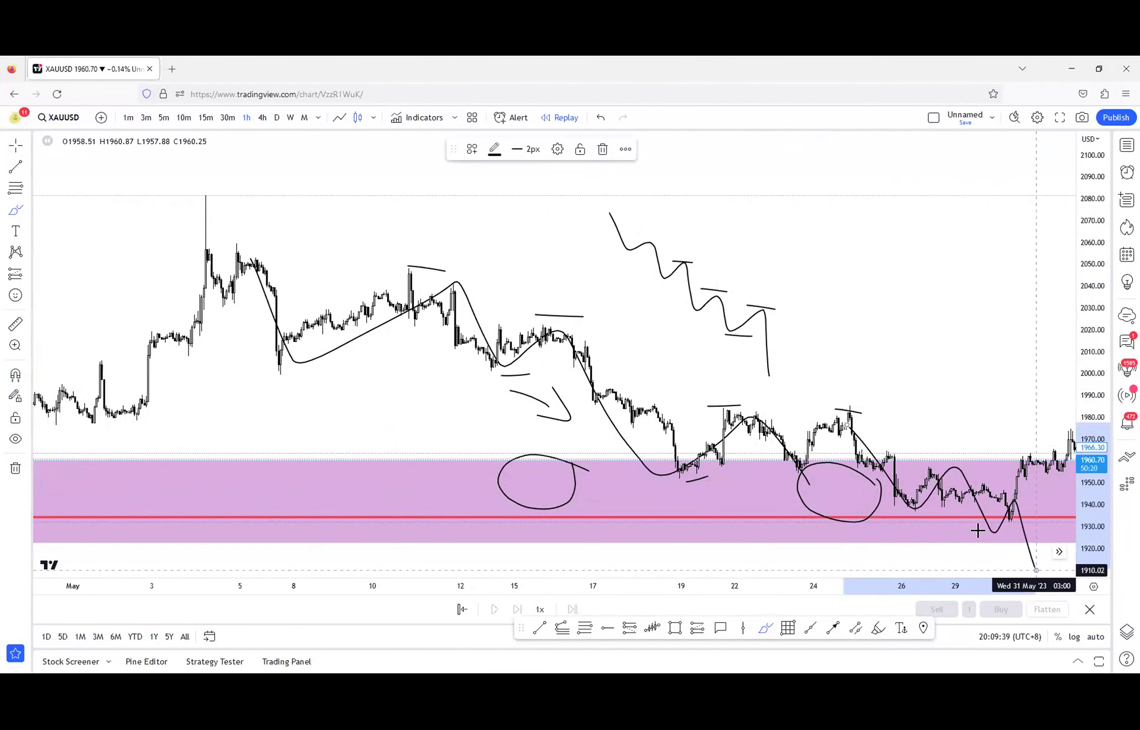
pyautogui.hotkey('ctrl', 'z')
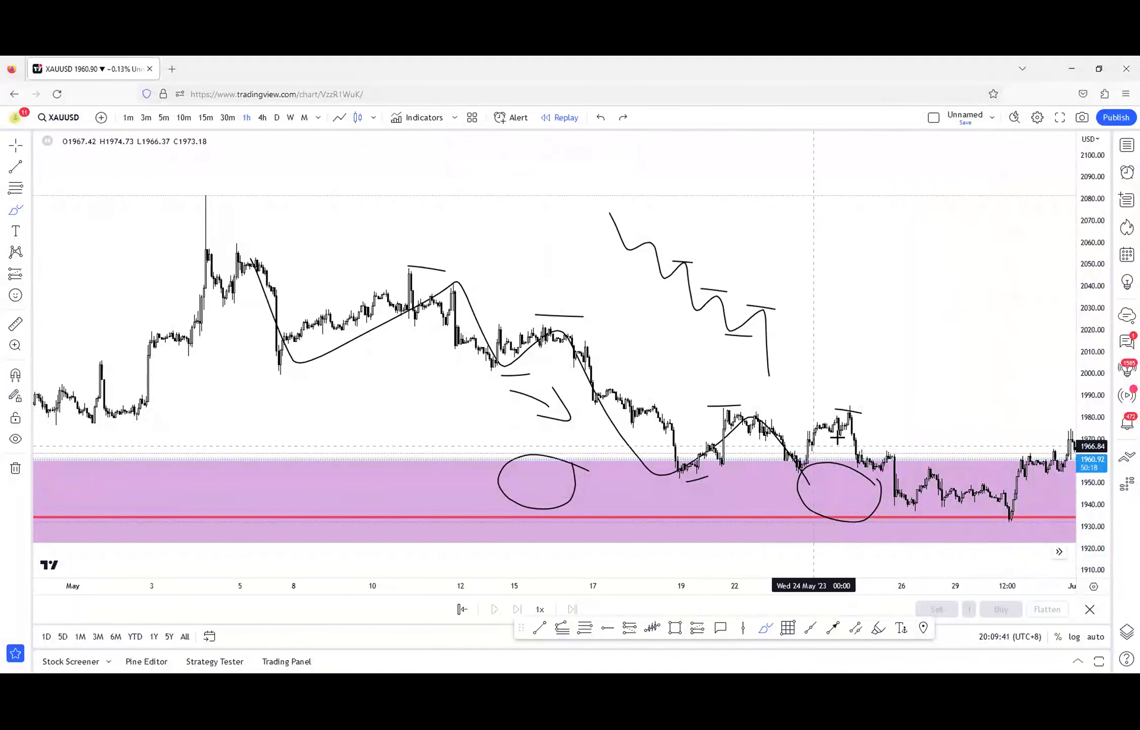
# - Brush a short line over the 26 May swing high and highlight that high with the highlighter
pyautogui.press('Escape')
pyautogui.moveTo(943, 389); pyautogui.dragTo(882, 387)
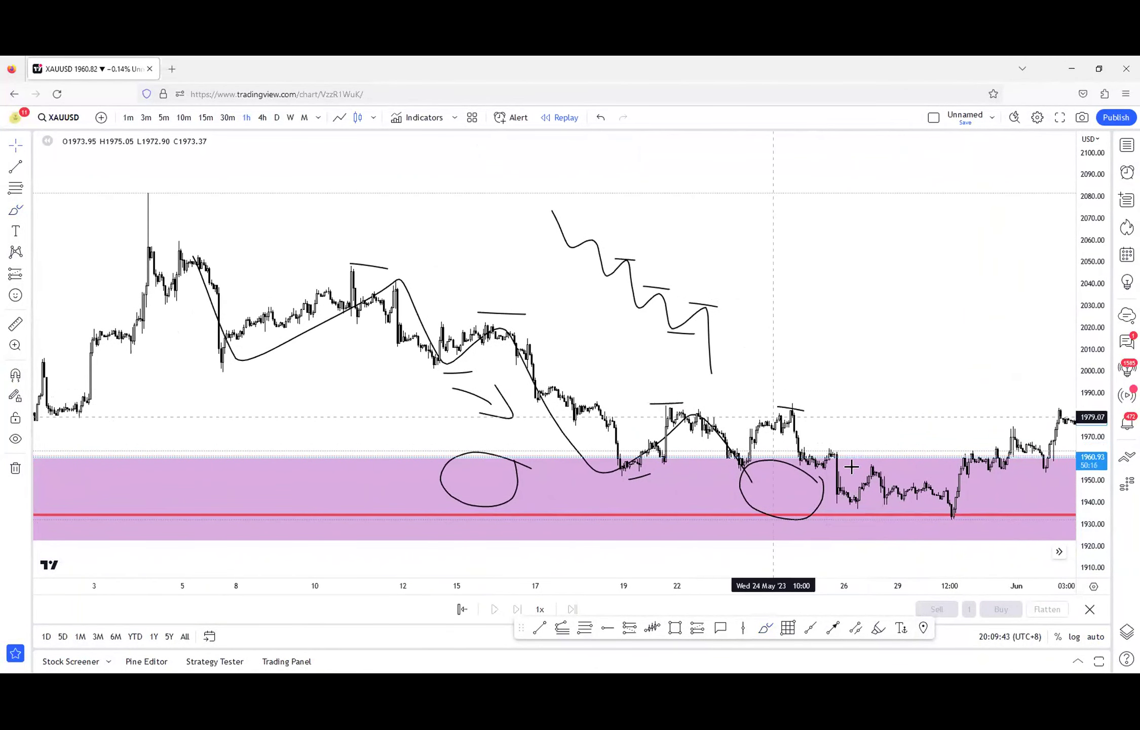
pyautogui.click(764, 628)
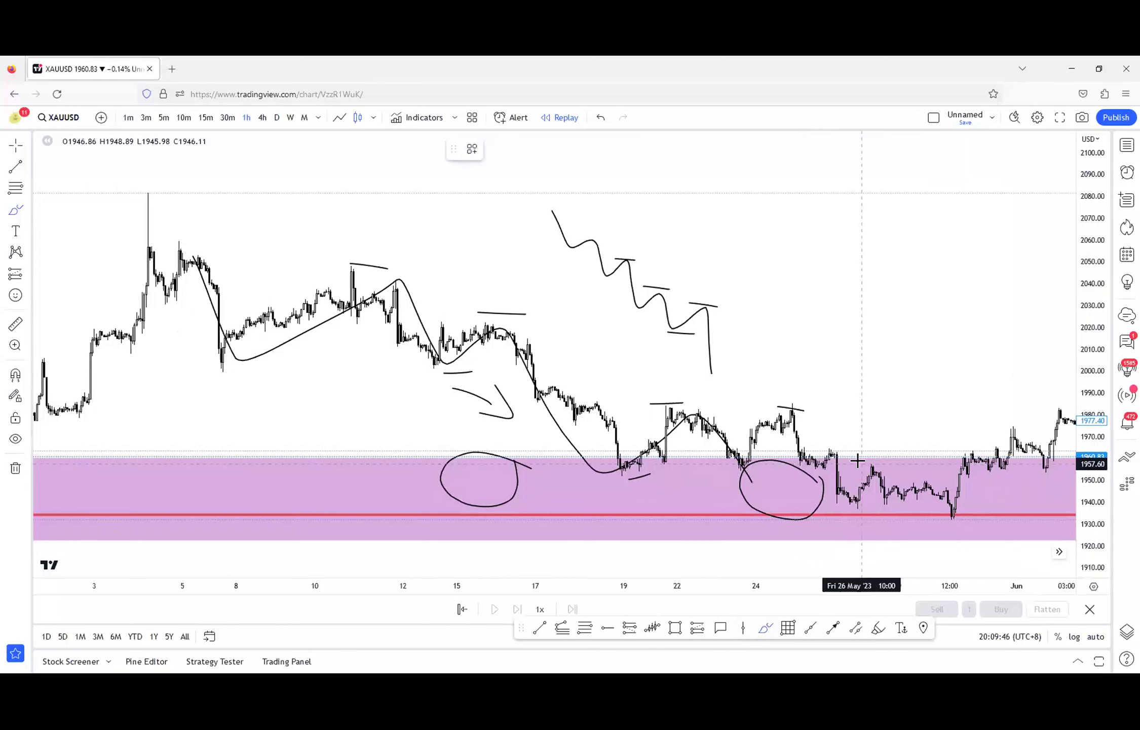
pyautogui.moveTo(864, 463); pyautogui.dragTo(890, 464)
pyautogui.click(879, 627)
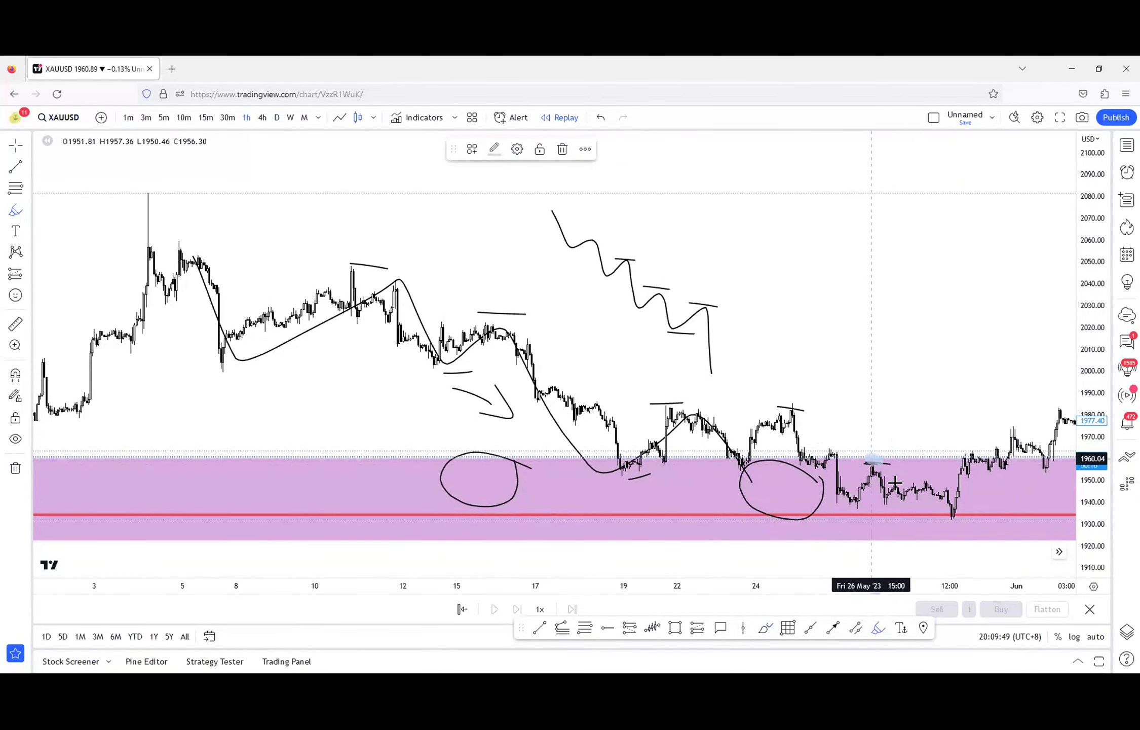
pyautogui.click(765, 627)
pyautogui.moveTo(872, 465)
pyautogui.mouseDown()
pyautogui.moveTo(944, 527)
pyautogui.moveTo(971, 494)
pyautogui.moveTo(1008, 543)
pyautogui.mouseUp()
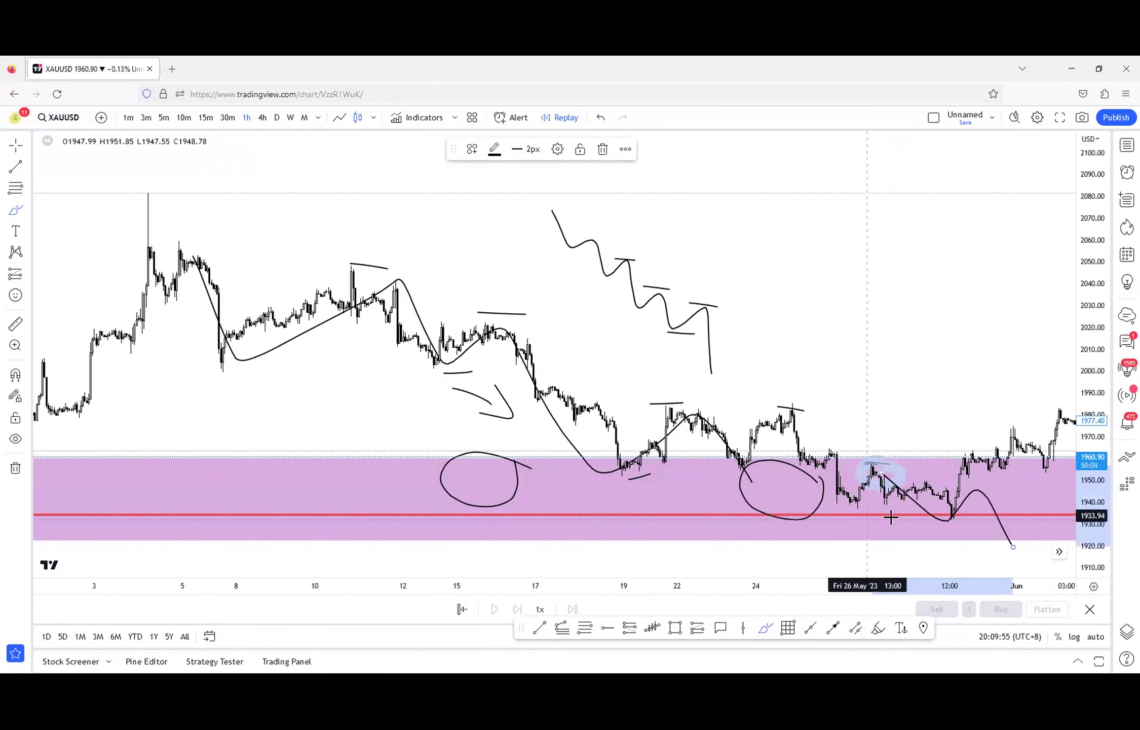
pyautogui.hotkey('ctrl', 'z')
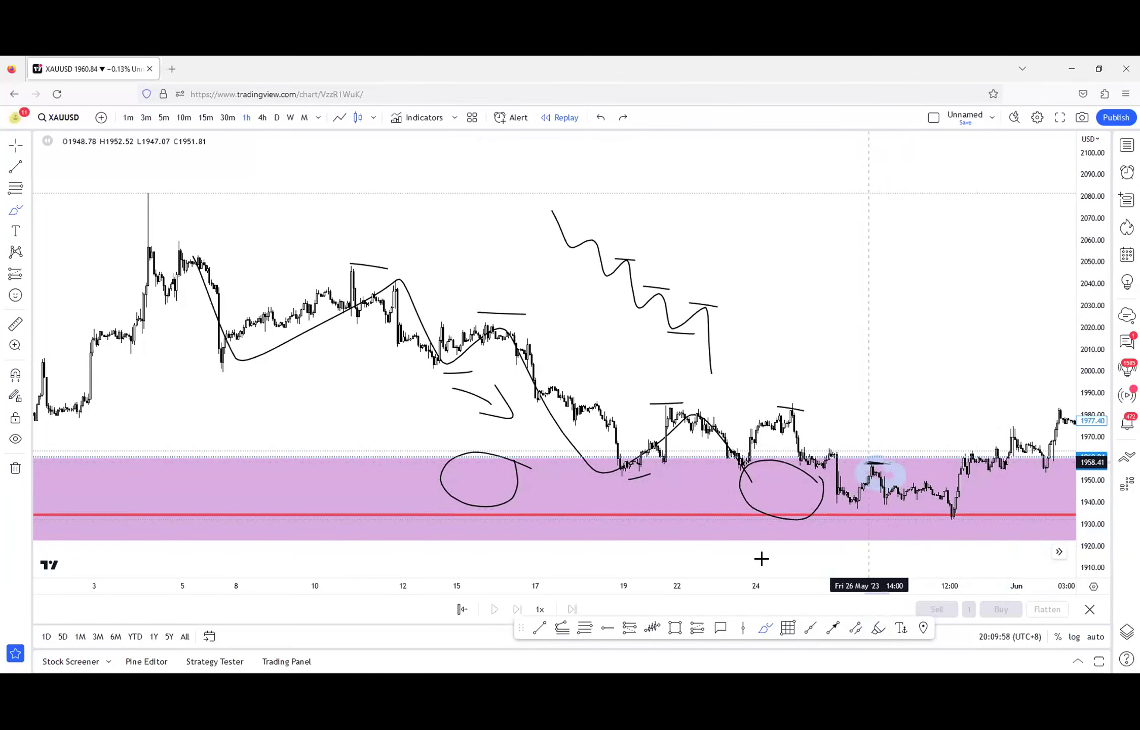
pyautogui.hotkey('ctrl', 'y')
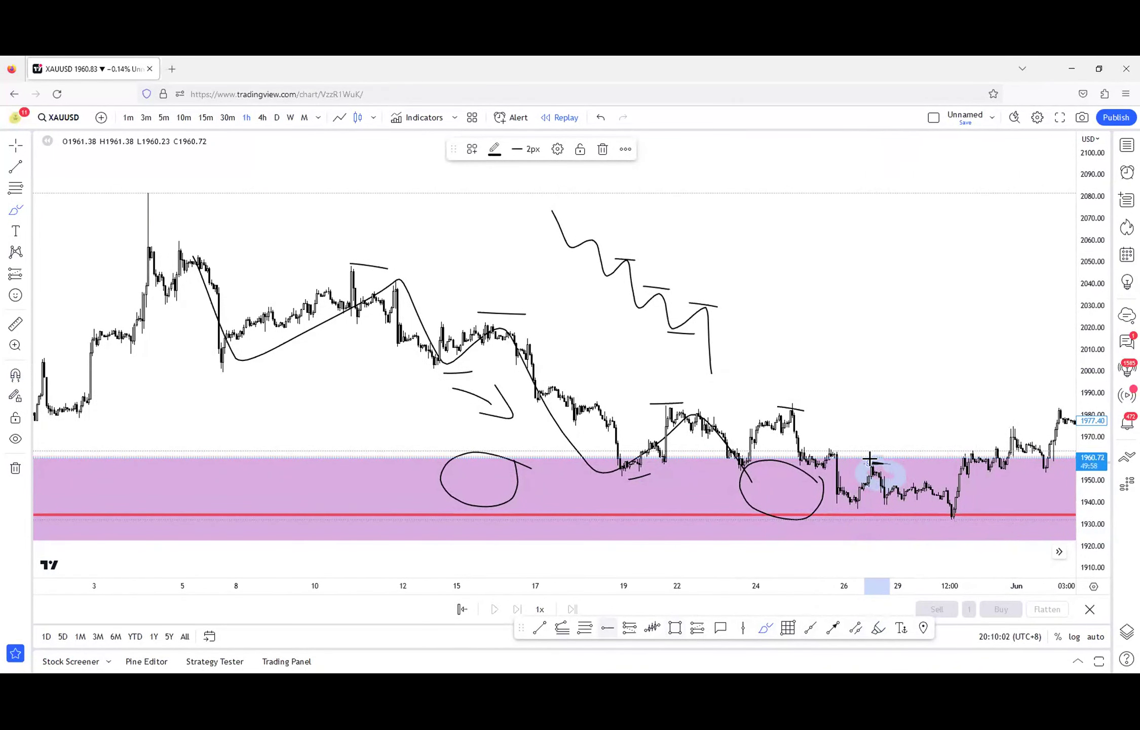
# - Place a horizontal ray at 1958.68 from the 26 May swing high and set its line colour to blue
pyautogui.click(871, 459)
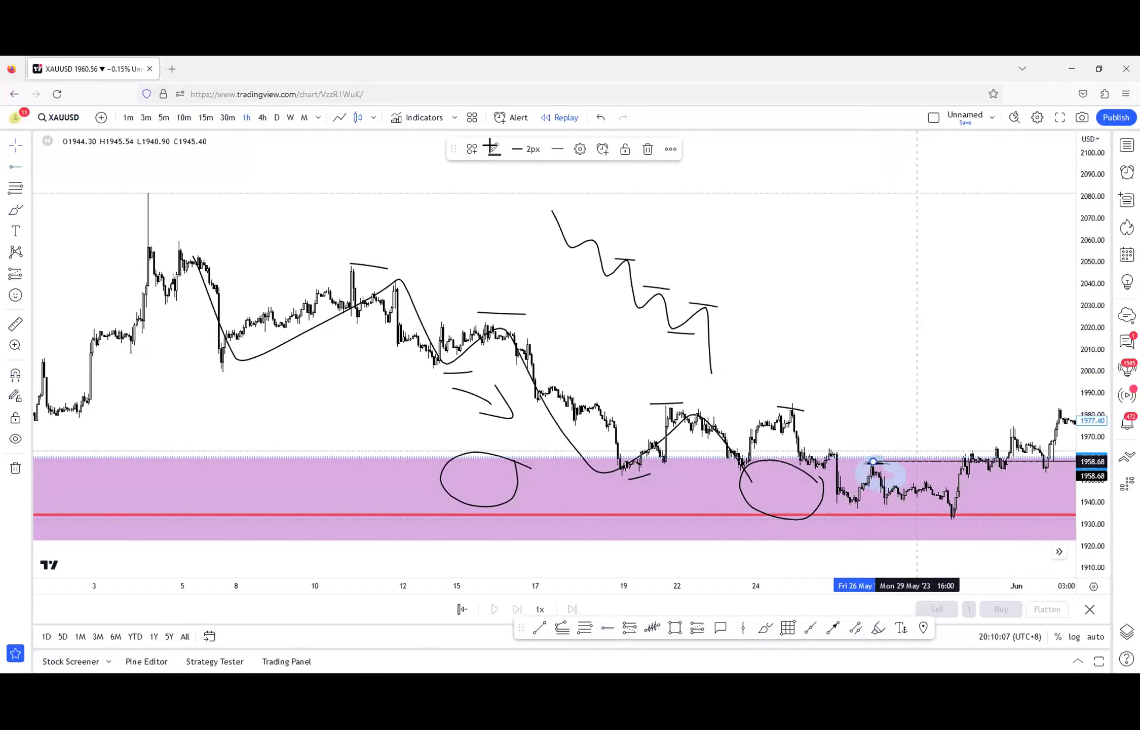
pyautogui.click(580, 149)
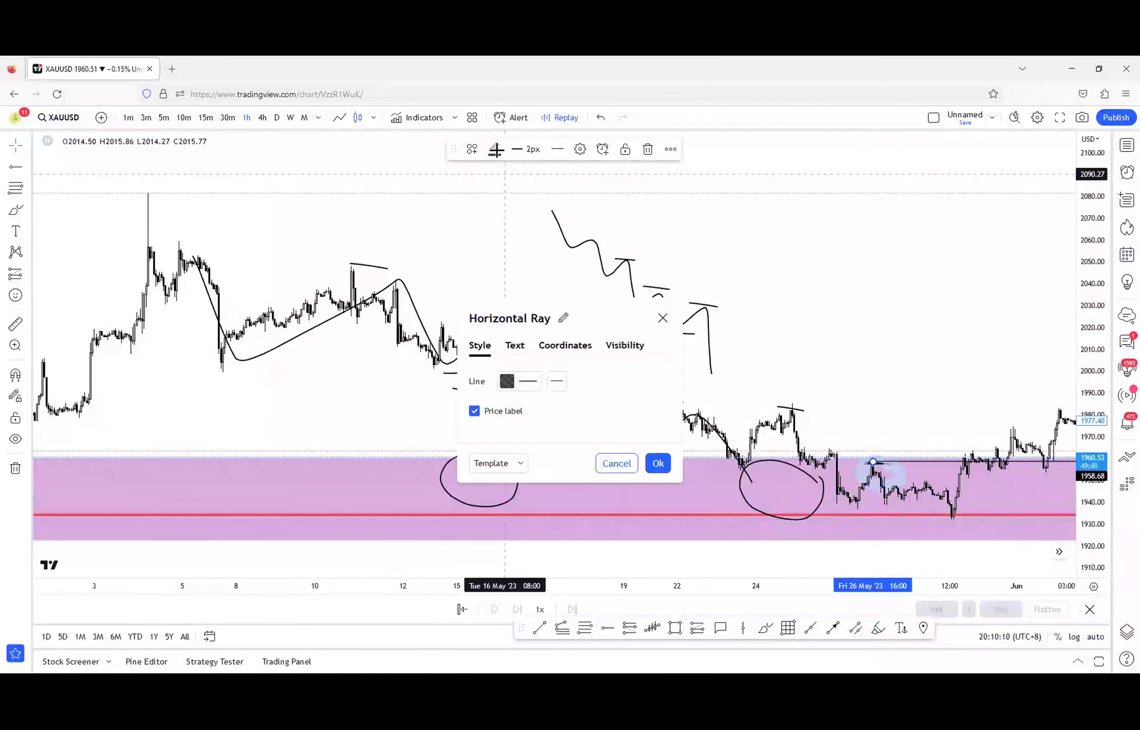
pyautogui.click(528, 389)
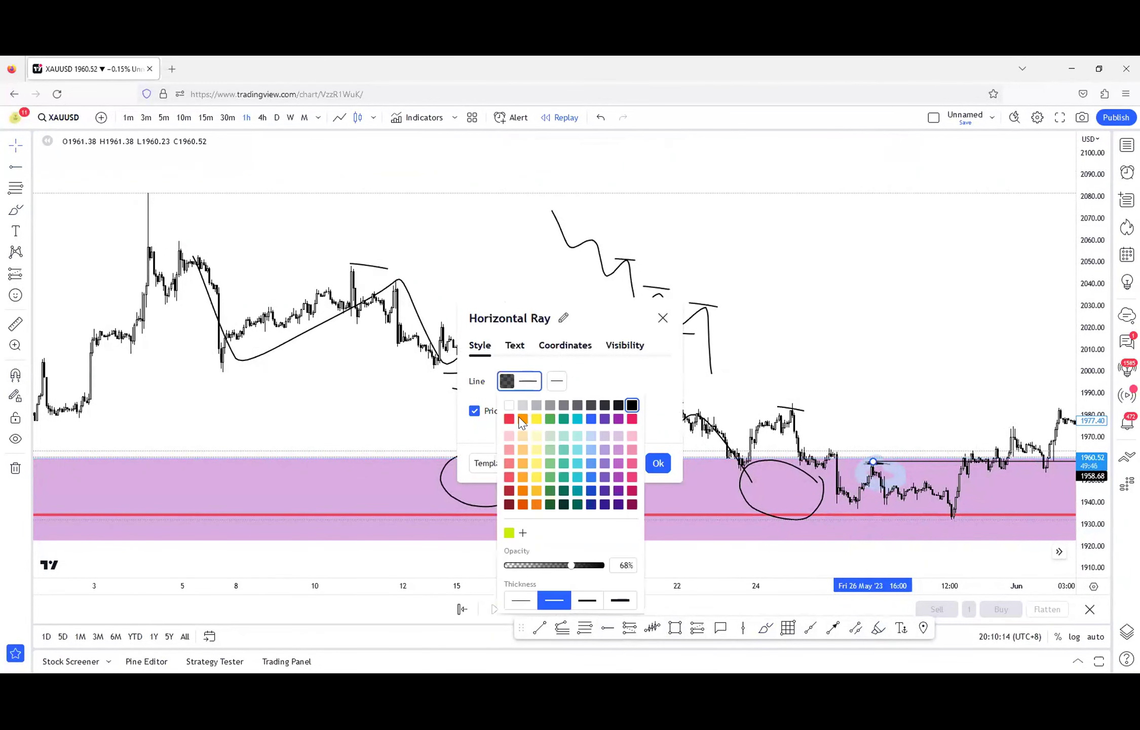
pyautogui.click(591, 419)
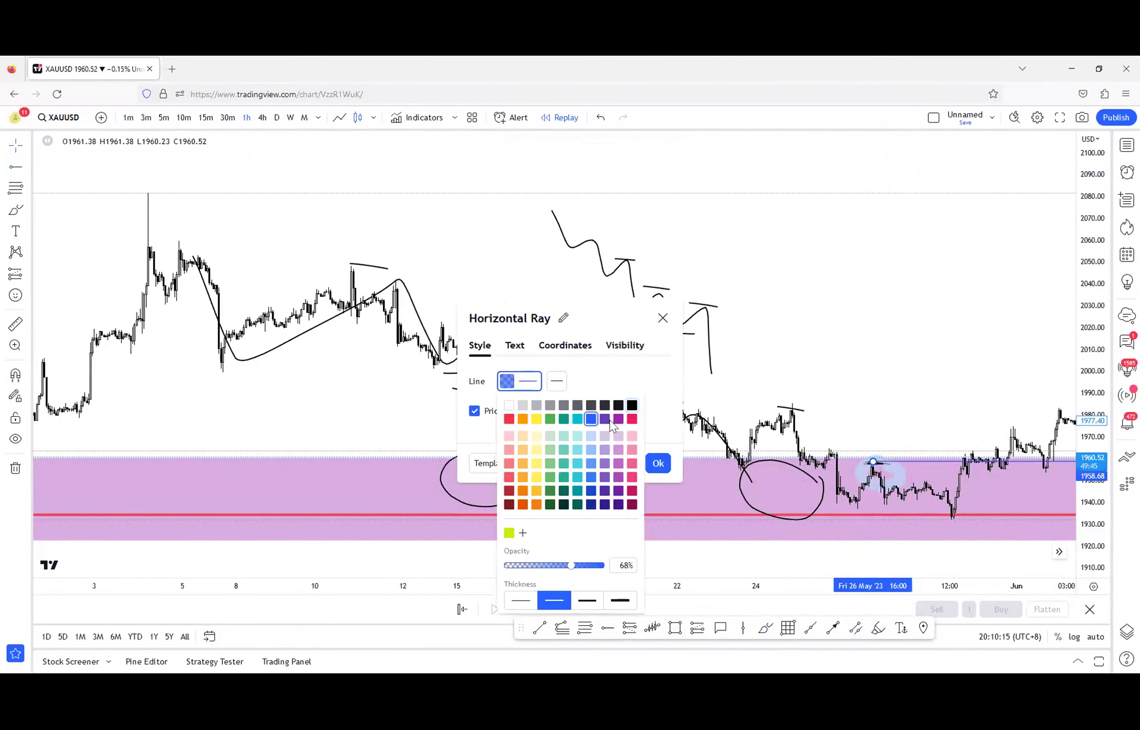
pyautogui.click(658, 462)
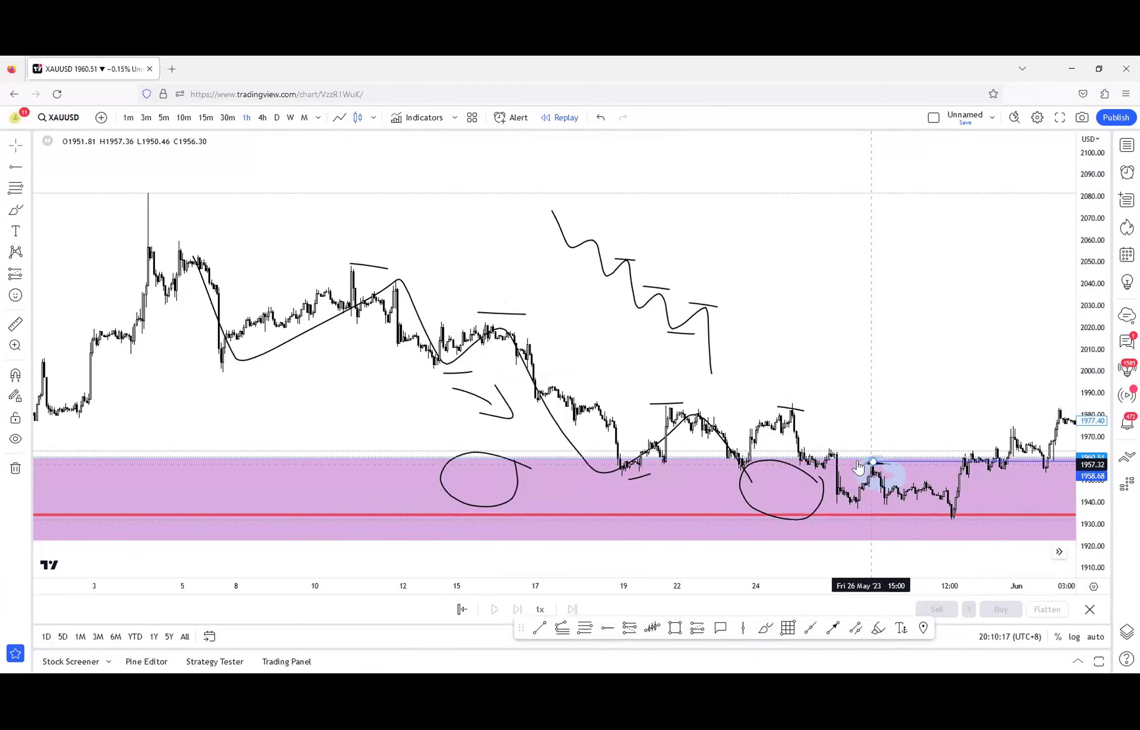
pyautogui.moveTo(880, 467); pyautogui.dragTo(900, 475)
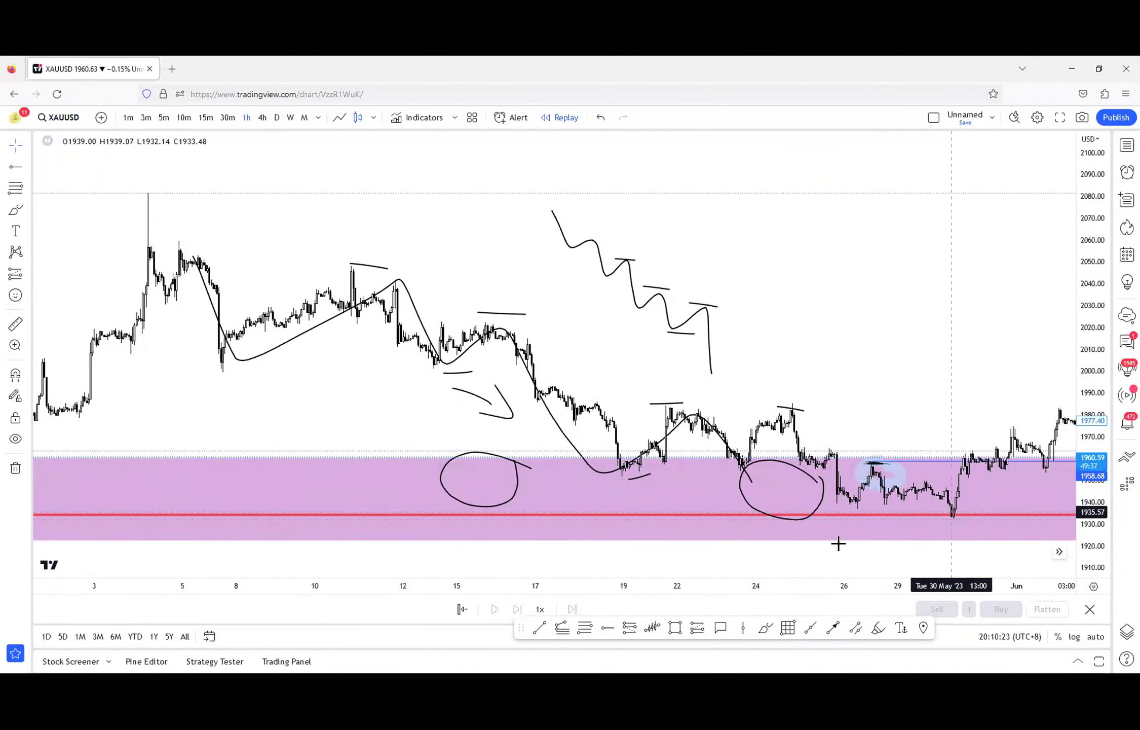
# - Brush a downward arrow above the 31 May candles that sit around the blue ray
pyautogui.click(766, 628)
pyautogui.moveTo(973, 402); pyautogui.dragTo(972, 441)
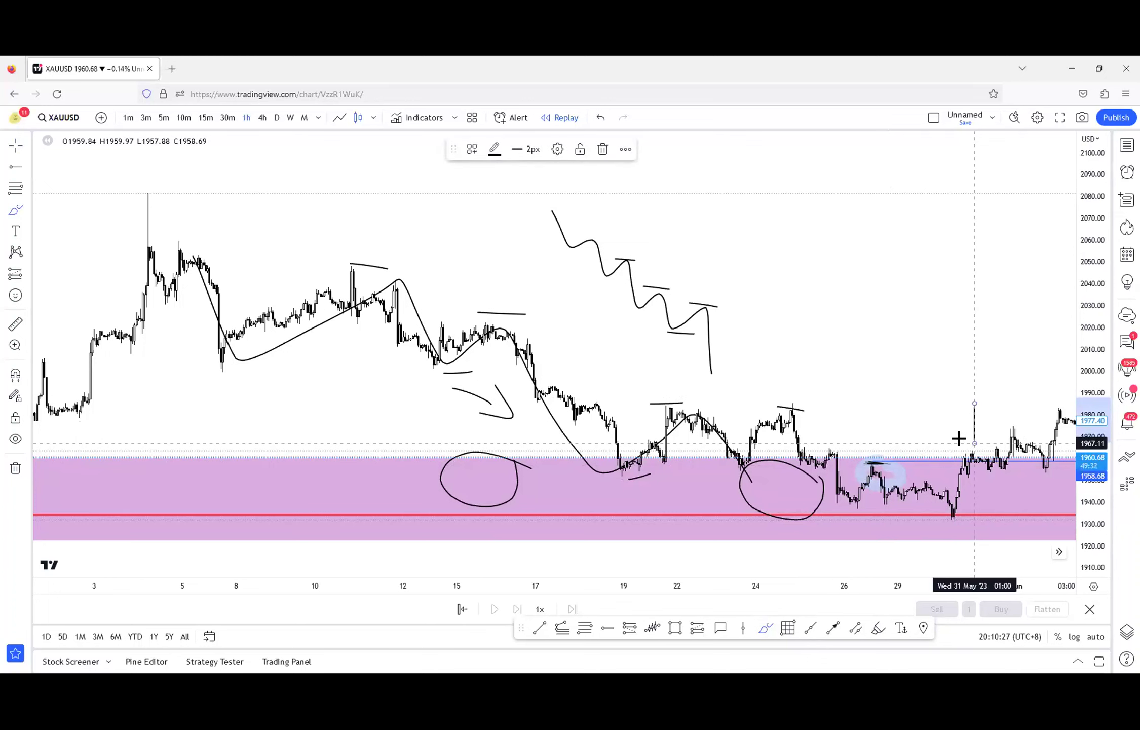
pyautogui.moveTo(958, 434); pyautogui.dragTo(997, 417)
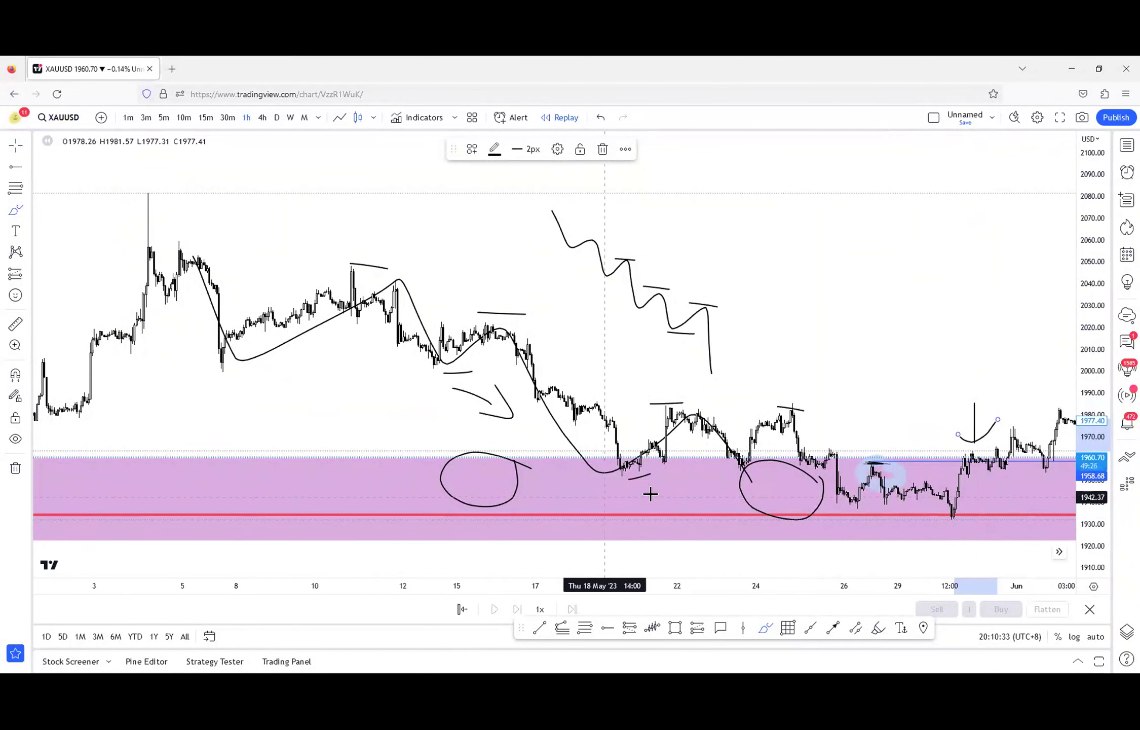
# - Brush short diagonal strokes in the zone near 22 May and 11 May, and a downward arrow above the highlighted 26 May high
pyautogui.moveTo(691, 474); pyautogui.dragTo(700, 485)
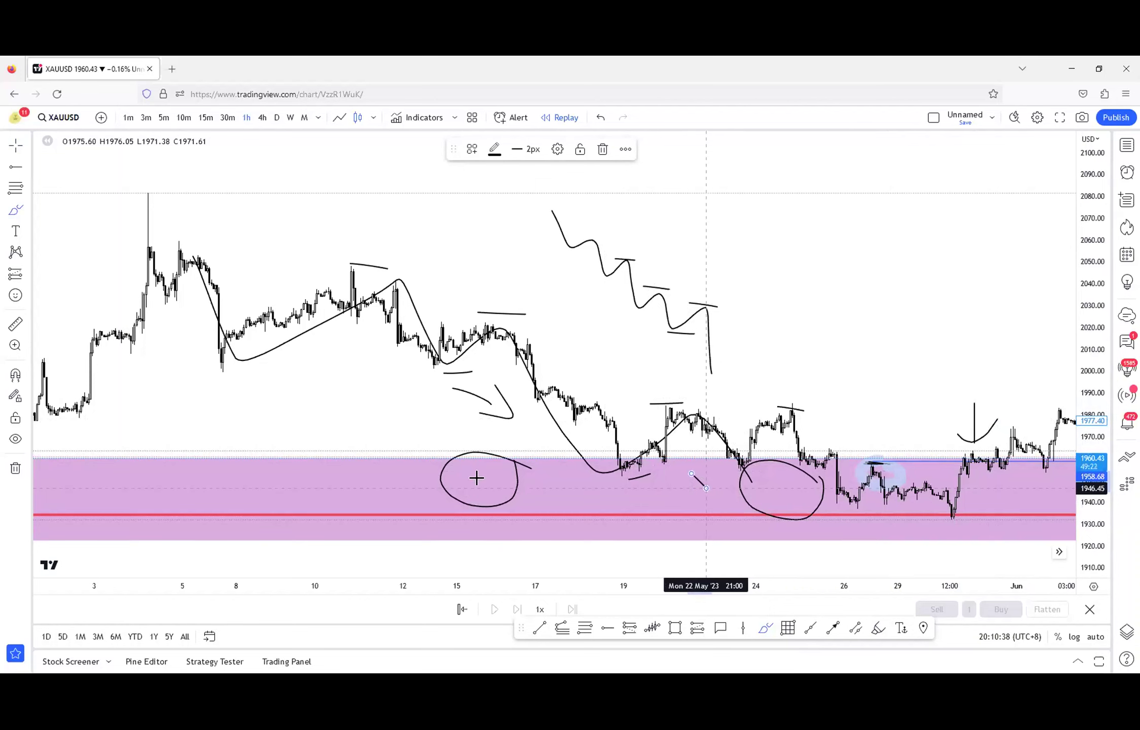
pyautogui.moveTo(335, 463); pyautogui.dragTo(378, 488)
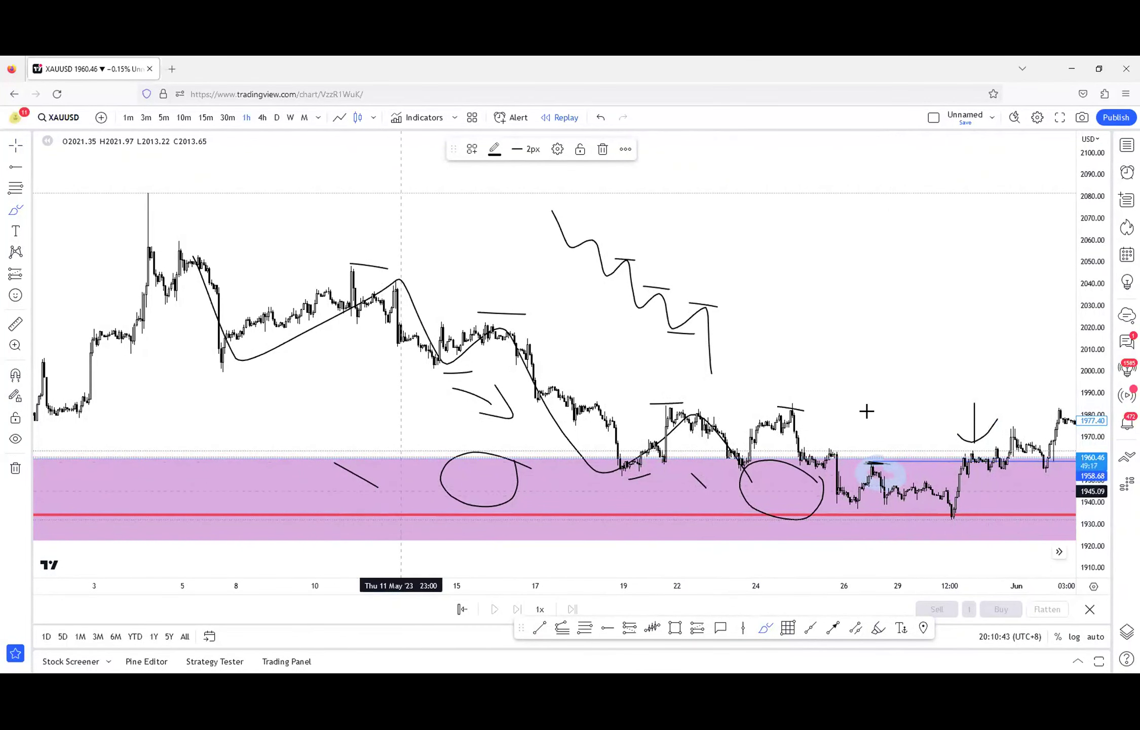
pyautogui.click(850, 466)
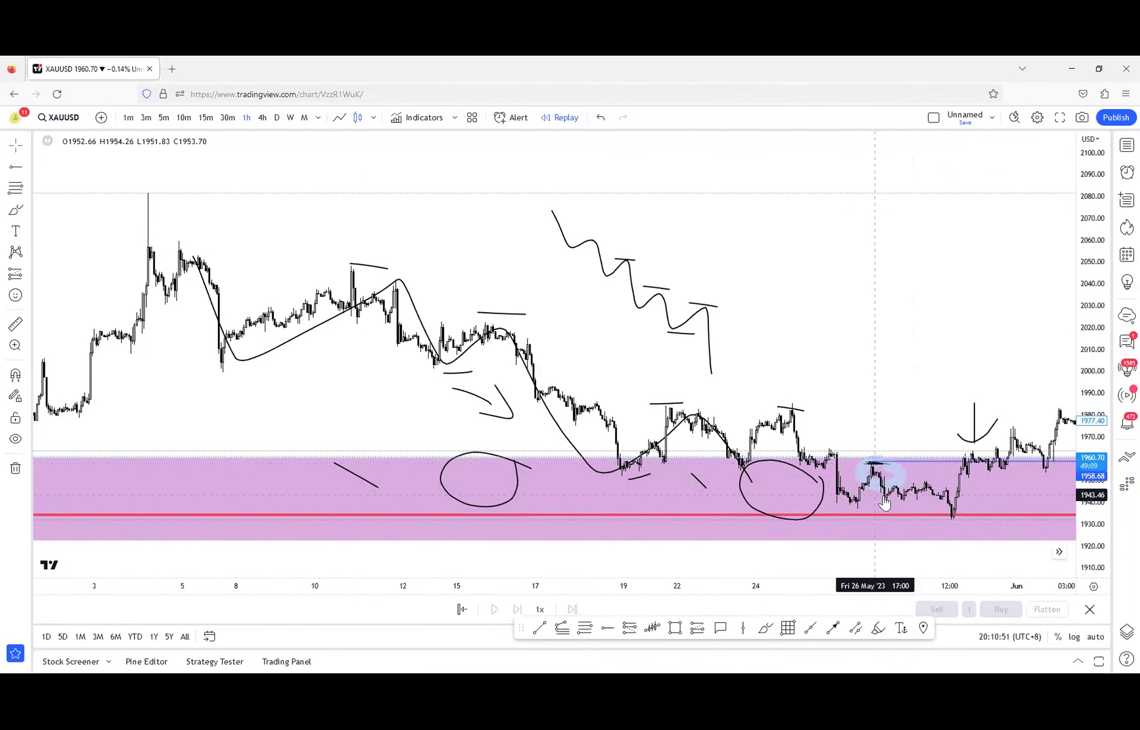
pyautogui.click(761, 629)
pyautogui.moveTo(875, 434)
pyautogui.mouseDown()
pyautogui.moveTo(891, 386)
pyautogui.moveTo(864, 436)
pyautogui.moveTo(909, 421)
pyautogui.mouseUp()
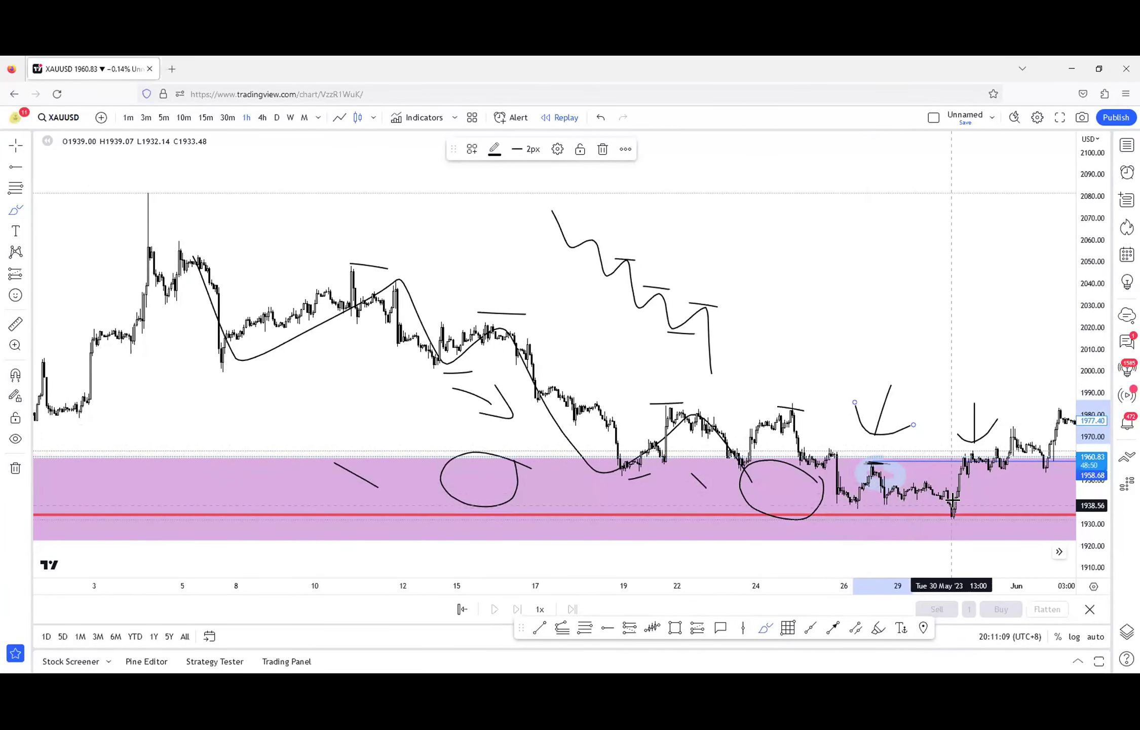
# - Brush a short horizontal line at about 2021 above the two downward arrows
pyautogui.moveTo(887, 323); pyautogui.dragTo(982, 326)
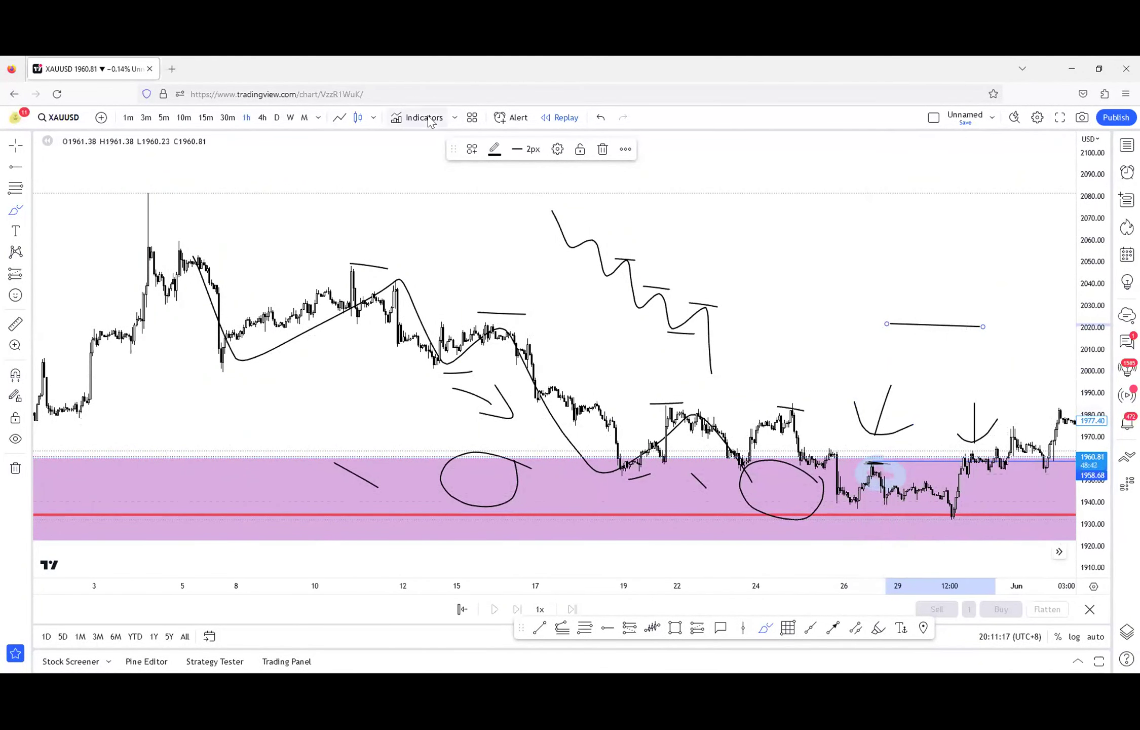
# - Add the Moving Average Exponential and Moving Average Convergence Divergence indicators to the chart
pyautogui.press('/')
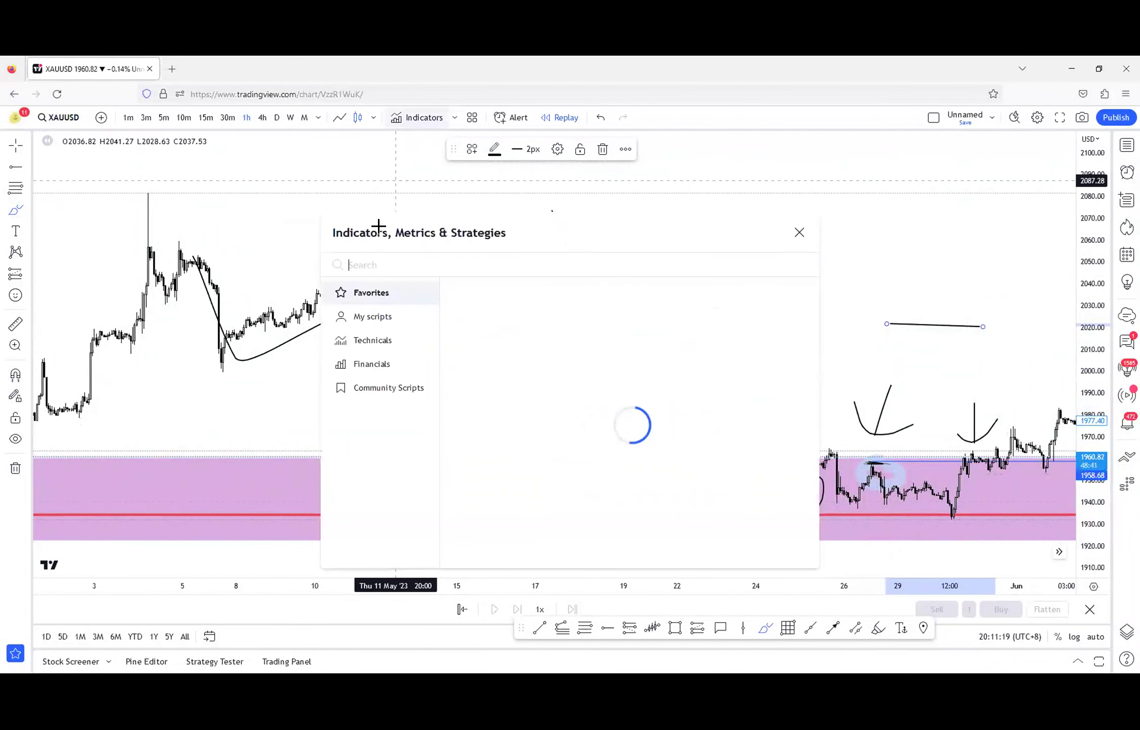
pyautogui.write('em')
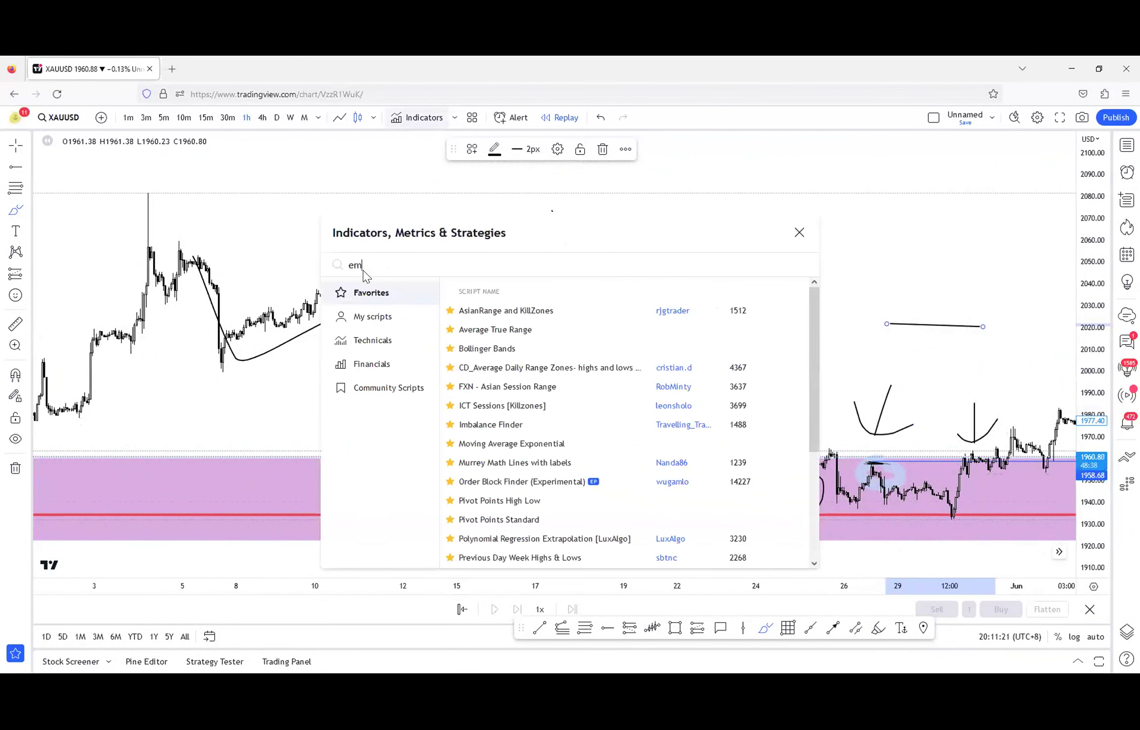
pyautogui.write('a')
pyautogui.press('Return')
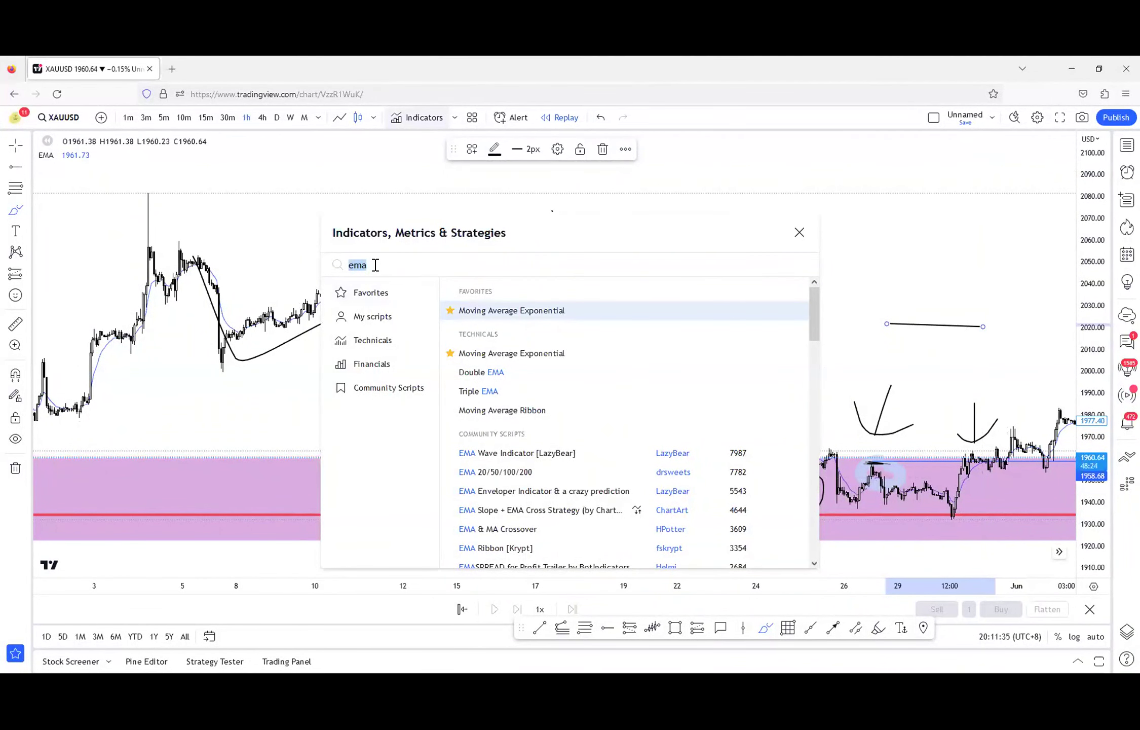
pyautogui.hotkey('ctrl', 'a')
pyautogui.write('macd')
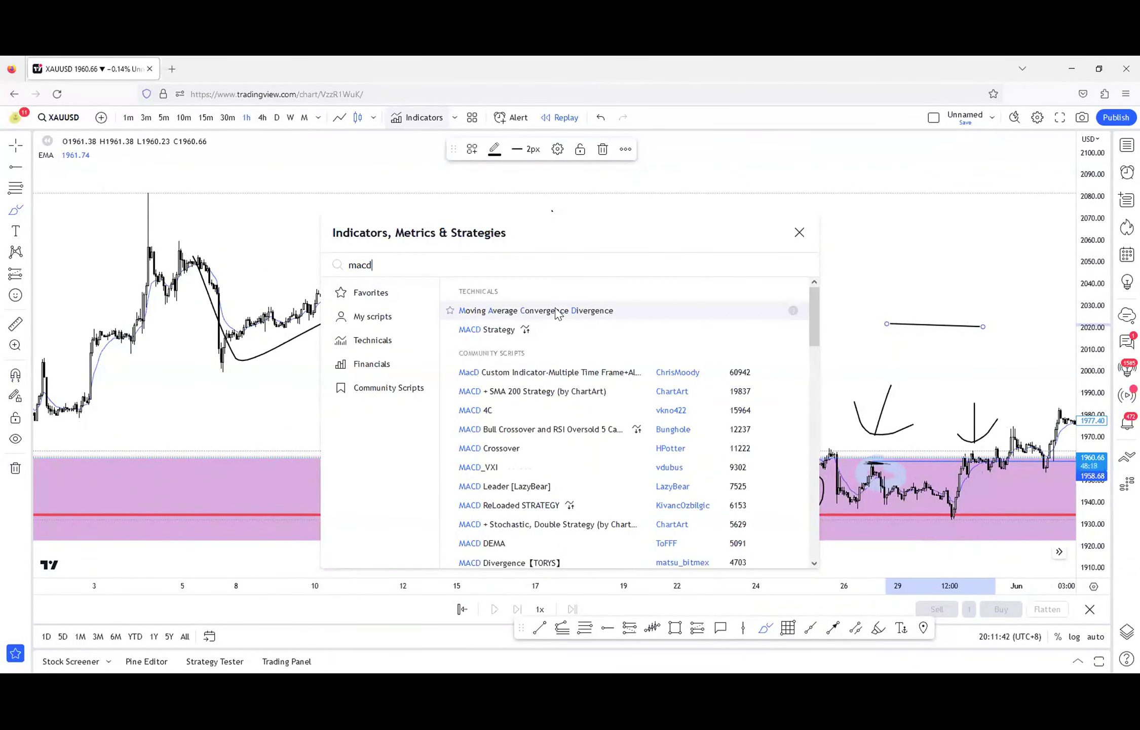
pyautogui.click(557, 311)
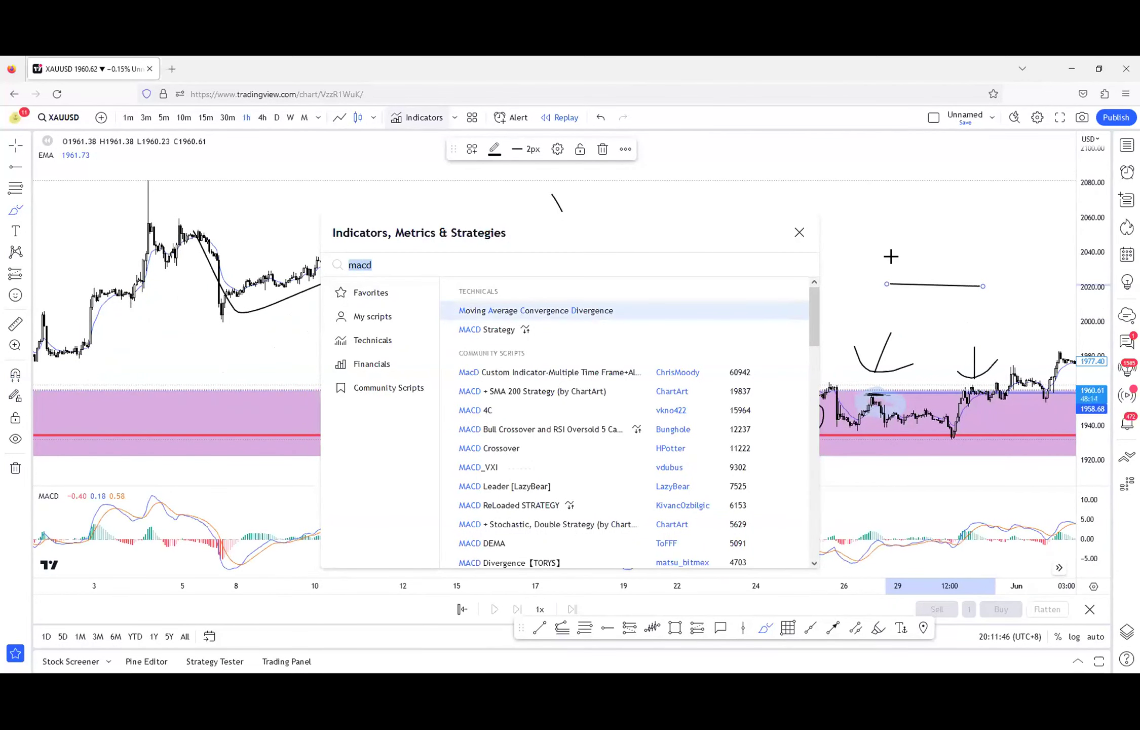
pyautogui.click(799, 232)
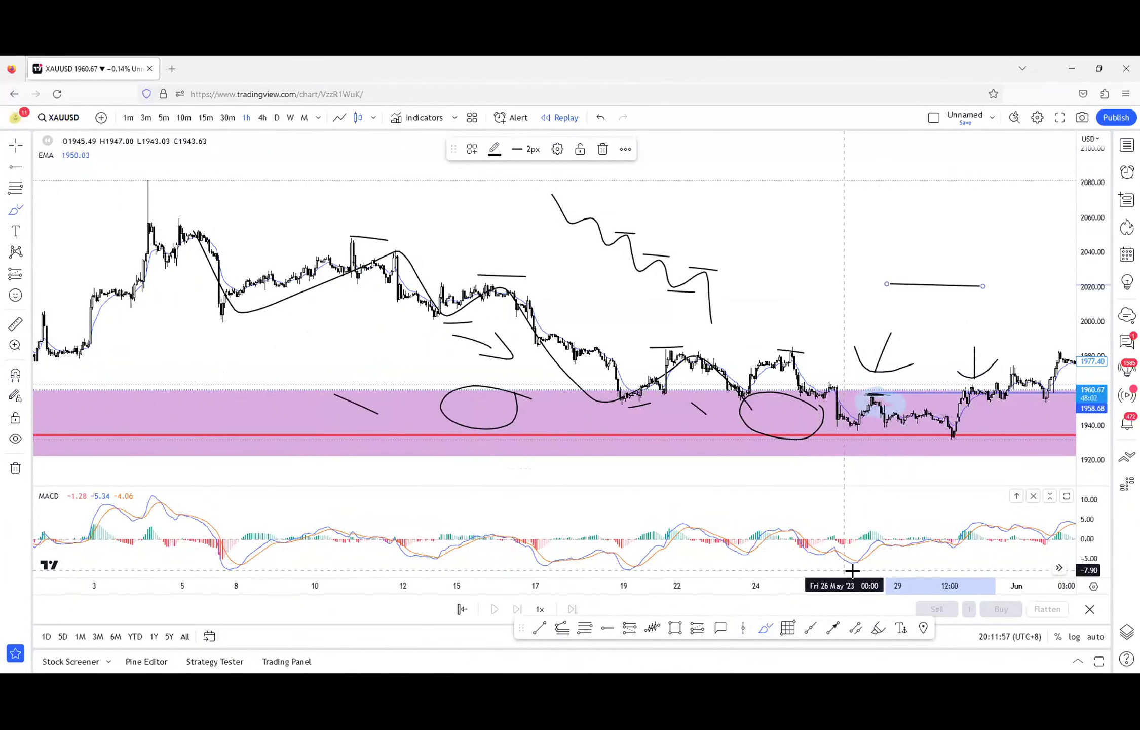
# - Circle the 26 May swing high, and brush arrows at the 26 May MACD upturn and circles around the MACD up to 30 May
pyautogui.moveTo(841, 396)
pyautogui.mouseDown()
pyautogui.moveTo(858, 381)
pyautogui.moveTo(895, 412)
pyautogui.moveTo(907, 399)
pyautogui.mouseUp()
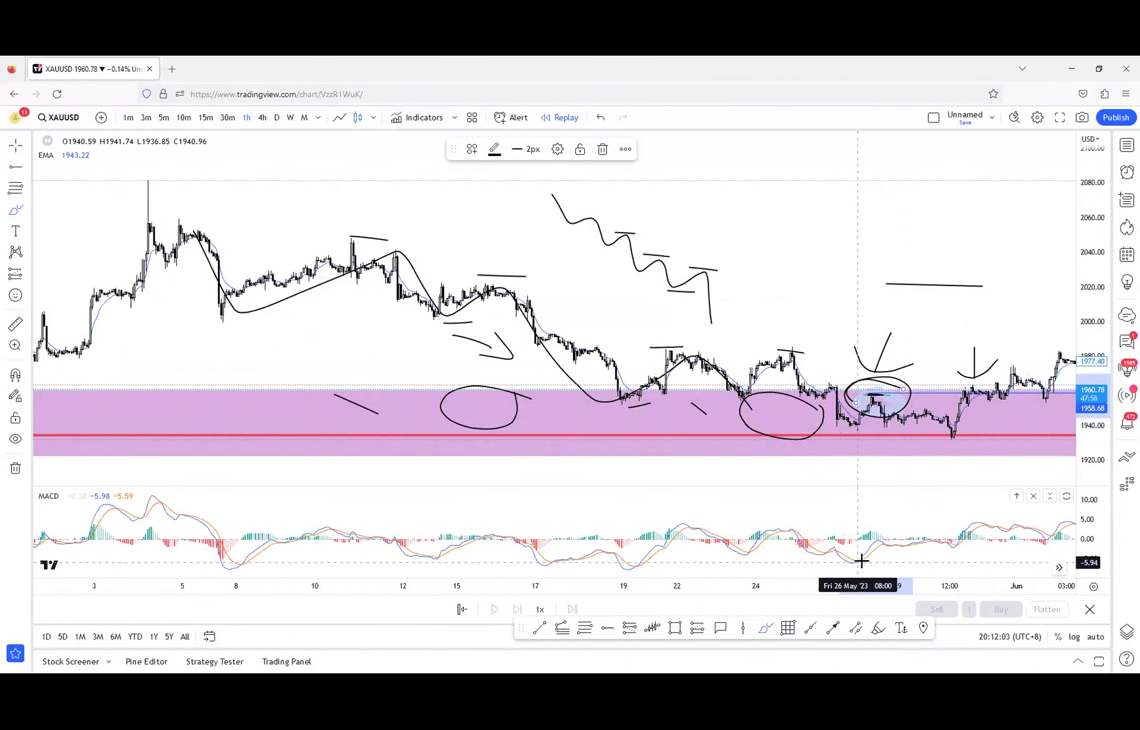
pyautogui.moveTo(864, 565); pyautogui.dragTo(870, 578)
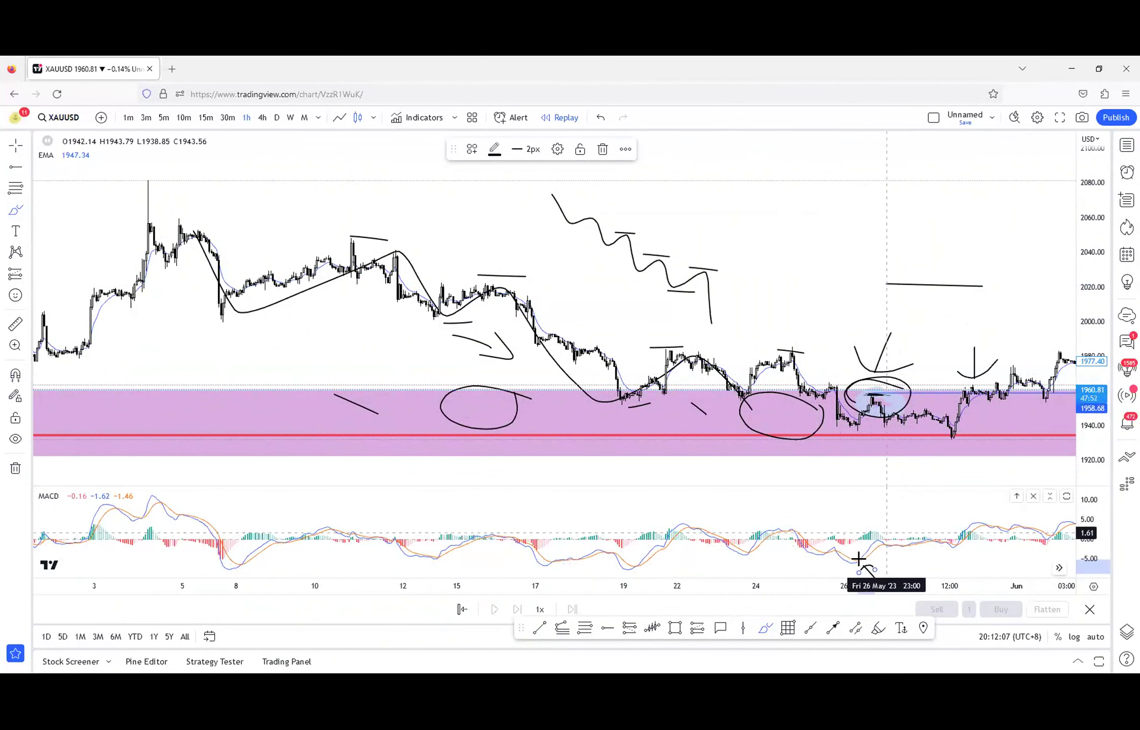
pyautogui.moveTo(873, 561); pyautogui.dragTo(898, 563)
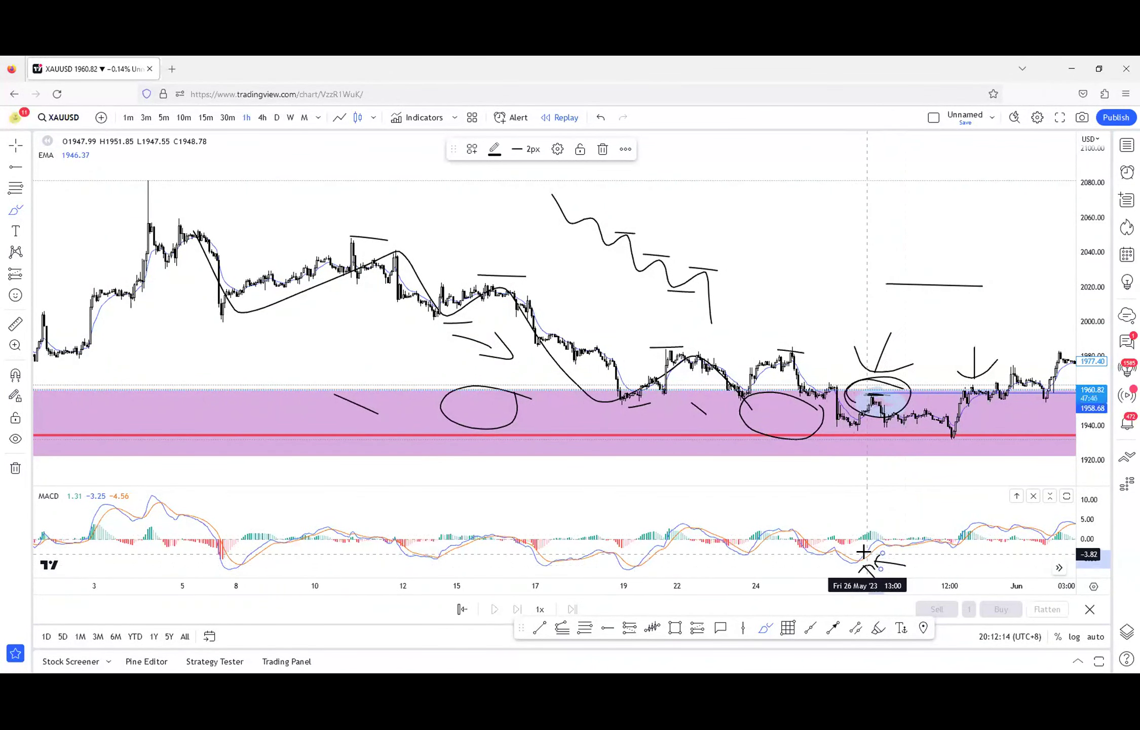
pyautogui.moveTo(933, 527)
pyautogui.mouseDown()
pyautogui.moveTo(905, 546)
pyautogui.moveTo(867, 530)
pyautogui.mouseUp()
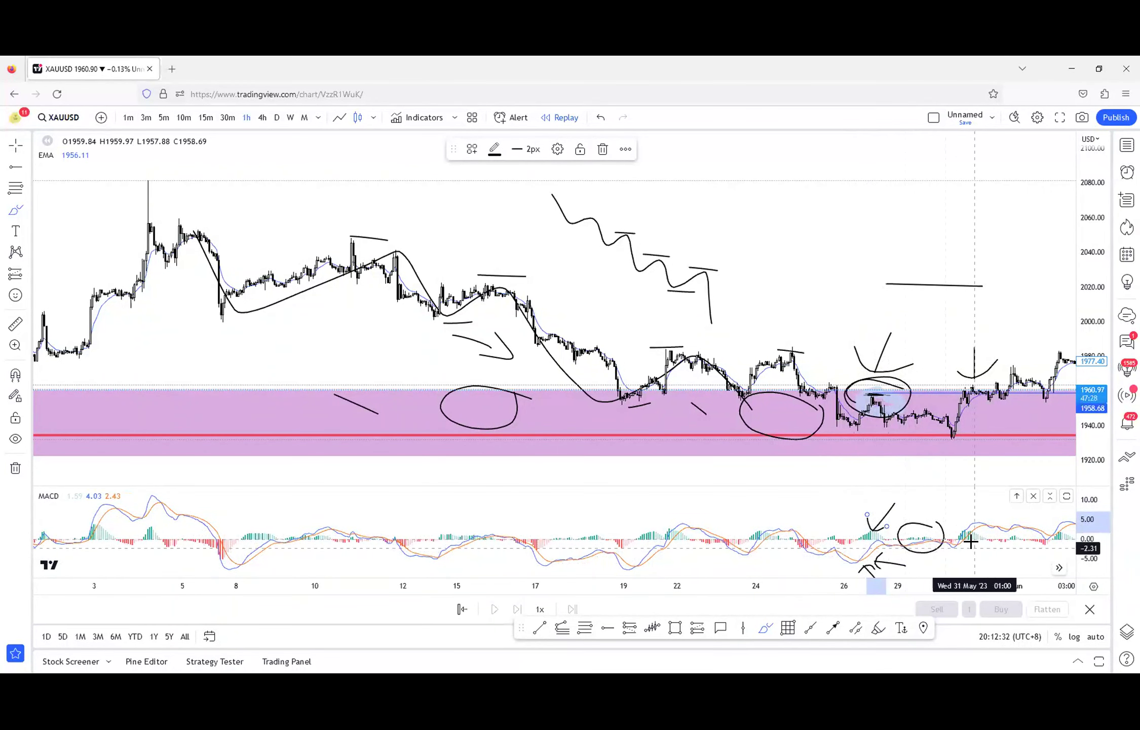
pyautogui.moveTo(958, 528)
pyautogui.mouseDown()
pyautogui.moveTo(947, 547)
pyautogui.moveTo(977, 533)
pyautogui.mouseUp()
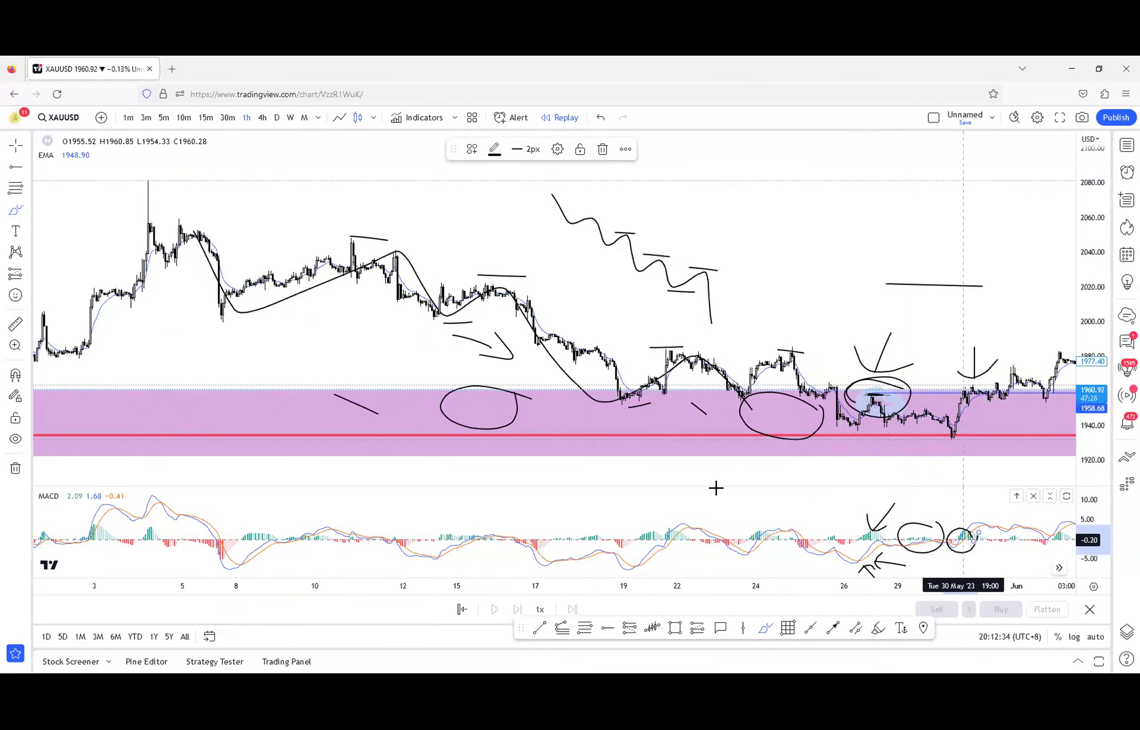
# - Remove all drawings and draw a rectangle zone from 1951.57 to 1930.67, spanning 18 May 21:00 to 2 June 09:00
pyautogui.click(15, 467)
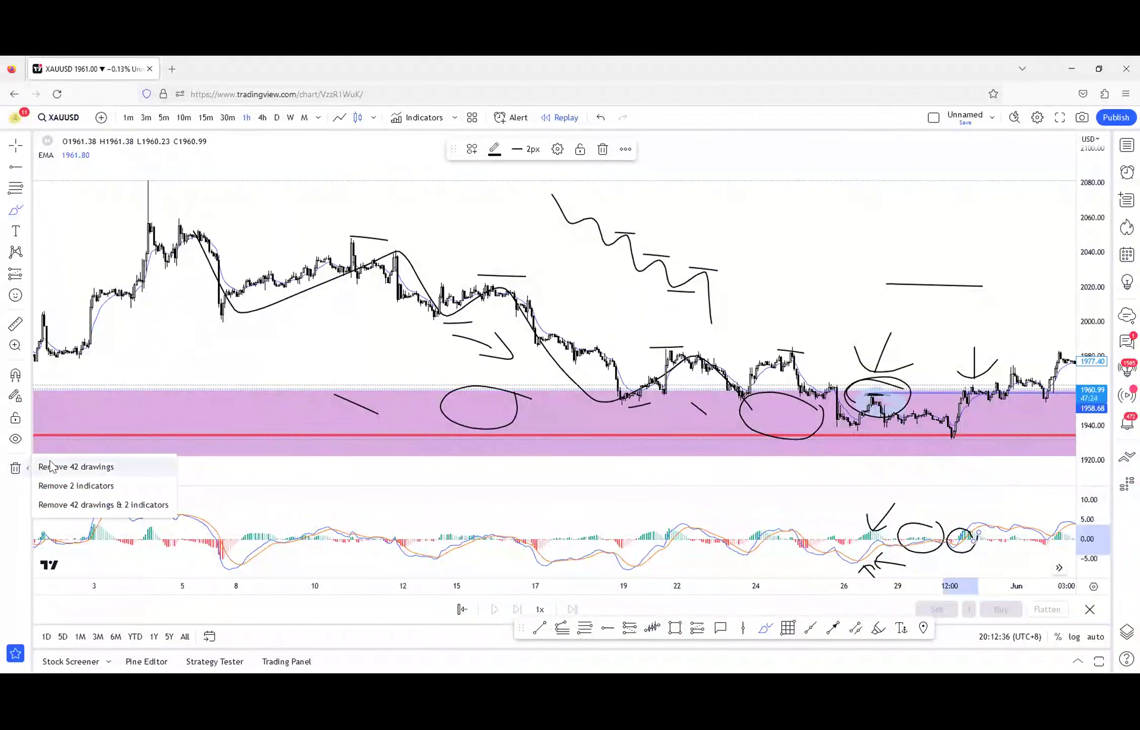
pyautogui.click(49, 466)
pyautogui.click(608, 627)
pyautogui.hotkey('alt', 'shift', 'r')
pyautogui.moveTo(618, 406)
pyautogui.mouseDown()
pyautogui.moveTo(637, 442)
pyautogui.moveTo(1072, 421)
pyautogui.mouseUp()
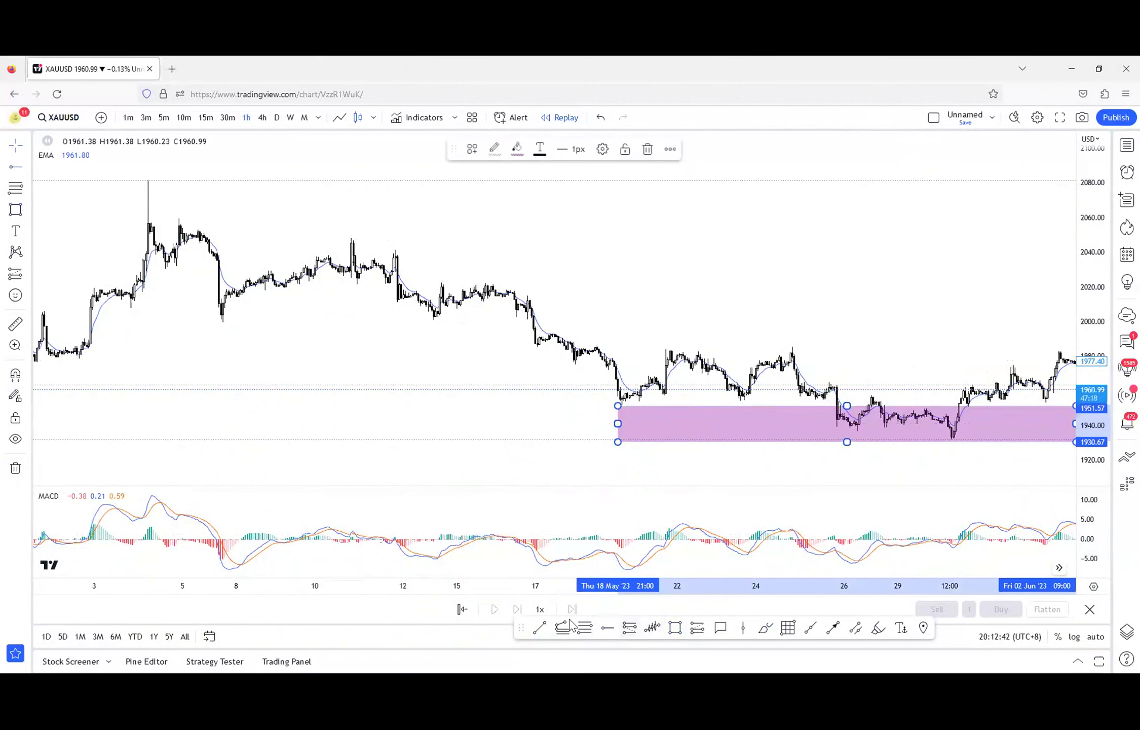
# - Draw a horizontal red trend line above the zone and move it to about 1960, starting near the 26 May swing high
pyautogui.click(885, 377)
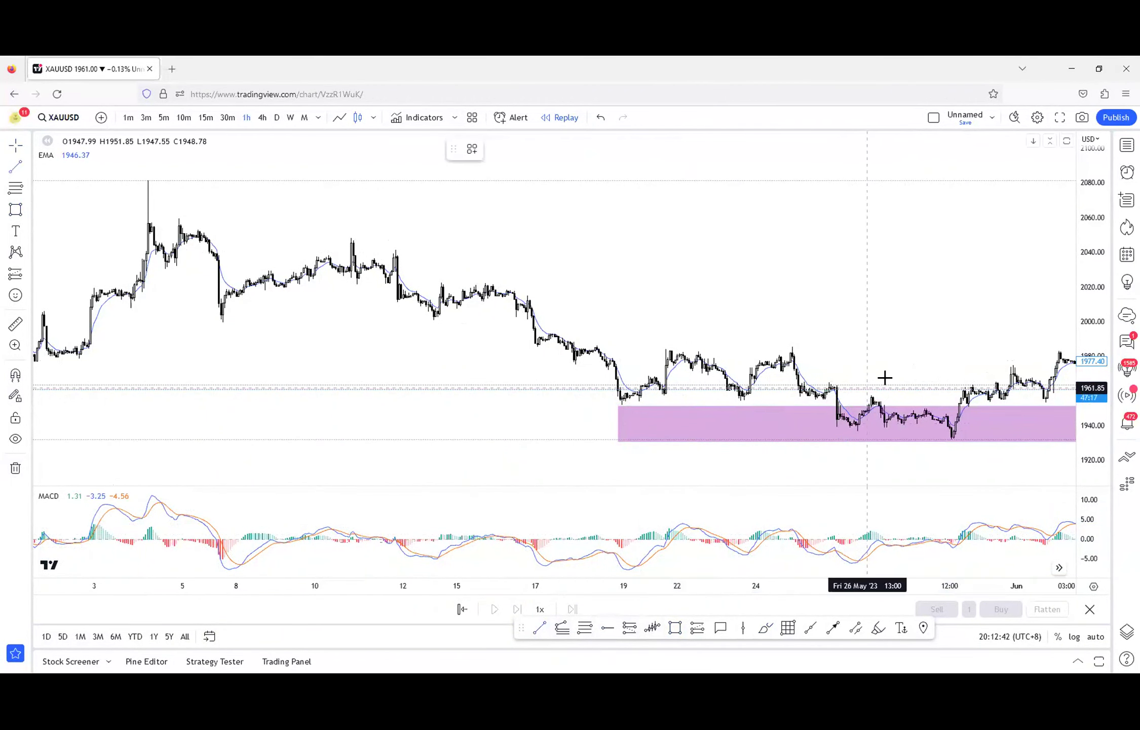
pyautogui.click(840, 384)
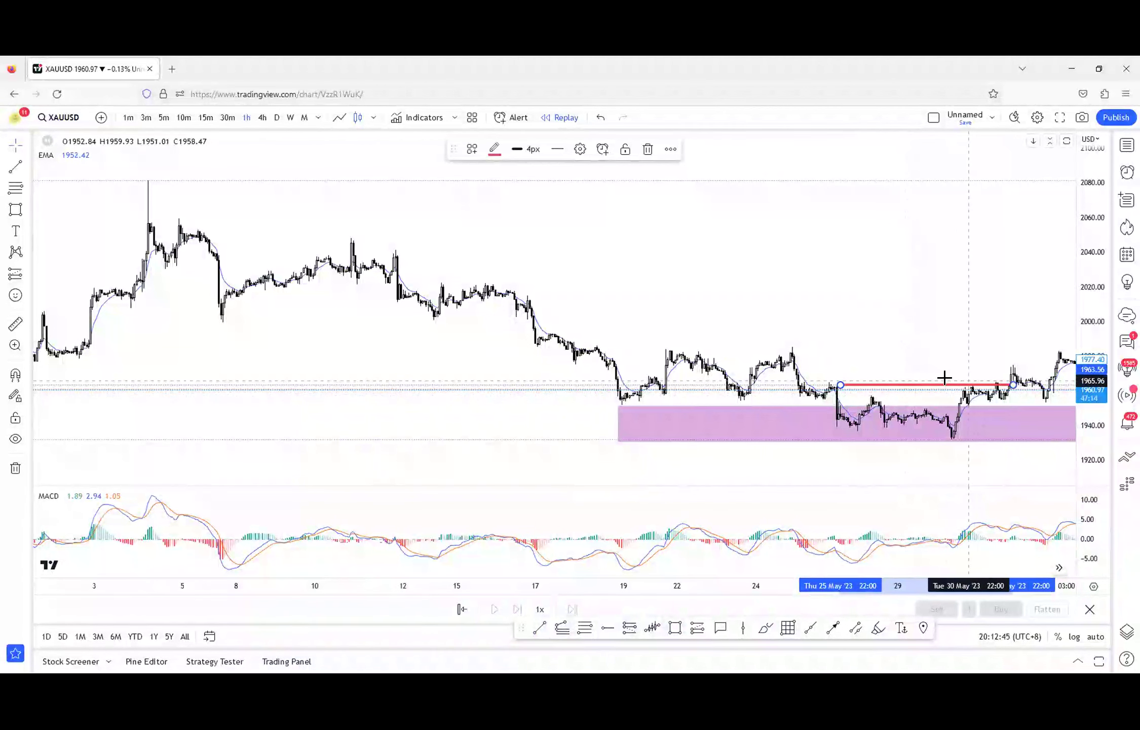
pyautogui.moveTo(862, 390); pyautogui.dragTo(892, 396)
# - Brush arrows at the 31 May break of the red line and the 26 May low, and circle the 30 May MACD crossover with arrows beside it
pyautogui.click(764, 628)
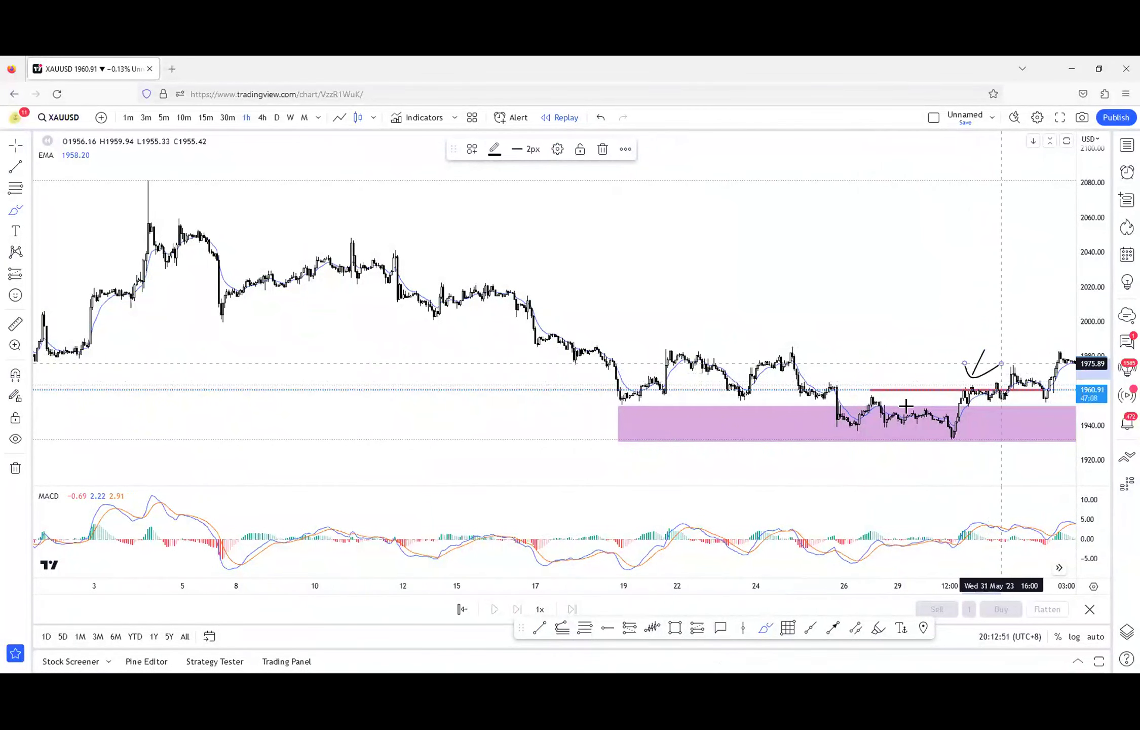
pyautogui.moveTo(796, 470)
pyautogui.mouseDown()
pyautogui.moveTo(842, 432)
pyautogui.moveTo(848, 460)
pyautogui.mouseUp()
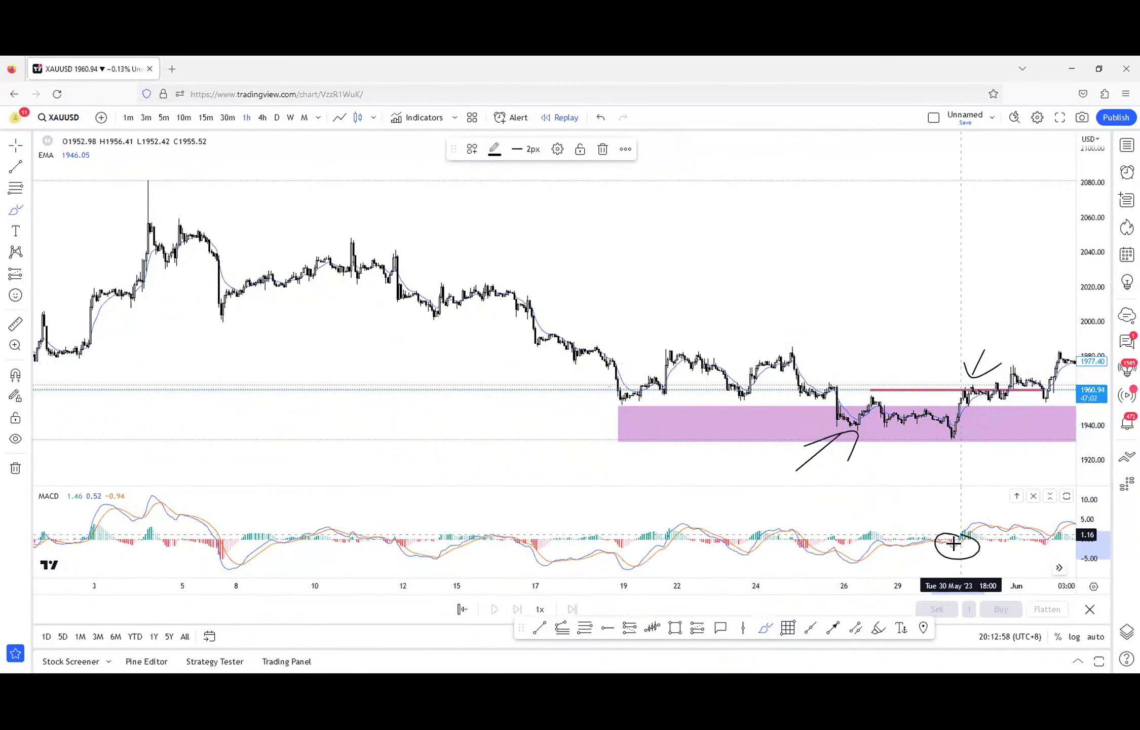
pyautogui.moveTo(956, 501)
pyautogui.mouseDown()
pyautogui.moveTo(954, 528)
pyautogui.moveTo(979, 511)
pyautogui.mouseUp()
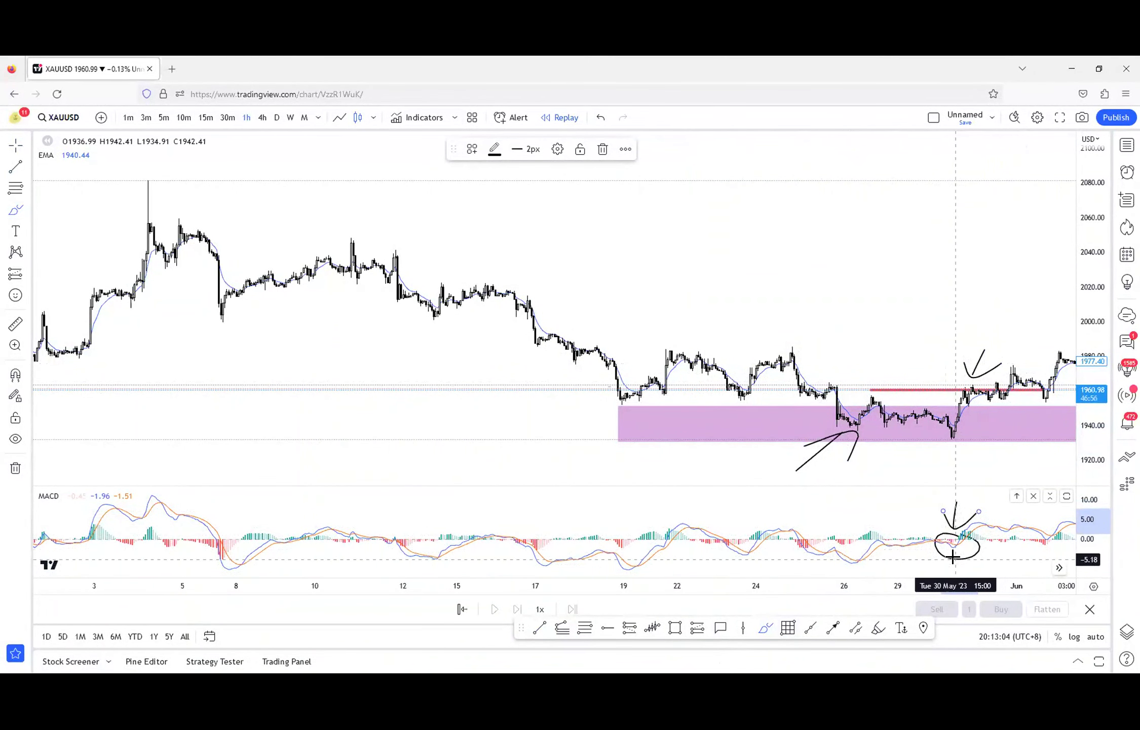
pyautogui.scroll(5, 962, 528)
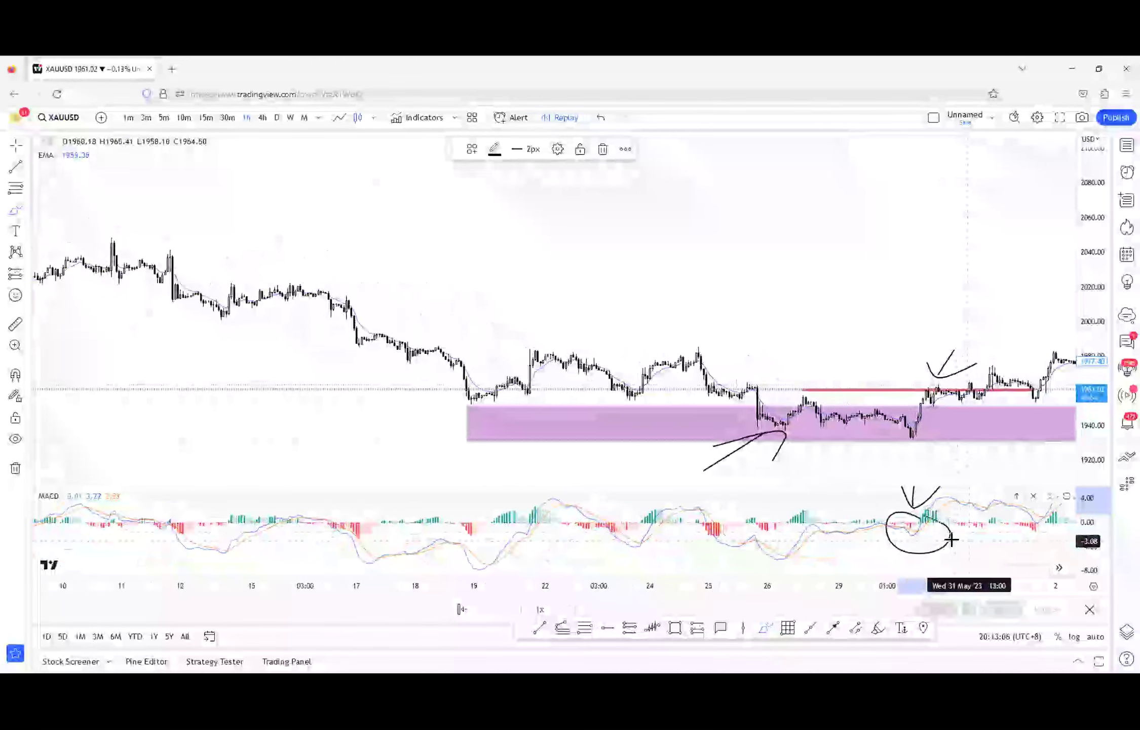
pyautogui.scroll(-3, 1041, 553)
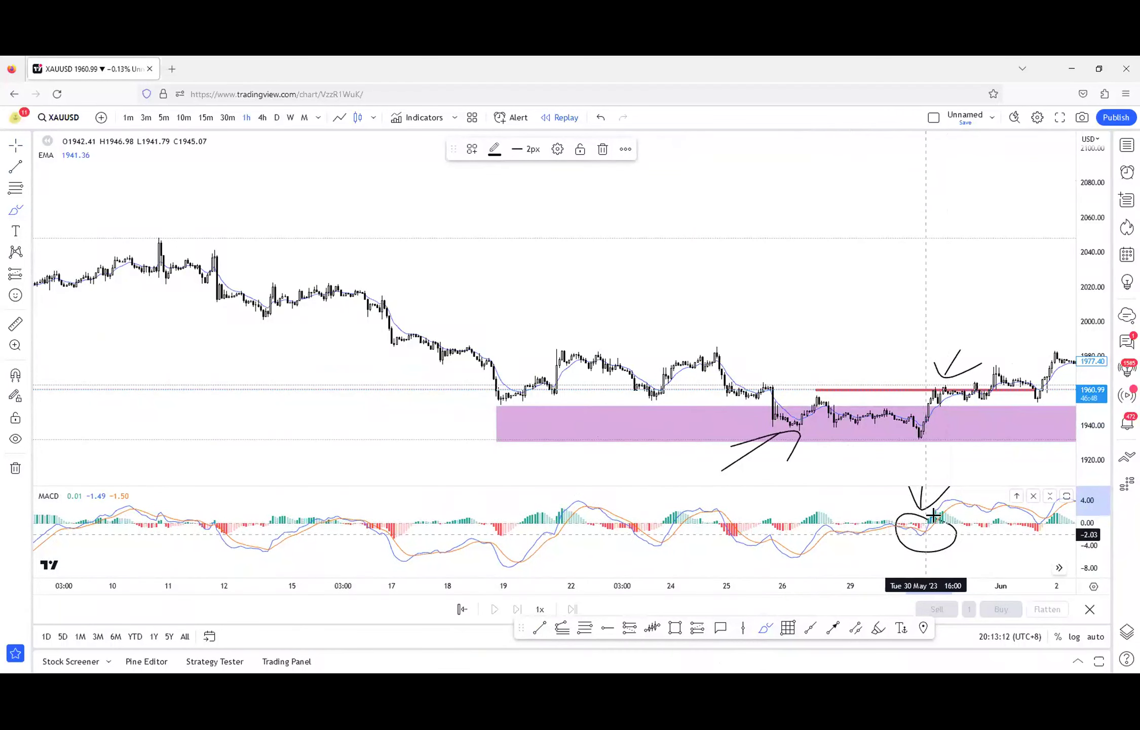
pyautogui.moveTo(965, 530); pyautogui.dragTo(970, 548)
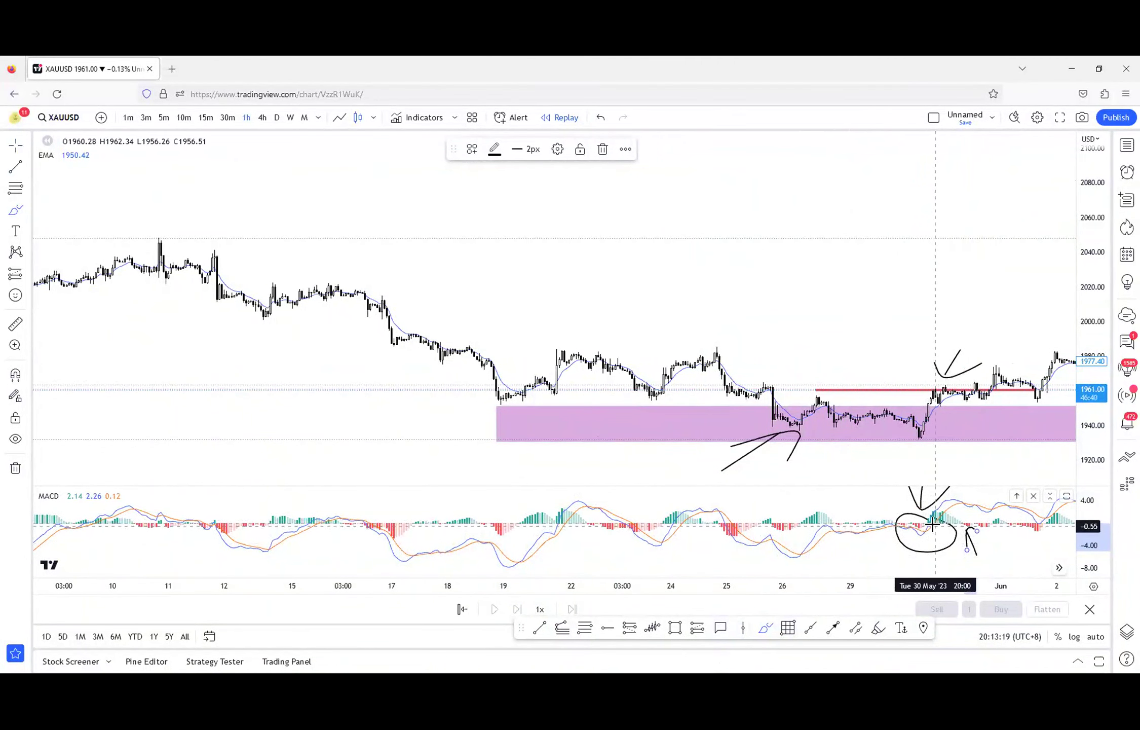
# - Brush three freehand market patterns above the price: a stepped downtrend, an uptrend and a sideways range
pyautogui.click(869, 281)
pyautogui.moveTo(869, 282); pyautogui.dragTo(842, 281)
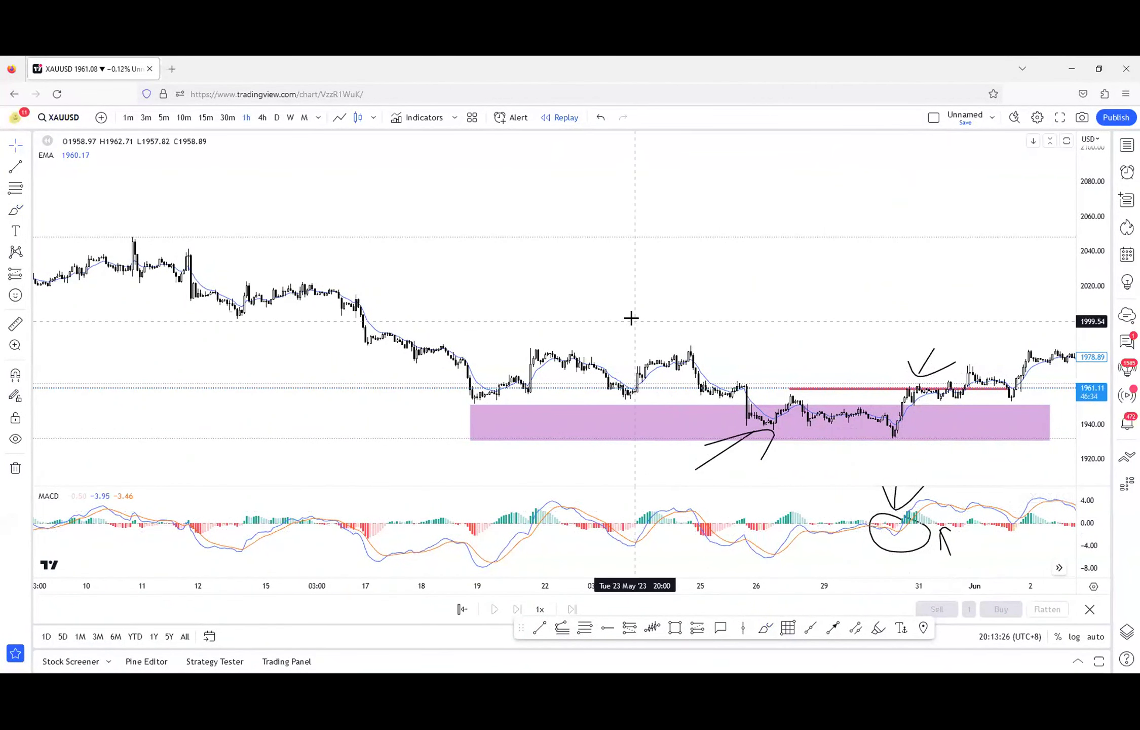
pyautogui.scroll(-2, 662, 316)
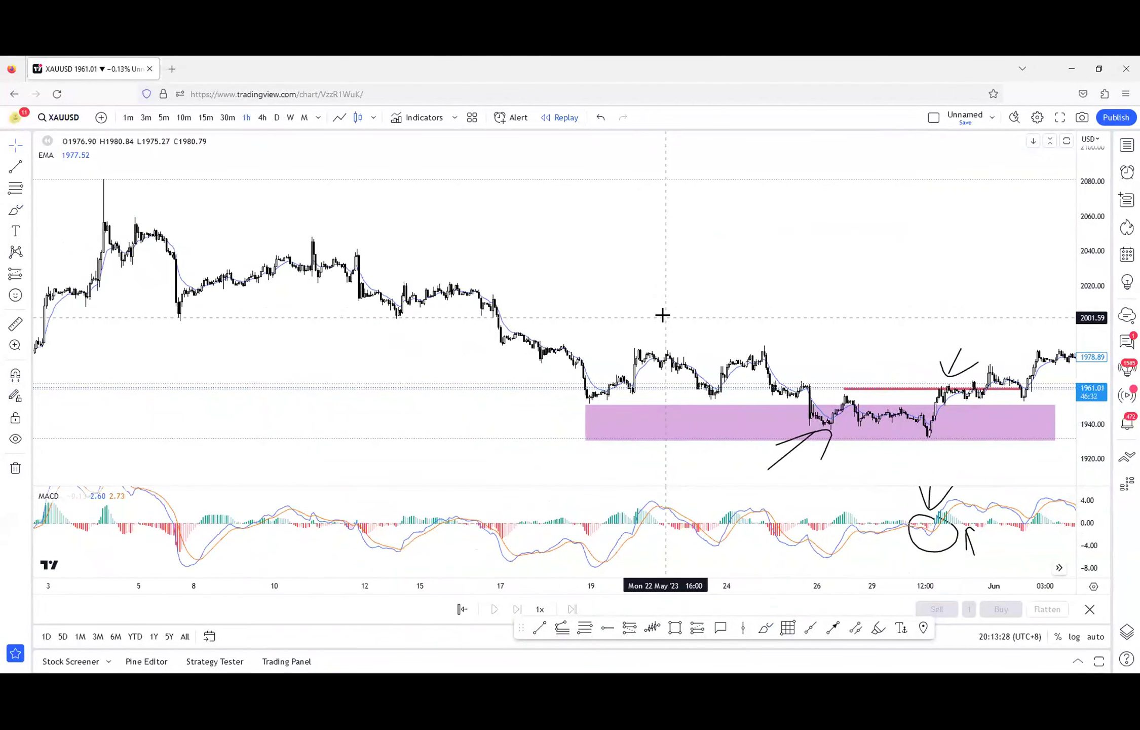
pyautogui.click(765, 628)
pyautogui.moveTo(522, 175)
pyautogui.mouseDown()
pyautogui.moveTo(550, 213)
pyautogui.moveTo(575, 196)
pyautogui.moveTo(626, 295)
pyautogui.moveTo(681, 336)
pyautogui.mouseUp()
pyautogui.moveTo(763, 261)
pyautogui.mouseDown()
pyautogui.moveTo(793, 224)
pyautogui.moveTo(832, 229)
pyautogui.moveTo(870, 151)
pyautogui.mouseUp()
pyautogui.moveTo(900, 256)
pyautogui.mouseDown()
pyautogui.moveTo(942, 246)
pyautogui.moveTo(969, 266)
pyautogui.moveTo(1030, 223)
pyautogui.mouseUp()
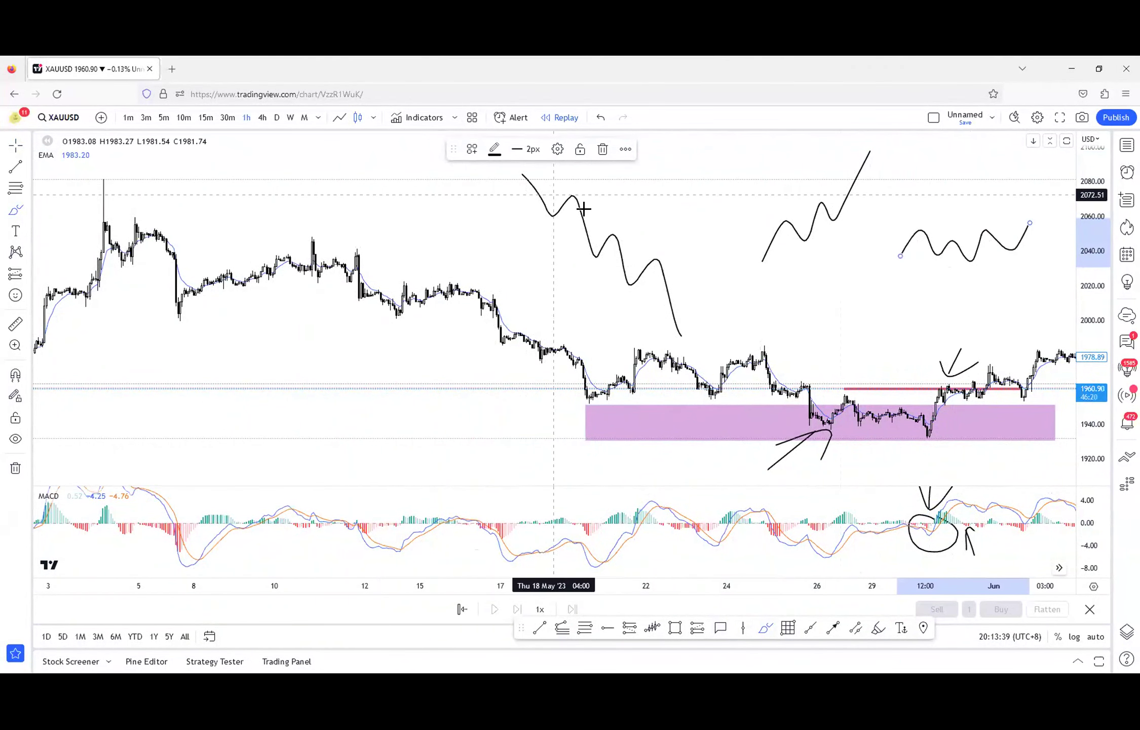
# - Mark the downtrend sketch's lower highs and final low with short strokes, add an up-and-down leg, and brush an arrow at the low
pyautogui.moveTo(563, 188)
pyautogui.mouseDown()
pyautogui.moveTo(601, 187)
pyautogui.moveTo(664, 248)
pyautogui.mouseUp()
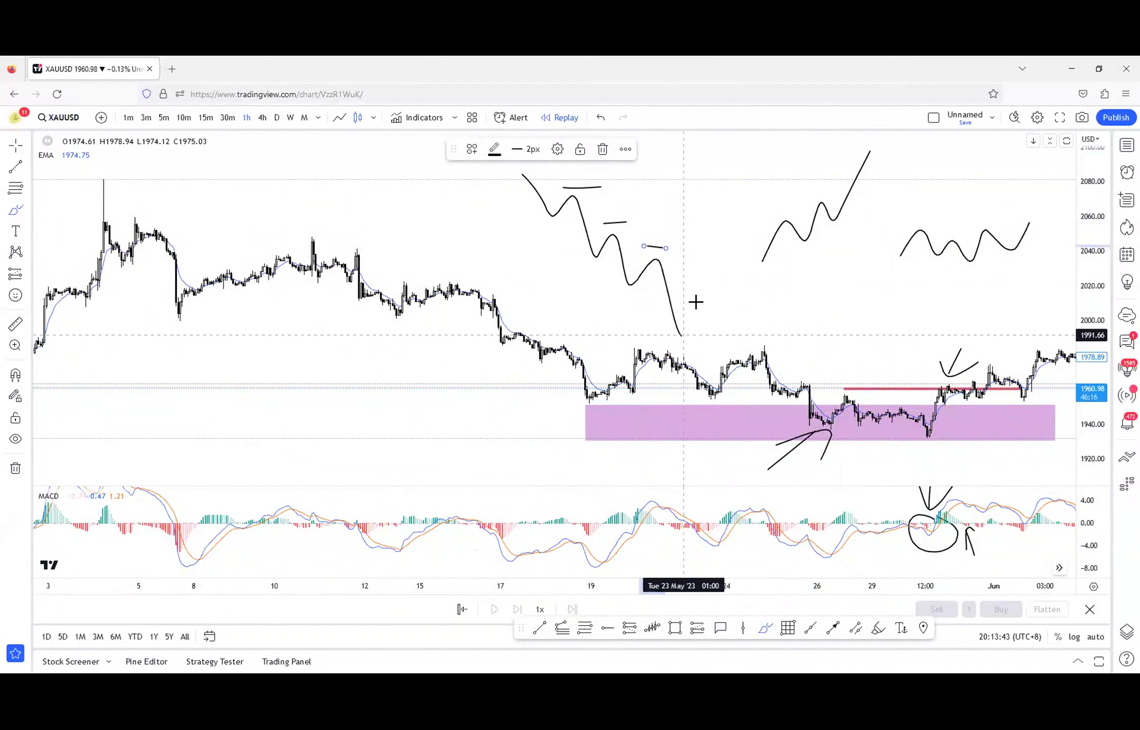
pyautogui.moveTo(685, 332); pyautogui.dragTo(717, 274)
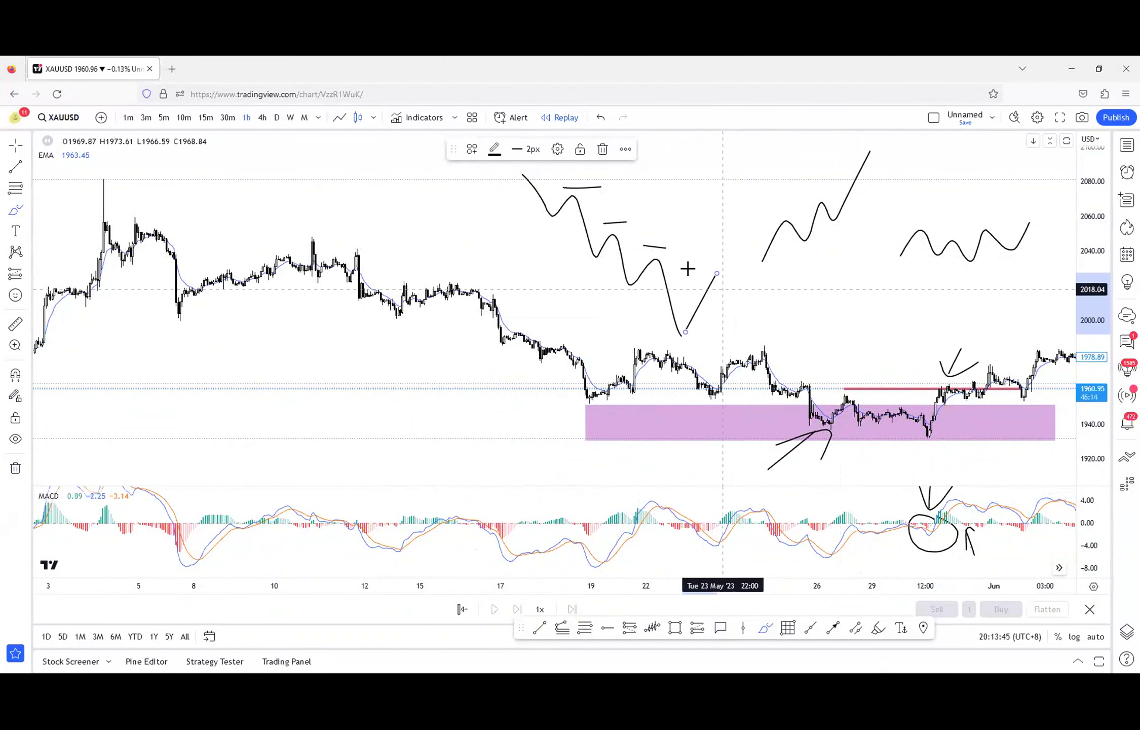
pyautogui.moveTo(648, 258)
pyautogui.mouseDown()
pyautogui.moveTo(703, 257)
pyautogui.moveTo(737, 333)
pyautogui.mouseUp()
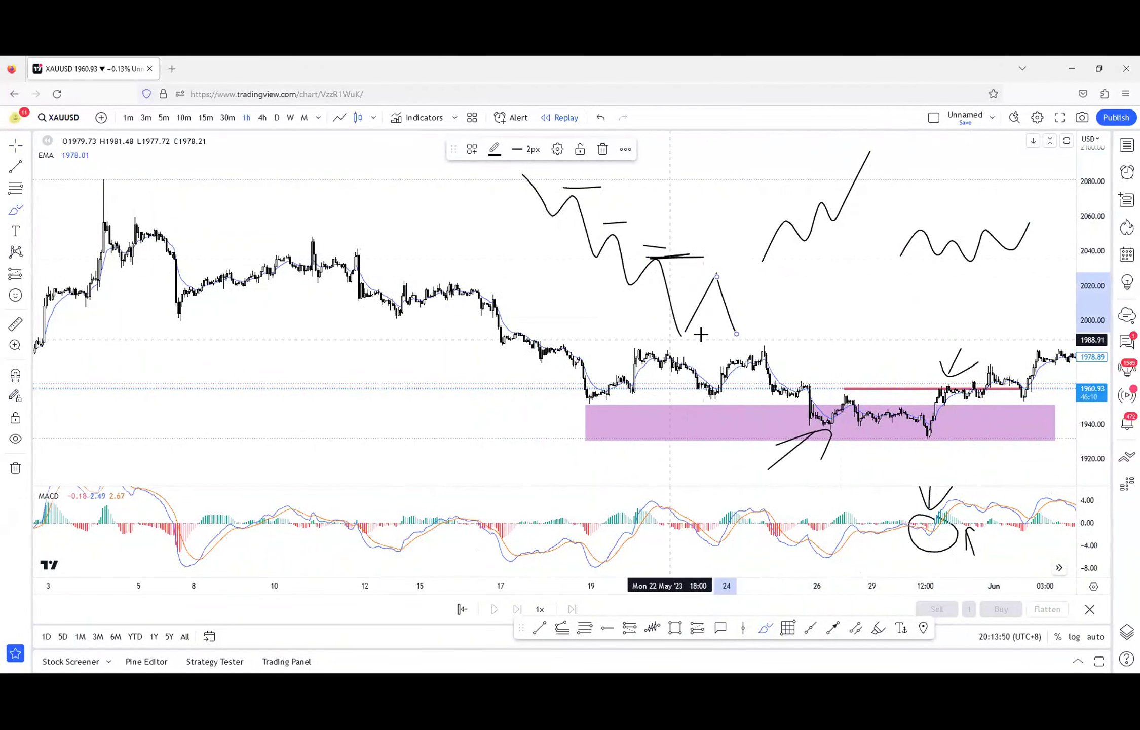
pyautogui.moveTo(668, 339)
pyautogui.mouseDown()
pyautogui.moveTo(700, 337)
pyautogui.moveTo(704, 357)
pyautogui.mouseUp()
# - Extend the uptrend sketch with a pullback and rally, and brush lines at its broken high, higher lows and peak
pyautogui.moveTo(755, 146); pyautogui.dragTo(785, 177)
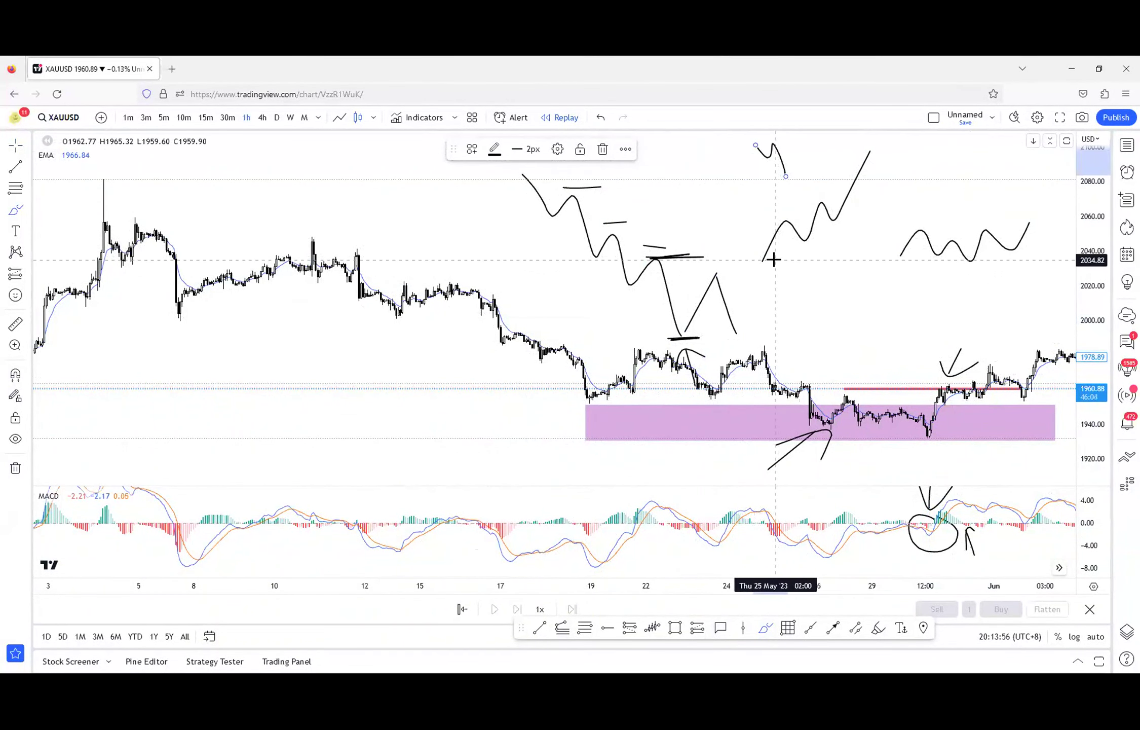
pyautogui.moveTo(872, 152); pyautogui.dragTo(901, 143)
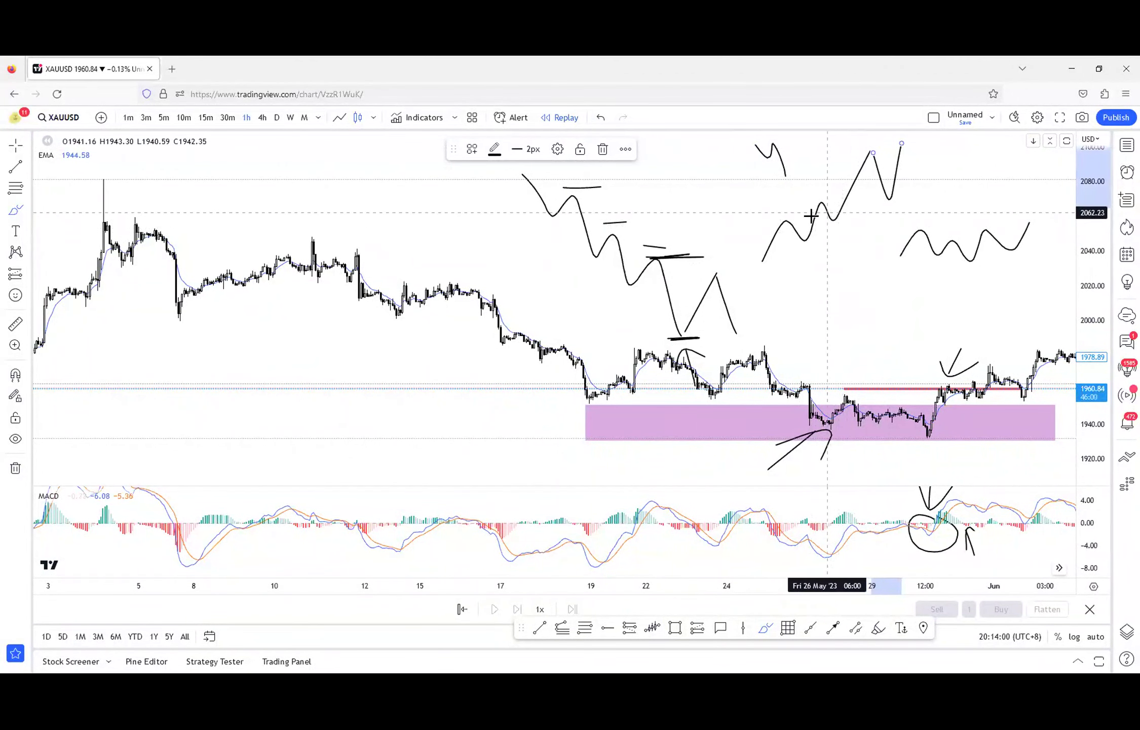
pyautogui.moveTo(798, 201); pyautogui.dragTo(913, 208)
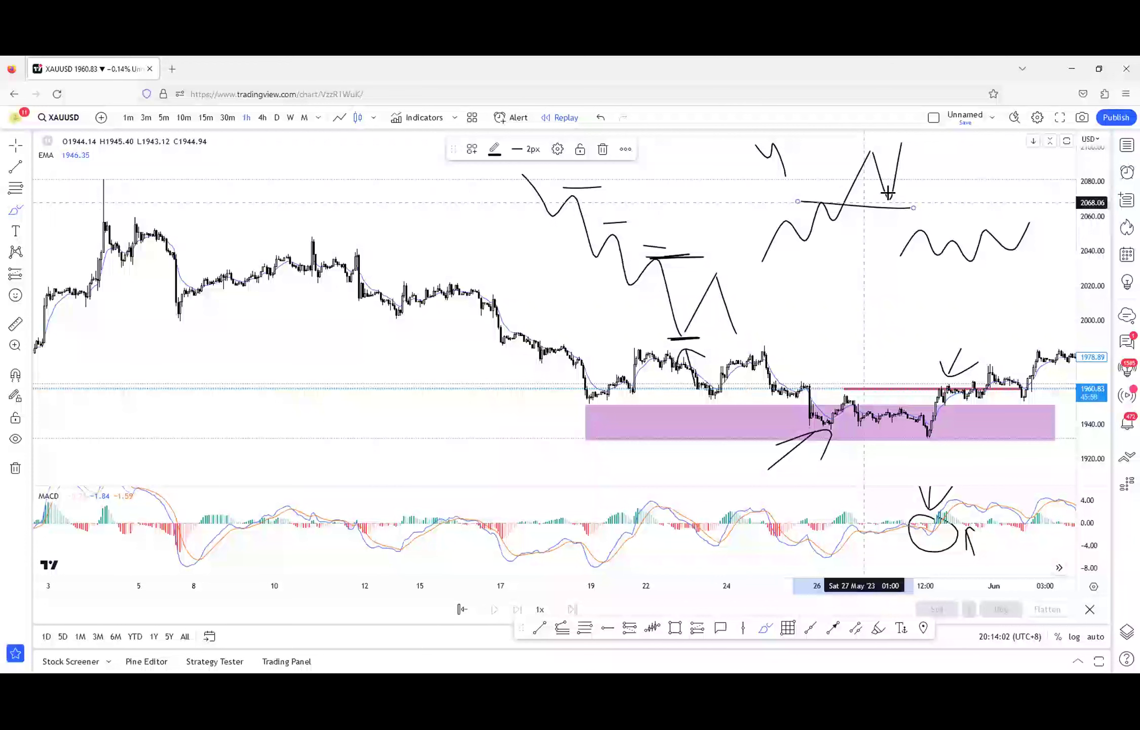
pyautogui.moveTo(814, 195); pyautogui.dragTo(912, 199)
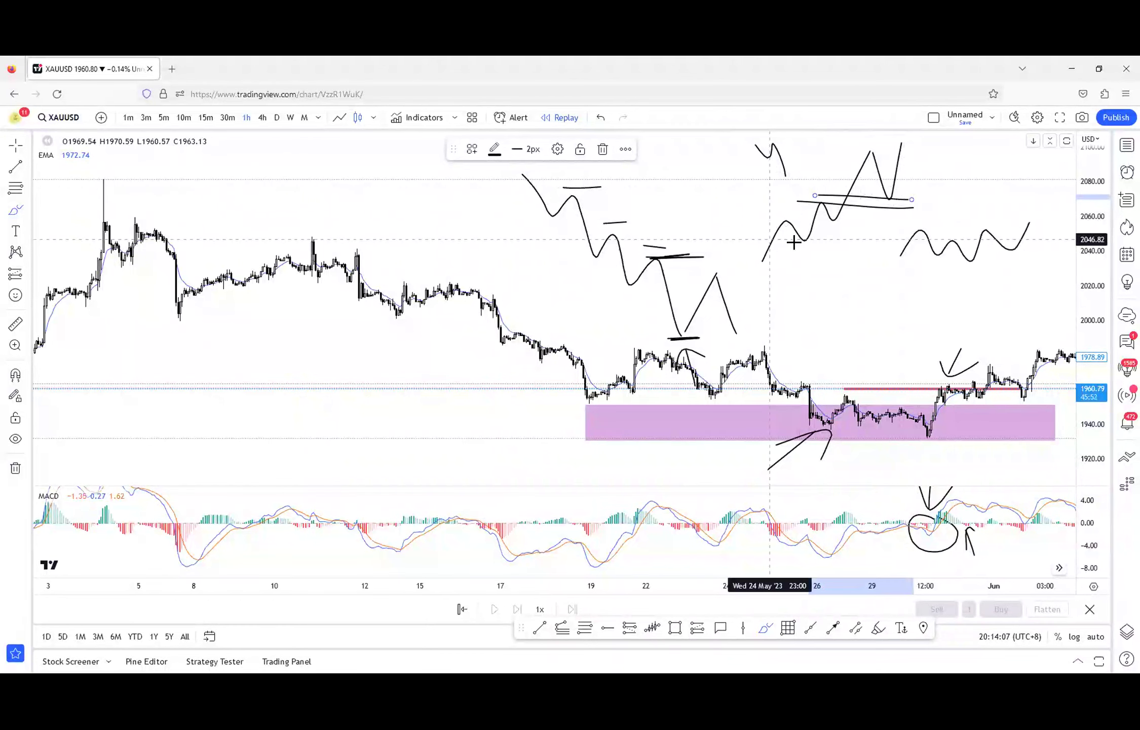
pyautogui.moveTo(792, 250); pyautogui.dragTo(813, 248)
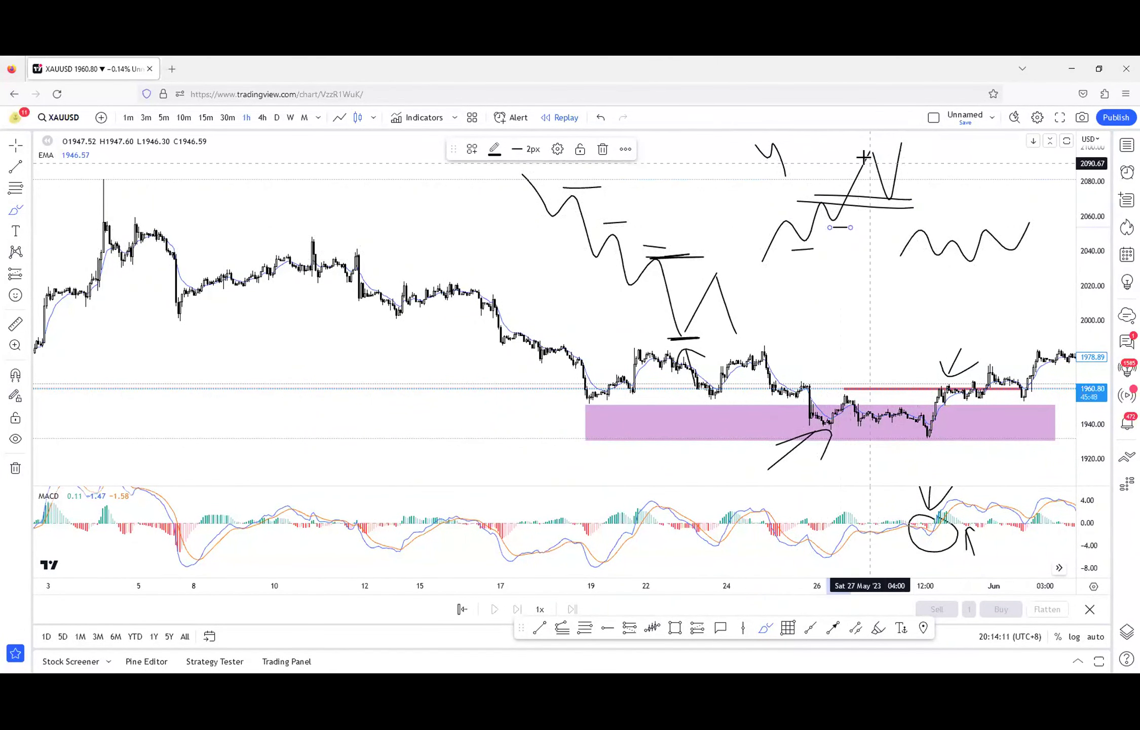
pyautogui.moveTo(848, 153); pyautogui.dragTo(888, 150)
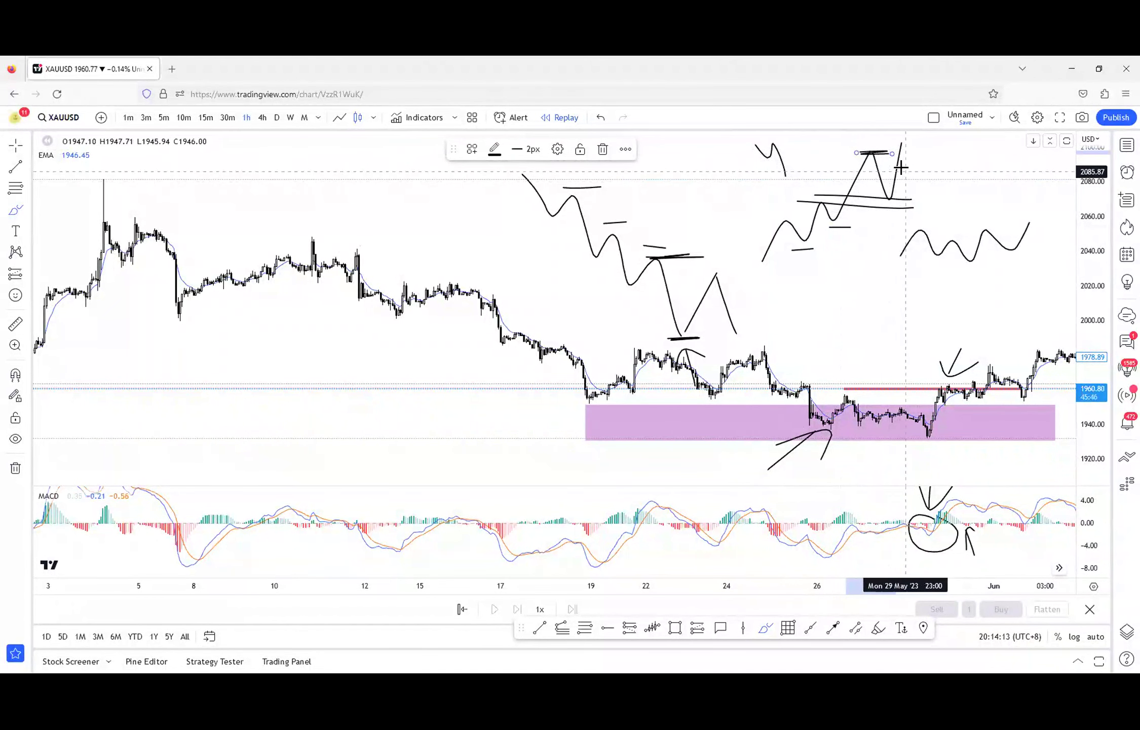
pyautogui.moveTo(865, 154); pyautogui.dragTo(923, 160)
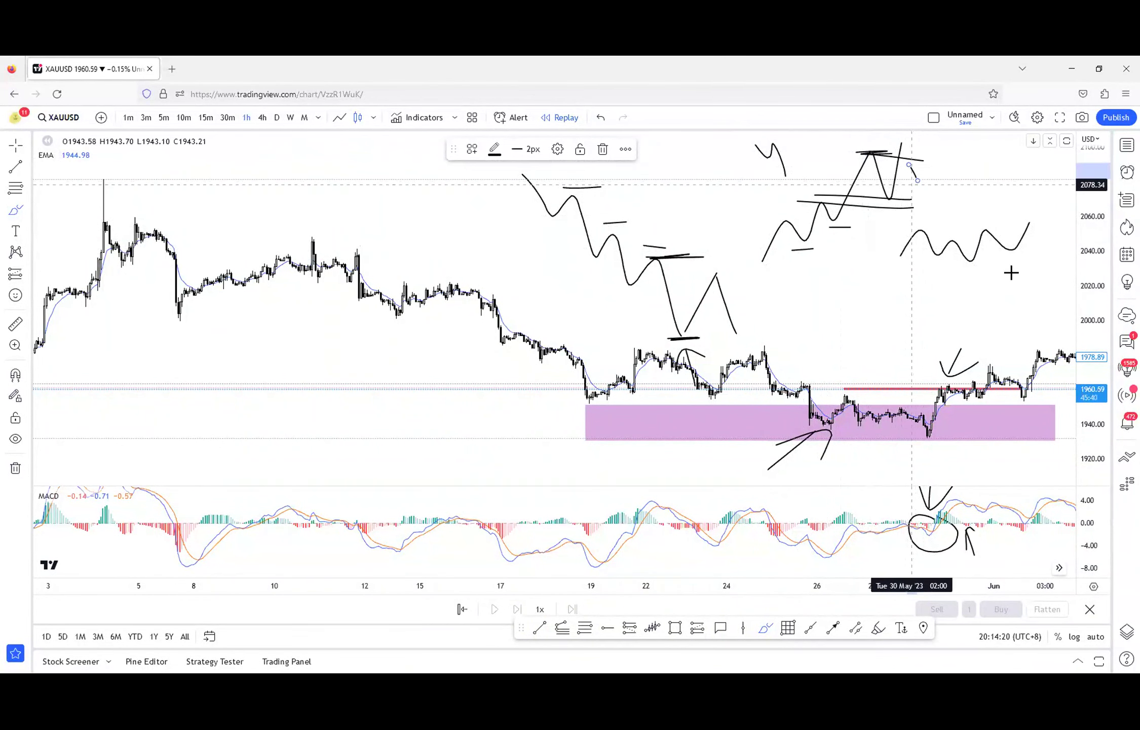
# - Brush boundary lines above and below the sideways range sketch, a curved mark above it, and two arrows below its lower line
pyautogui.moveTo(962, 177)
pyautogui.mouseDown()
pyautogui.moveTo(970, 183)
pyautogui.moveTo(958, 202)
pyautogui.mouseUp()
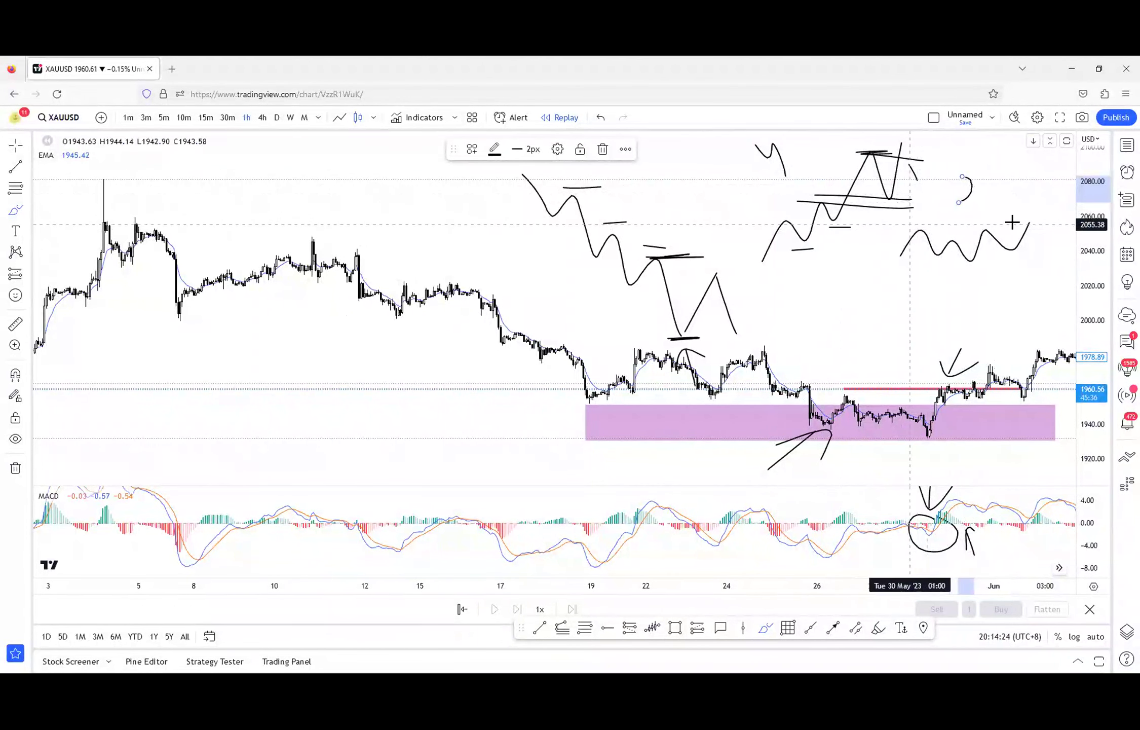
pyautogui.moveTo(1023, 264); pyautogui.dragTo(879, 262)
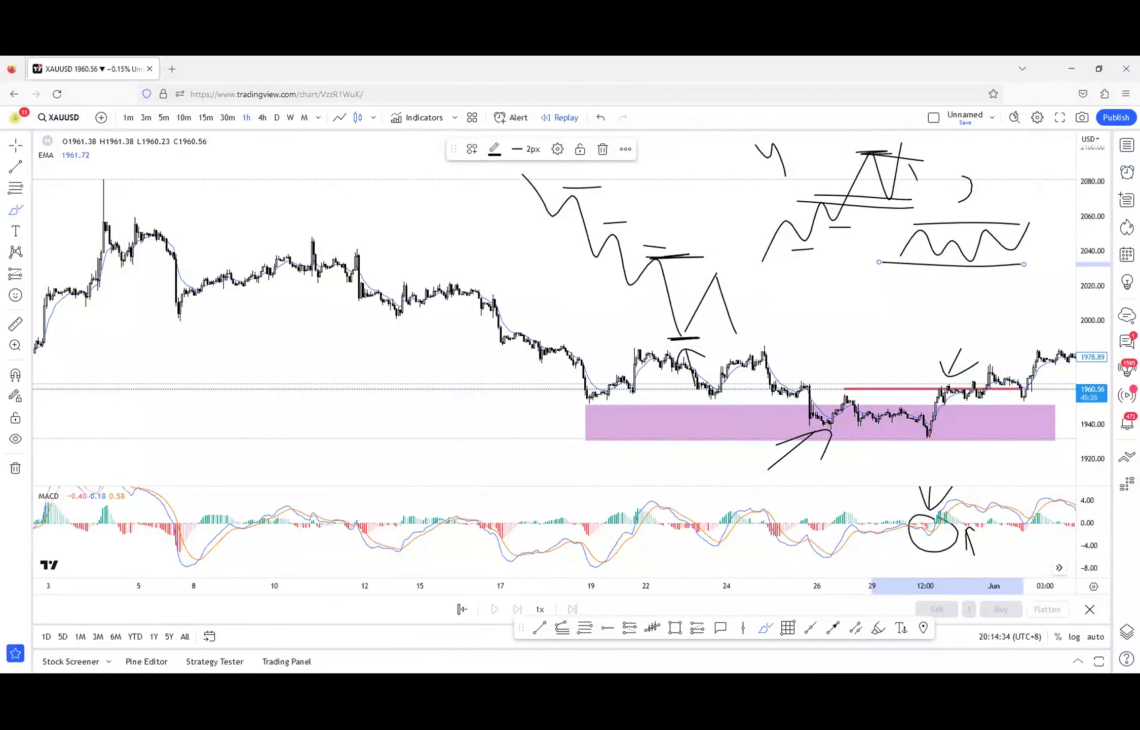
pyautogui.moveTo(907, 279)
pyautogui.mouseDown()
pyautogui.moveTo(886, 296)
pyautogui.moveTo(896, 298)
pyautogui.mouseUp()
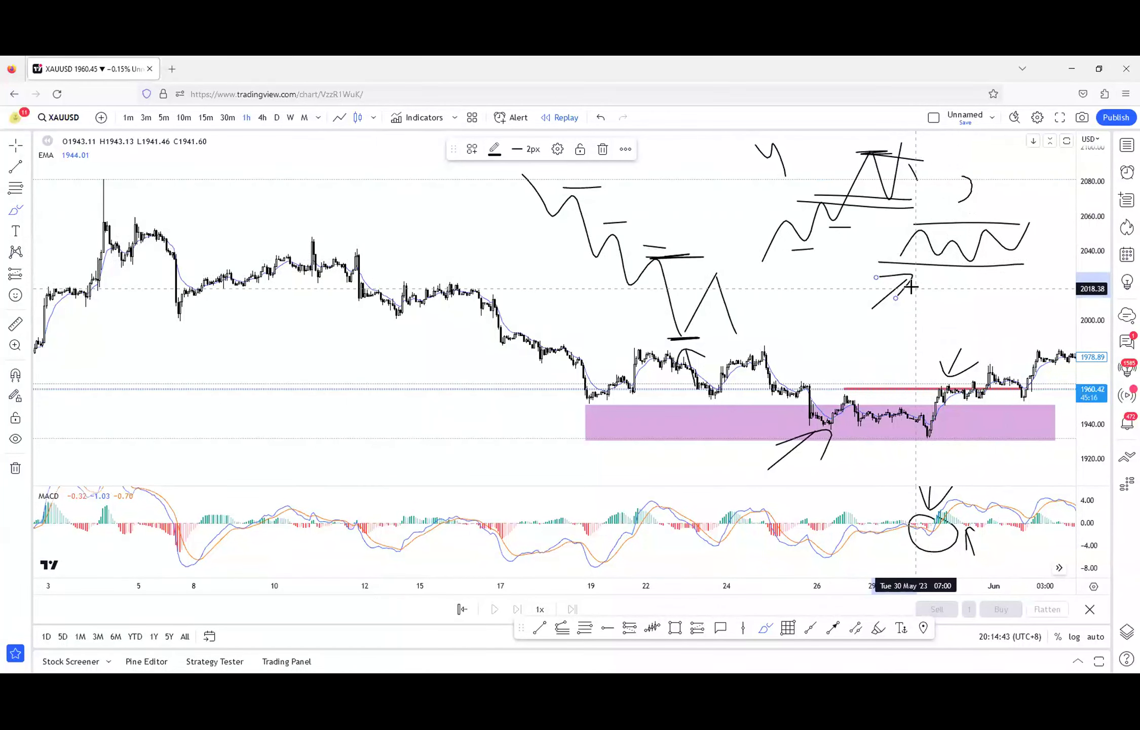
pyautogui.moveTo(974, 270)
pyautogui.mouseDown()
pyautogui.moveTo(969, 286)
pyautogui.moveTo(984, 287)
pyautogui.mouseUp()
pyautogui.scroll(1, 847, 325)
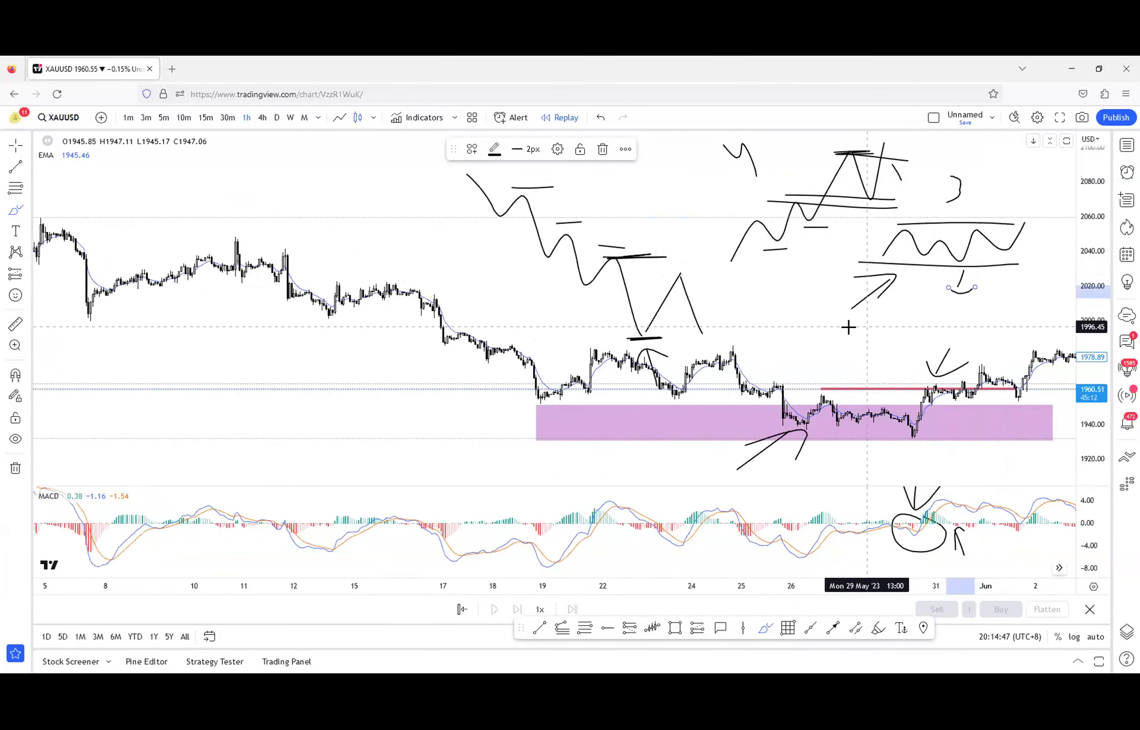
# - Brush a small candlestick shape with wicks below the 12 May low and an arrow pointing at it
pyautogui.moveTo(314, 342)
pyautogui.mouseDown()
pyautogui.moveTo(345, 345)
pyautogui.moveTo(318, 354)
pyautogui.mouseUp()
pyautogui.moveTo(400, 333)
pyautogui.mouseDown()
pyautogui.moveTo(375, 341)
pyautogui.moveTo(401, 347)
pyautogui.mouseUp()
pyautogui.moveTo(328, 379); pyautogui.dragTo(328, 314)
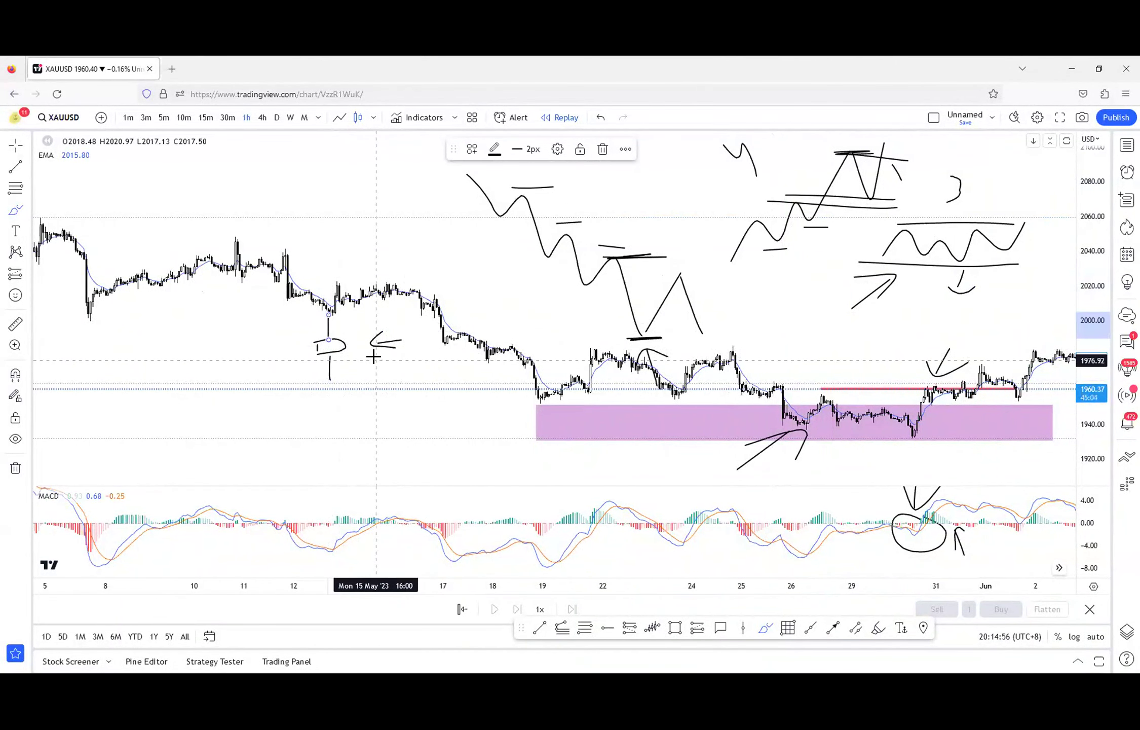
# - Switch the XAUUSD chart to the daily timeframe
pyautogui.scroll(3, 573, 329)
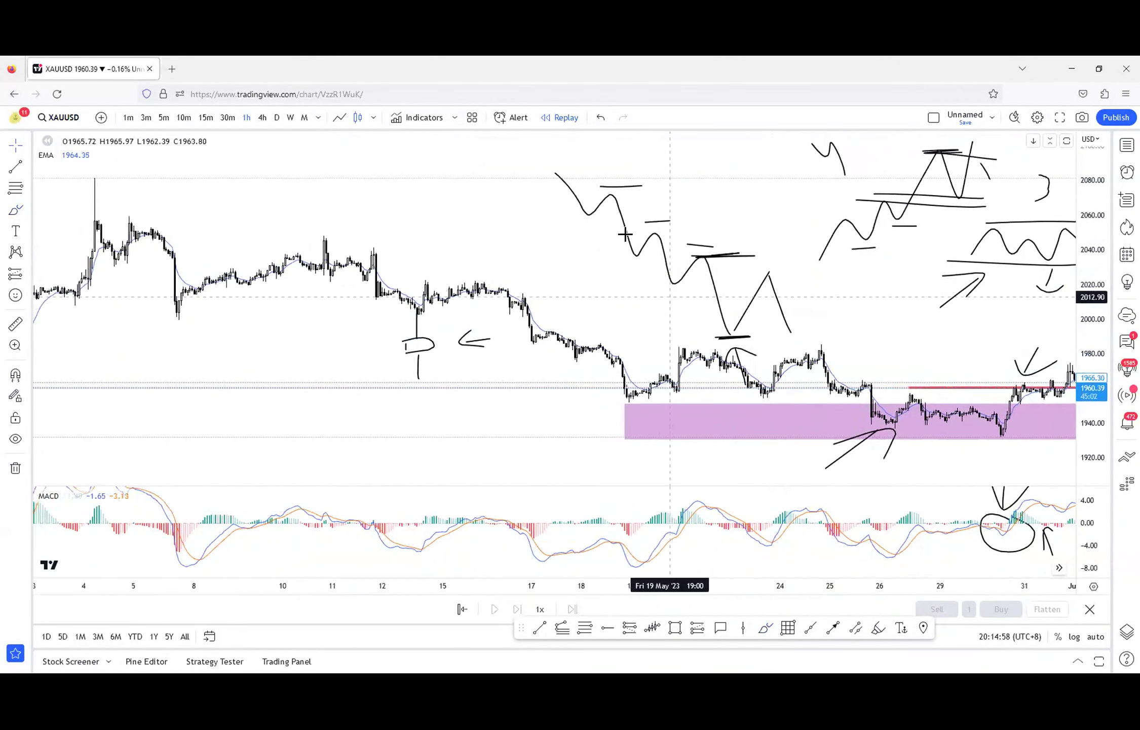
pyautogui.scroll(4, 651, 259)
pyautogui.scroll(-5, 557, 268)
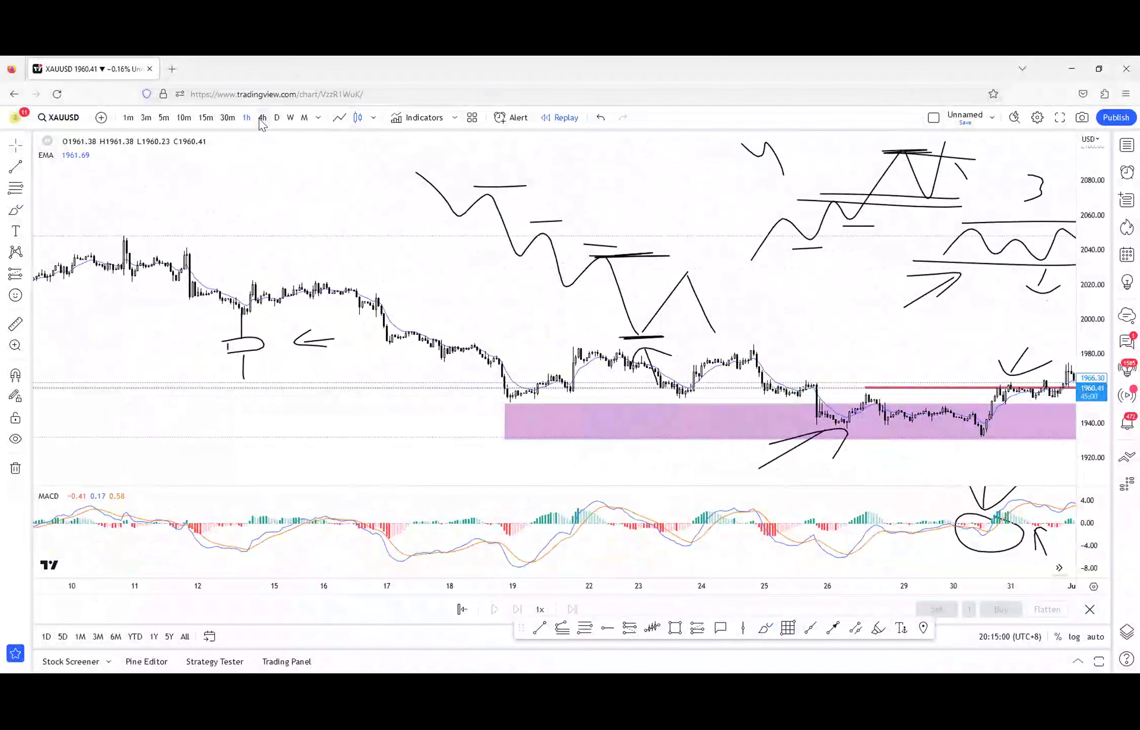
pyautogui.click(276, 117)
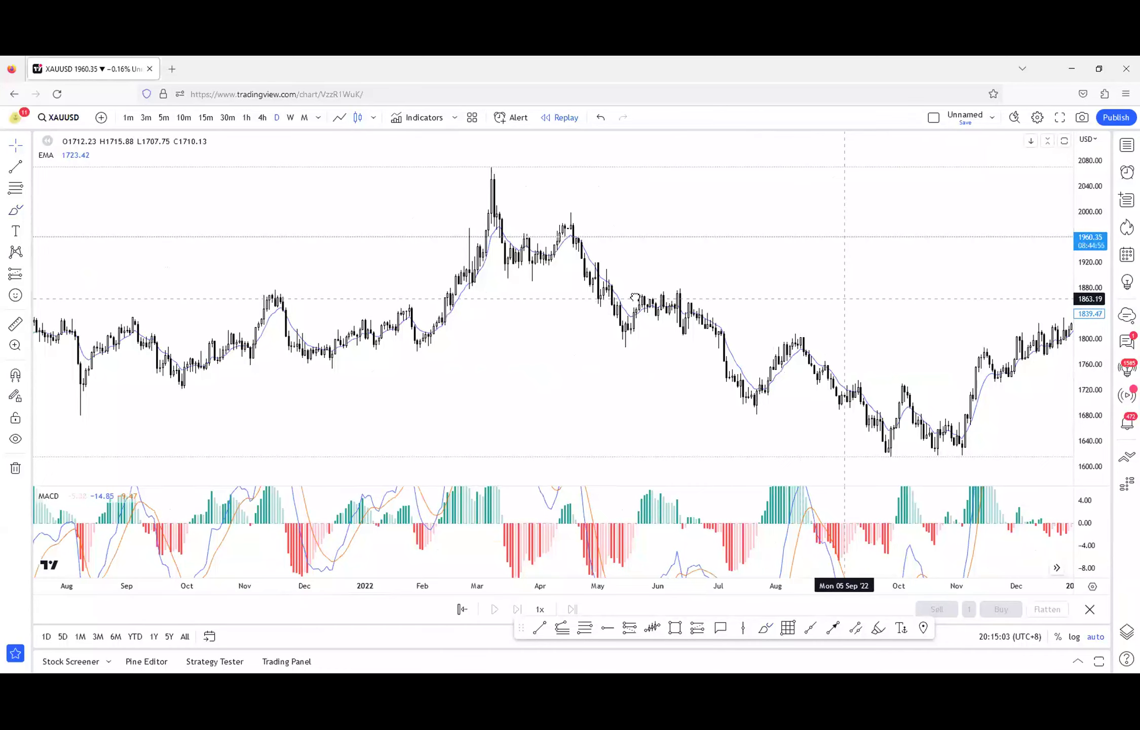
pyautogui.moveTo(844, 311); pyautogui.dragTo(728, 319)
pyautogui.scroll(2, 762, 305)
pyautogui.moveTo(828, 262); pyautogui.dragTo(499, 290)
pyautogui.scroll(3, 805, 259)
pyautogui.scroll(2, 695, 295)
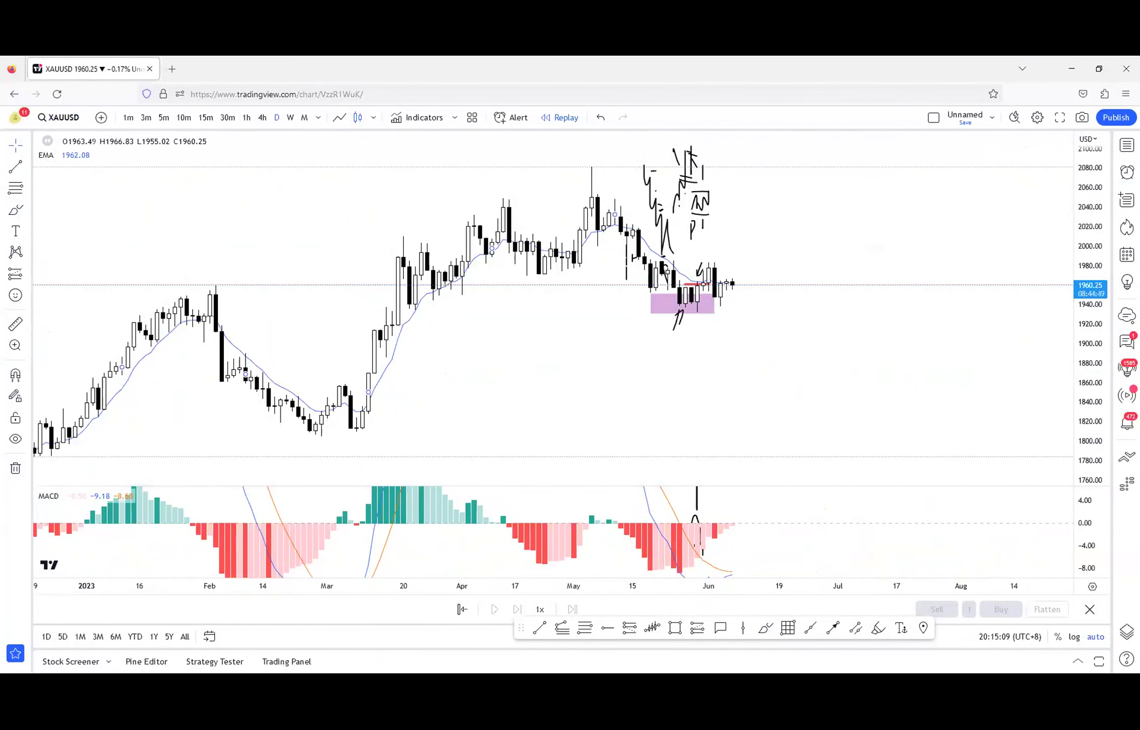
# - Place a rectangle from about 1888.21 to 1866.89 between 20 April and 19 May 2023, and brush a zigzag with boundary lines in it
pyautogui.click(532, 355)
pyautogui.click(656, 375)
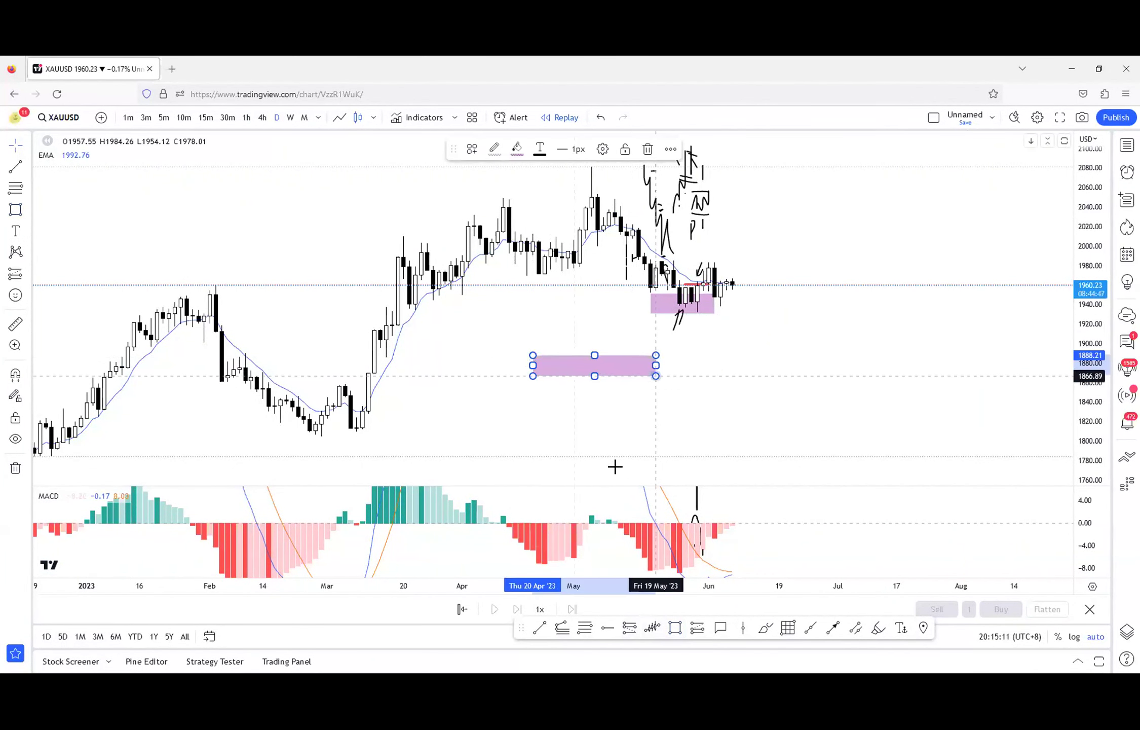
pyautogui.click(766, 628)
pyautogui.moveTo(541, 376); pyautogui.dragTo(602, 363)
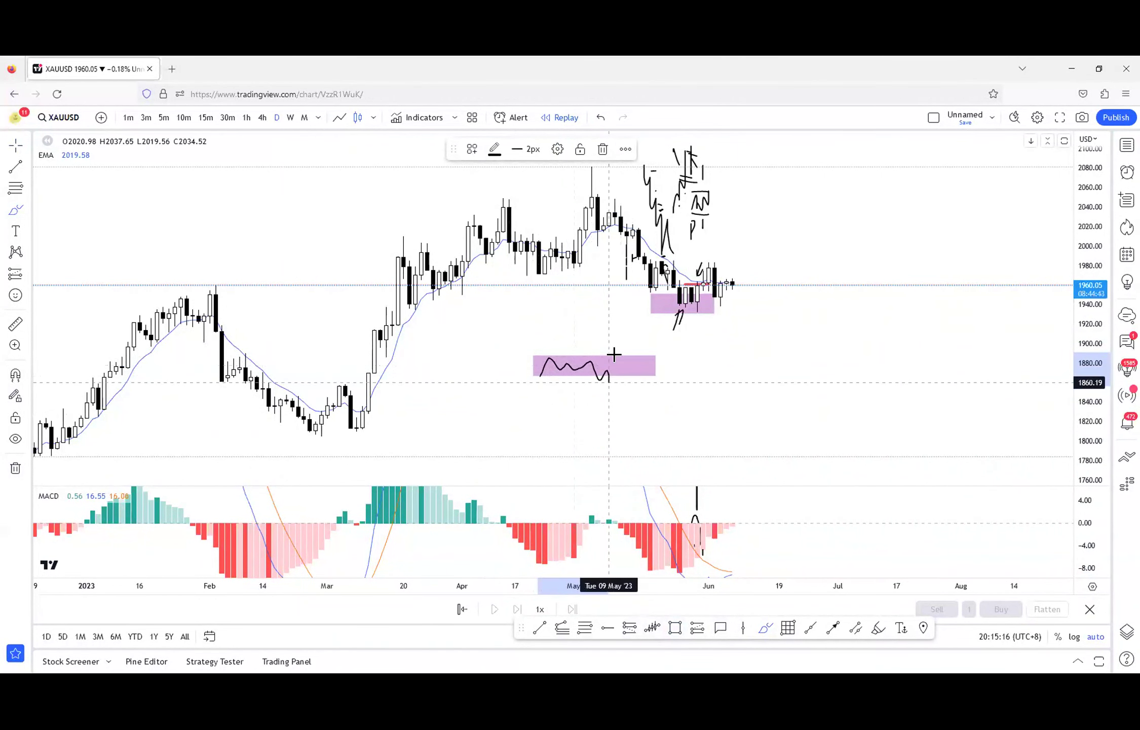
pyautogui.moveTo(538, 356); pyautogui.dragTo(670, 383)
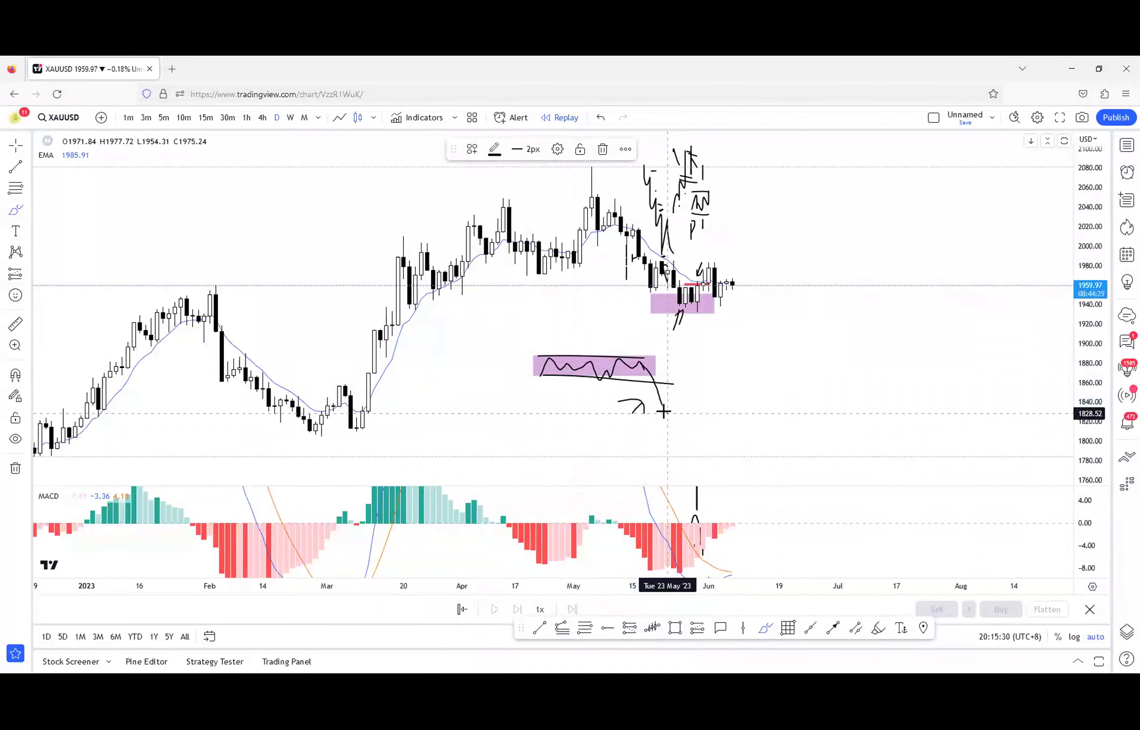
# - Brush a pullback to the rectangle's lower line and a further drop, a falling leg into the range, and arrows around it
pyautogui.moveTo(664, 411); pyautogui.dragTo(687, 384)
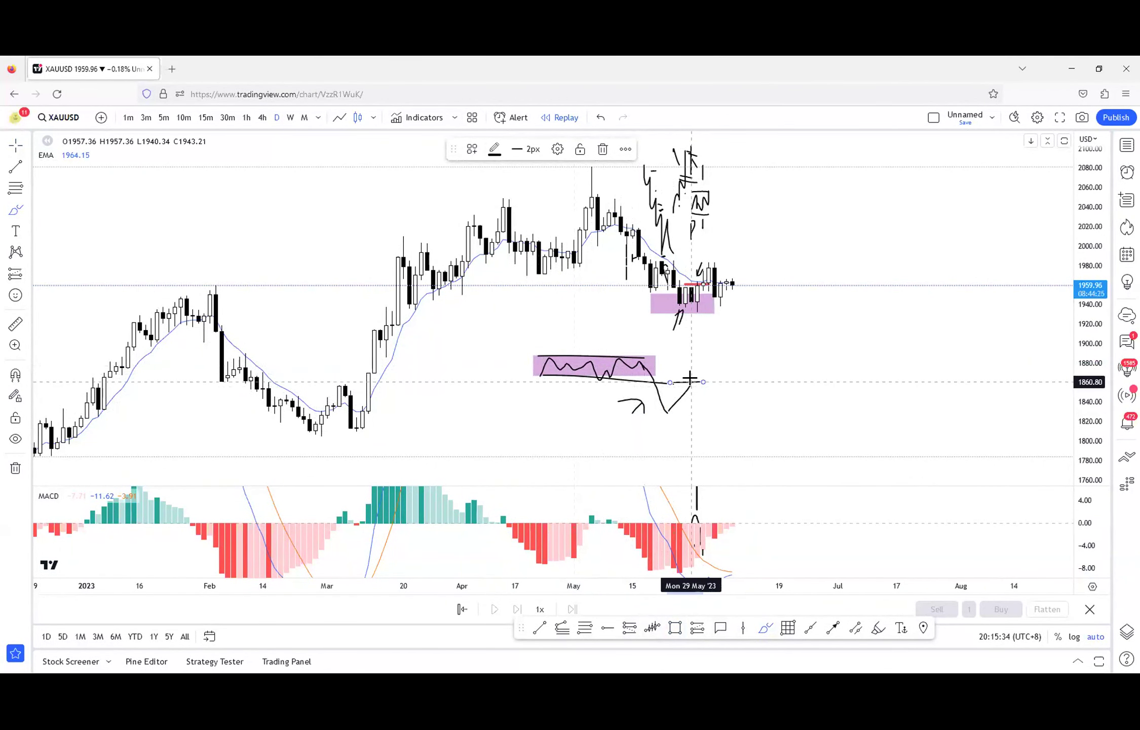
pyautogui.moveTo(693, 381); pyautogui.dragTo(726, 436)
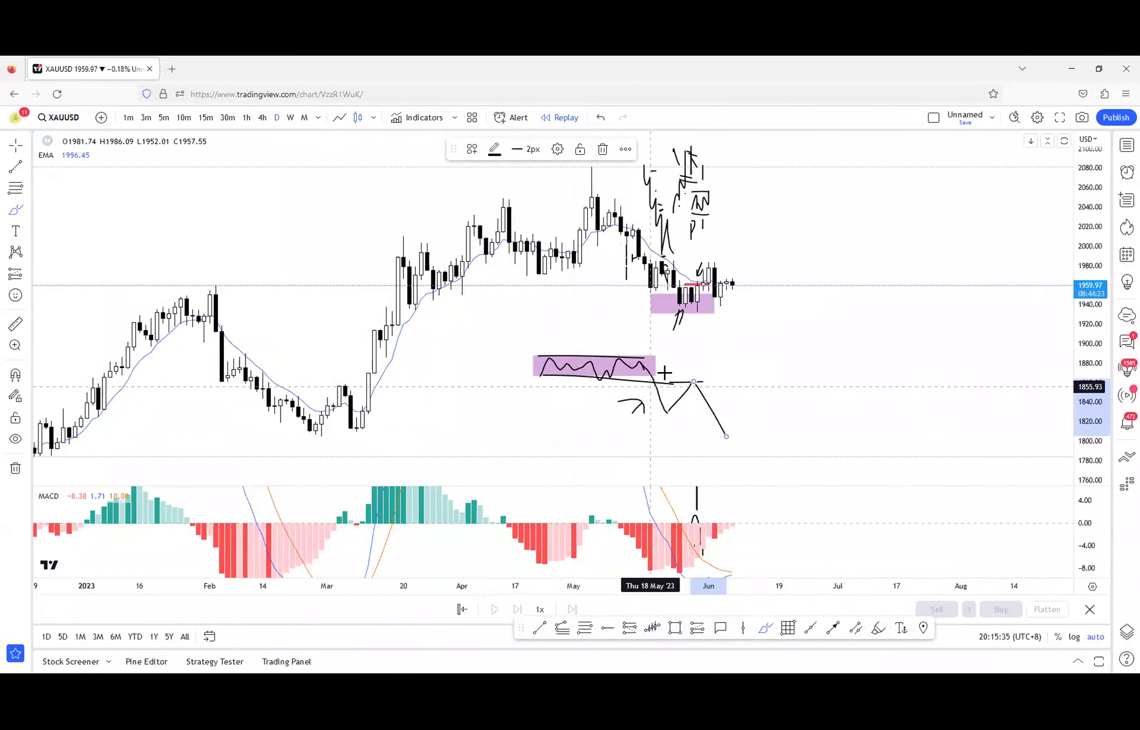
pyautogui.moveTo(535, 373); pyautogui.dragTo(533, 340)
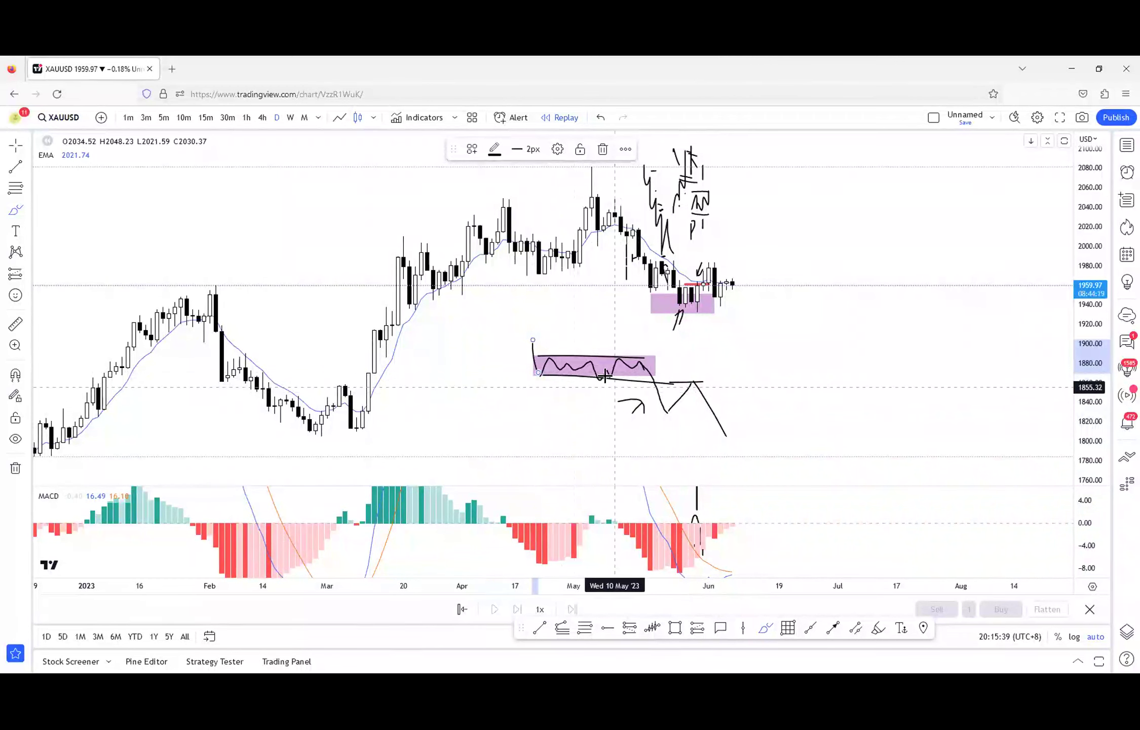
pyautogui.moveTo(531, 338)
pyautogui.mouseDown()
pyautogui.moveTo(496, 355)
pyautogui.moveTo(485, 298)
pyautogui.moveTo(556, 326)
pyautogui.moveTo(568, 311)
pyautogui.mouseUp()
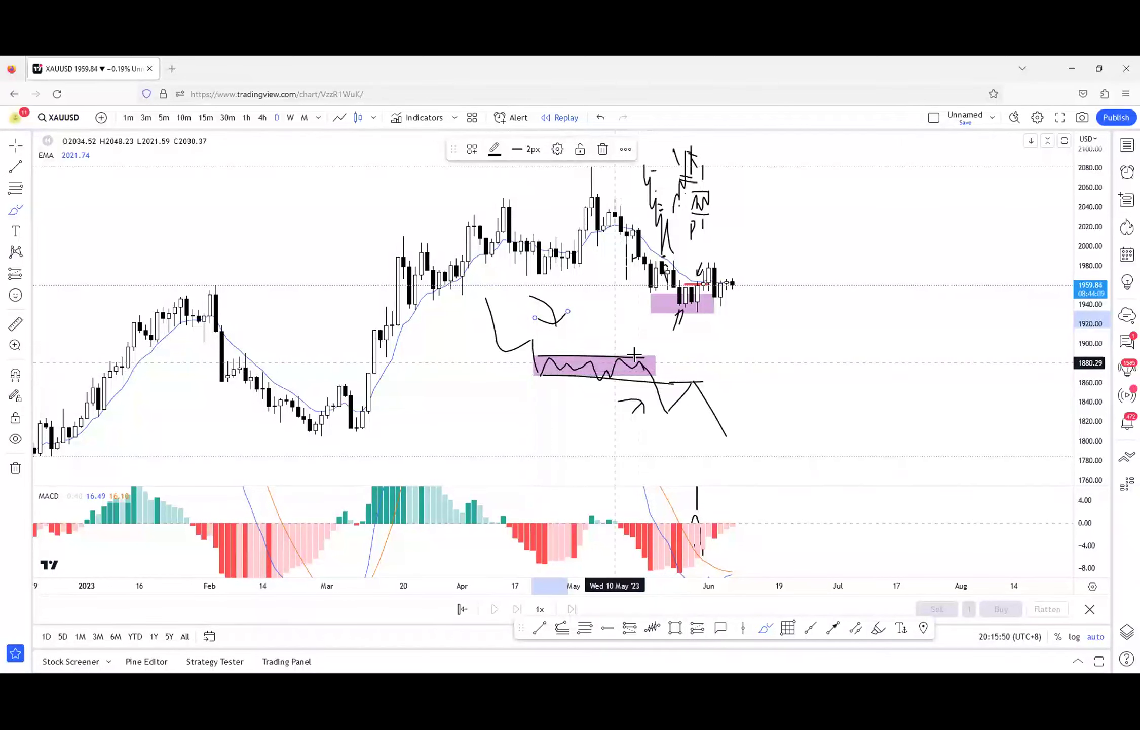
pyautogui.moveTo(707, 346)
pyautogui.mouseDown()
pyautogui.moveTo(665, 360)
pyautogui.moveTo(692, 362)
pyautogui.mouseUp()
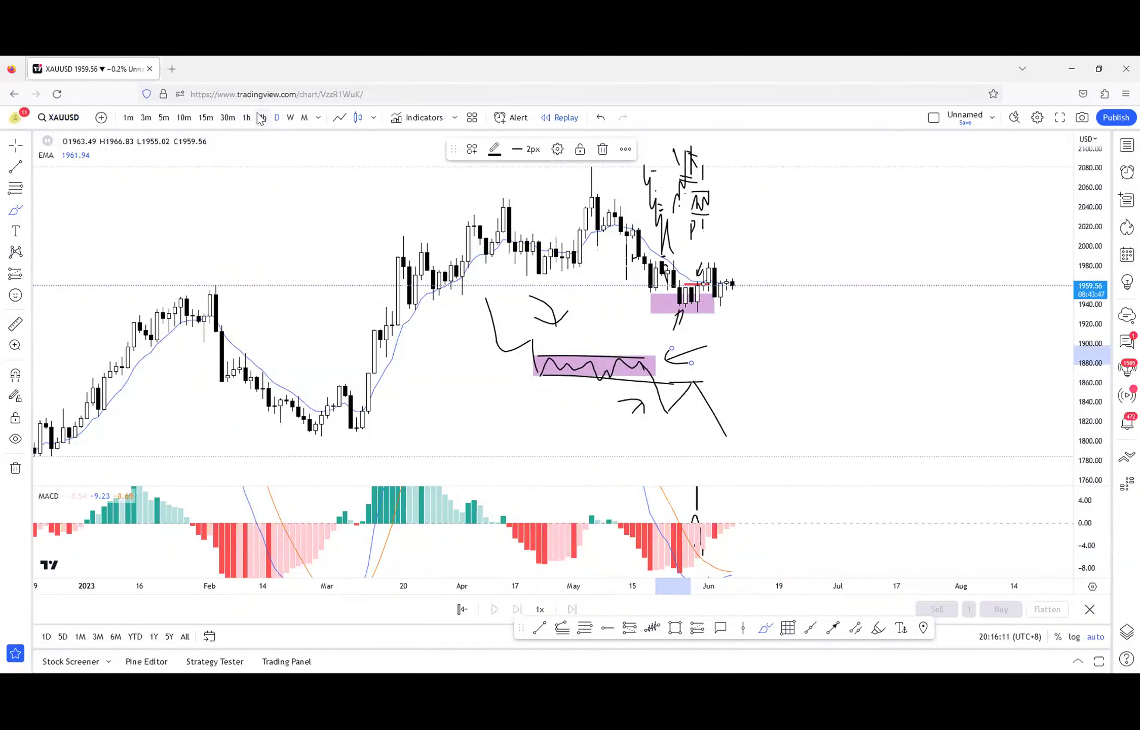
# - Remove all drawings from the chart while keeping the two indicators
pyautogui.click(15, 468)
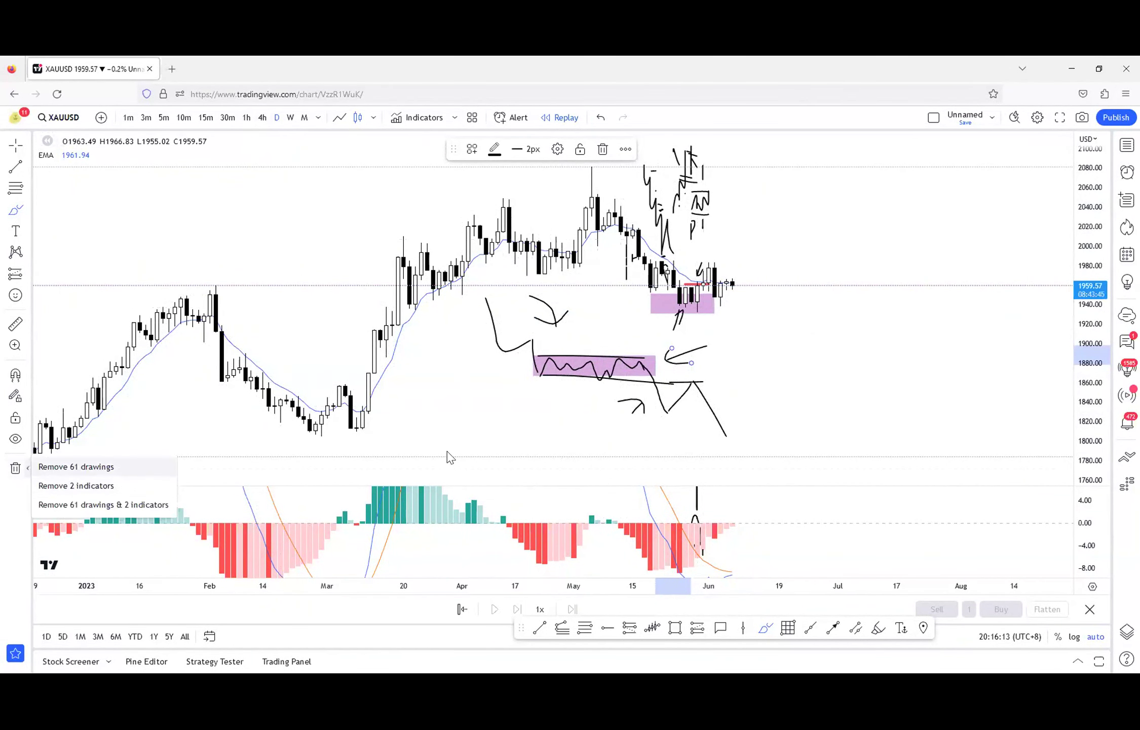
pyautogui.press('Return')
pyautogui.press('Escape')
pyautogui.moveTo(527, 363); pyautogui.dragTo(802, 358)
pyautogui.scroll(7, 763, 348)
pyautogui.scroll(-4, 772, 353)
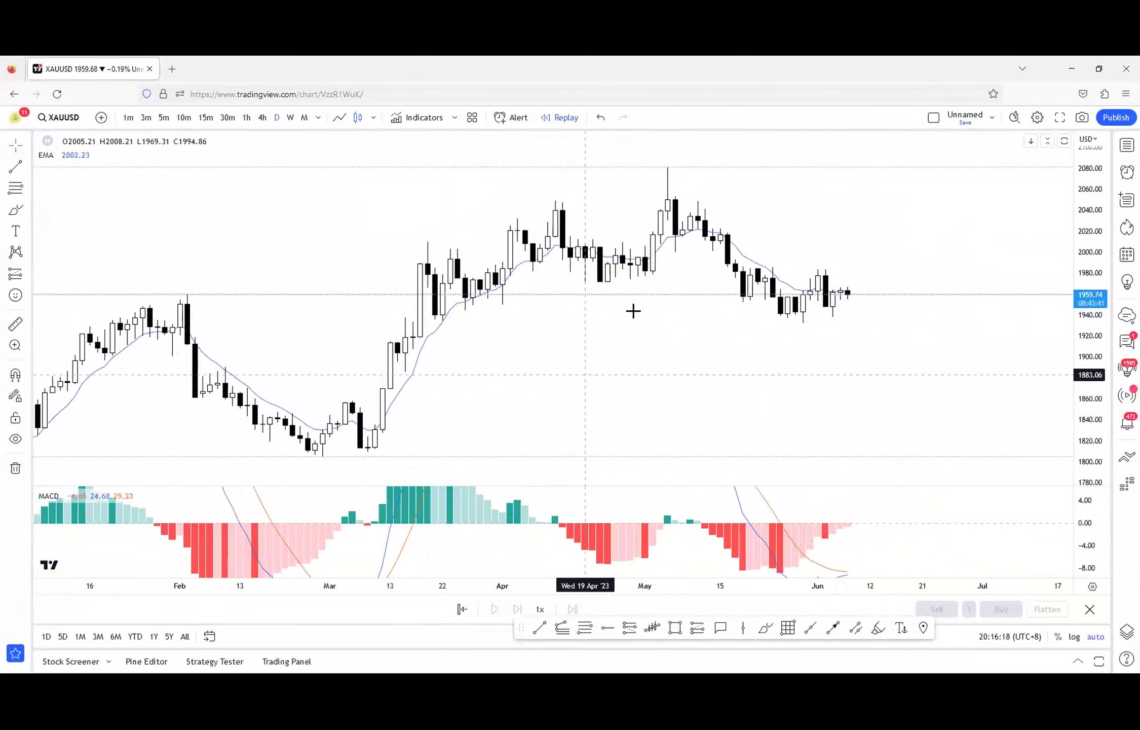
pyautogui.scroll(3, 728, 333)
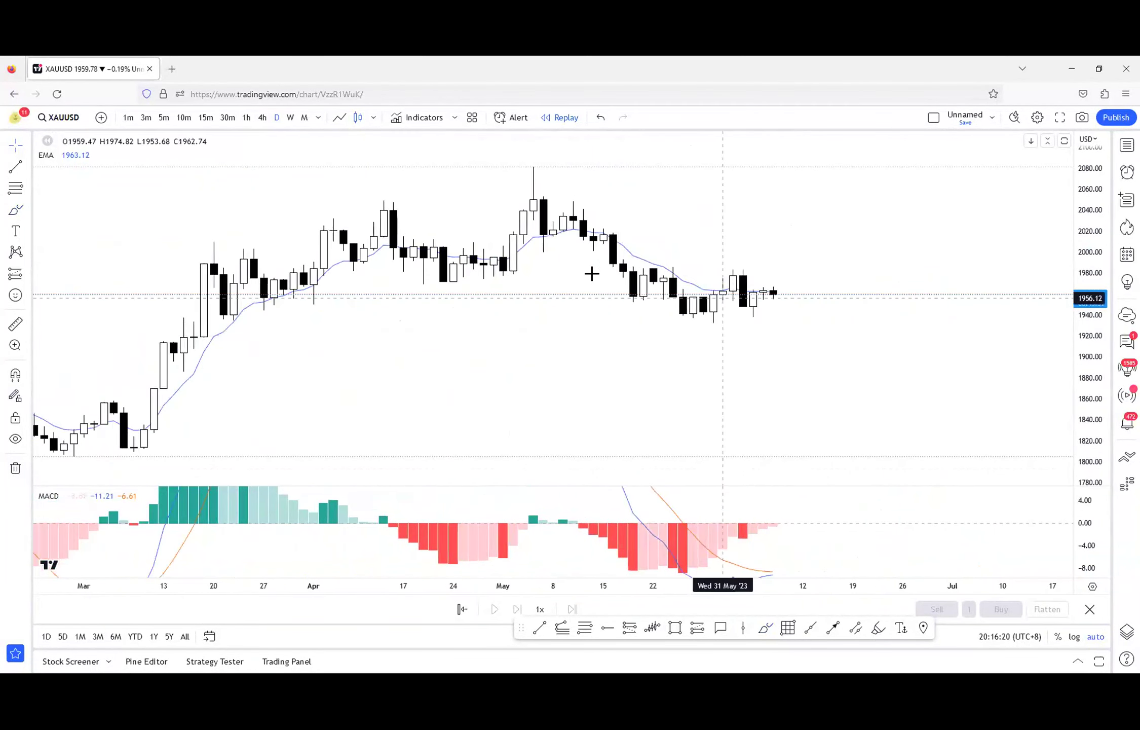
pyautogui.scroll(3, 793, 346)
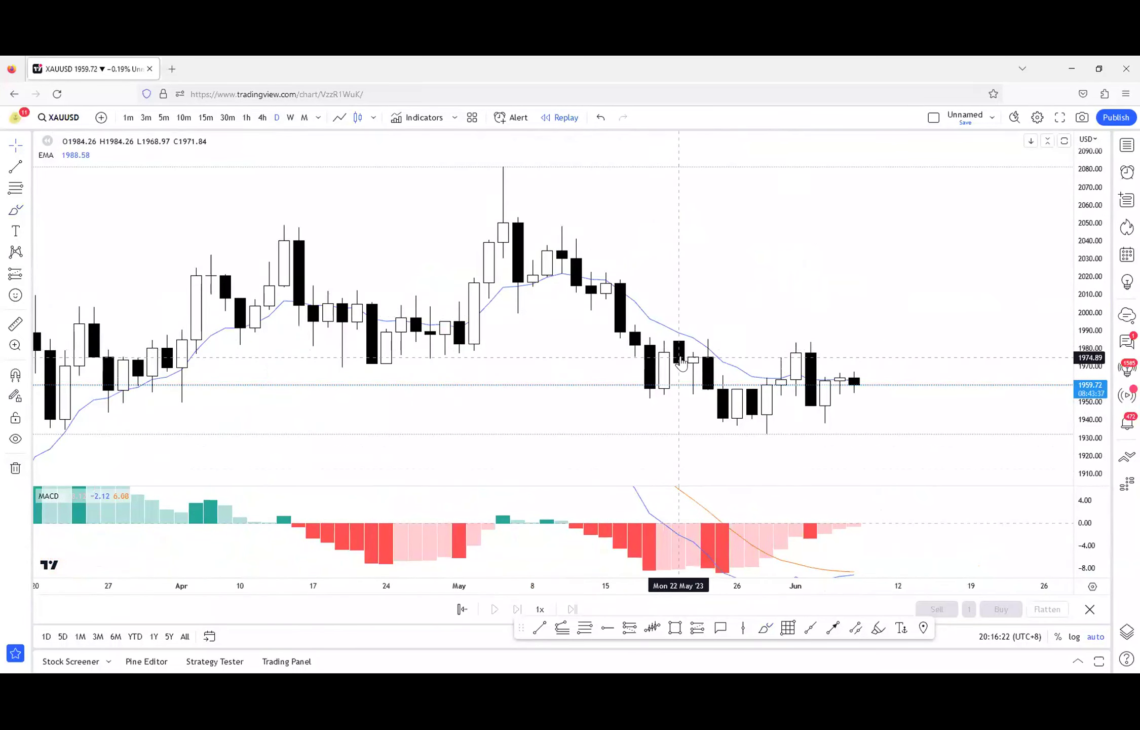
# - Circle the 23 May daily candle with the brush, and draw one arrow pointing at it and another leading away from it
pyautogui.click(765, 627)
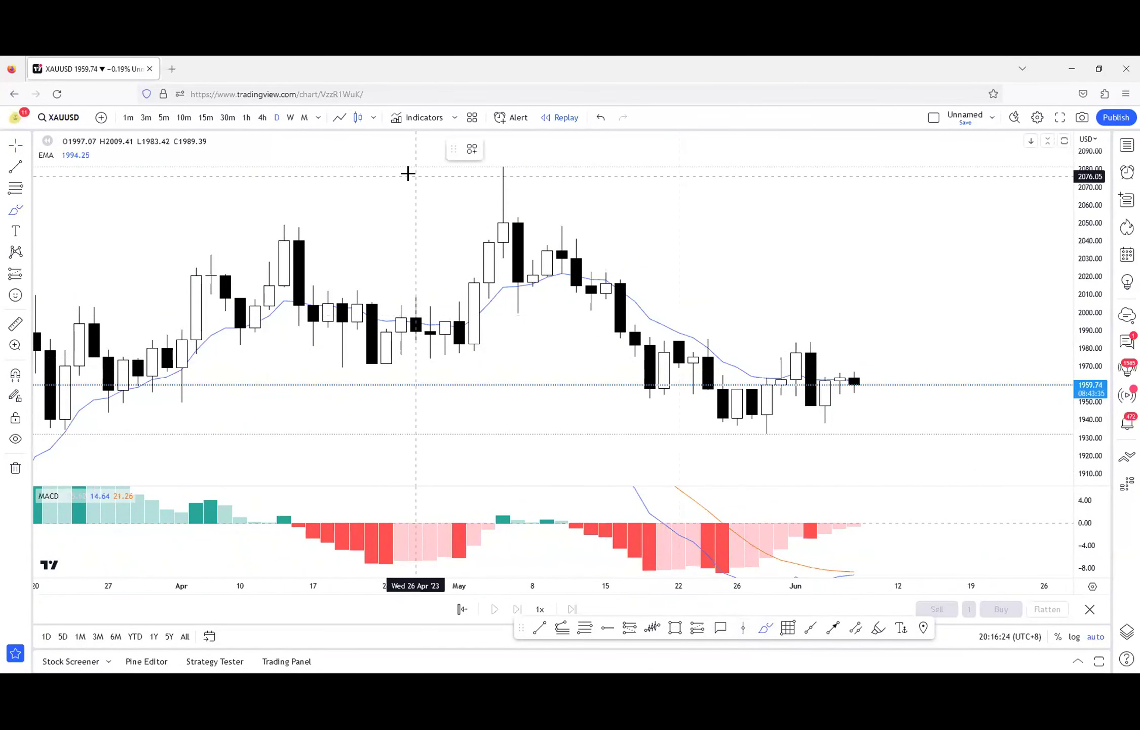
pyautogui.moveTo(699, 340)
pyautogui.mouseDown()
pyautogui.moveTo(719, 369)
pyautogui.moveTo(707, 338)
pyautogui.mouseUp()
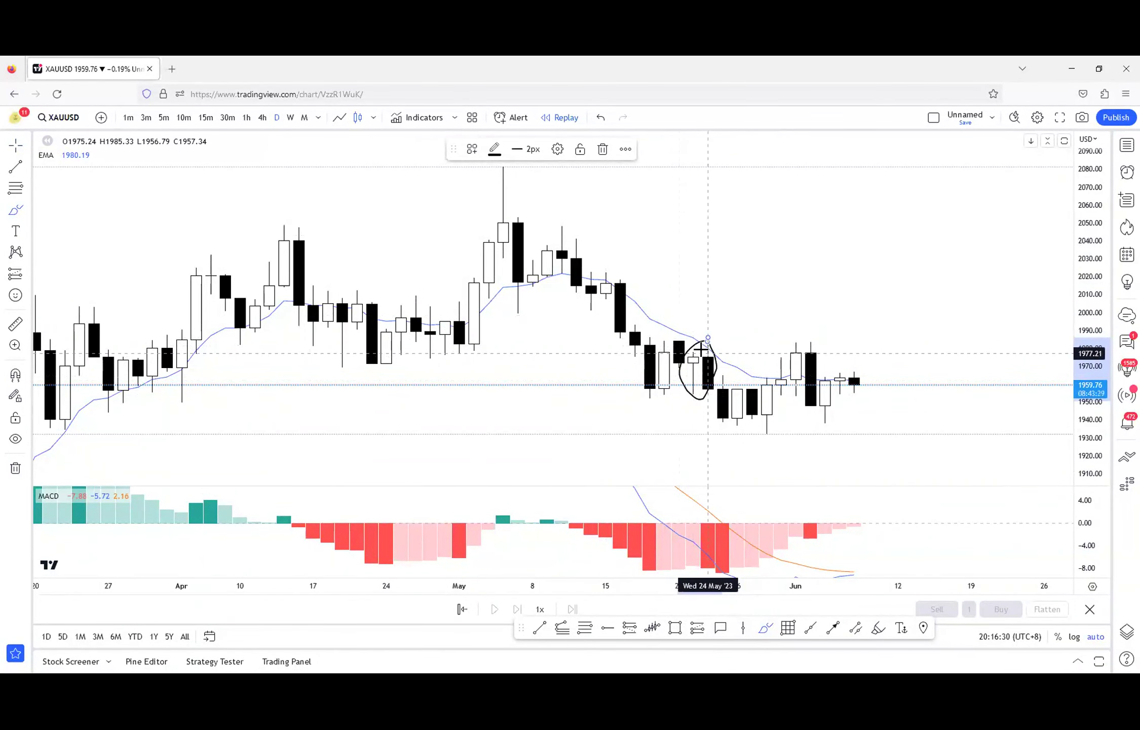
pyautogui.moveTo(736, 293)
pyautogui.mouseDown()
pyautogui.moveTo(696, 315)
pyautogui.moveTo(722, 325)
pyautogui.mouseUp()
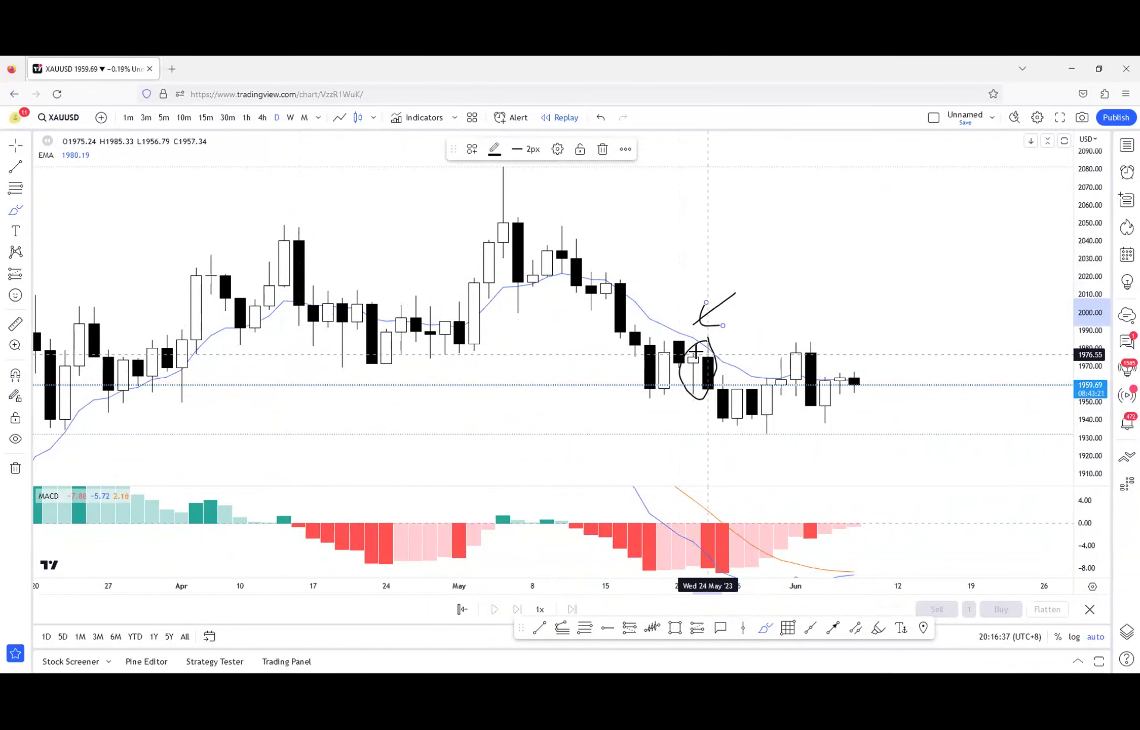
pyautogui.moveTo(710, 346)
pyautogui.mouseDown()
pyautogui.moveTo(761, 320)
pyautogui.moveTo(752, 348)
pyautogui.mouseUp()
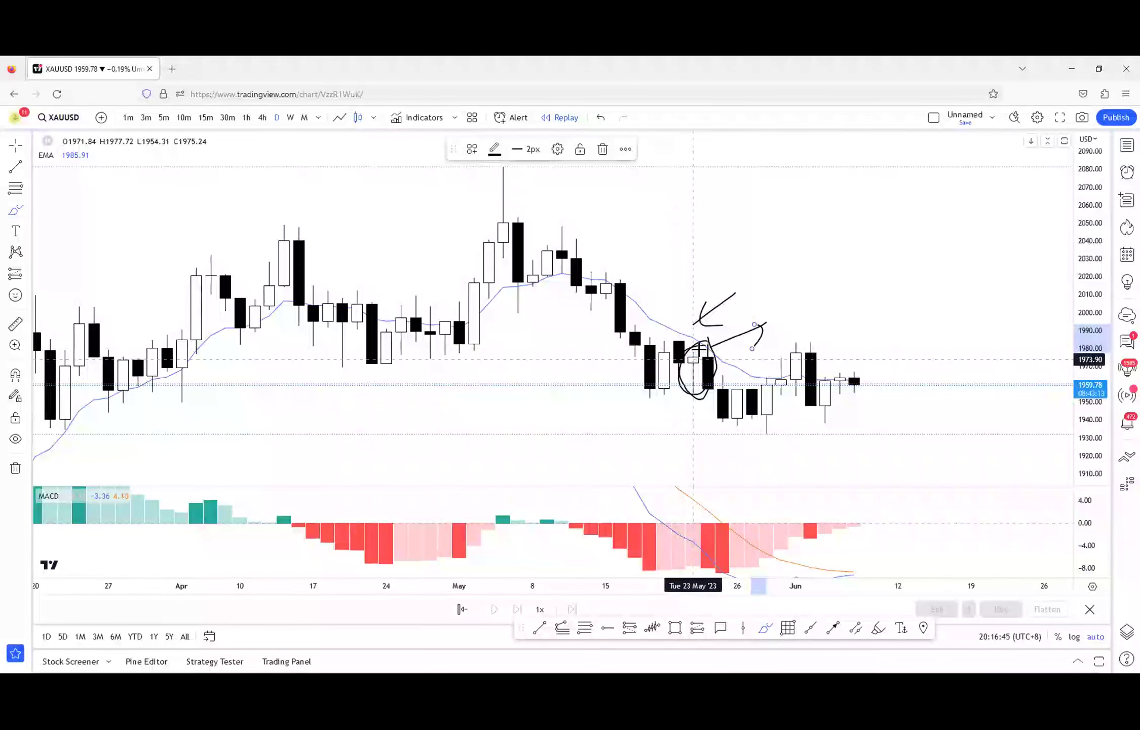
# - Circle the 17:30 candle of 7 June on the 5-minute chart, and brush a cross beside the early-May high on the daily chart
pyautogui.click(163, 117)
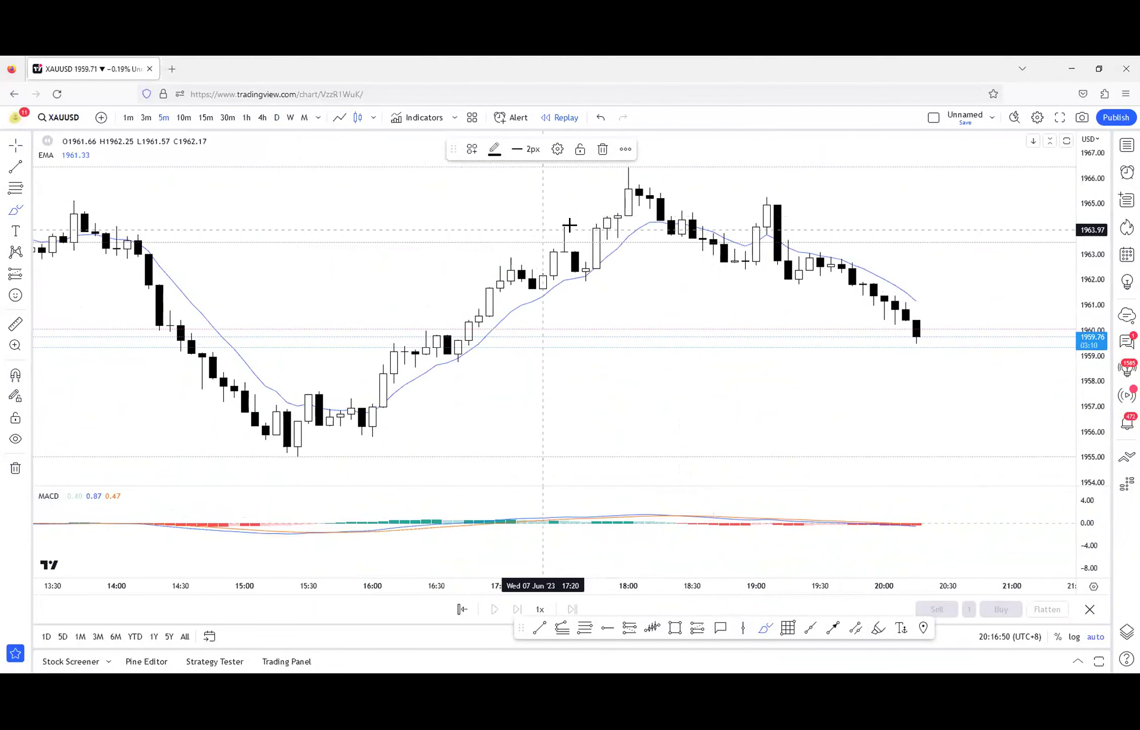
pyautogui.moveTo(563, 226); pyautogui.dragTo(566, 228)
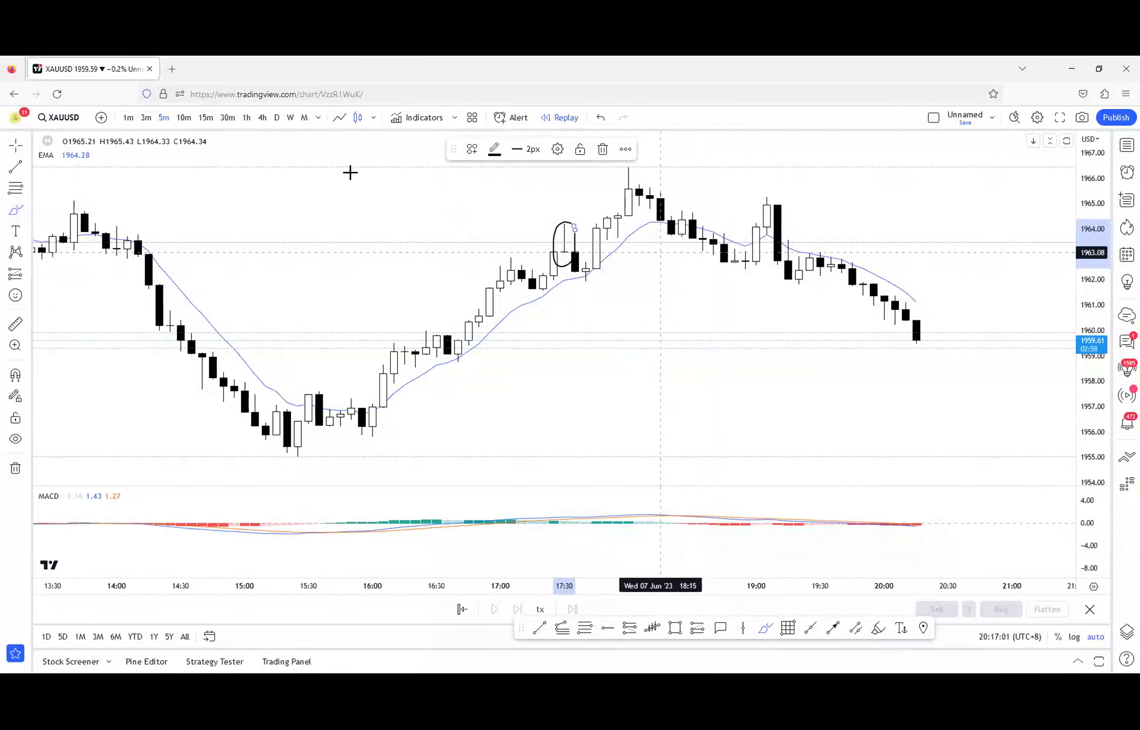
pyautogui.click(277, 118)
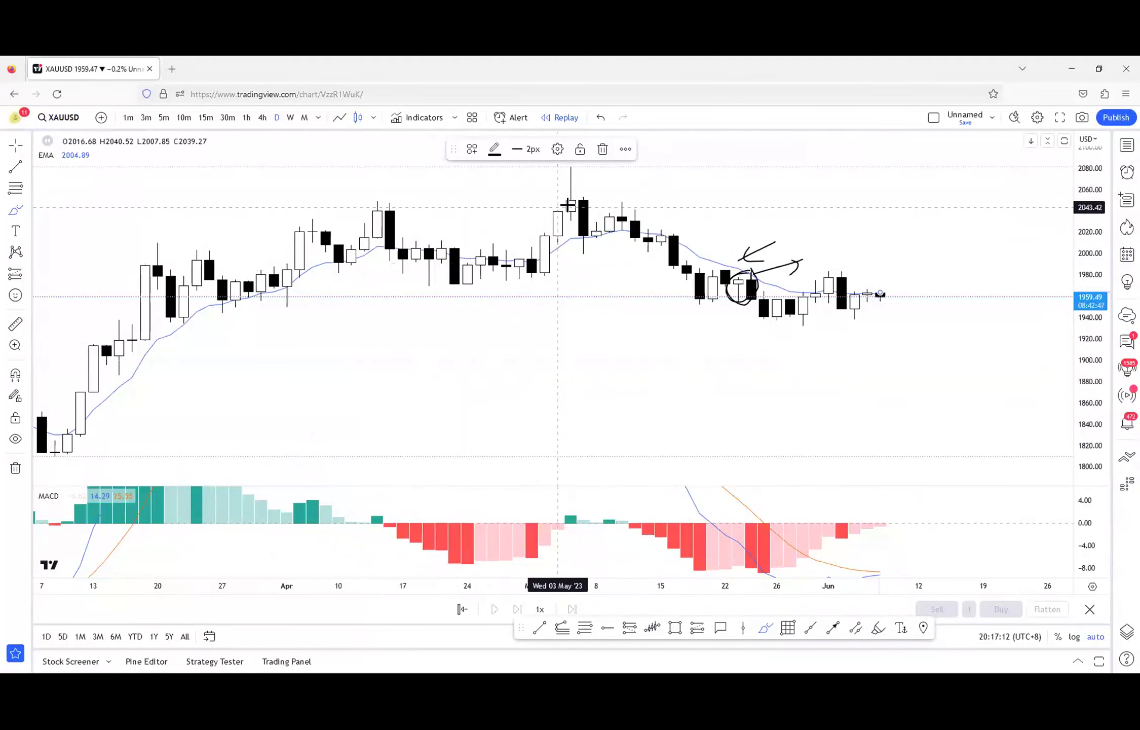
pyautogui.moveTo(608, 181)
pyautogui.mouseDown()
pyautogui.moveTo(584, 192)
pyautogui.moveTo(597, 198)
pyautogui.mouseUp()
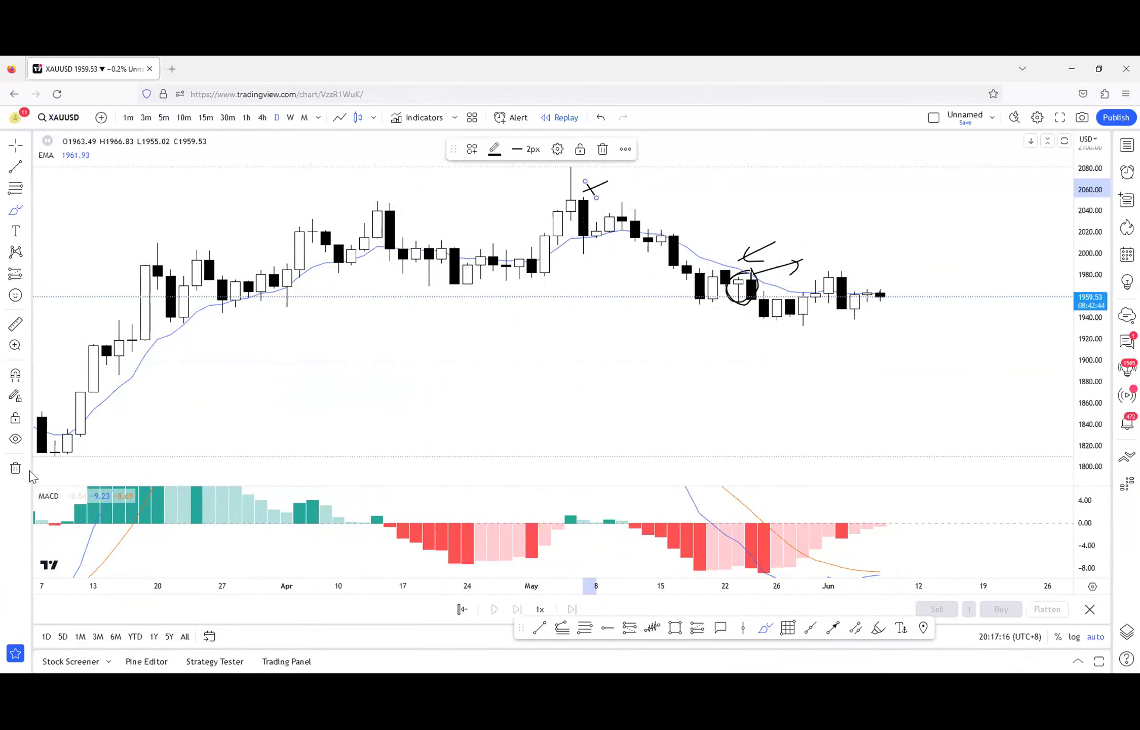
# - Clear all drawings and brush a fresh circle around the 23 May daily candle with an arrow down to it and one leading away
pyautogui.click(15, 469)
pyautogui.click(107, 463)
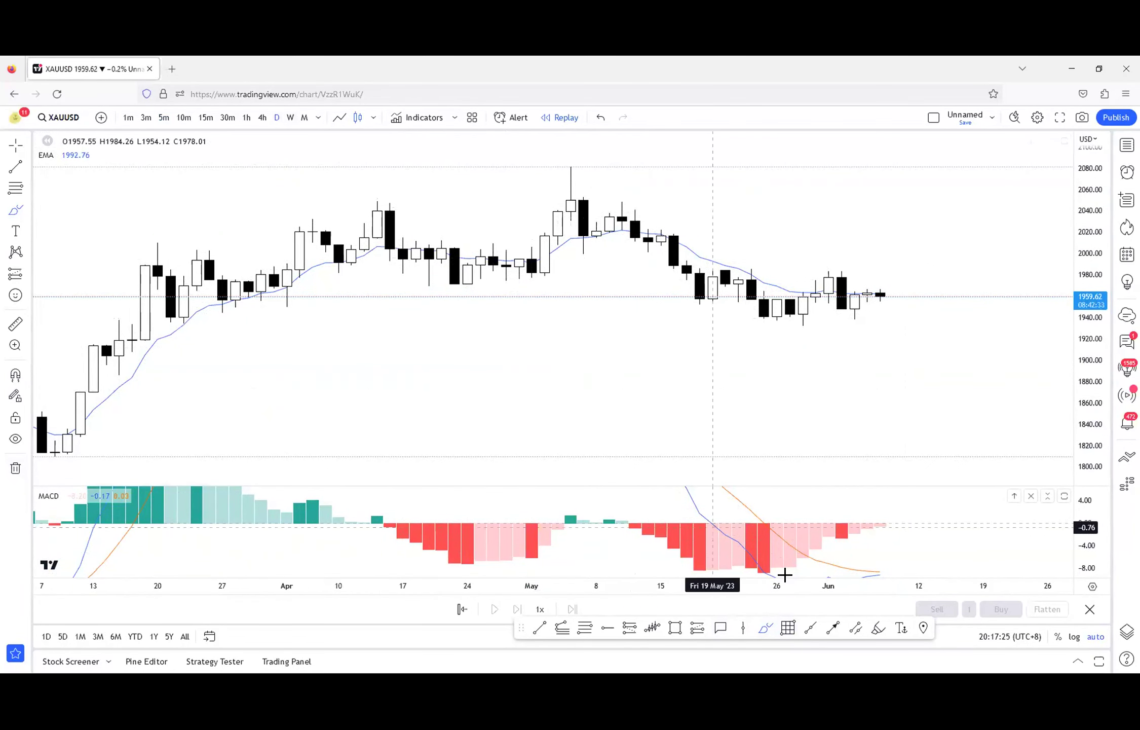
pyautogui.moveTo(743, 270)
pyautogui.mouseDown()
pyautogui.moveTo(730, 305)
pyautogui.moveTo(742, 267)
pyautogui.mouseUp()
pyautogui.moveTo(750, 205)
pyautogui.mouseDown()
pyautogui.moveTo(738, 253)
pyautogui.moveTo(751, 246)
pyautogui.mouseUp()
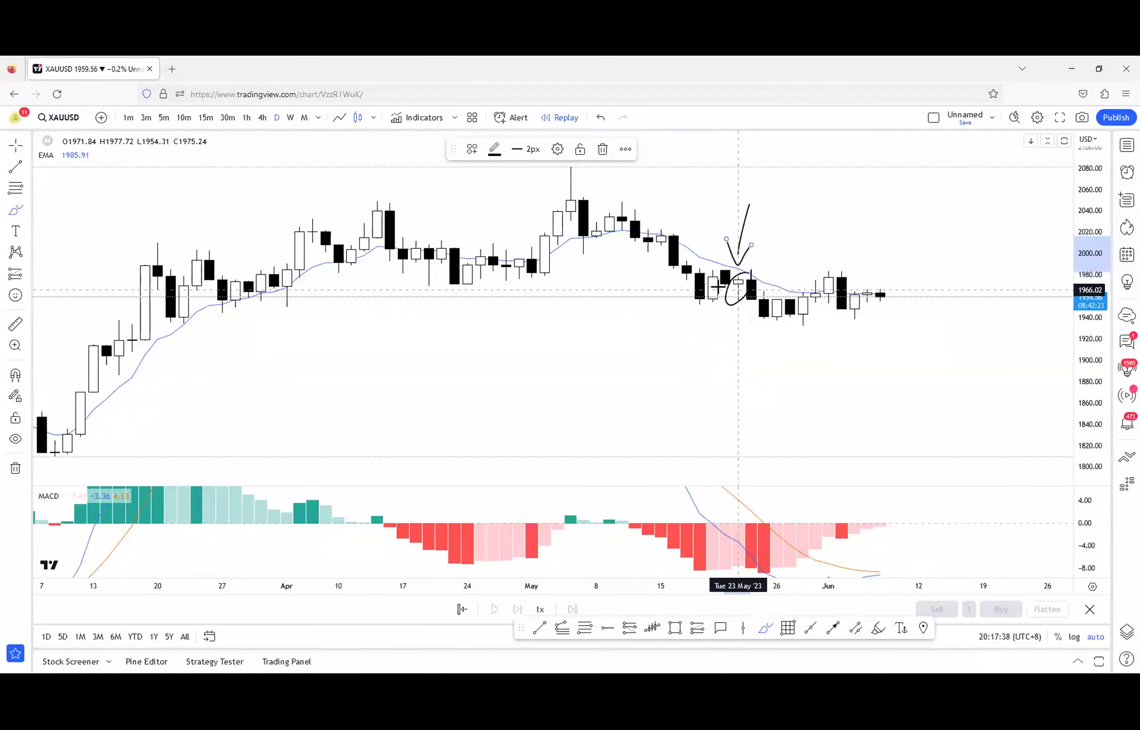
pyautogui.moveTo(751, 268)
pyautogui.mouseDown()
pyautogui.moveTo(805, 243)
pyautogui.moveTo(789, 256)
pyautogui.mouseUp()
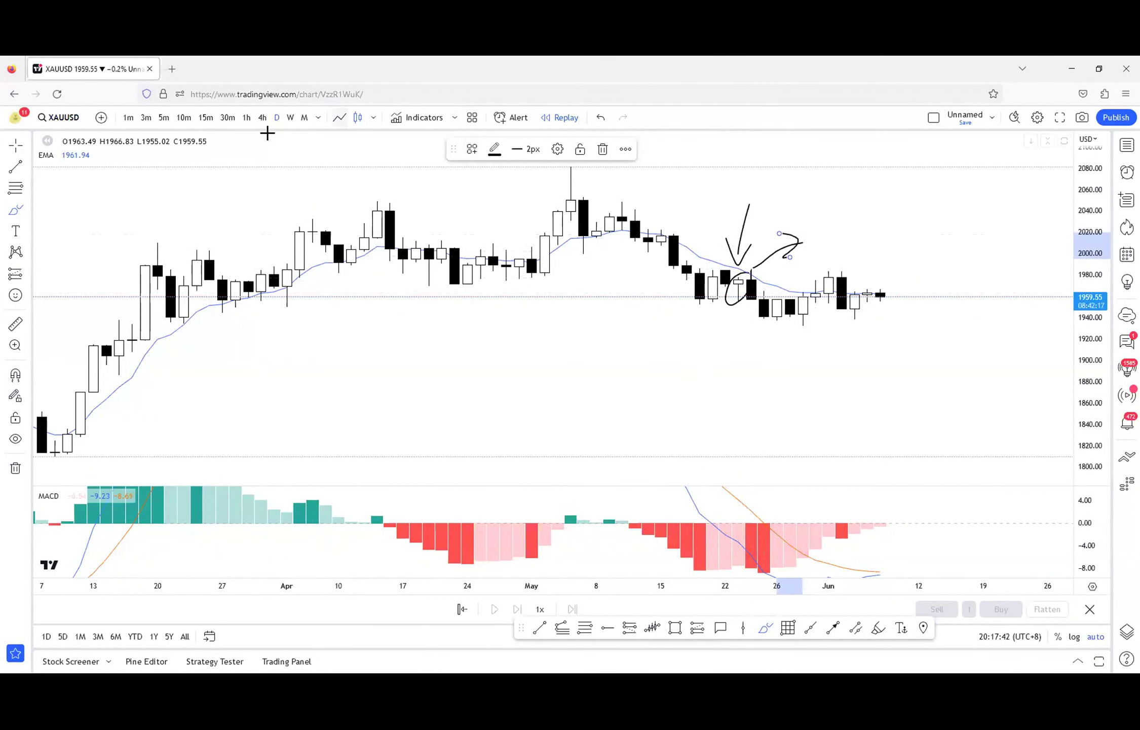
# - Switch to the 1-hour timeframe at the circled 23 May price action
pyautogui.click(247, 118)
pyautogui.scroll(-10, 487, 221)
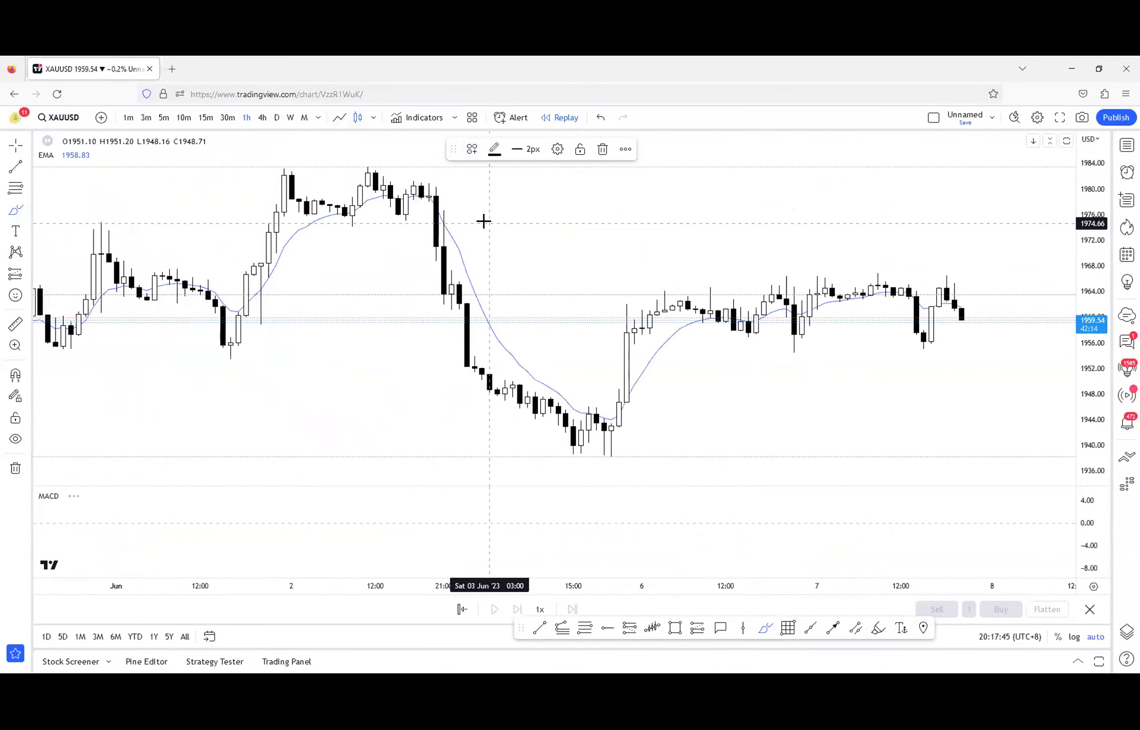
pyautogui.scroll(-6, 477, 206)
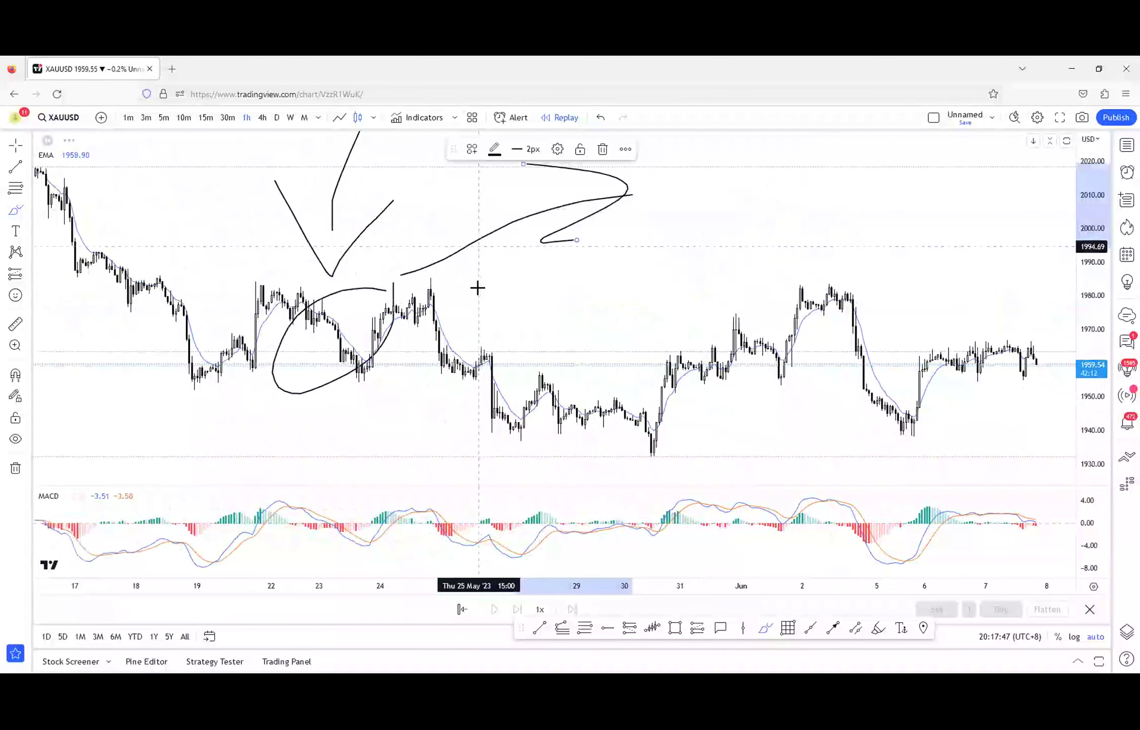
pyautogui.moveTo(706, 277); pyautogui.dragTo(956, 277)
pyautogui.scroll(5, 864, 280)
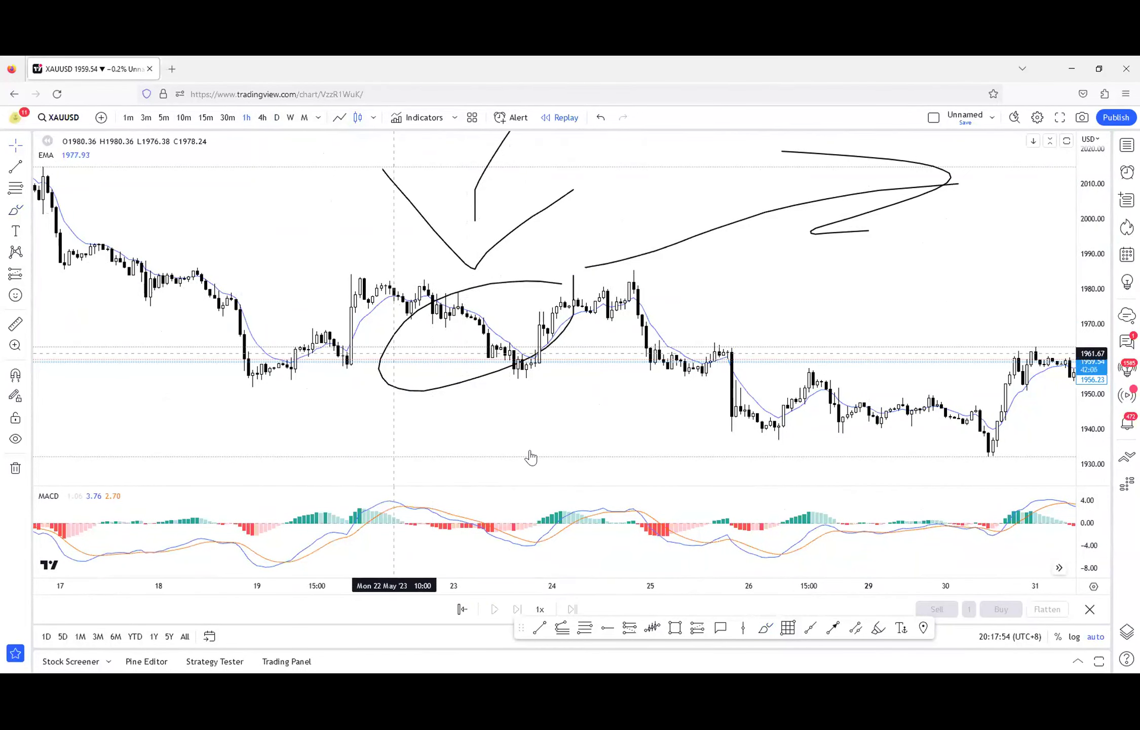
# - Box the 19–25 May range between about 1985.40 and 1952.01, and draw horizontal trend lines at about 1982.69 and 1957.09
pyautogui.click(338, 270)
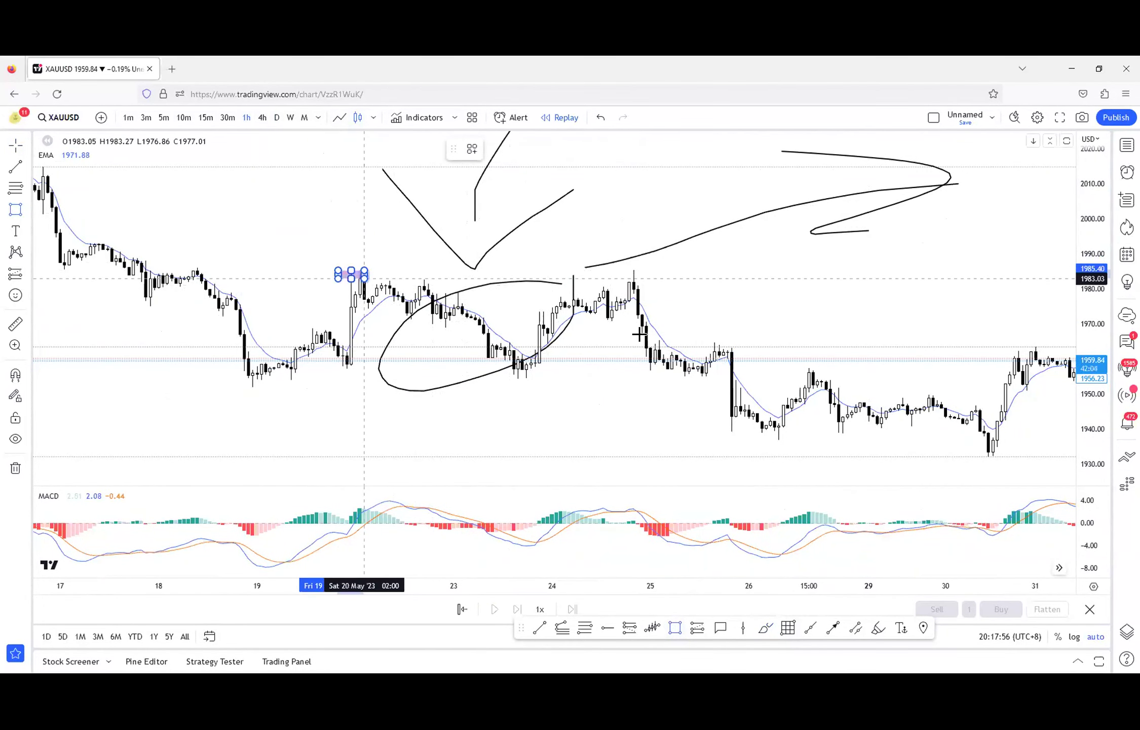
pyautogui.click(689, 387)
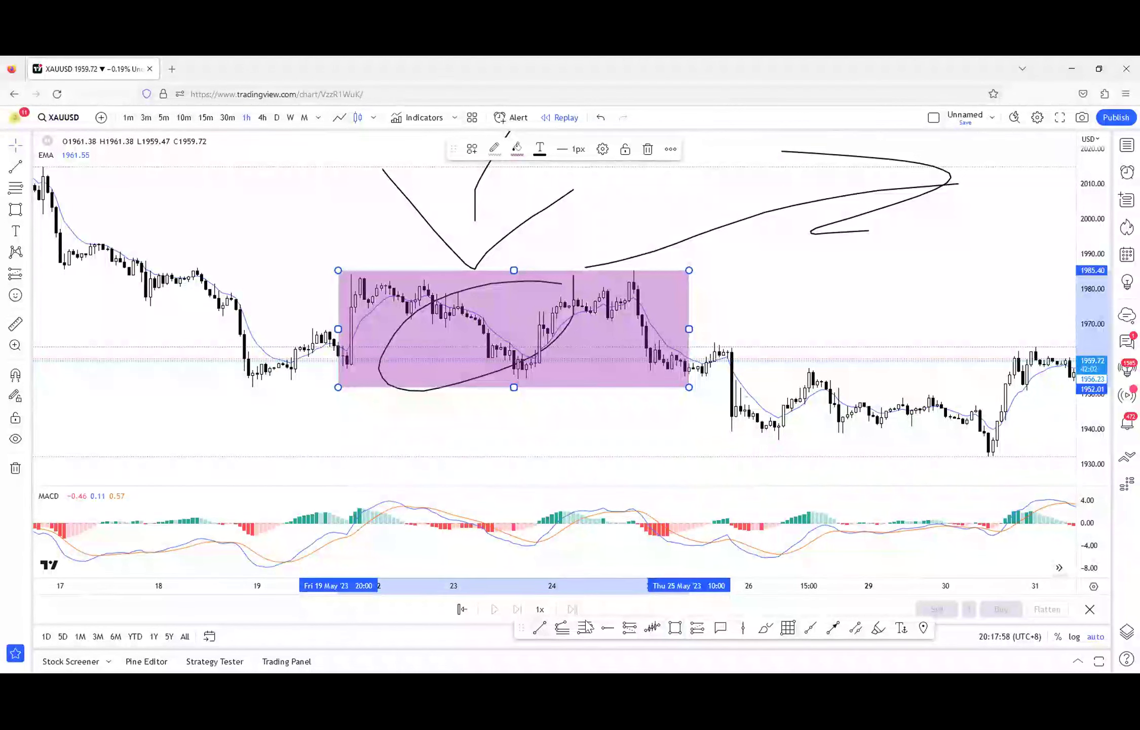
pyautogui.click(540, 629)
pyautogui.moveTo(355, 279); pyautogui.dragTo(728, 279)
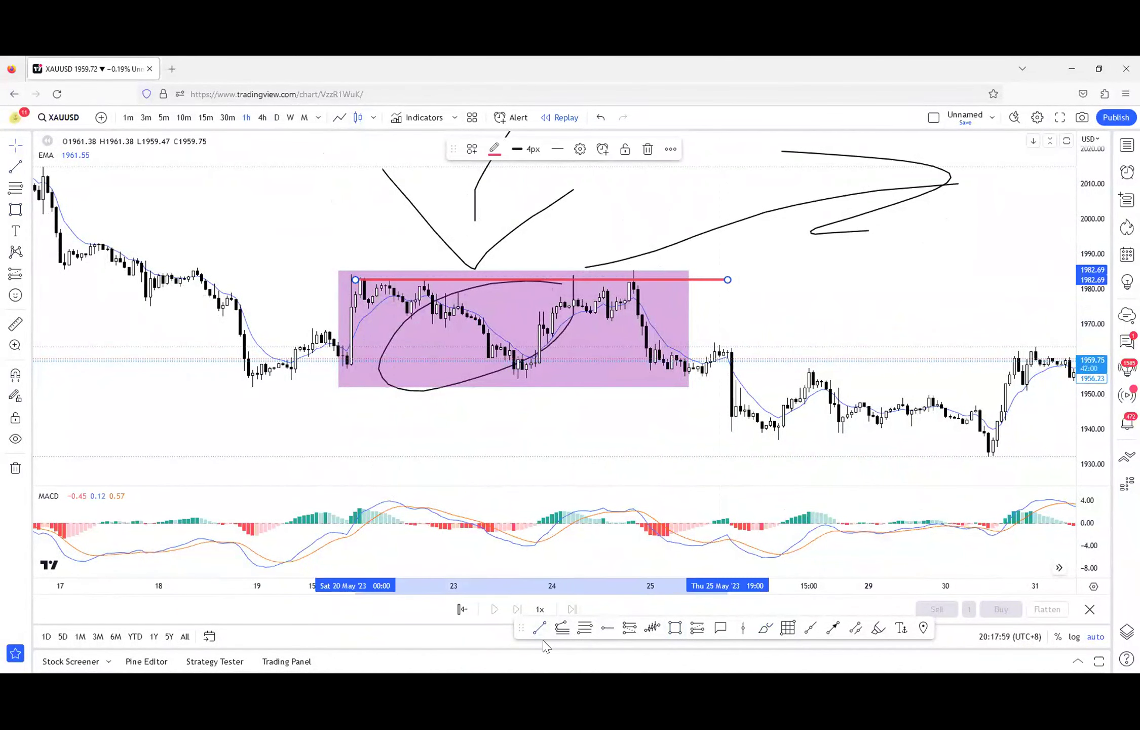
pyautogui.press('Escape')
pyautogui.moveTo(330, 369); pyautogui.dragTo(852, 369)
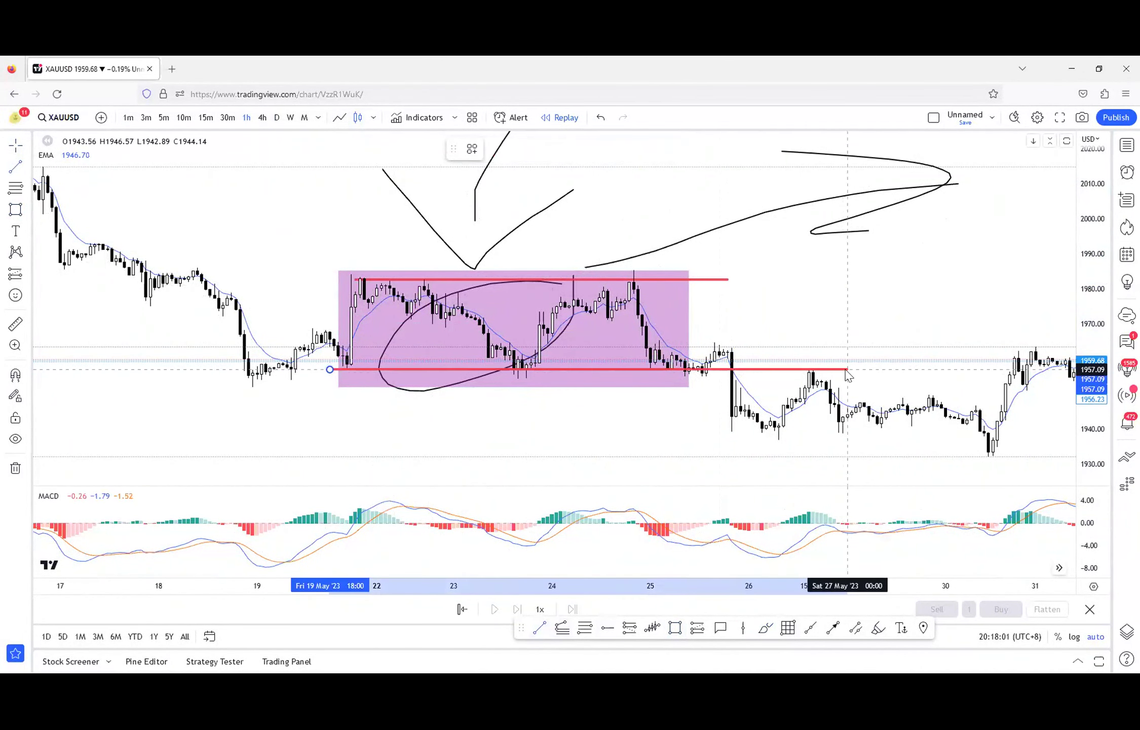
# - Try brushing the swing path through the boxed range, undo it, and mark the highs at both ends with small arcs
pyautogui.click(765, 627)
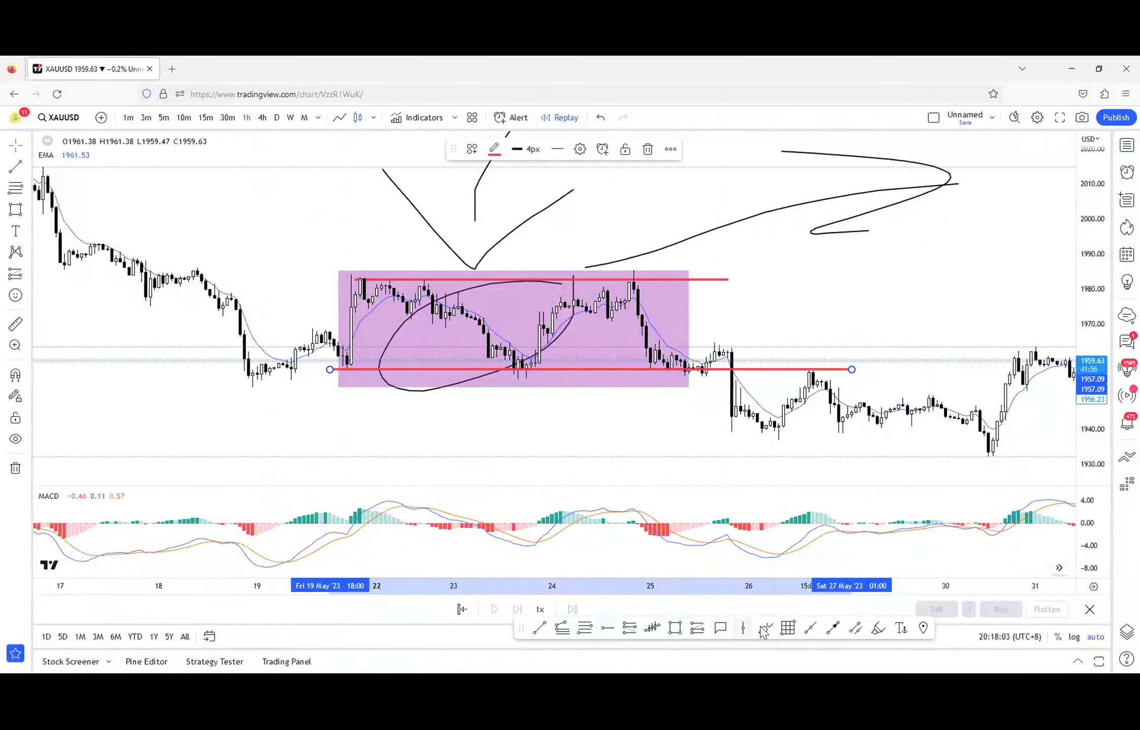
pyautogui.moveTo(291, 364); pyautogui.dragTo(375, 275)
pyautogui.moveTo(525, 297); pyautogui.dragTo(647, 361)
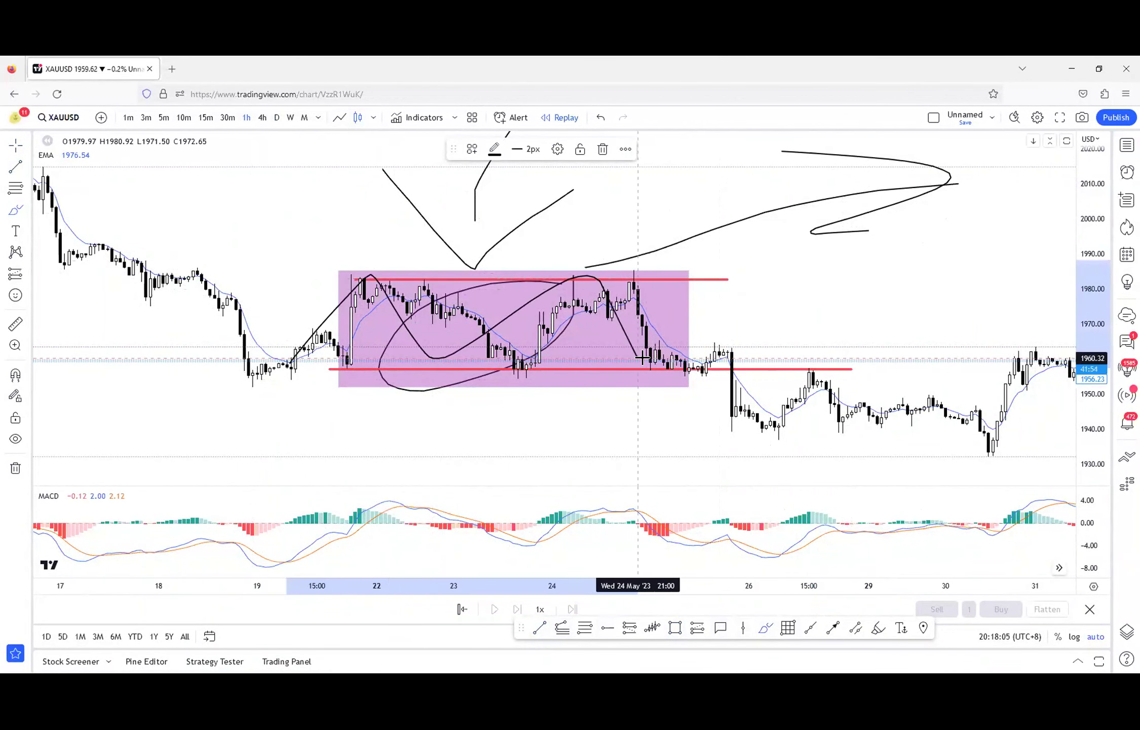
pyautogui.hotkey('ctrl', 'z')
pyautogui.moveTo(342, 285); pyautogui.dragTo(390, 279)
pyautogui.moveTo(648, 276); pyautogui.dragTo(638, 297)
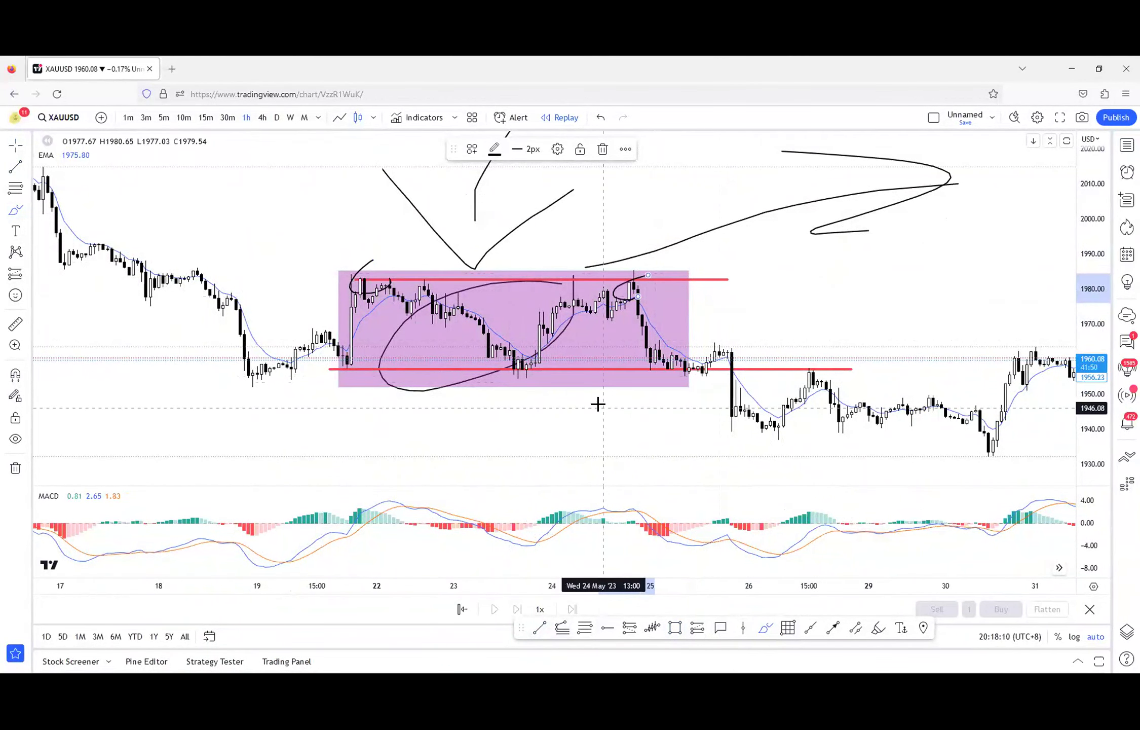
# - Brush circles around the 25 May drop and the small consolidation before it, and add arrows pointing at the breakdown and the range box
pyautogui.moveTo(730, 365)
pyautogui.mouseDown()
pyautogui.moveTo(714, 384)
pyautogui.moveTo(740, 433)
pyautogui.mouseUp()
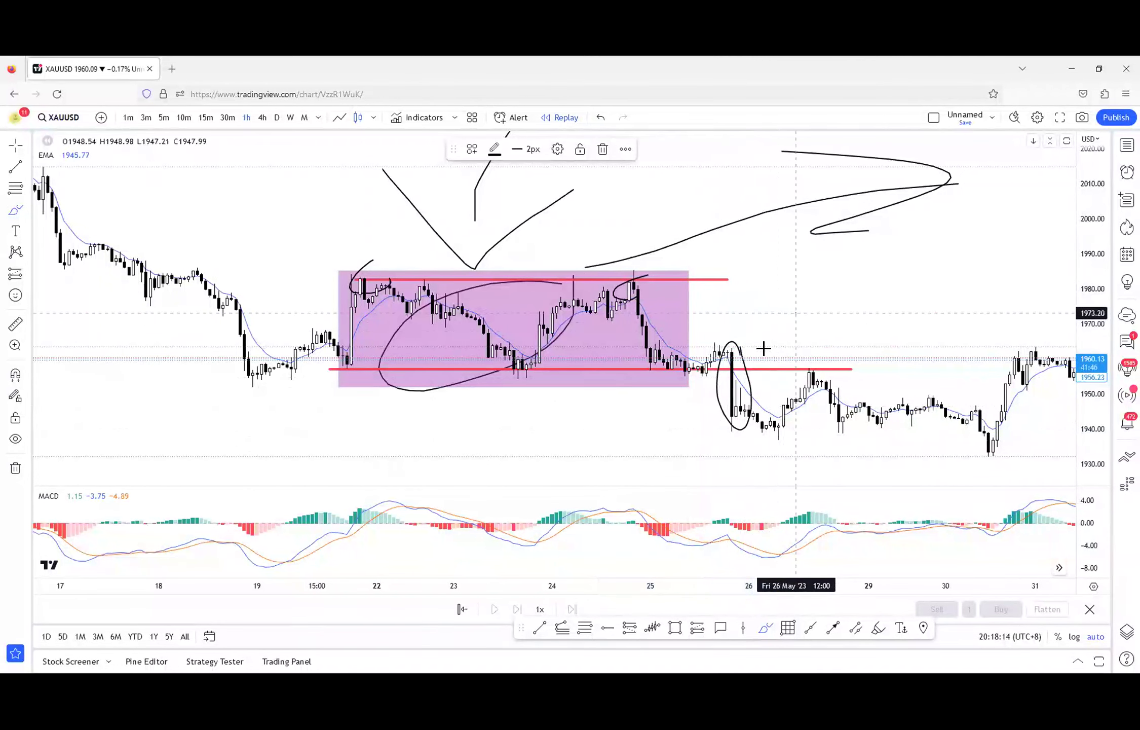
pyautogui.moveTo(757, 325); pyautogui.dragTo(787, 356)
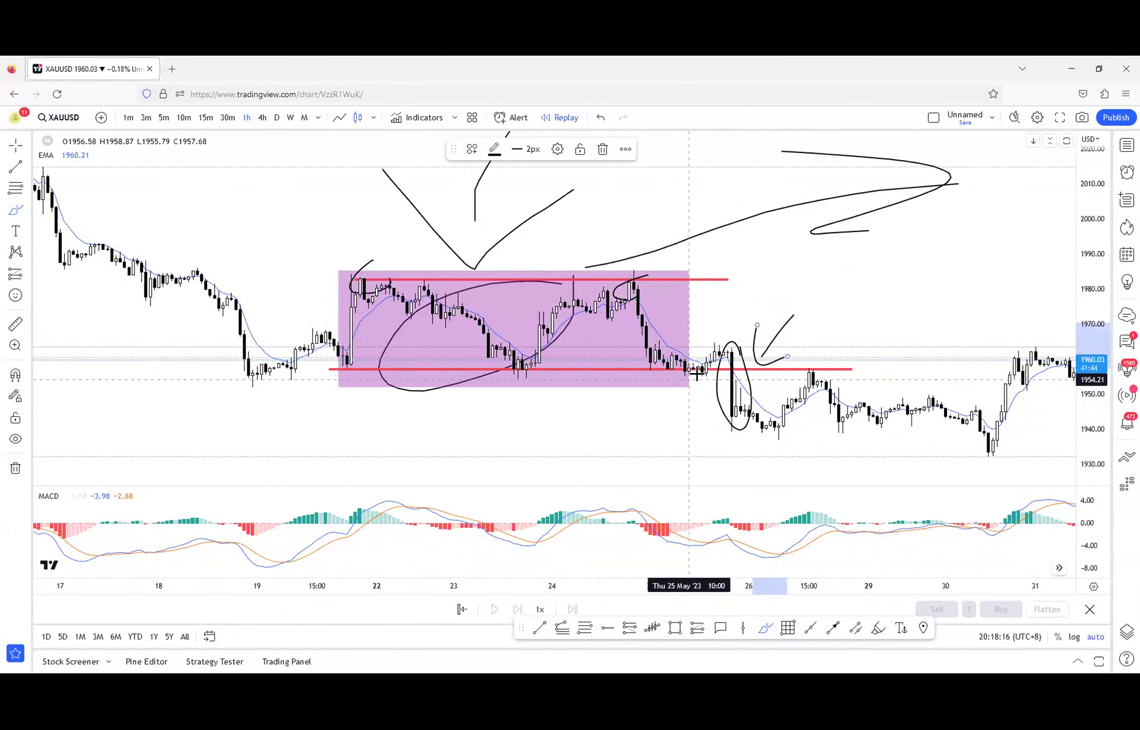
pyautogui.moveTo(667, 341)
pyautogui.mouseDown()
pyautogui.moveTo(705, 369)
pyautogui.moveTo(727, 319)
pyautogui.mouseUp()
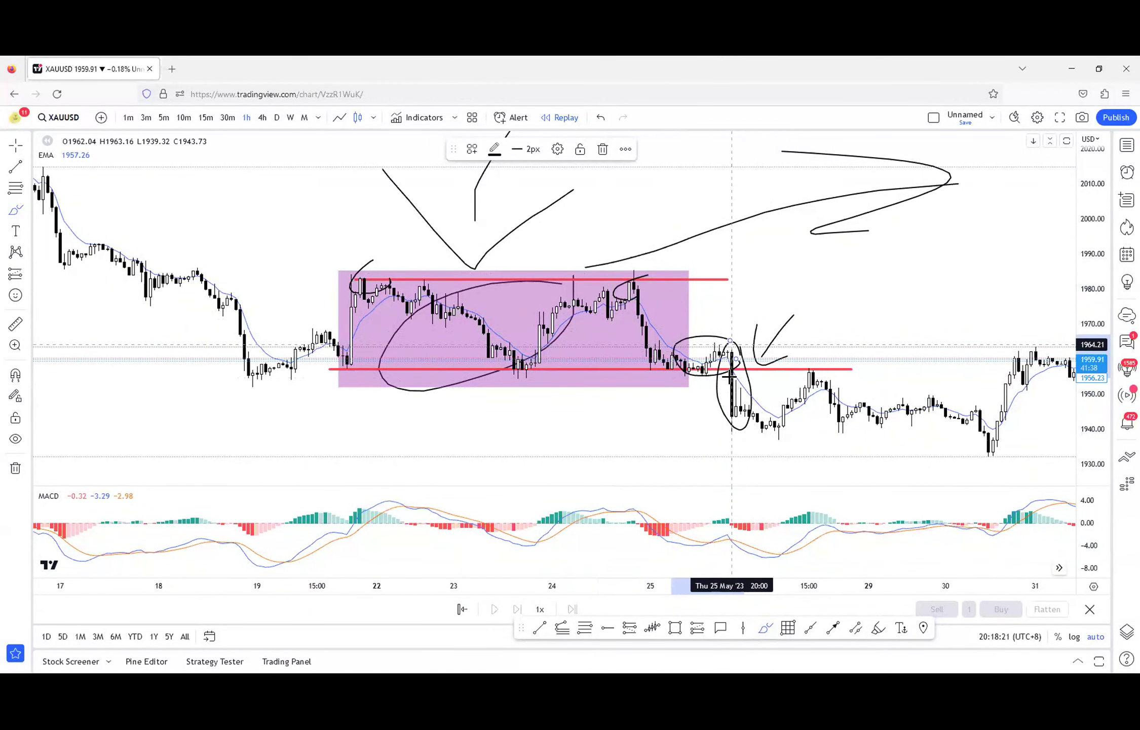
pyautogui.moveTo(692, 422); pyautogui.dragTo(702, 444)
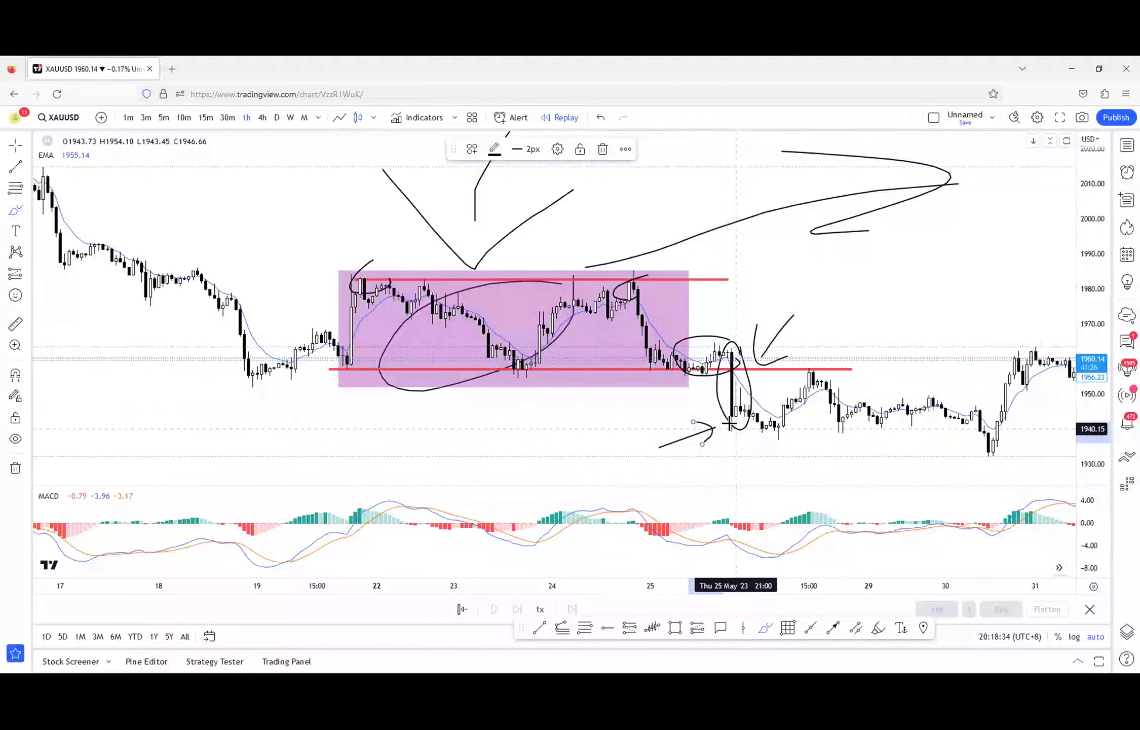
pyautogui.moveTo(747, 302)
pyautogui.mouseDown()
pyautogui.moveTo(693, 308)
pyautogui.moveTo(732, 319)
pyautogui.mouseUp()
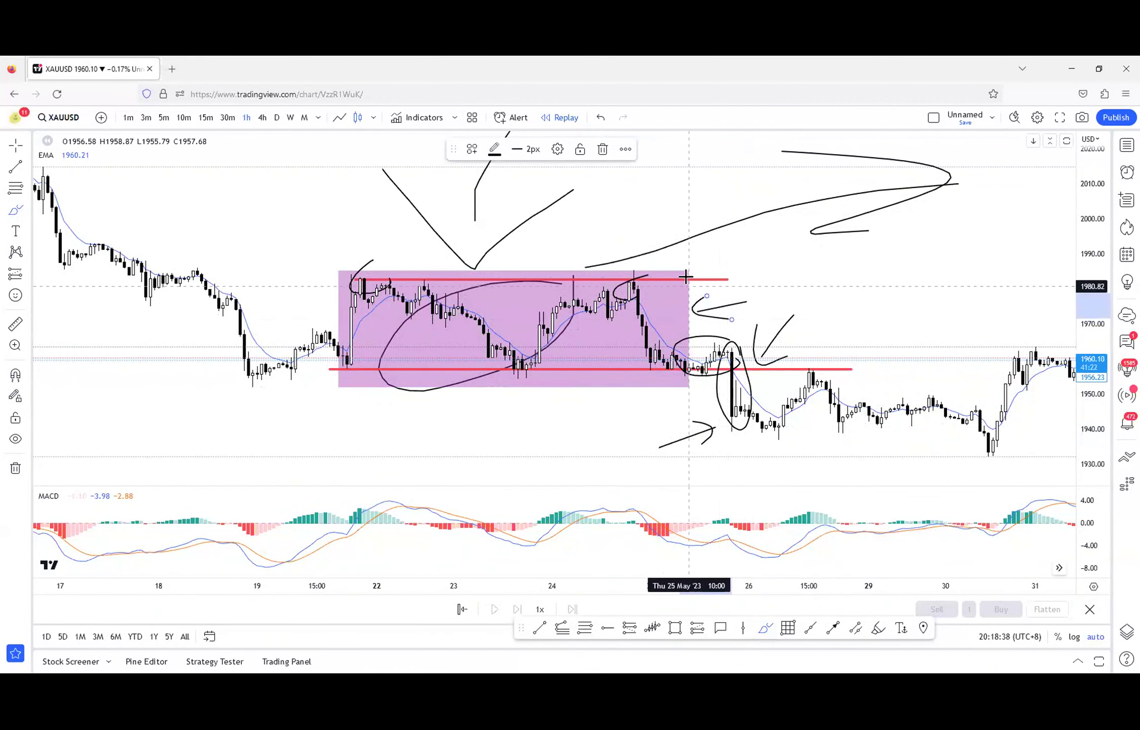
# - Brush a curve extending the upper range line, circle the 26 May high, and undo the falling line drawn from it
pyautogui.moveTo(708, 278); pyautogui.dragTo(936, 276)
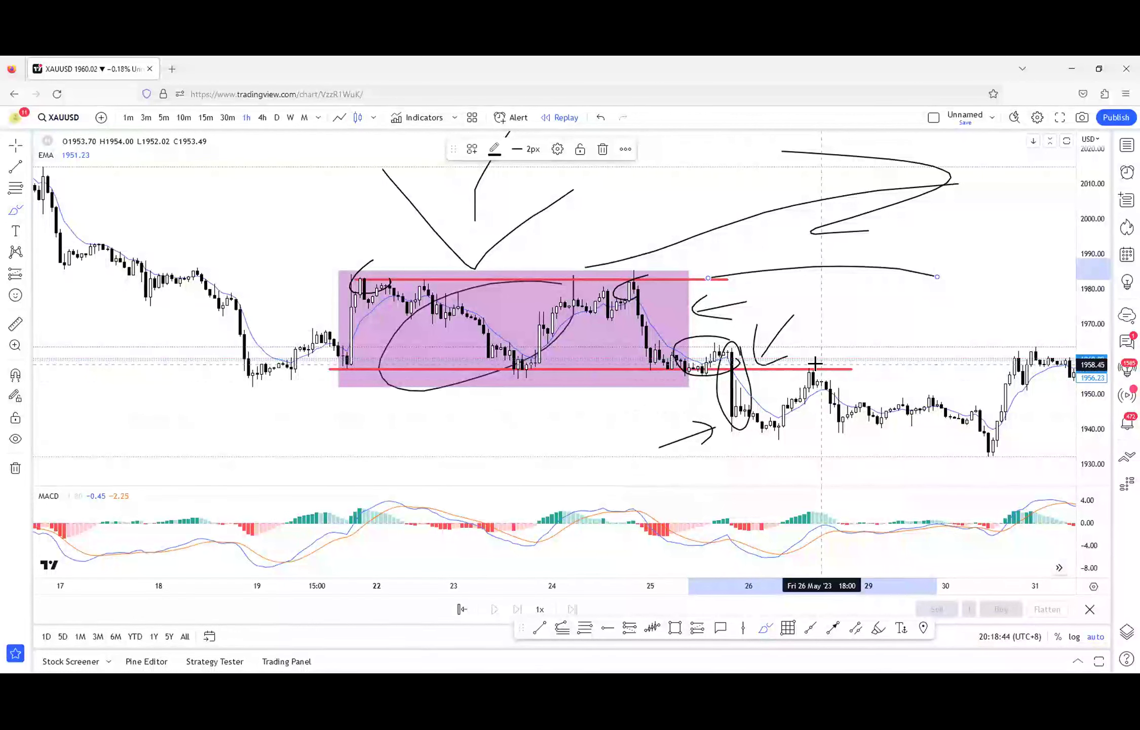
pyautogui.moveTo(824, 364)
pyautogui.mouseDown()
pyautogui.moveTo(809, 375)
pyautogui.moveTo(825, 363)
pyautogui.moveTo(1009, 467)
pyautogui.mouseUp()
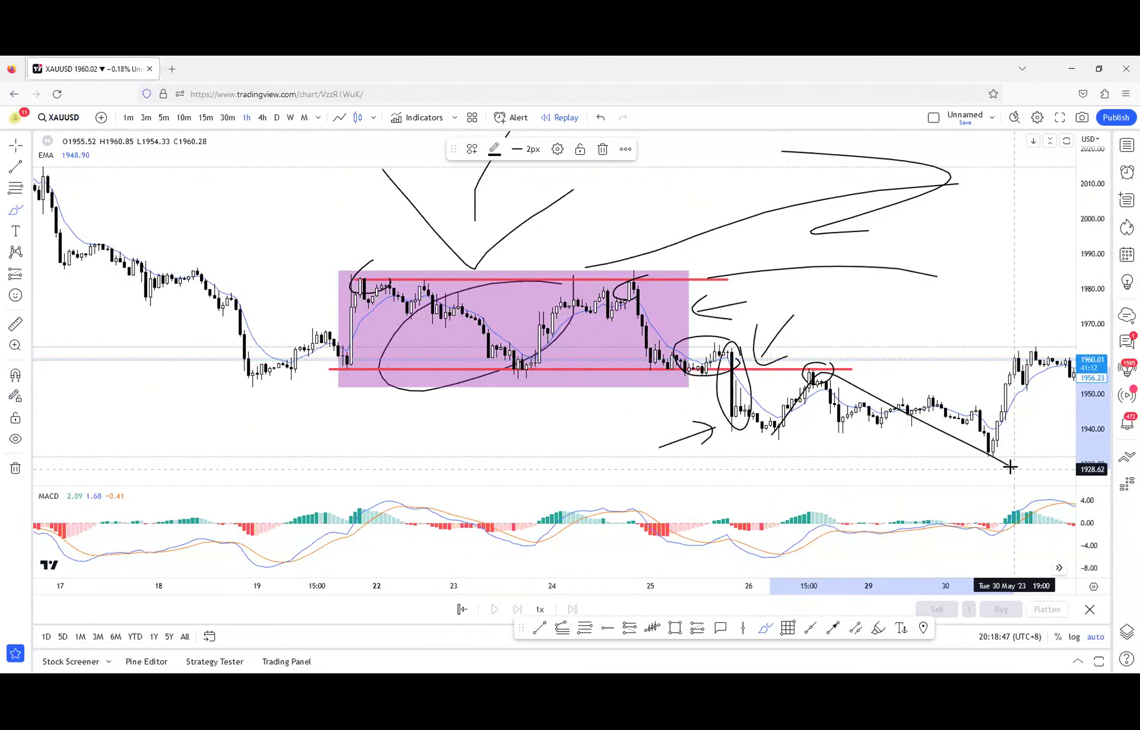
pyautogui.hotkey('ctrl', 'z')
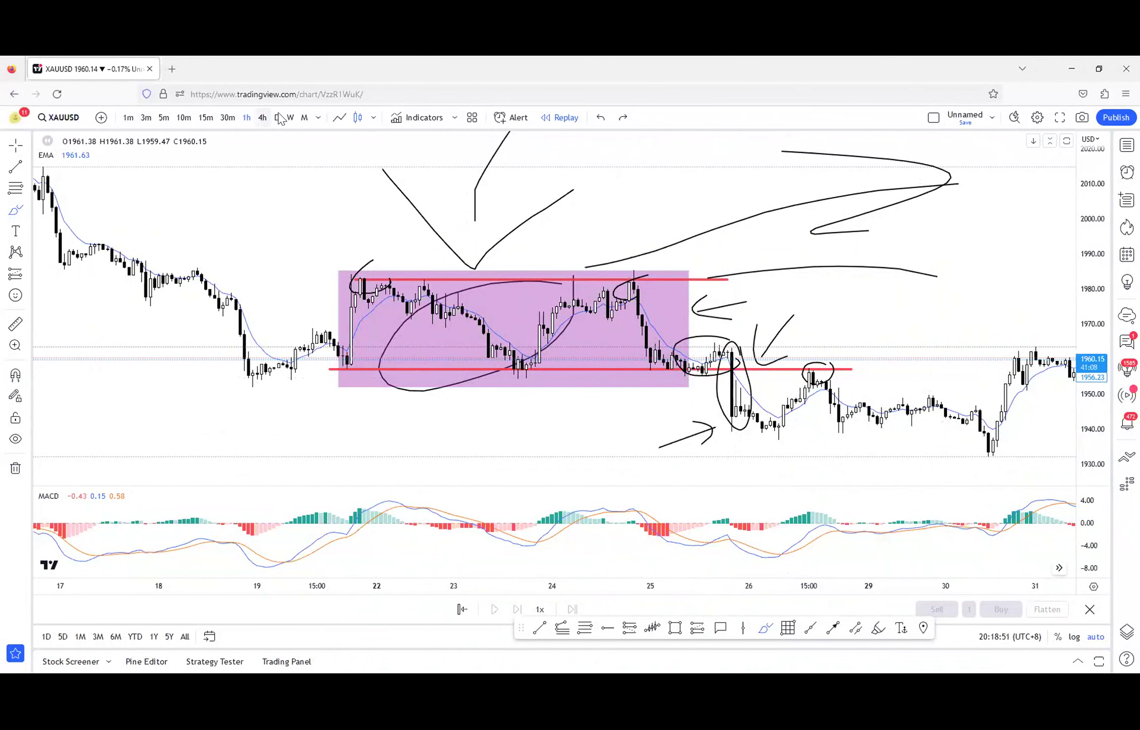
# - Return to the daily timeframe at the most recent candles and clear all drawings
pyautogui.click(13, 463)
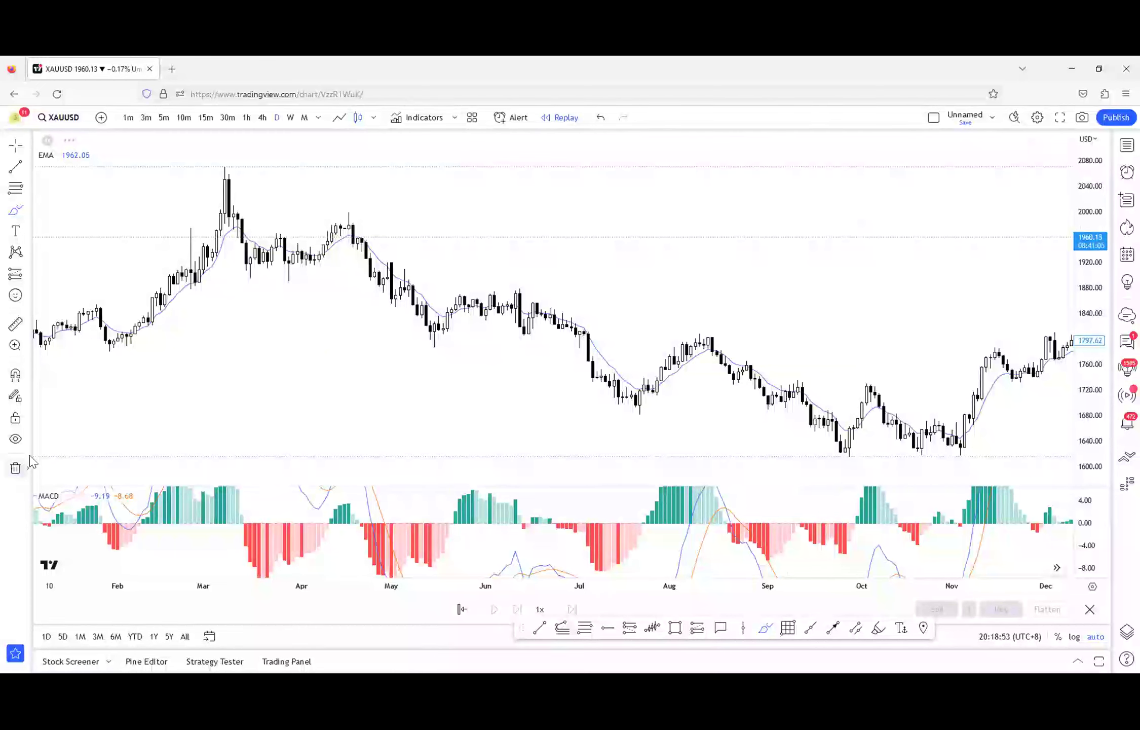
pyautogui.press('Escape')
pyautogui.moveTo(707, 314)
pyautogui.mouseDown()
pyautogui.moveTo(203, 336)
pyautogui.moveTo(309, 326)
pyautogui.mouseUp()
pyautogui.moveTo(547, 306); pyautogui.dragTo(907, 304)
pyautogui.scroll(5, 899, 282)
pyautogui.scroll(1, 814, 279)
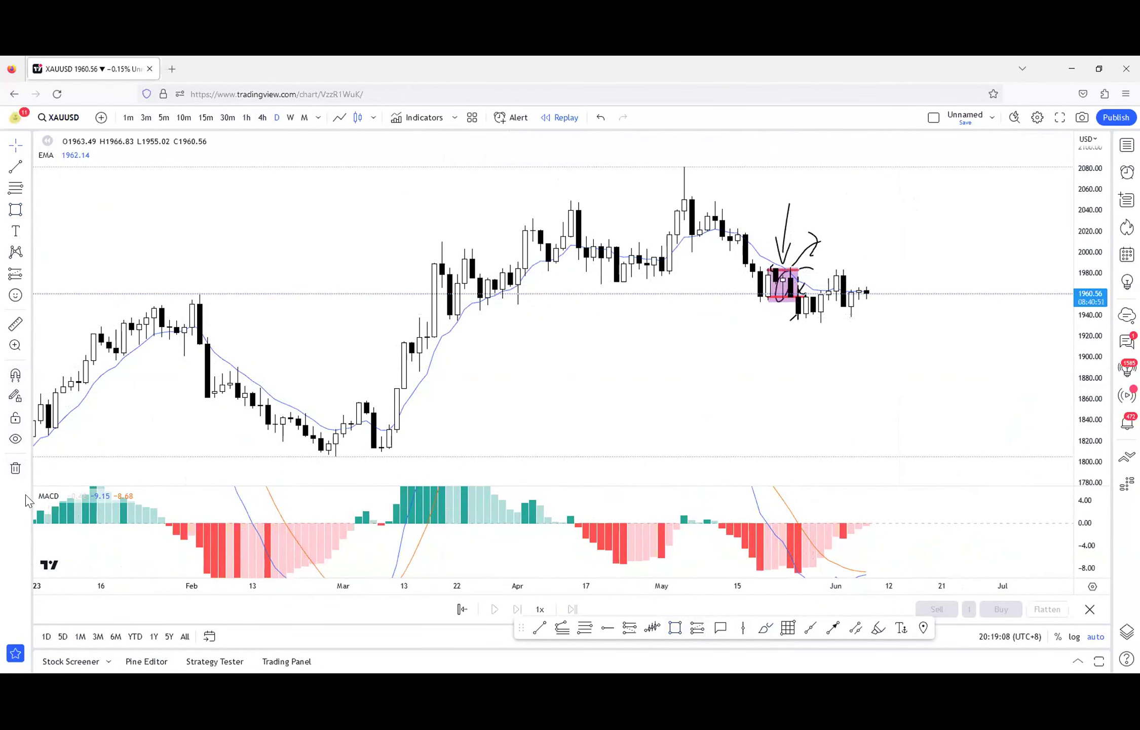
pyautogui.click(19, 465)
pyautogui.click(65, 467)
# - With magnet snapping on, draw a rectangle zone from the 23 May daily candle between 1954.31 and 1977.72, extended to 12 June
pyautogui.click(675, 627)
pyautogui.click(16, 374)
pyautogui.click(783, 300)
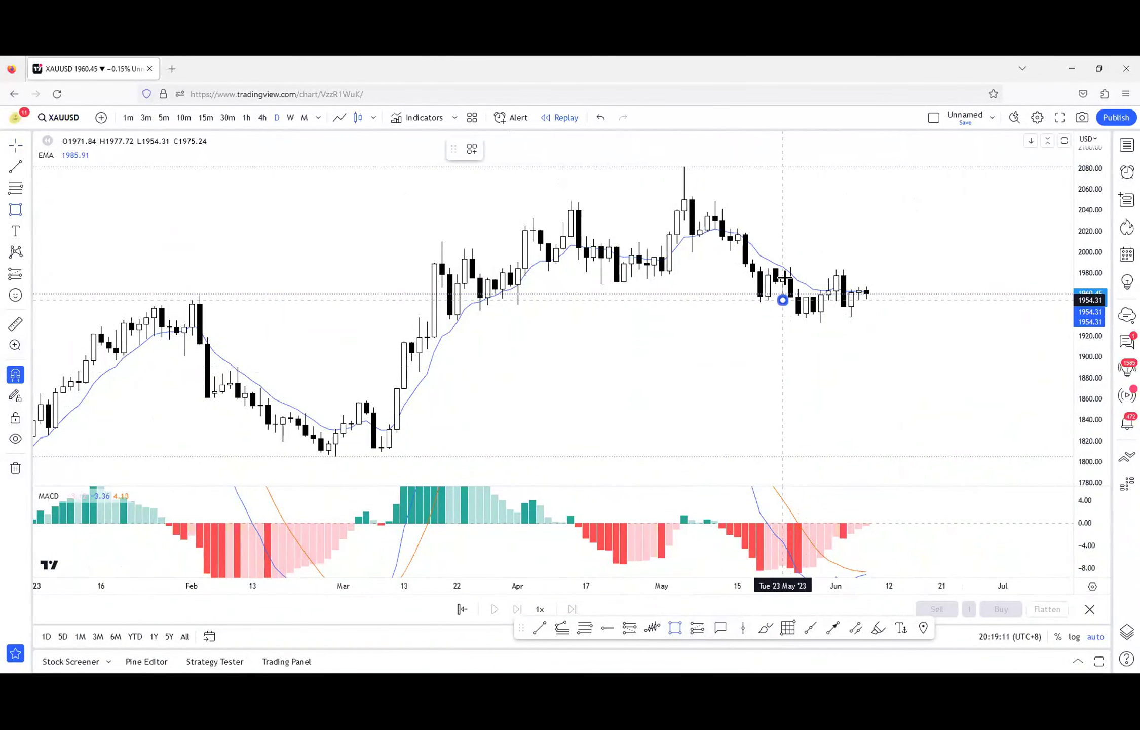
pyautogui.click(783, 276)
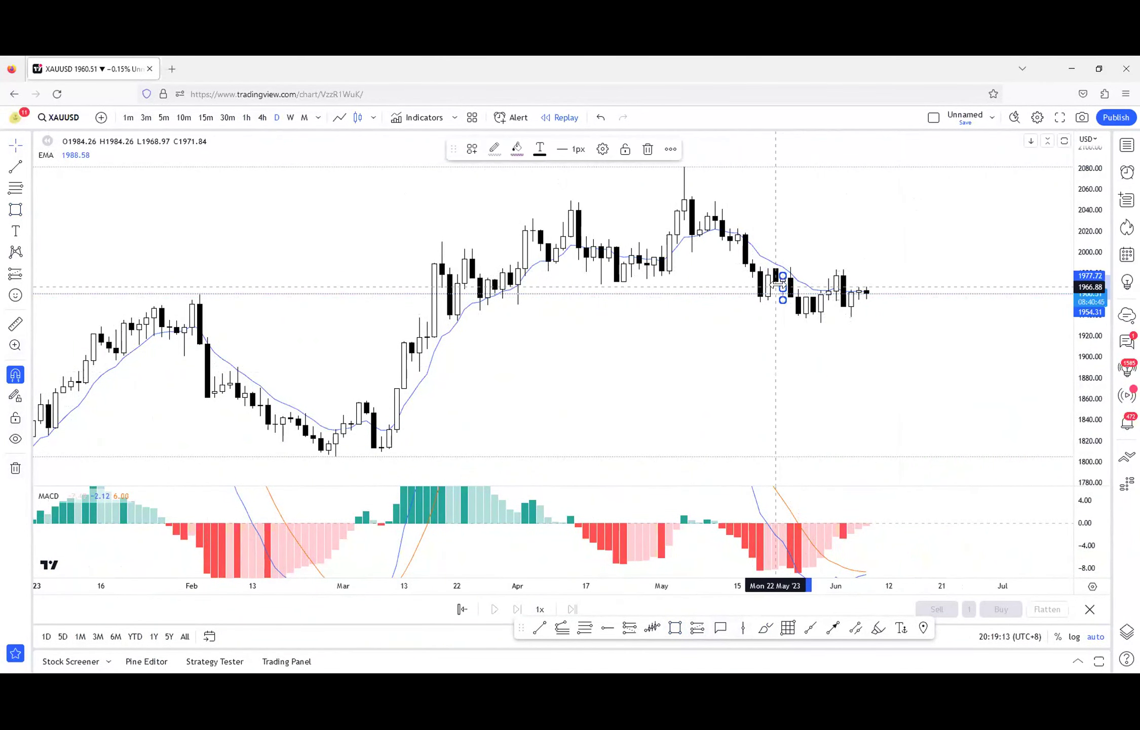
pyautogui.moveTo(783, 288); pyautogui.dragTo(890, 288)
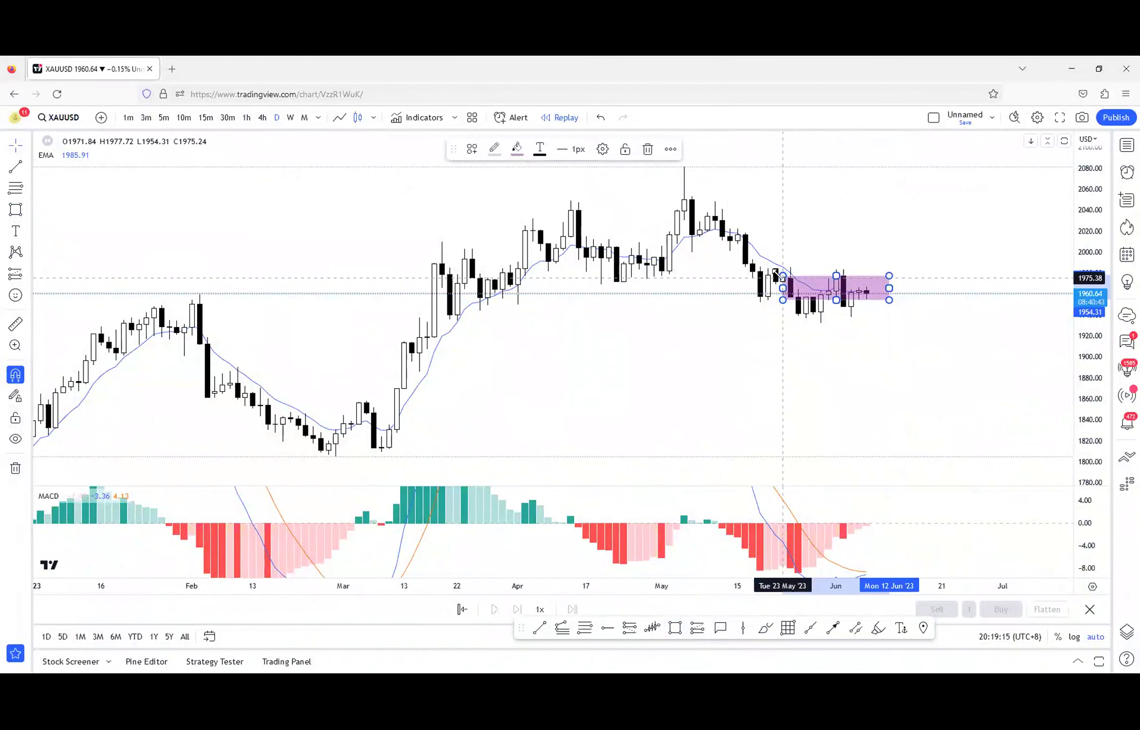
# - Shorten the 23 May zone so it ends about 31 May, and switch to the 4-hour timeframe
pyautogui.click(873, 246)
pyautogui.scroll(3, 873, 246)
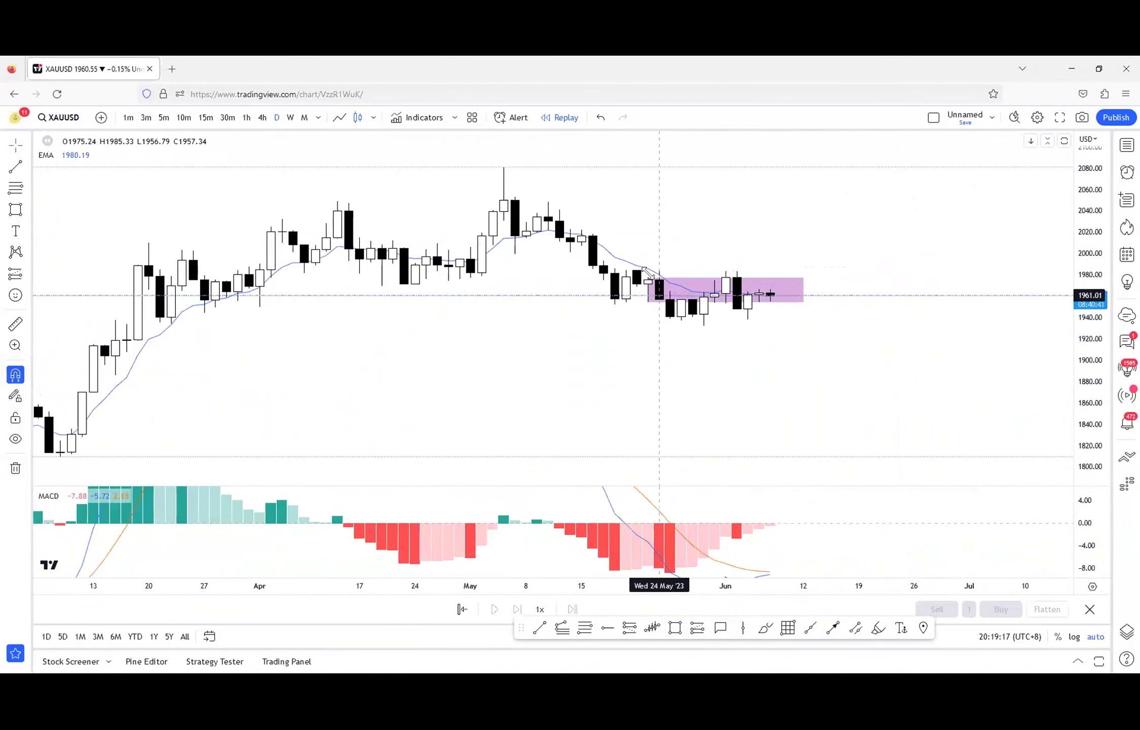
pyautogui.click(741, 287)
pyautogui.moveTo(804, 289); pyautogui.dragTo(714, 290)
pyautogui.click(262, 117)
pyautogui.scroll(-5, 646, 362)
pyautogui.click(614, 631)
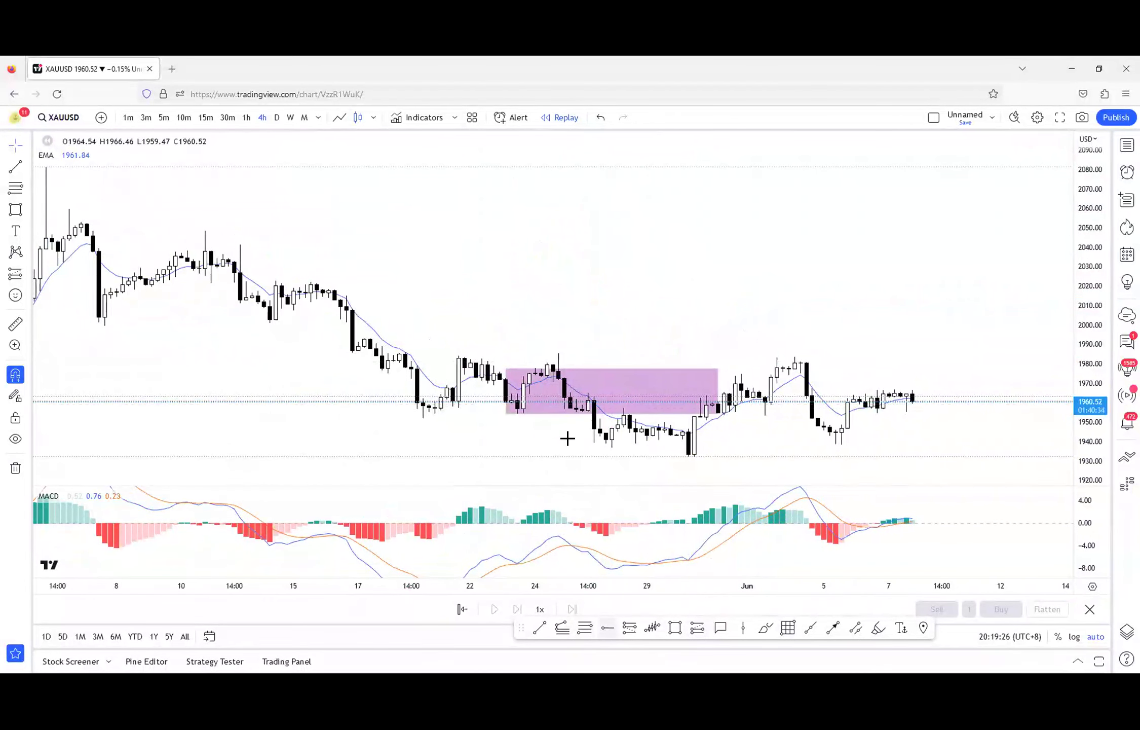
pyautogui.click(512, 414)
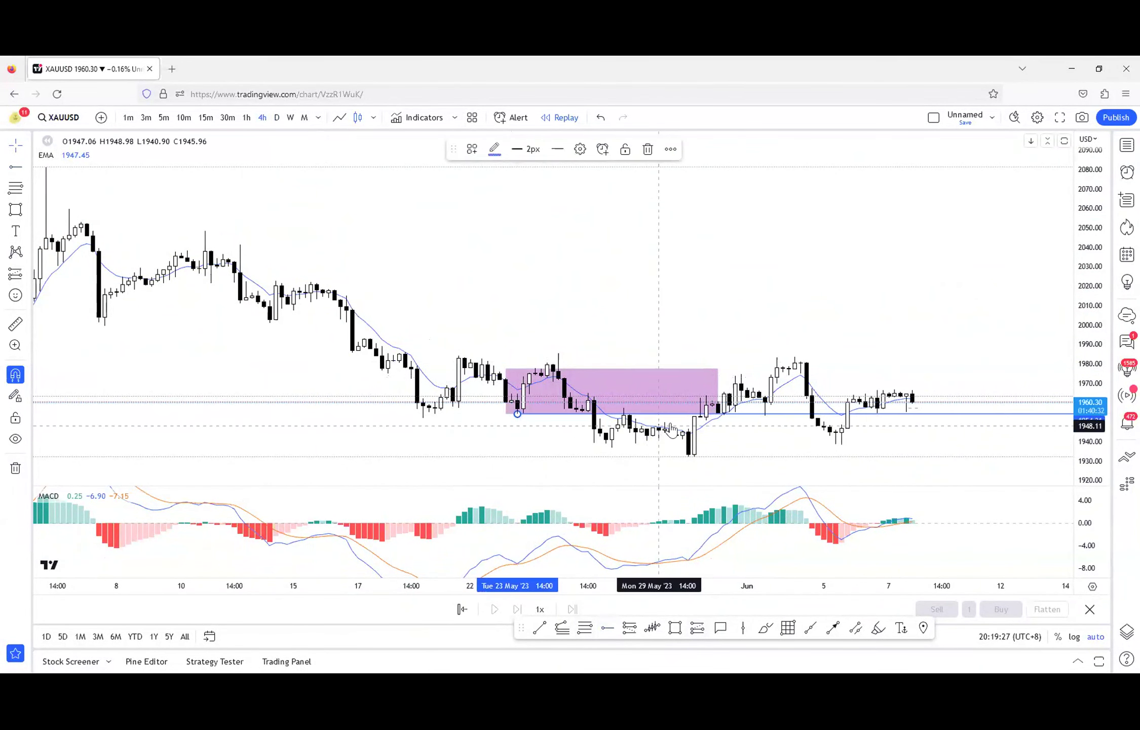
pyautogui.press('Delete')
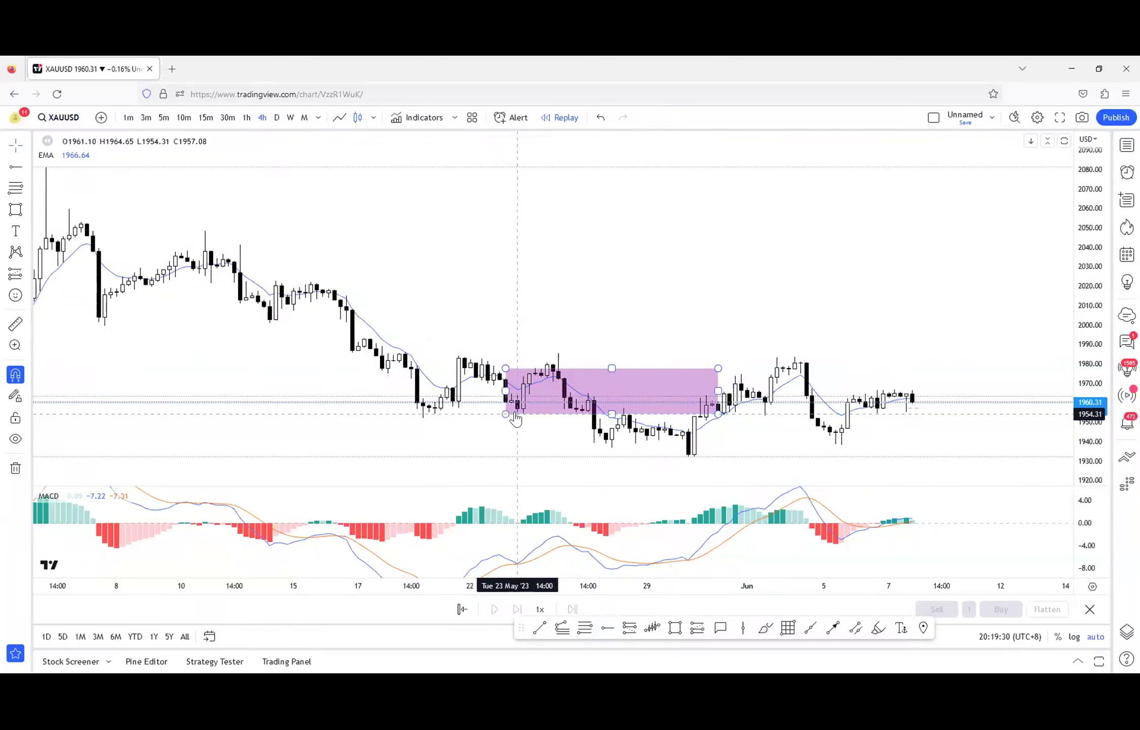
# - Draw a trend line along the zone's lower edge at 1954.31 from 23 May 14:00 to 30 May 18:00
pyautogui.click(510, 416)
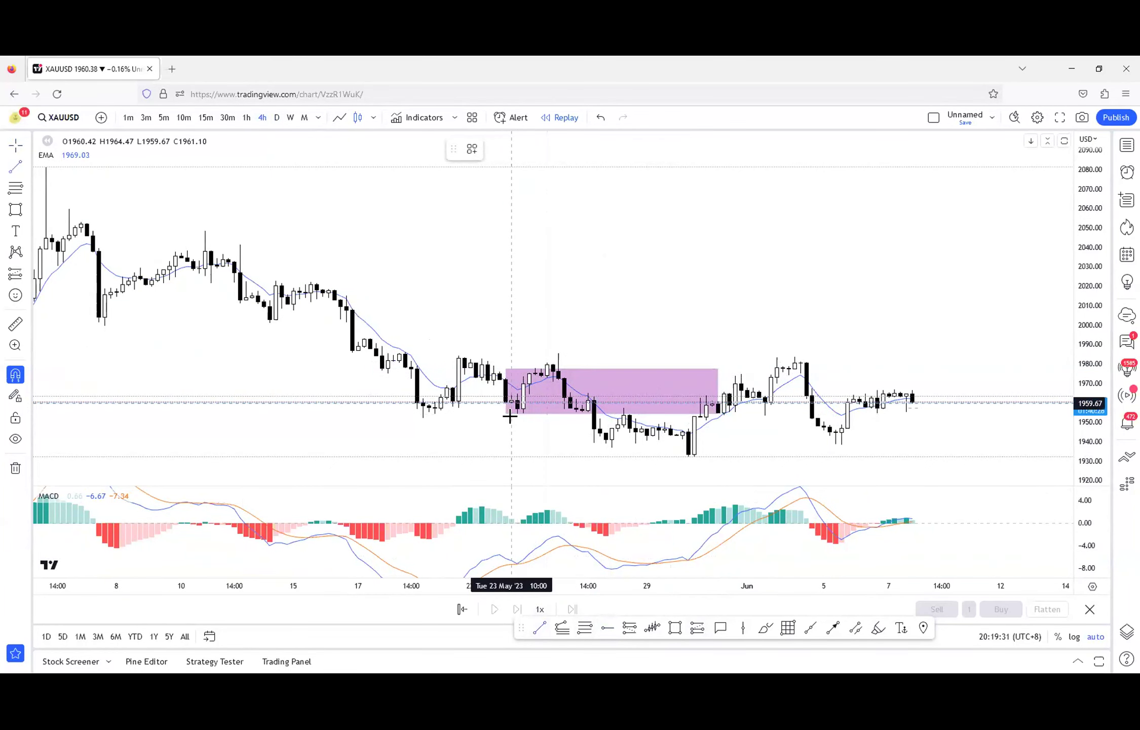
pyautogui.click(699, 413)
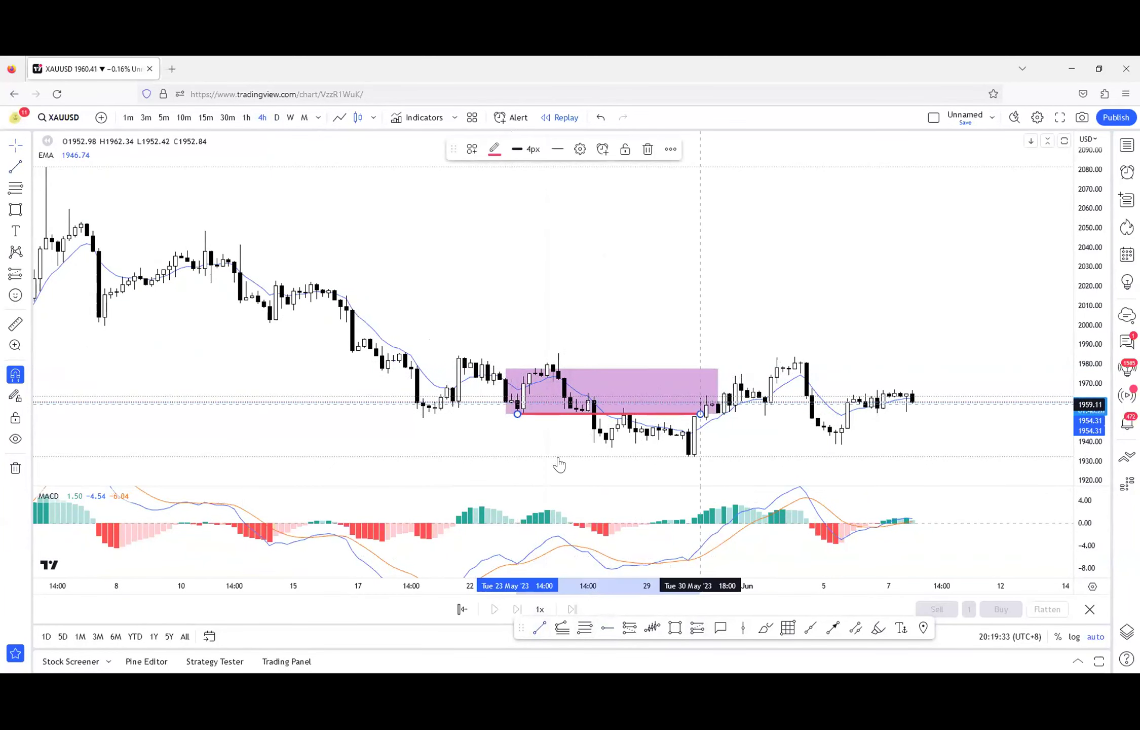
pyautogui.press('Escape')
# - With magnet snapping off, brush a circle around the 26 May retest of the lower edge and a line down to the 30 May low
pyautogui.click(766, 628)
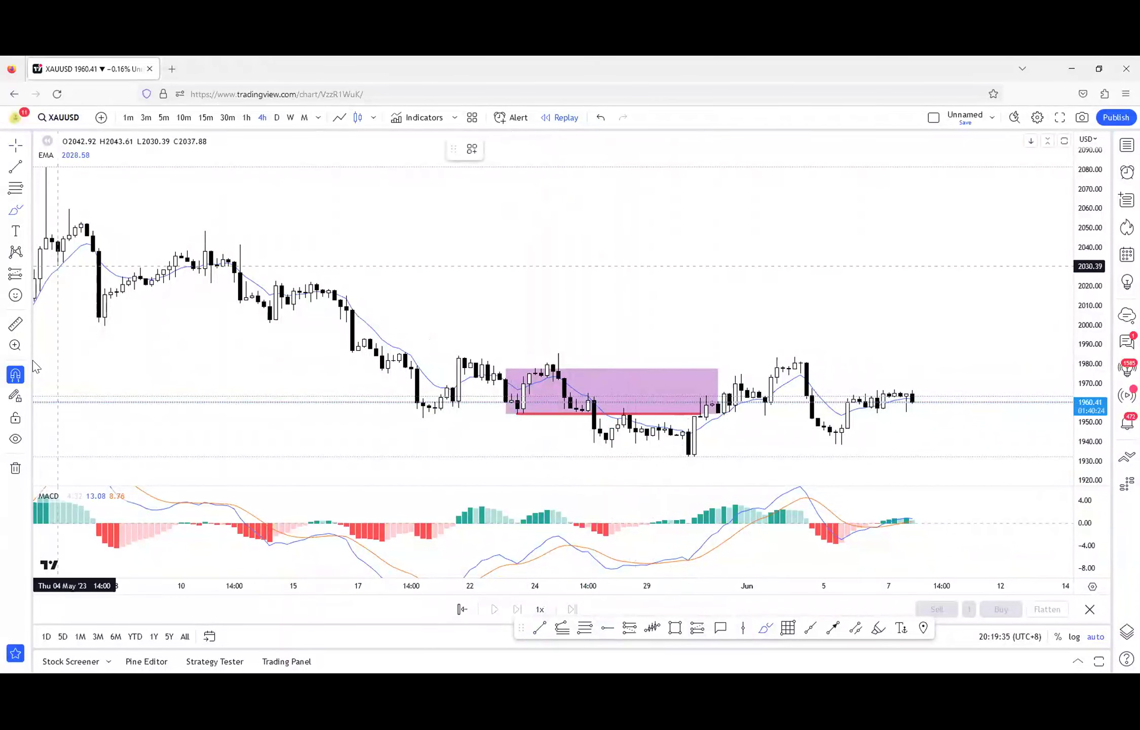
pyautogui.moveTo(615, 397)
pyautogui.mouseDown()
pyautogui.moveTo(608, 421)
pyautogui.moveTo(646, 405)
pyautogui.moveTo(692, 454)
pyautogui.mouseUp()
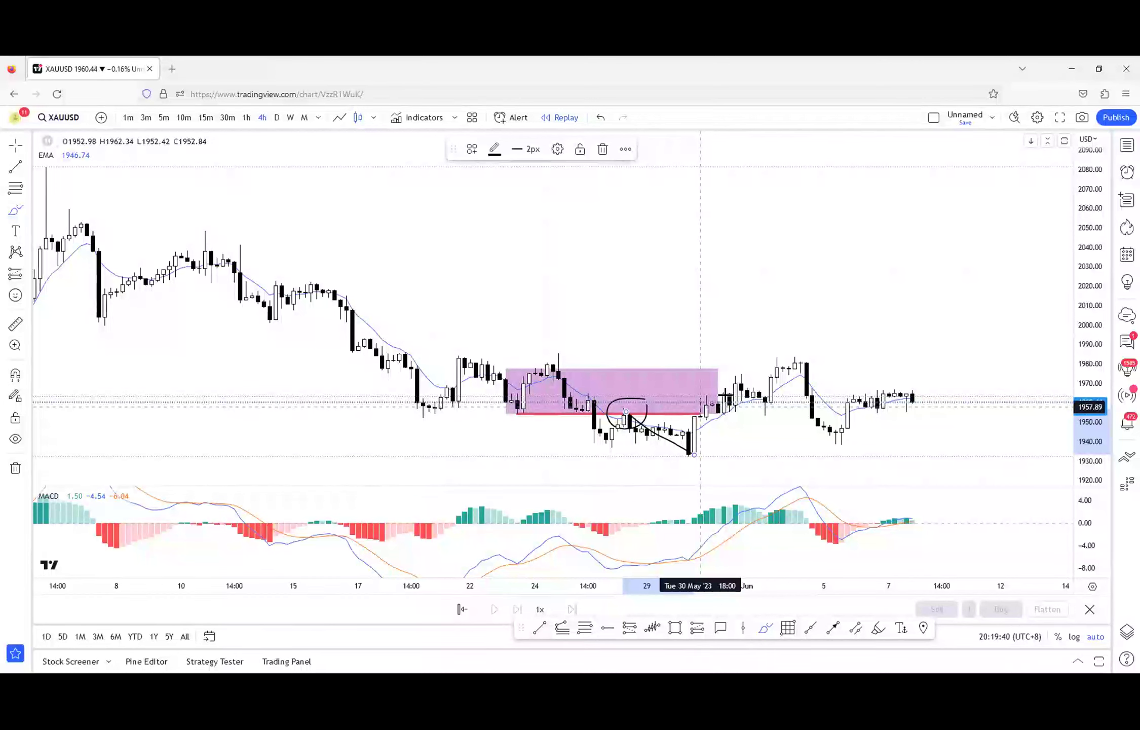
pyautogui.press('Escape')
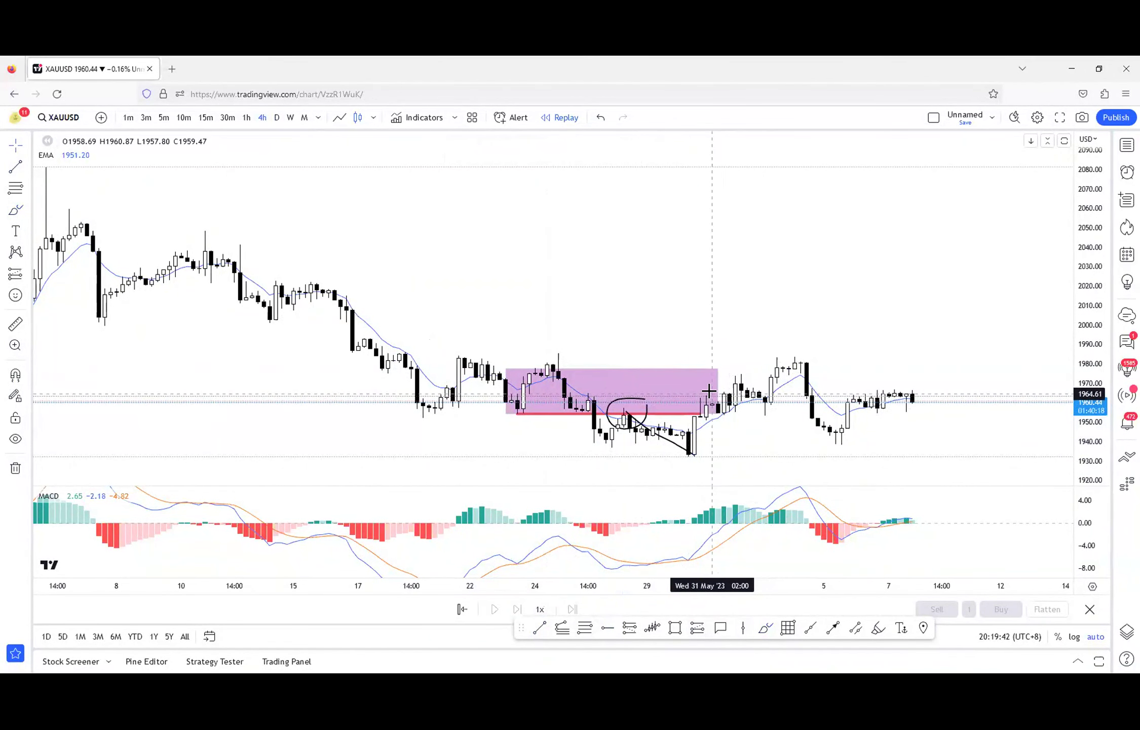
# - Extend the zone to 1 June 14:00, circle the price action inside its end with the brush, and add an arrow down to it
pyautogui.moveTo(716, 391); pyautogui.dragTo(764, 391)
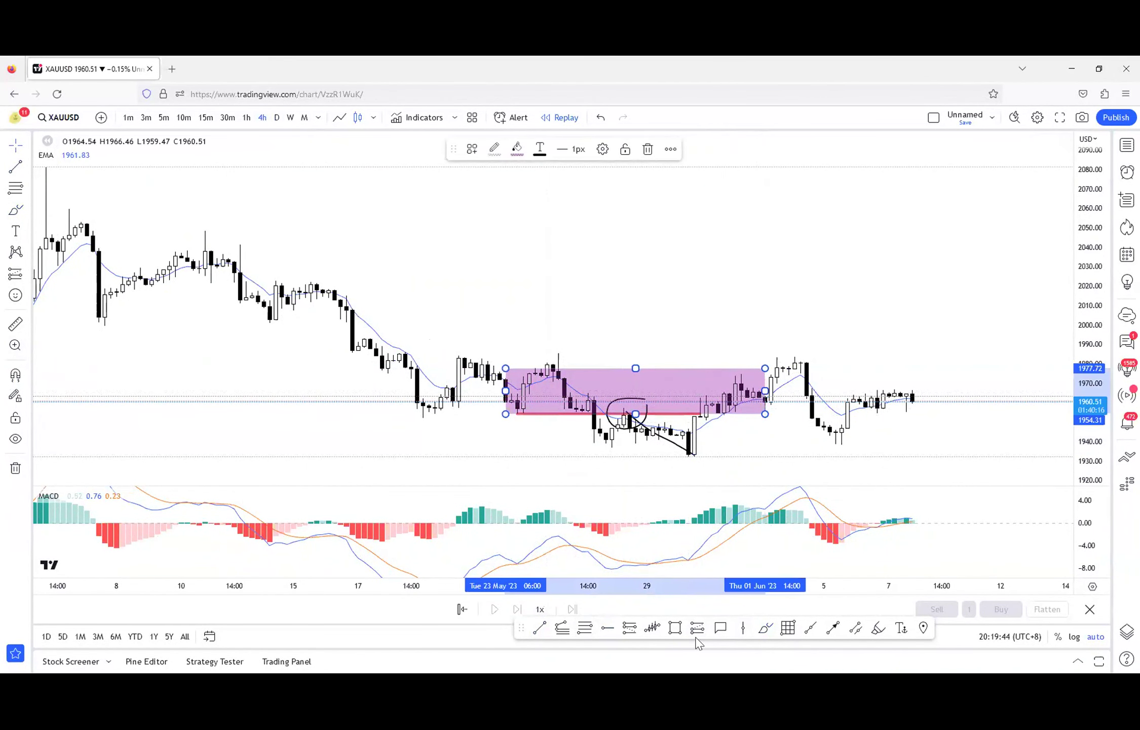
pyautogui.click(766, 628)
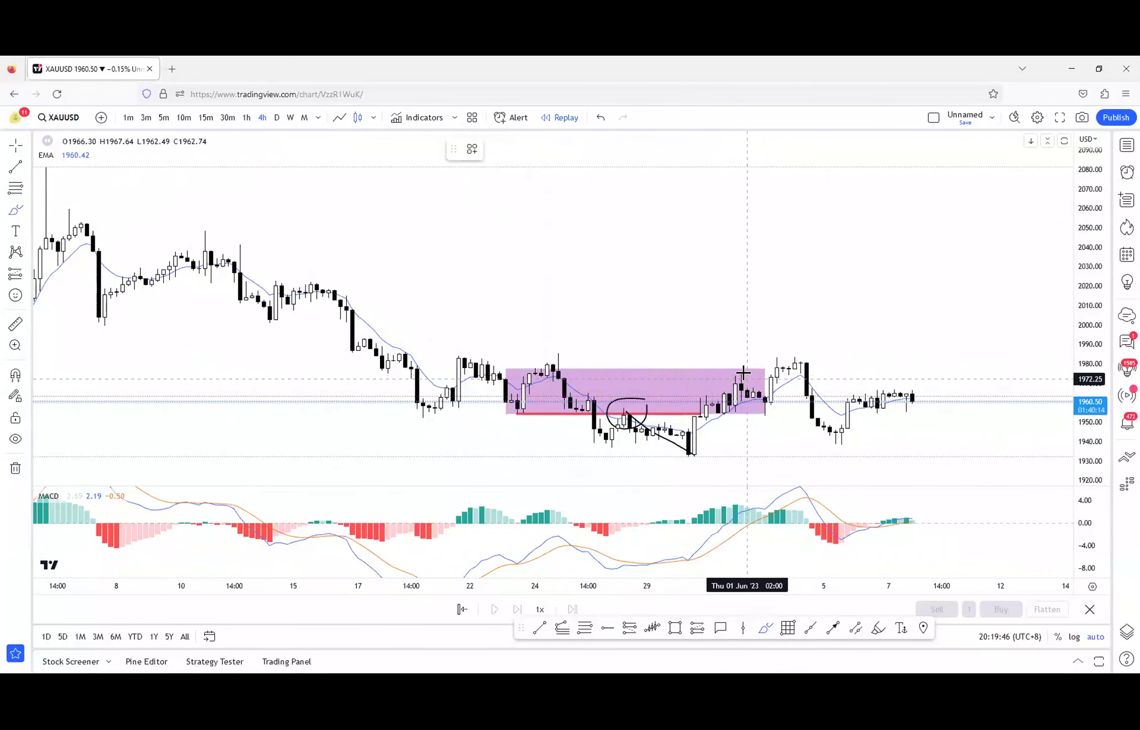
pyautogui.moveTo(746, 376); pyautogui.dragTo(707, 394)
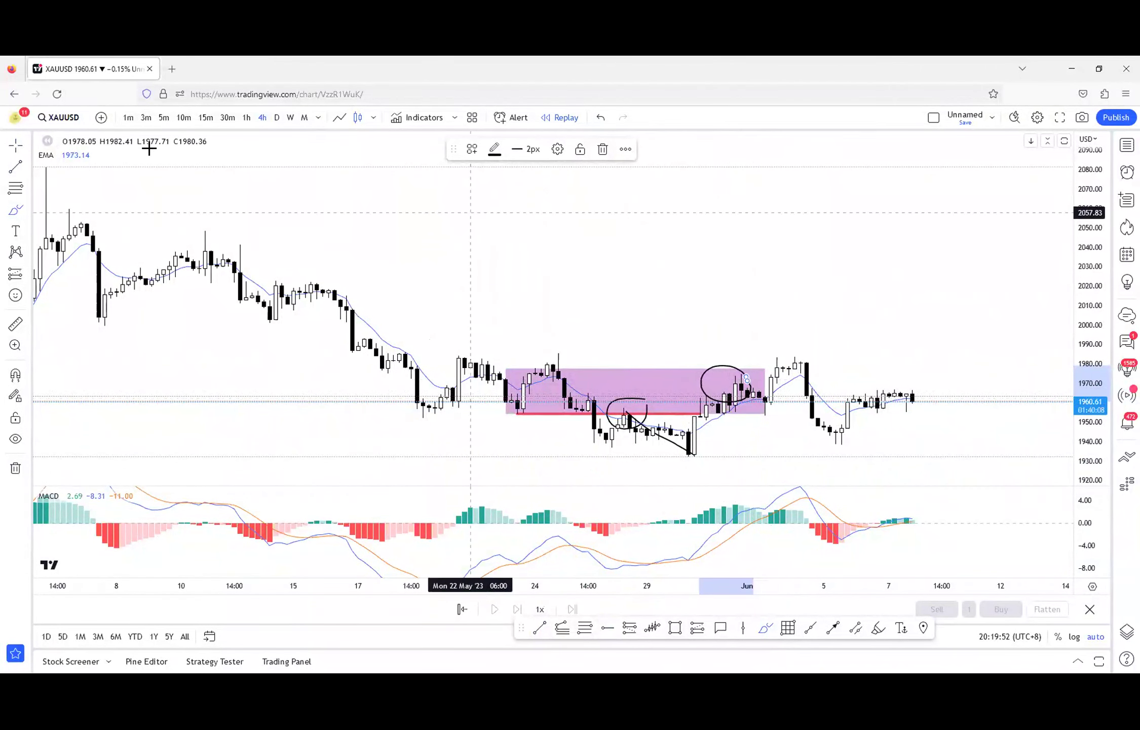
pyautogui.moveTo(738, 349)
pyautogui.mouseDown()
pyautogui.moveTo(752, 312)
pyautogui.moveTo(738, 350)
pyautogui.moveTo(748, 343)
pyautogui.mouseUp()
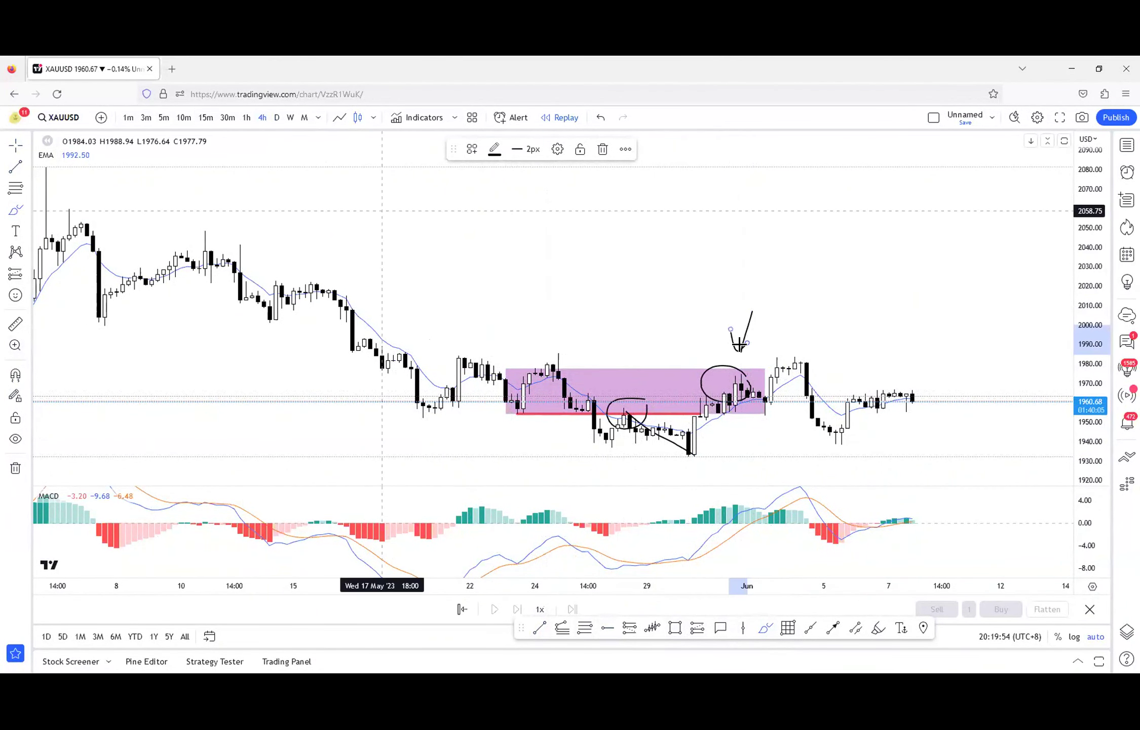
# - Switch to the 15-minute timeframe at the 23 May zone and select the circle around the late-May to 1 June price action
pyautogui.click(206, 118)
pyautogui.scroll(-15, 460, 224)
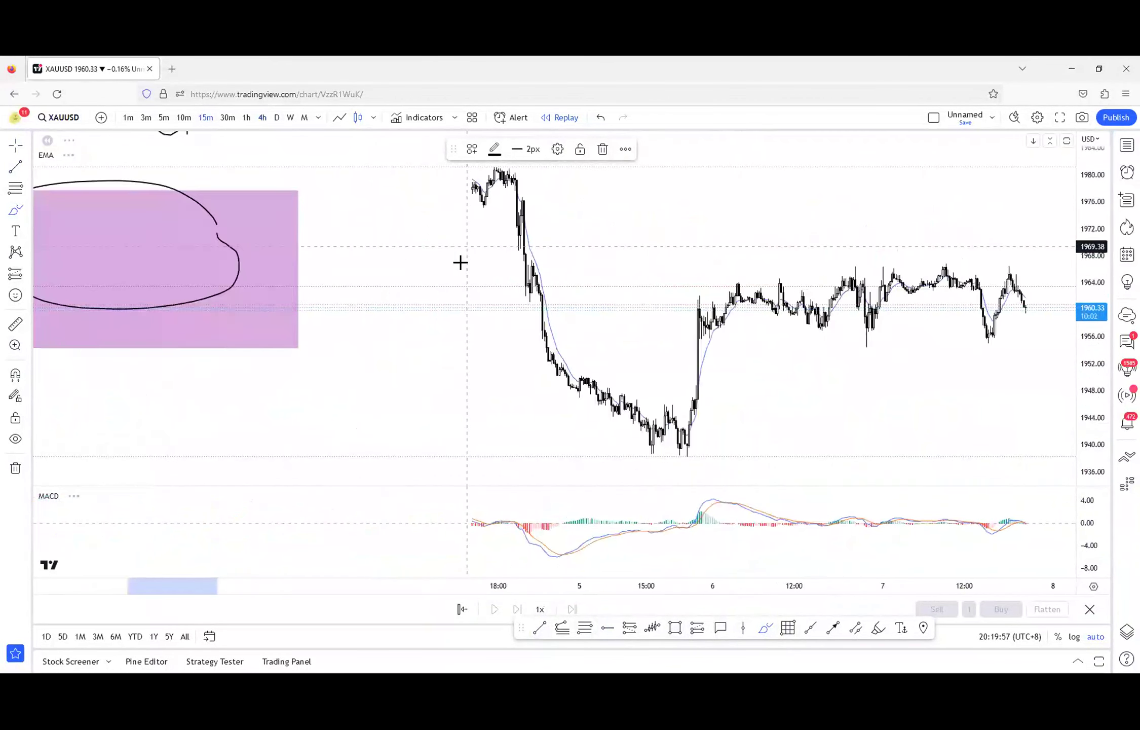
pyautogui.scroll(-1, 452, 273)
pyautogui.press('Escape')
pyautogui.moveTo(848, 426); pyautogui.dragTo(986, 417)
pyautogui.scroll(6, 840, 394)
pyautogui.scroll(3, 439, 382)
pyautogui.moveTo(583, 380); pyautogui.dragTo(968, 395)
pyautogui.click(805, 263)
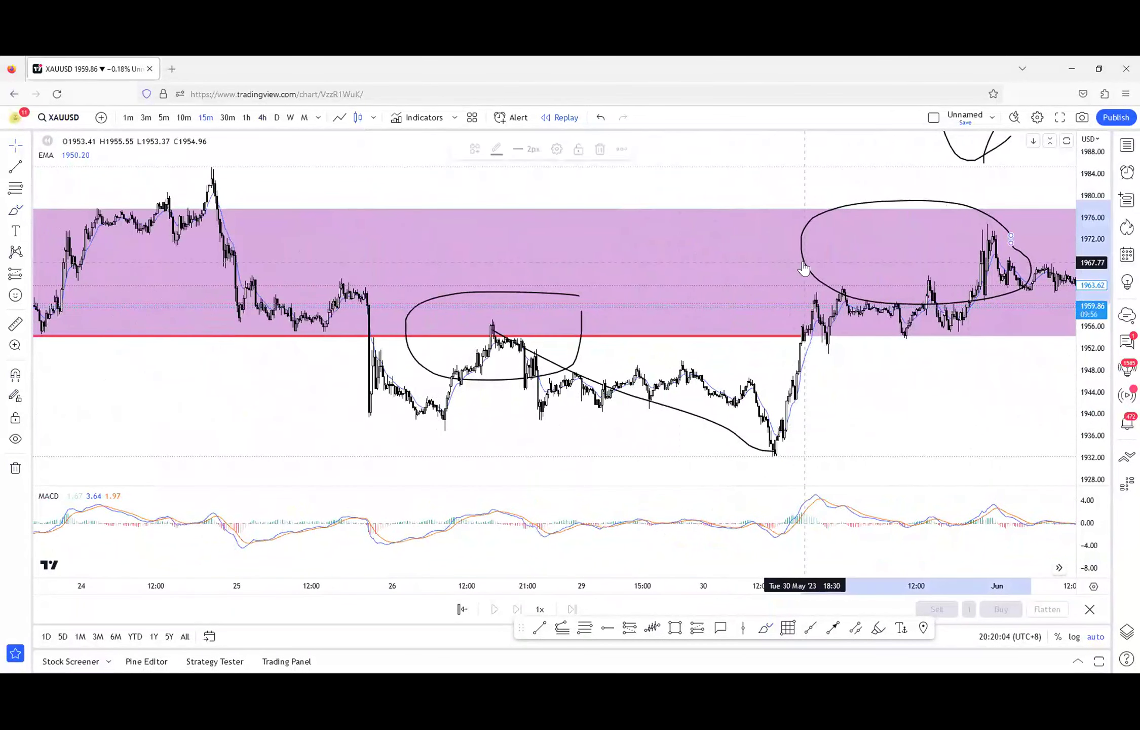
# - Replace the circle around the late-May to 1 June price action with a brushed arrow at the 26 May retest and a letter D beside it
pyautogui.press('Delete')
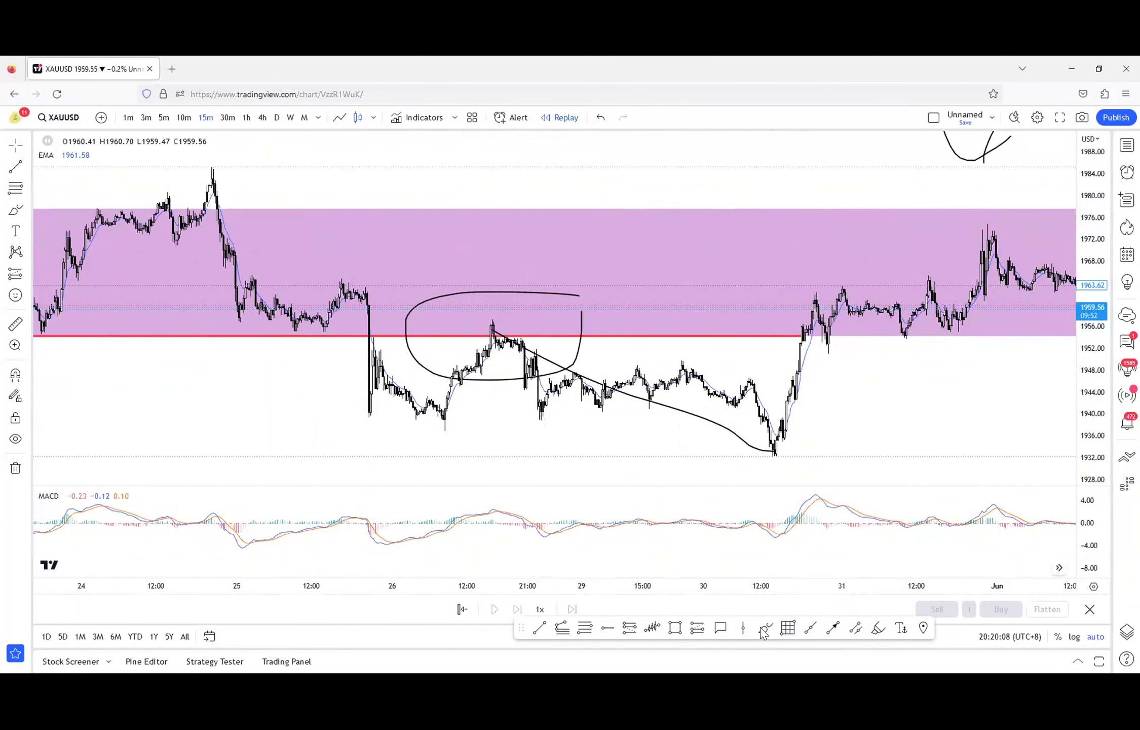
pyautogui.moveTo(507, 270); pyautogui.dragTo(578, 223)
pyautogui.moveTo(497, 229); pyautogui.dragTo(557, 265)
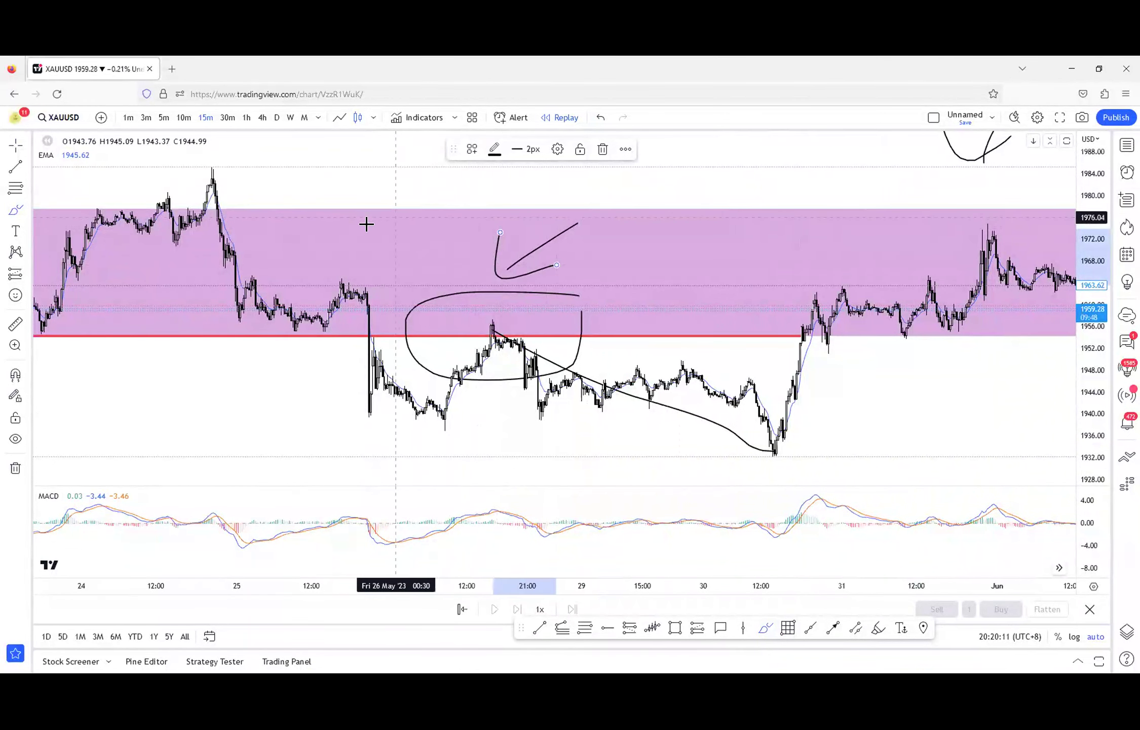
pyautogui.moveTo(366, 223); pyautogui.dragTo(355, 252)
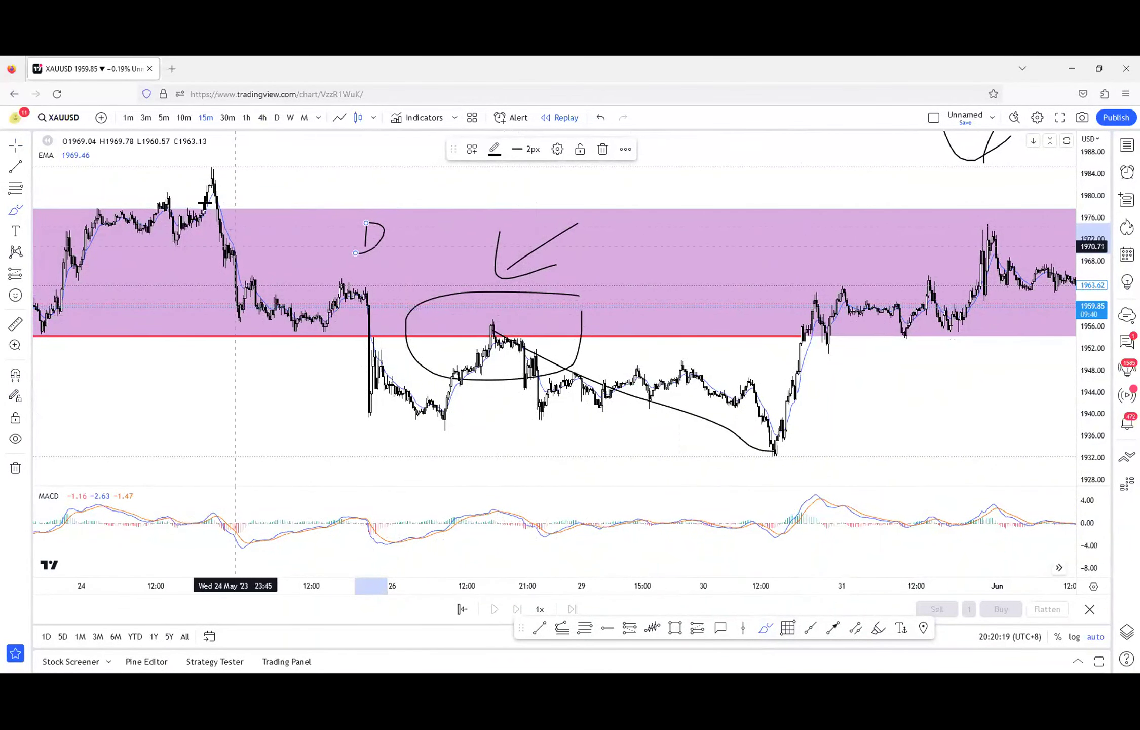
# - Undo a traced swing line over the 24 to 26 May decline and brush a descending zigzag in the blank area below the zone
pyautogui.moveTo(205, 180)
pyautogui.mouseDown()
pyautogui.moveTo(279, 332)
pyautogui.moveTo(381, 287)
pyautogui.mouseUp()
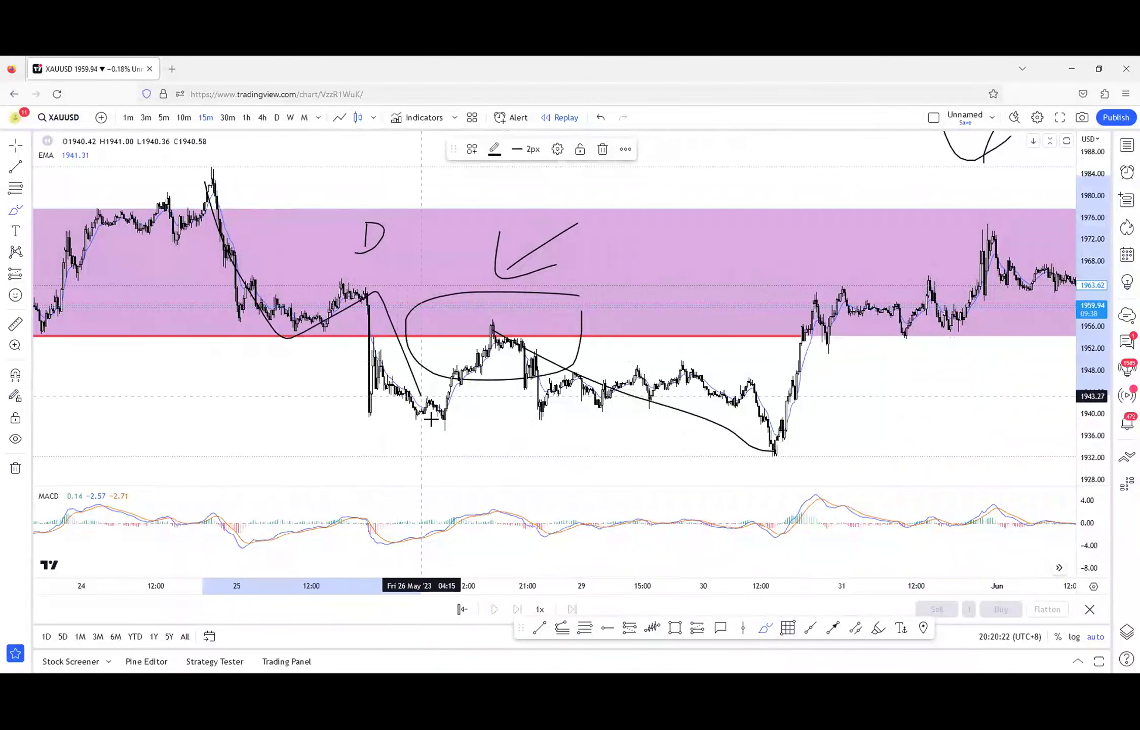
pyautogui.hotkey('ctrl', 'z')
pyautogui.moveTo(174, 401)
pyautogui.mouseDown()
pyautogui.moveTo(250, 448)
pyautogui.moveTo(263, 483)
pyautogui.mouseUp()
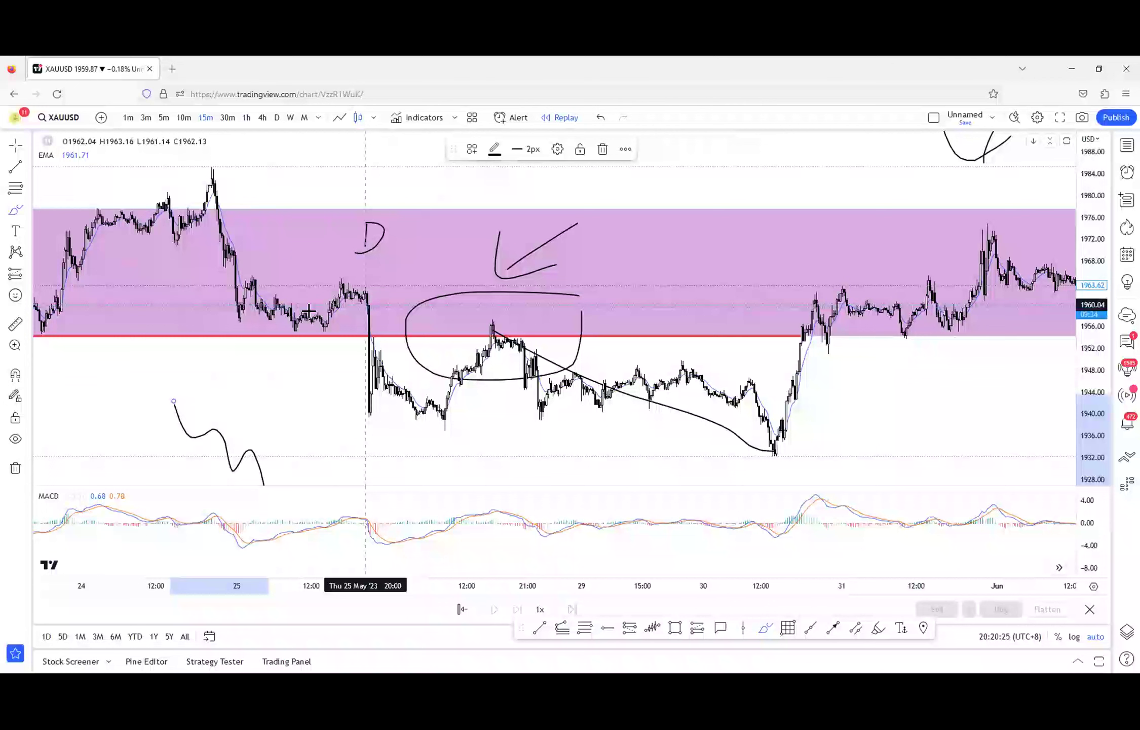
pyautogui.moveTo(208, 422); pyautogui.dragTo(264, 442)
pyautogui.moveTo(160, 394); pyautogui.dragTo(195, 396)
pyautogui.hotkey('ctrl', 'z')
pyautogui.hotkey('ctrl', 'z')
pyautogui.hotkey('ctrl', 'z')
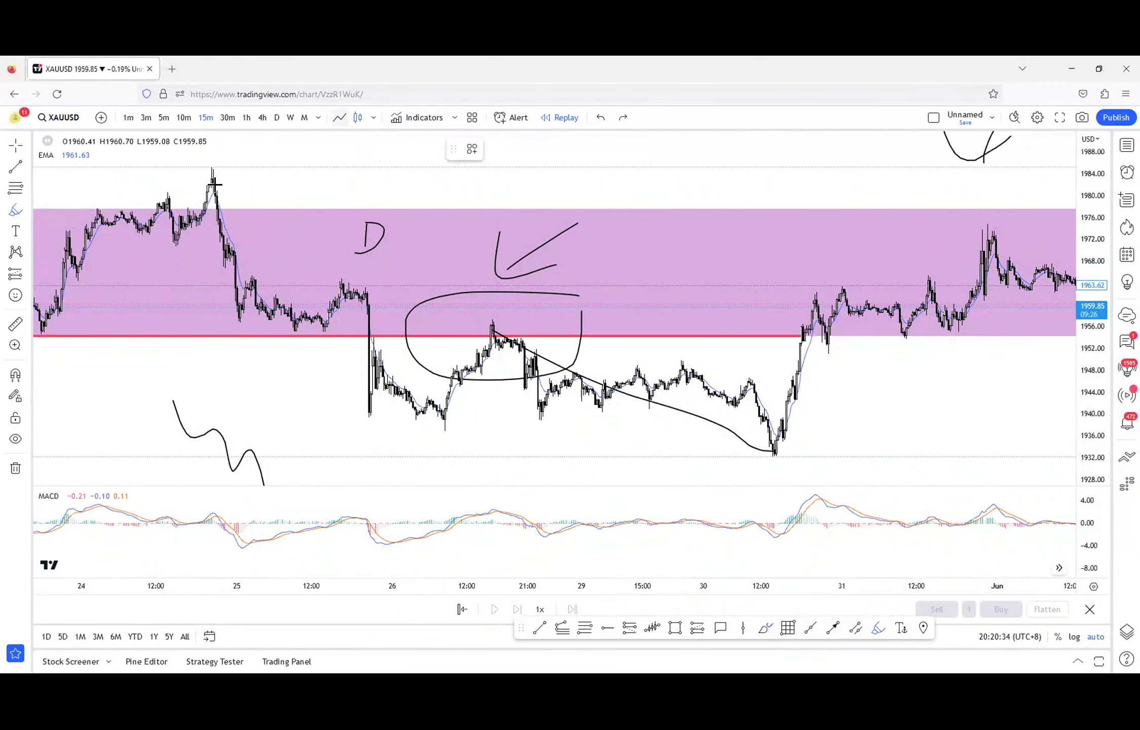
# - Highlight the 24 and 25 May swing highs, the lows after them and the 26 May retest, and return the chart to candles
pyautogui.moveTo(219, 158); pyautogui.dragTo(229, 163)
pyautogui.moveTo(369, 279)
pyautogui.mouseDown()
pyautogui.moveTo(318, 298)
pyautogui.moveTo(384, 283)
pyautogui.mouseUp()
pyautogui.moveTo(224, 311); pyautogui.dragTo(259, 314)
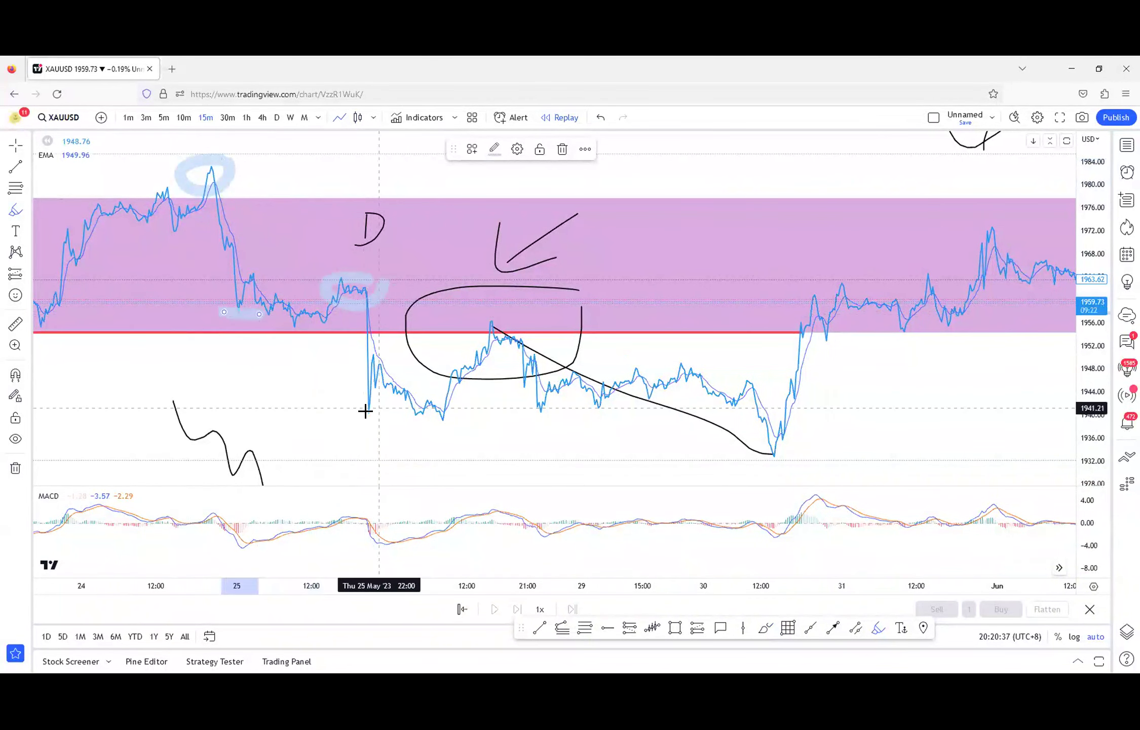
pyautogui.moveTo(353, 407); pyautogui.dragTo(412, 411)
pyautogui.moveTo(486, 325); pyautogui.dragTo(550, 319)
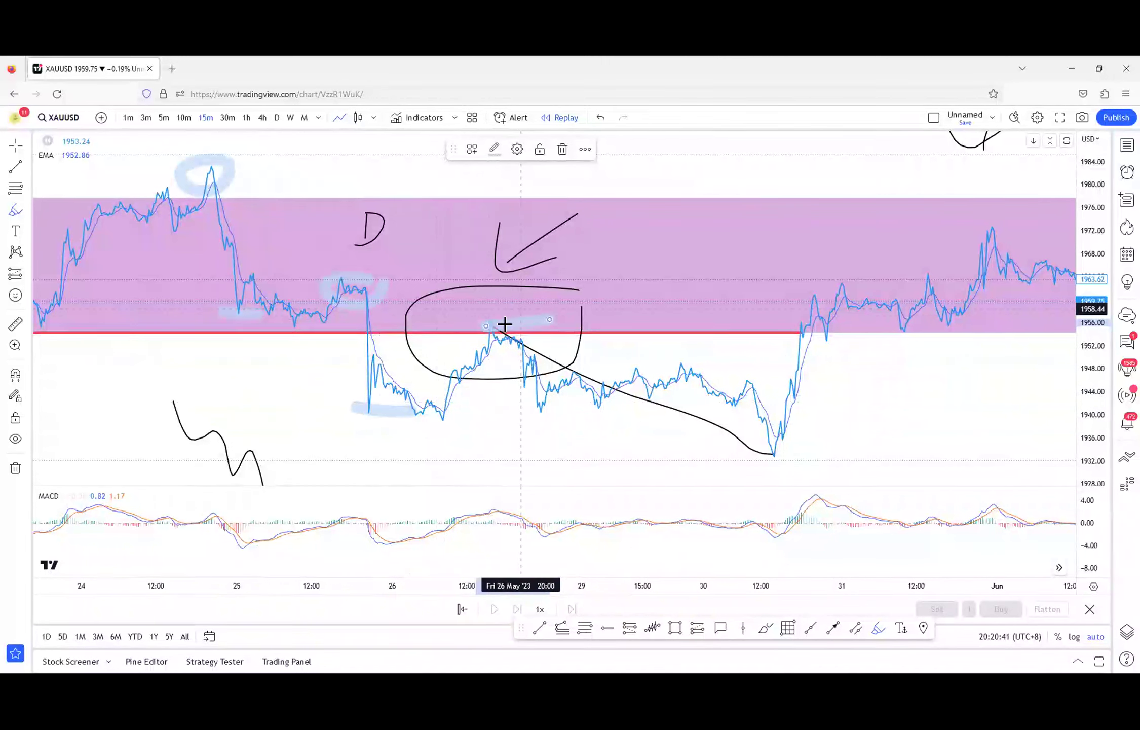
pyautogui.click(358, 117)
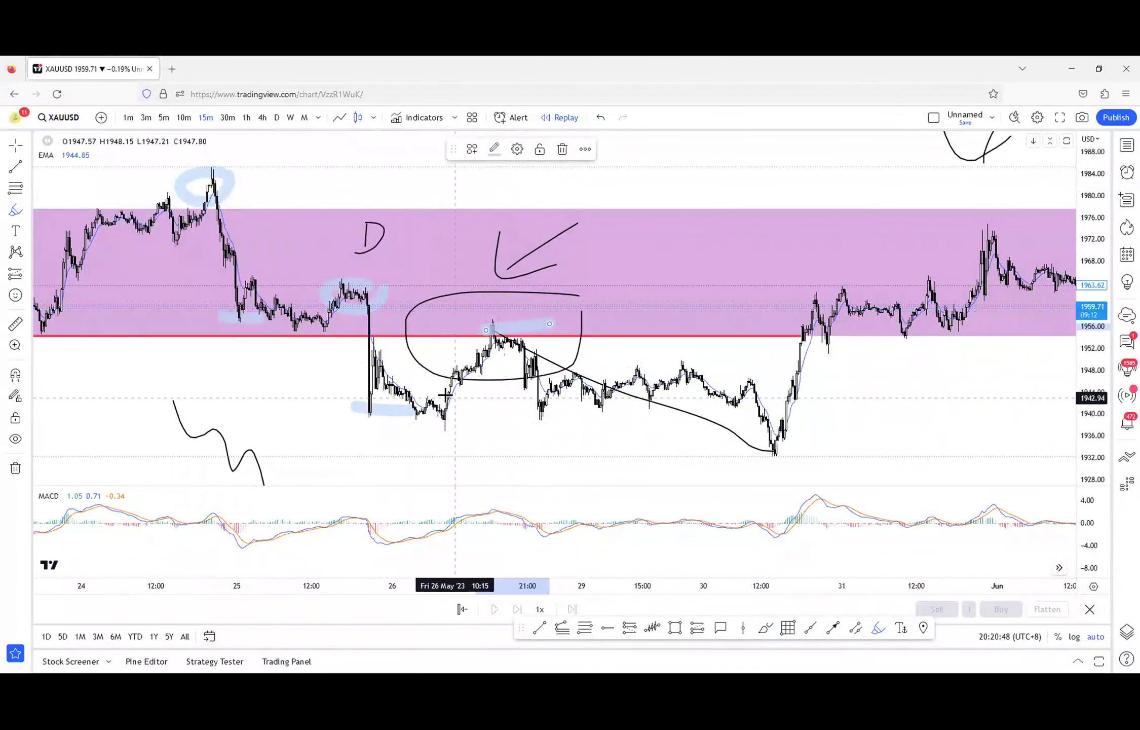
# - Replace the large circle with a small one around the 26 May retest high, and brush a downward arrow and a double-headed arrow spanning the zone's height
pyautogui.click(430, 364)
pyautogui.press('Delete')
pyautogui.click(765, 627)
pyautogui.moveTo(507, 353); pyautogui.dragTo(479, 337)
pyautogui.moveTo(679, 232)
pyautogui.mouseDown()
pyautogui.moveTo(613, 275)
pyautogui.moveTo(615, 247)
pyautogui.mouseUp()
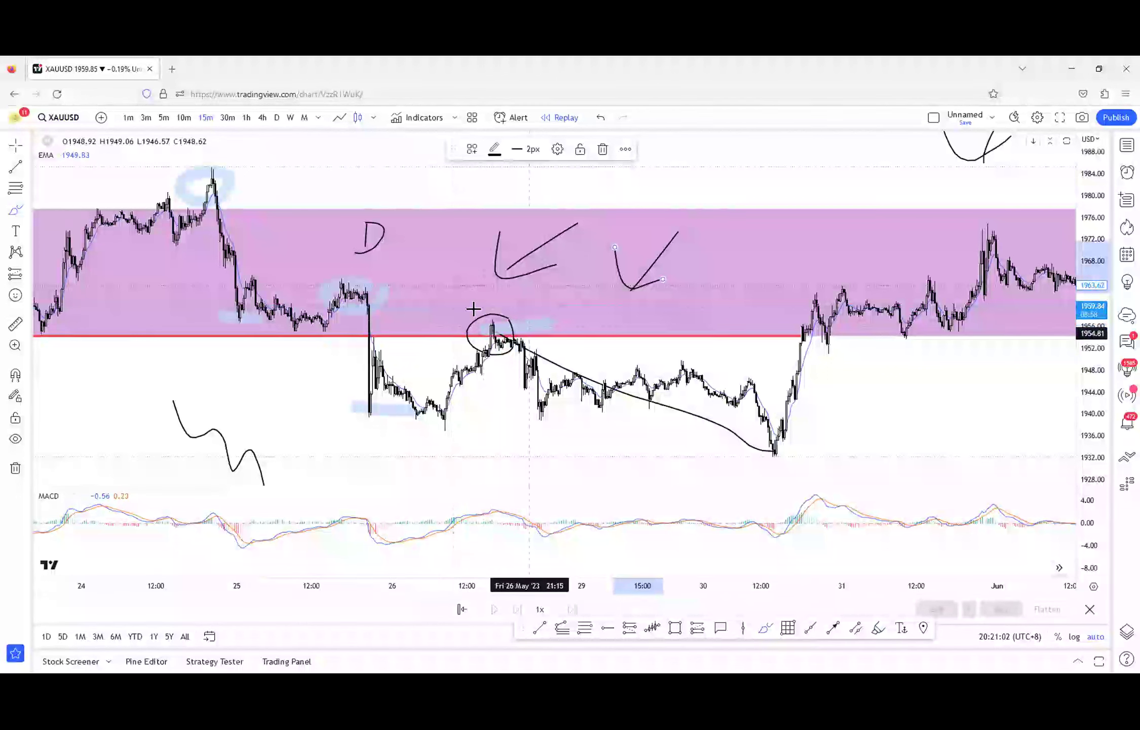
pyautogui.moveTo(439, 221)
pyautogui.mouseDown()
pyautogui.moveTo(421, 333)
pyautogui.moveTo(445, 321)
pyautogui.mouseUp()
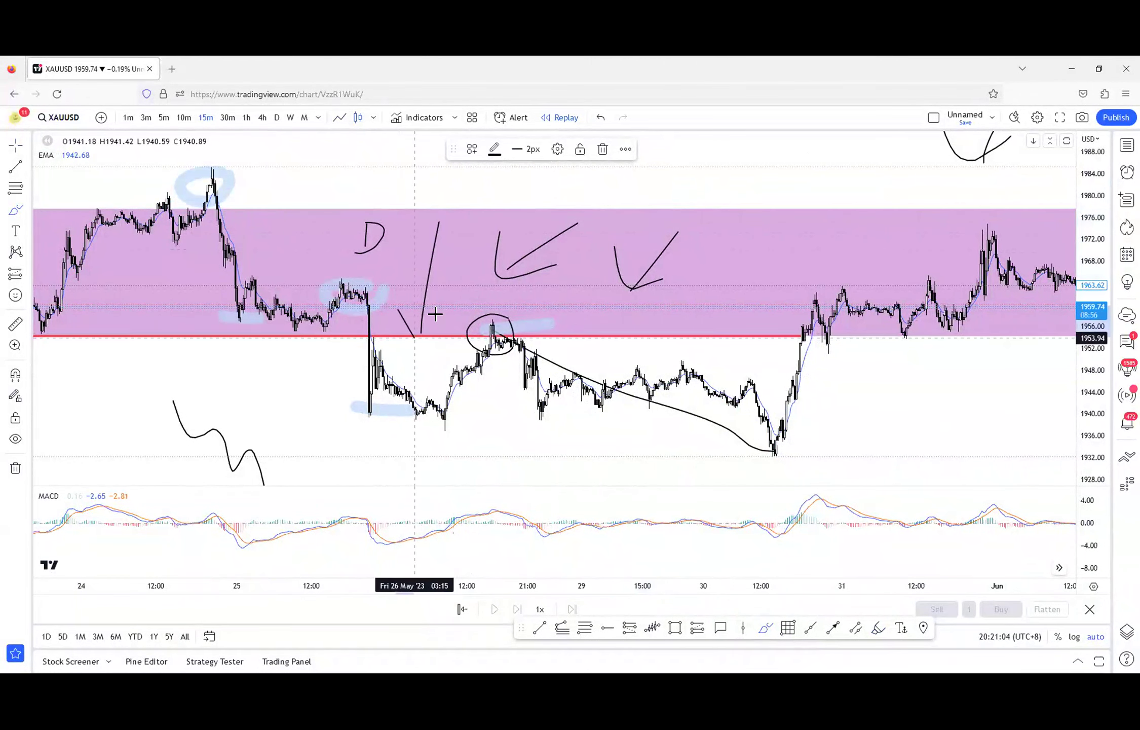
pyautogui.moveTo(413, 231); pyautogui.dragTo(449, 237)
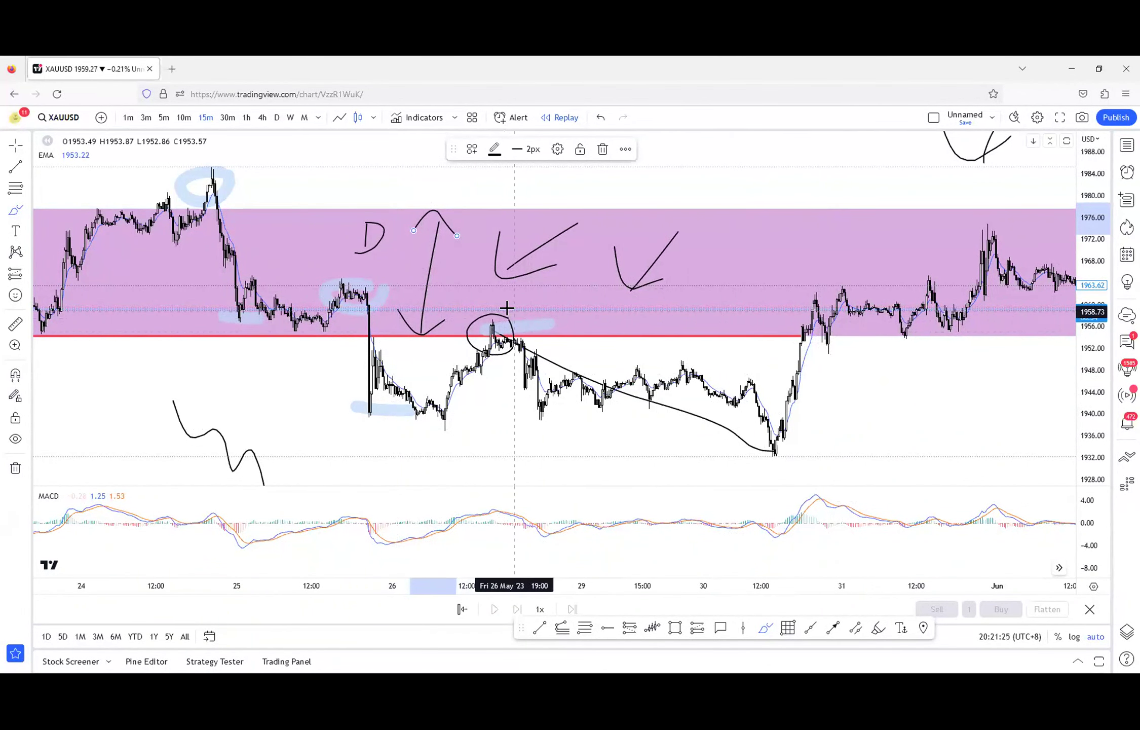
# - Brush an upward arrow beneath the retest circle and highlight the rise from the 26 May low through the zone's lower edge
pyautogui.click(765, 628)
pyautogui.moveTo(481, 381)
pyautogui.mouseDown()
pyautogui.moveTo(503, 390)
pyautogui.moveTo(517, 369)
pyautogui.mouseUp()
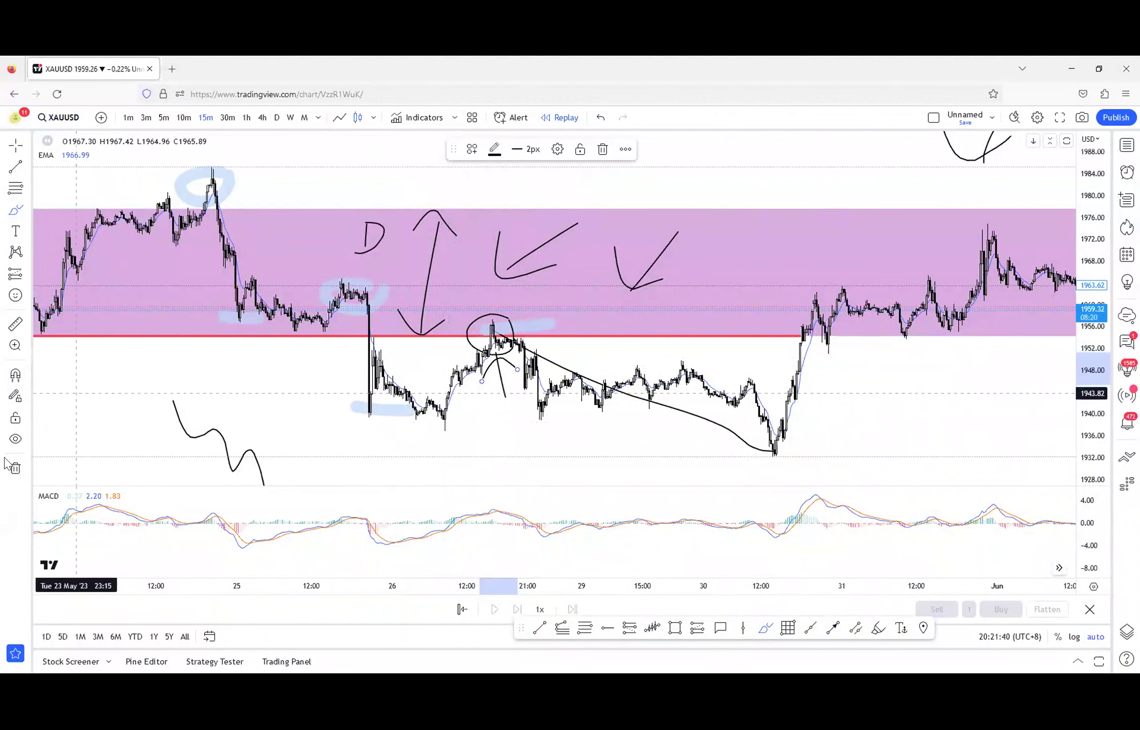
pyautogui.click(878, 628)
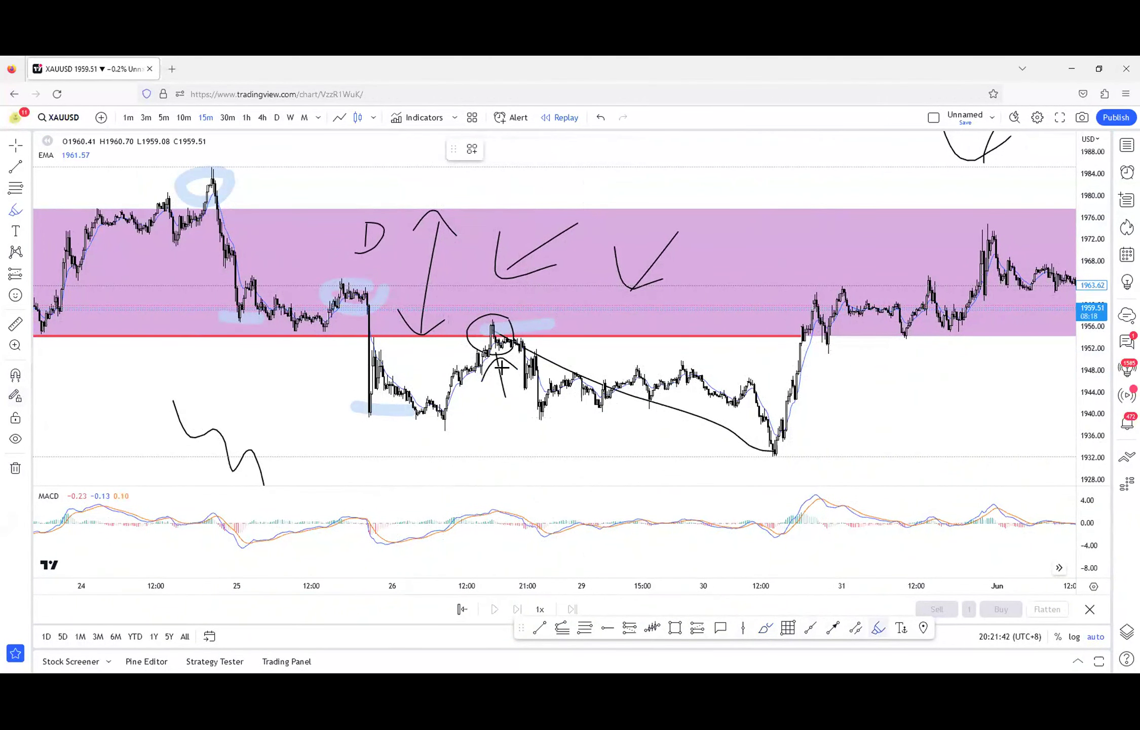
pyautogui.moveTo(443, 394)
pyautogui.mouseDown()
pyautogui.moveTo(531, 335)
pyautogui.moveTo(435, 418)
pyautogui.mouseUp()
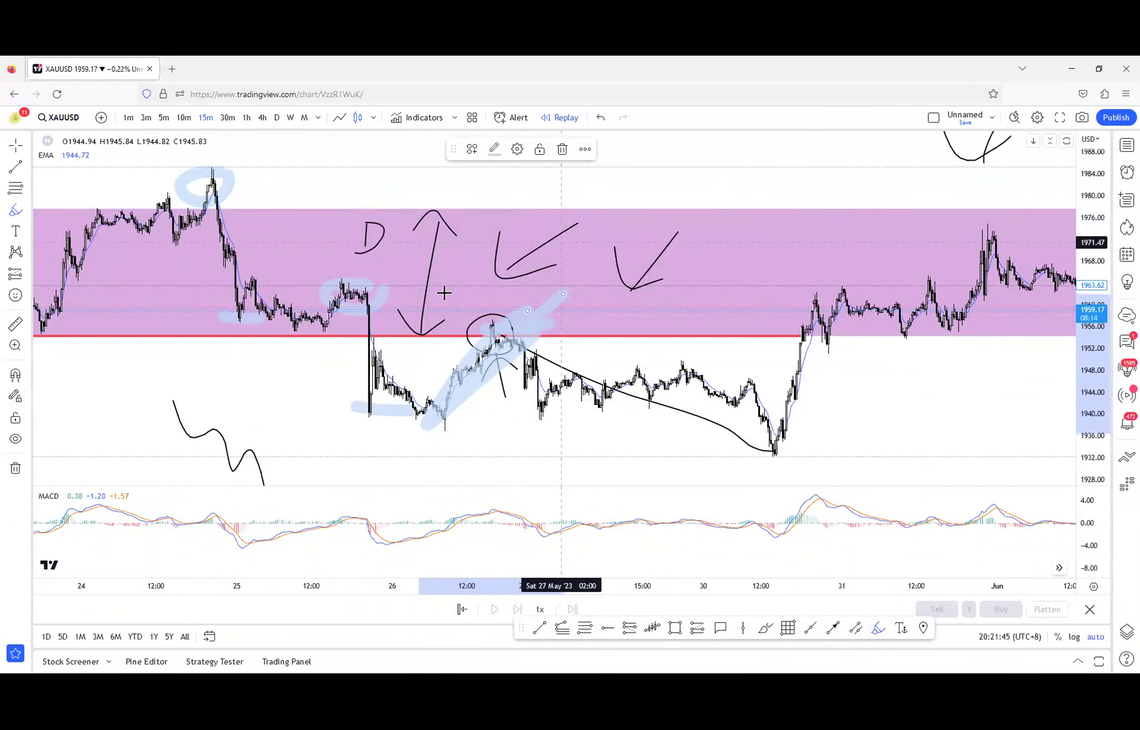
# - Remove all drawings from the chart and switch to the daily timeframe
pyautogui.click(81, 469)
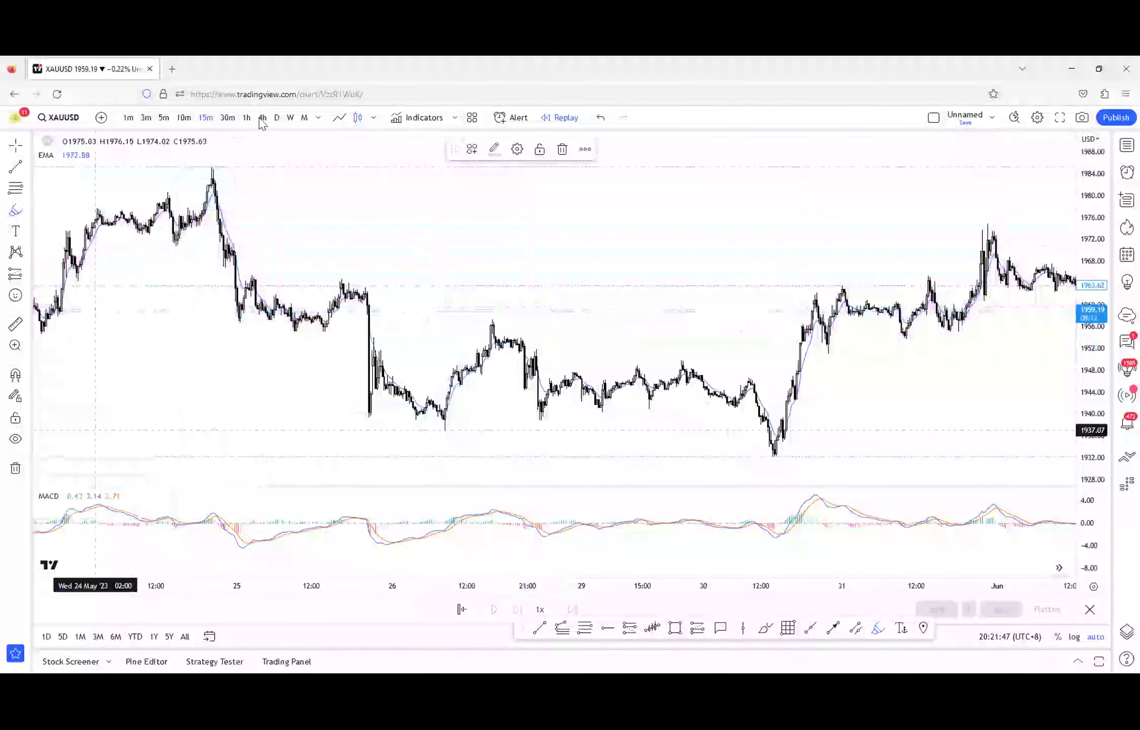
pyautogui.write('1D')
pyautogui.press('Return')
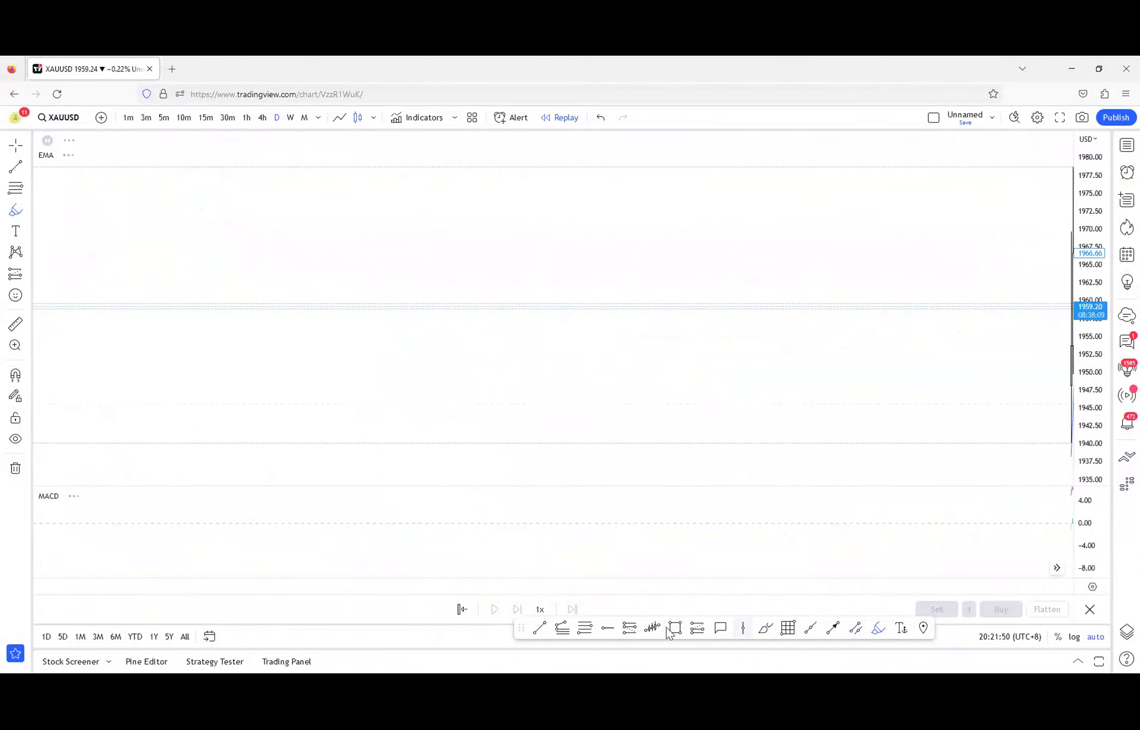
# - With magnet snapping on, mark the 23 May daily candle's range with a rectangle extended over the following candles
pyautogui.click(675, 628)
pyautogui.press('Escape')
pyautogui.moveTo(679, 322); pyautogui.dragTo(396, 336)
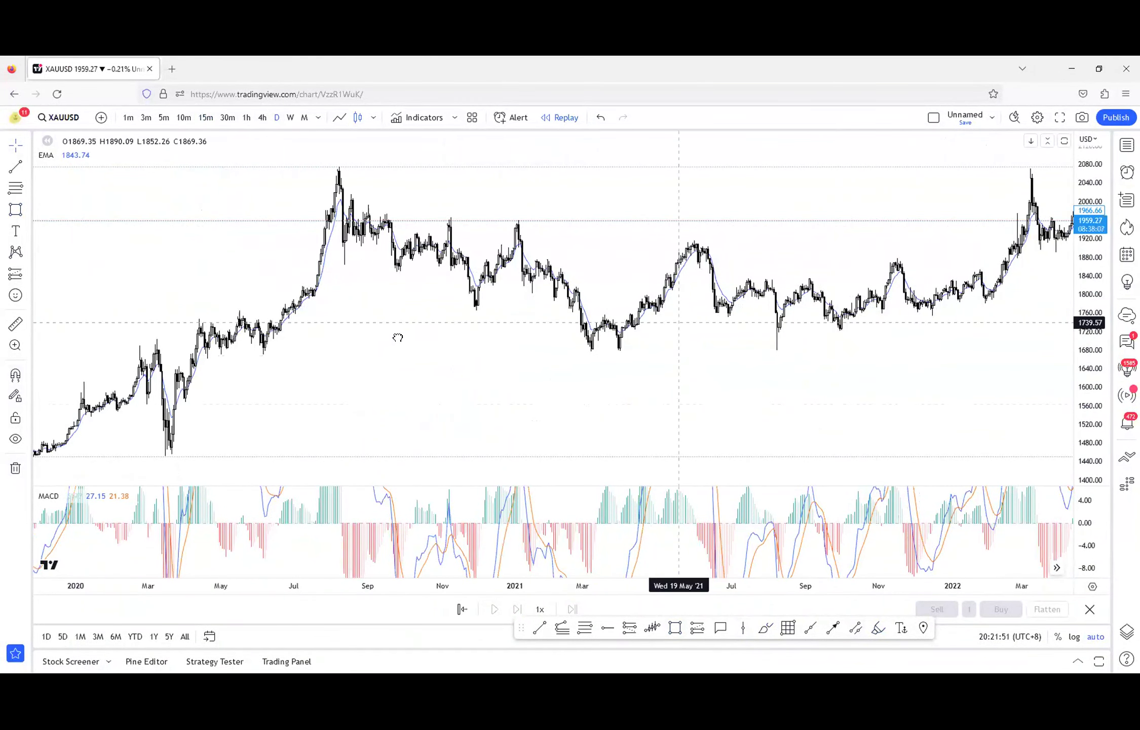
pyautogui.scroll(3, 989, 349)
pyautogui.moveTo(989, 353); pyautogui.dragTo(322, 354)
pyautogui.hscroll(15, 804, 315)
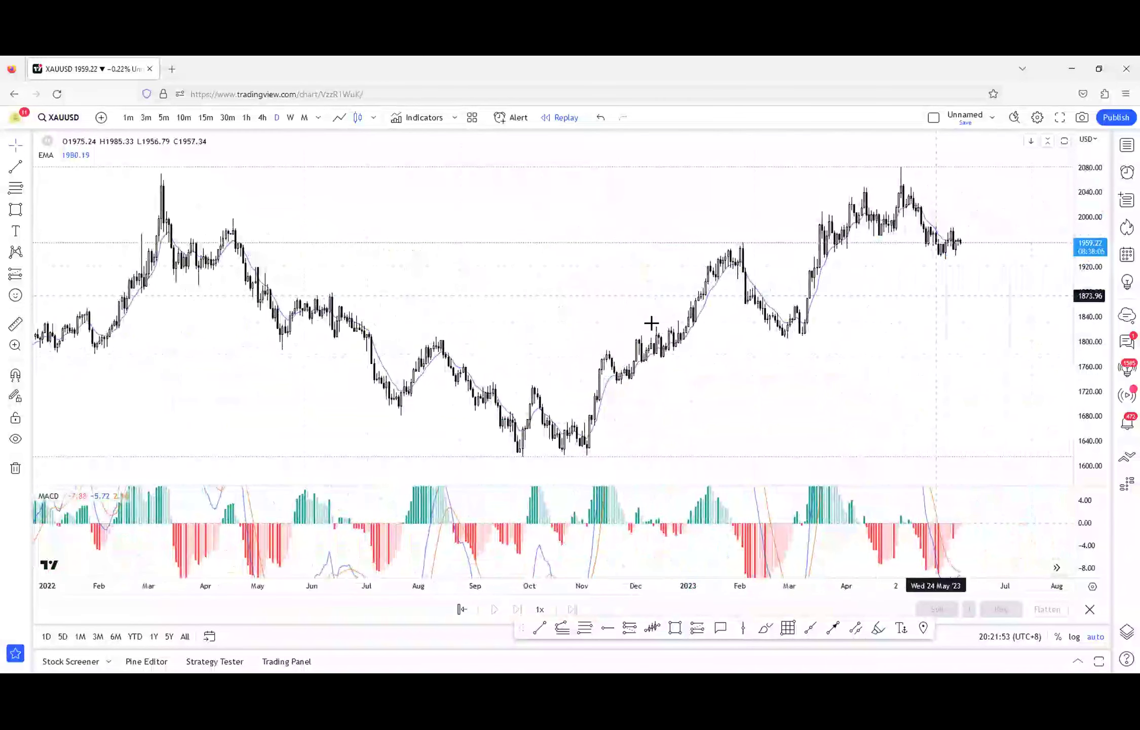
pyautogui.moveTo(577, 363); pyautogui.dragTo(850, 362)
pyautogui.scroll(7, 847, 344)
pyautogui.click(675, 627)
pyautogui.click(16, 375)
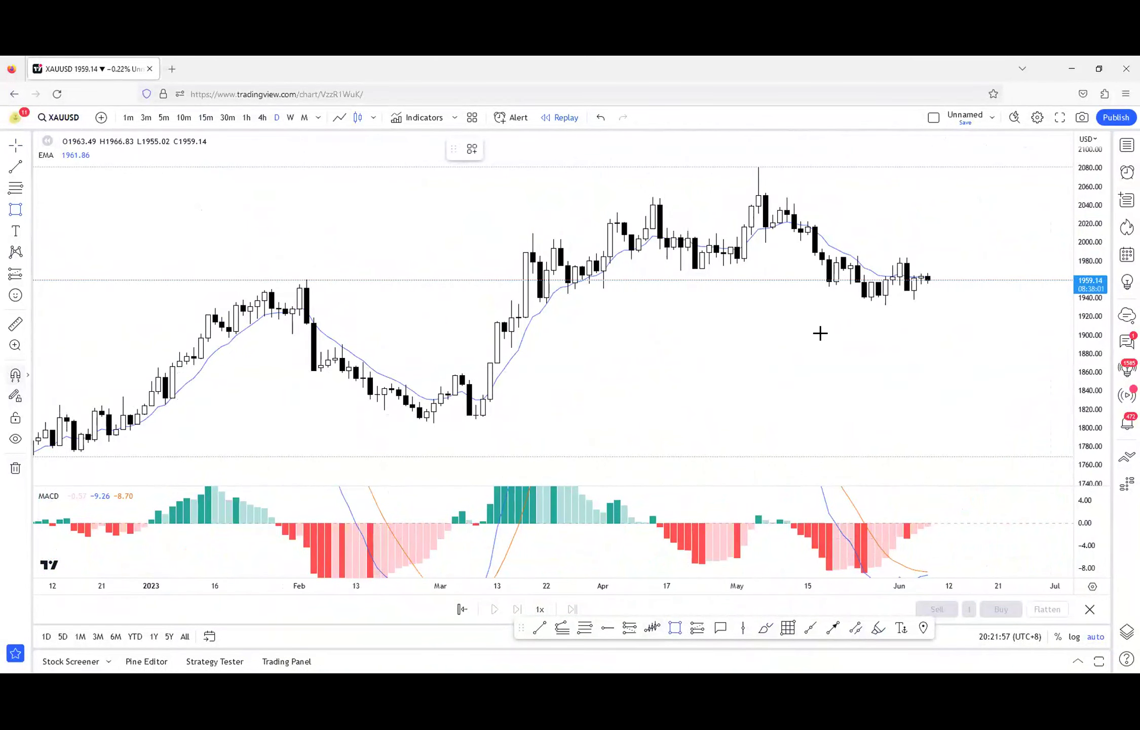
pyautogui.click(850, 279)
pyautogui.click(845, 272)
pyautogui.moveTo(850, 274); pyautogui.dragTo(882, 270)
pyautogui.click(784, 351)
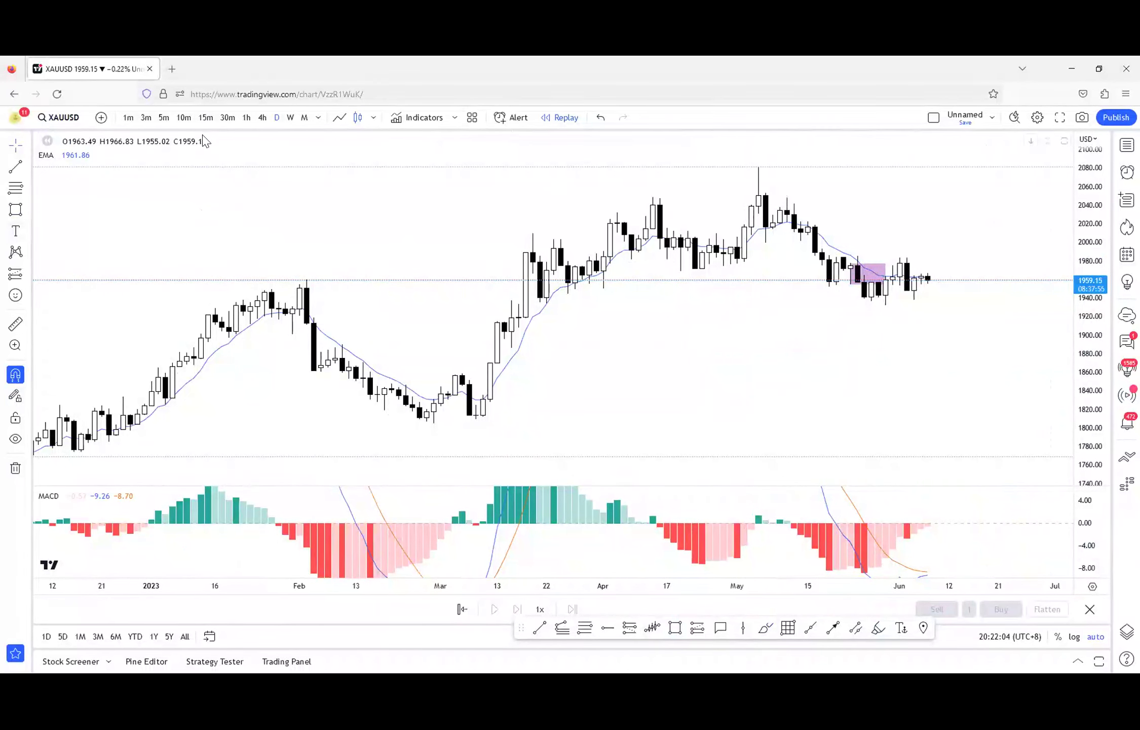
# - Switch to the 1-hour timeframe and extend the zone's end to late 30 May
pyautogui.click(246, 117)
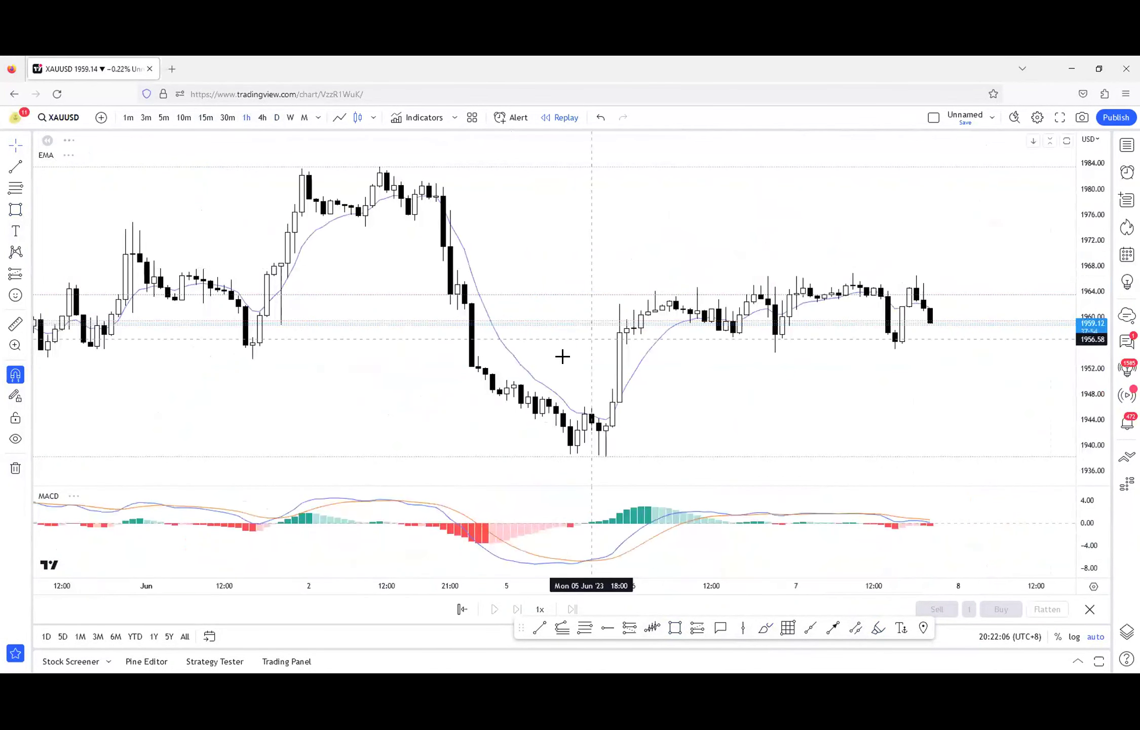
pyautogui.moveTo(696, 392); pyautogui.dragTo(783, 367)
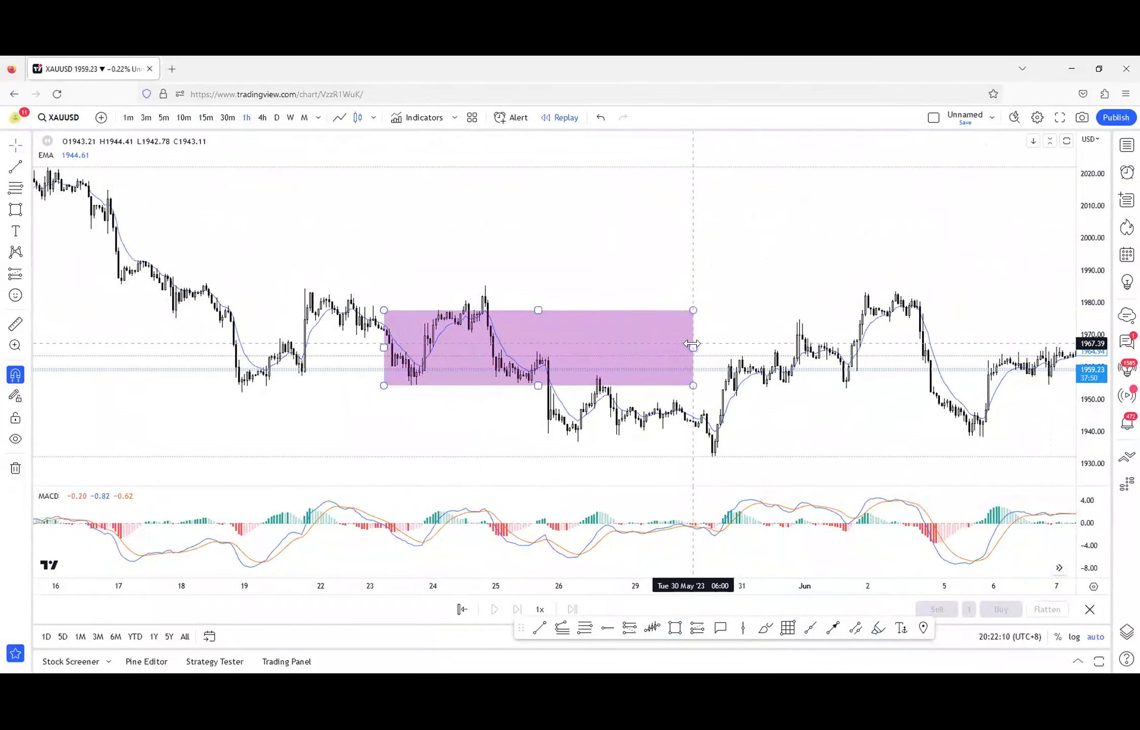
pyautogui.moveTo(692, 347); pyautogui.dragTo(726, 347)
pyautogui.moveTo(438, 236); pyautogui.dragTo(686, 241)
pyautogui.hscroll(-5, 686, 240)
pyautogui.scroll(5, 705, 262)
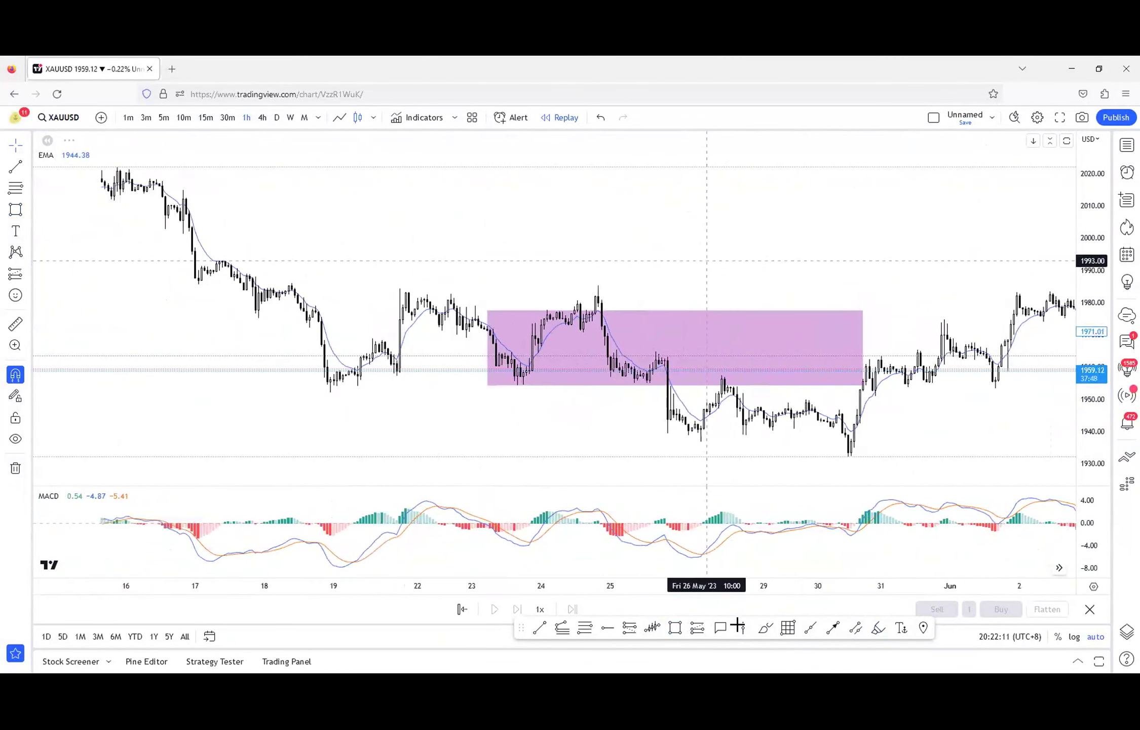
# - With magnet snapping off, brush a small mark at the 26 May retest high and a double-headed arrow spanning the zone's height beside it
pyautogui.click(765, 627)
pyautogui.moveTo(625, 282)
pyautogui.mouseDown()
pyautogui.moveTo(604, 318)
pyautogui.moveTo(585, 324)
pyautogui.moveTo(633, 312)
pyautogui.mouseUp()
pyautogui.moveTo(426, 188)
pyautogui.mouseDown()
pyautogui.moveTo(533, 283)
pyautogui.moveTo(582, 421)
pyautogui.mouseUp()
pyautogui.hotkey('ctrl', 'z')
pyautogui.hotkey('ctrl', 'z')
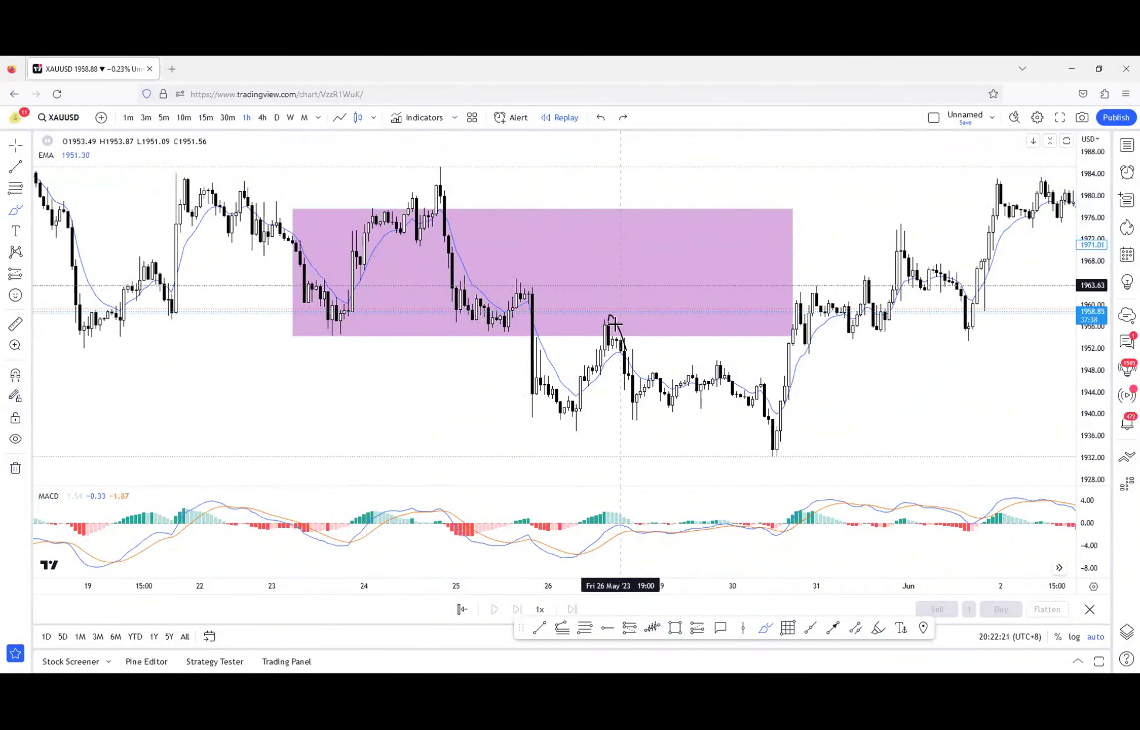
pyautogui.moveTo(629, 209); pyautogui.dragTo(632, 343)
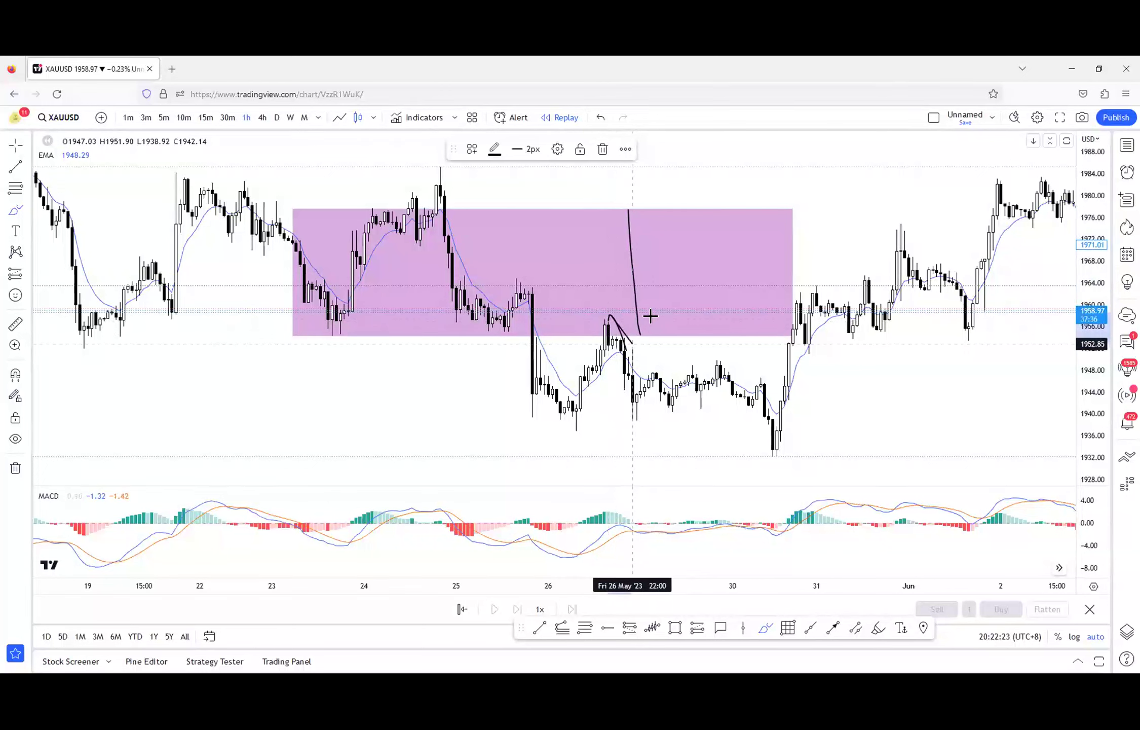
pyautogui.moveTo(609, 227); pyautogui.dragTo(620, 203)
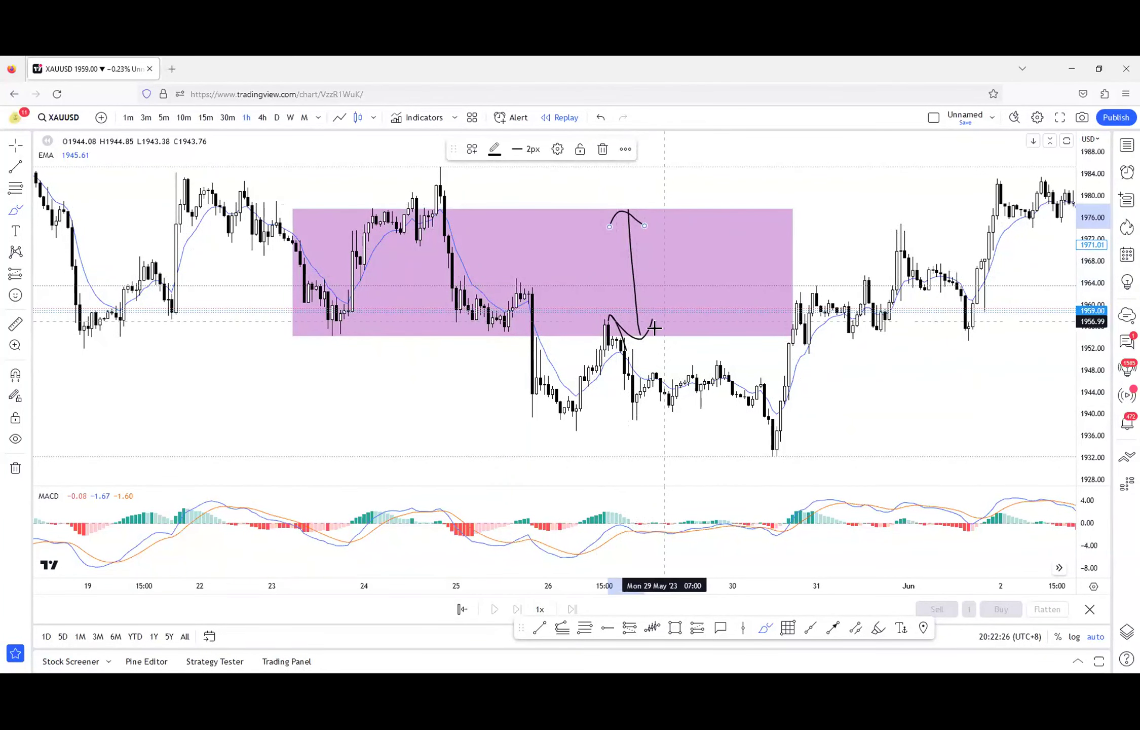
pyautogui.moveTo(665, 328)
pyautogui.mouseDown()
pyautogui.moveTo(701, 241)
pyautogui.moveTo(743, 350)
pyautogui.mouseUp()
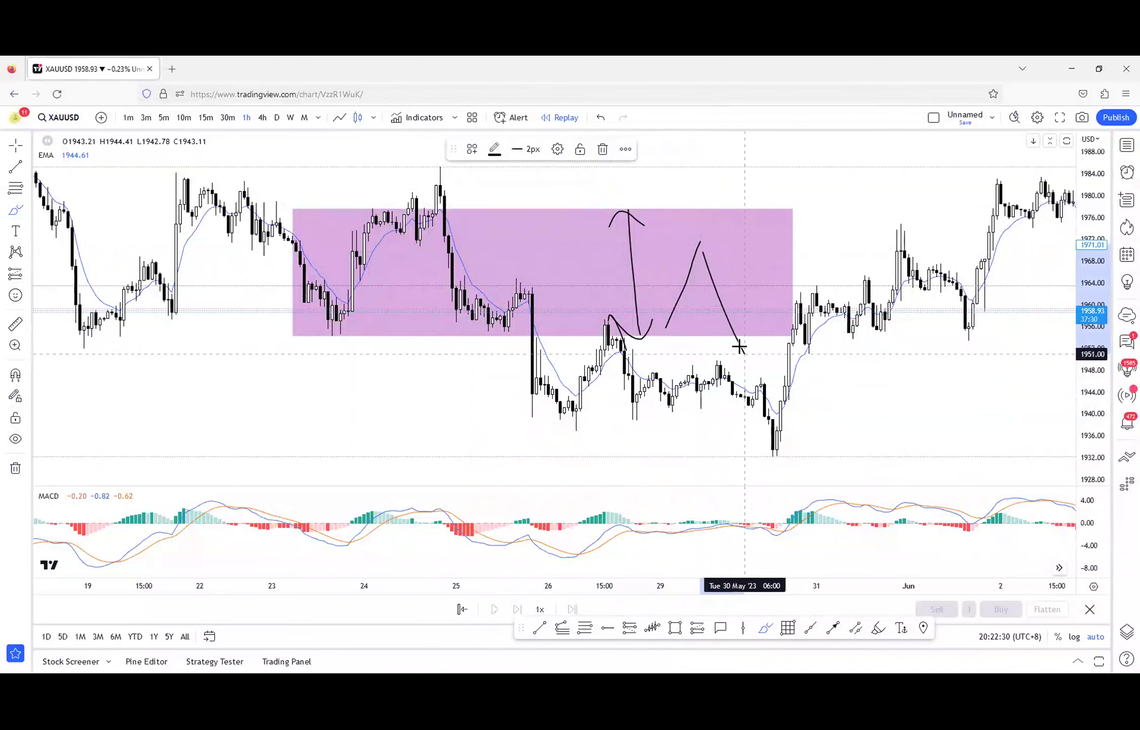
pyautogui.hotkey('ctrl', 'z')
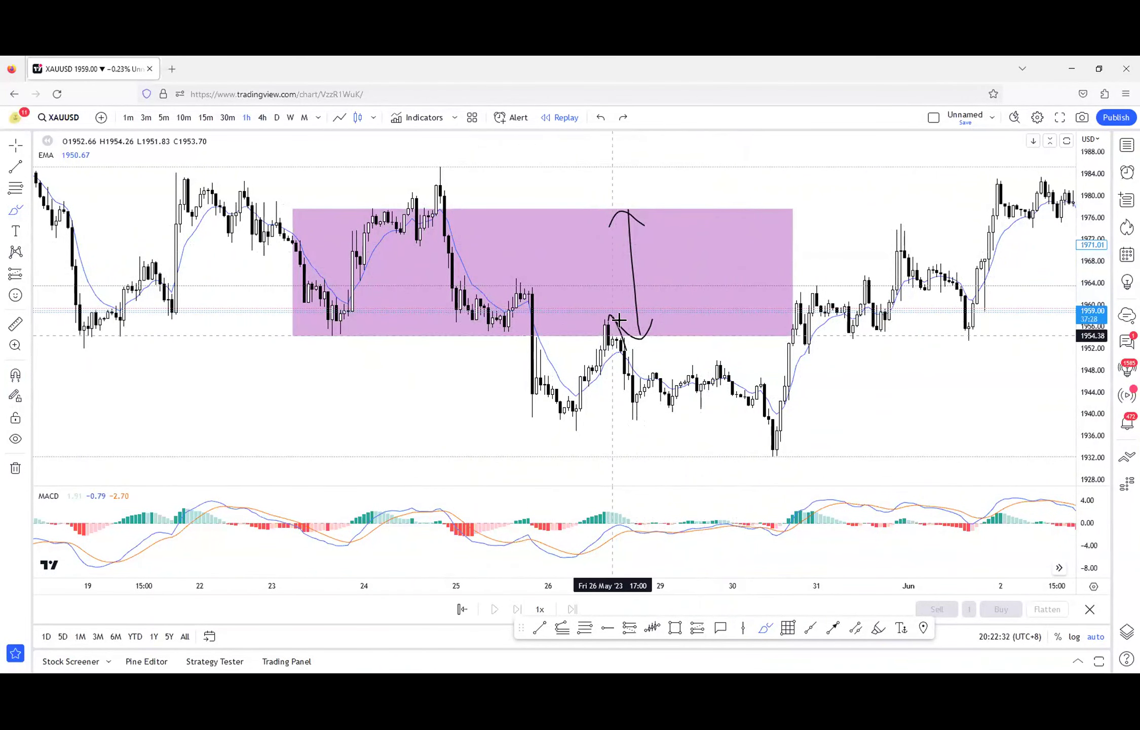
pyautogui.moveTo(613, 333); pyautogui.dragTo(308, 333)
pyautogui.hotkey('ctrl', 'z')
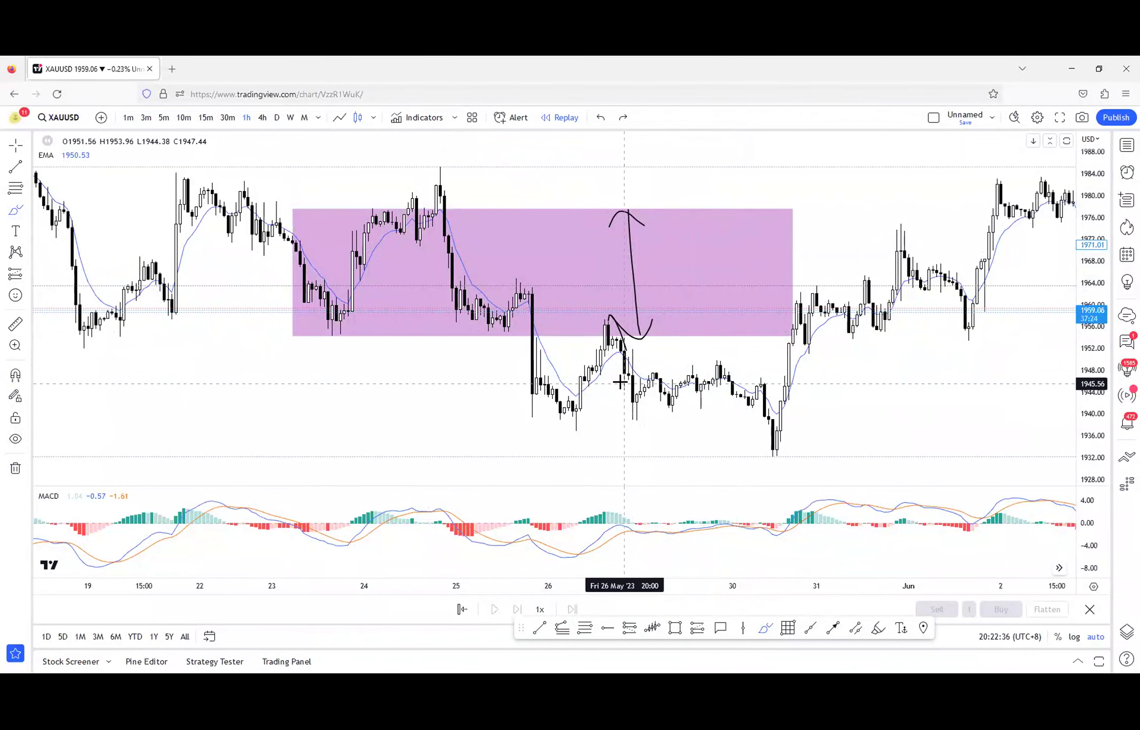
# - Circle the 26 May retest high with an arrow pointing down to it, and show that area on the 15-minute timeframe
pyautogui.moveTo(620, 315)
pyautogui.mouseDown()
pyautogui.moveTo(603, 342)
pyautogui.moveTo(634, 318)
pyautogui.mouseUp()
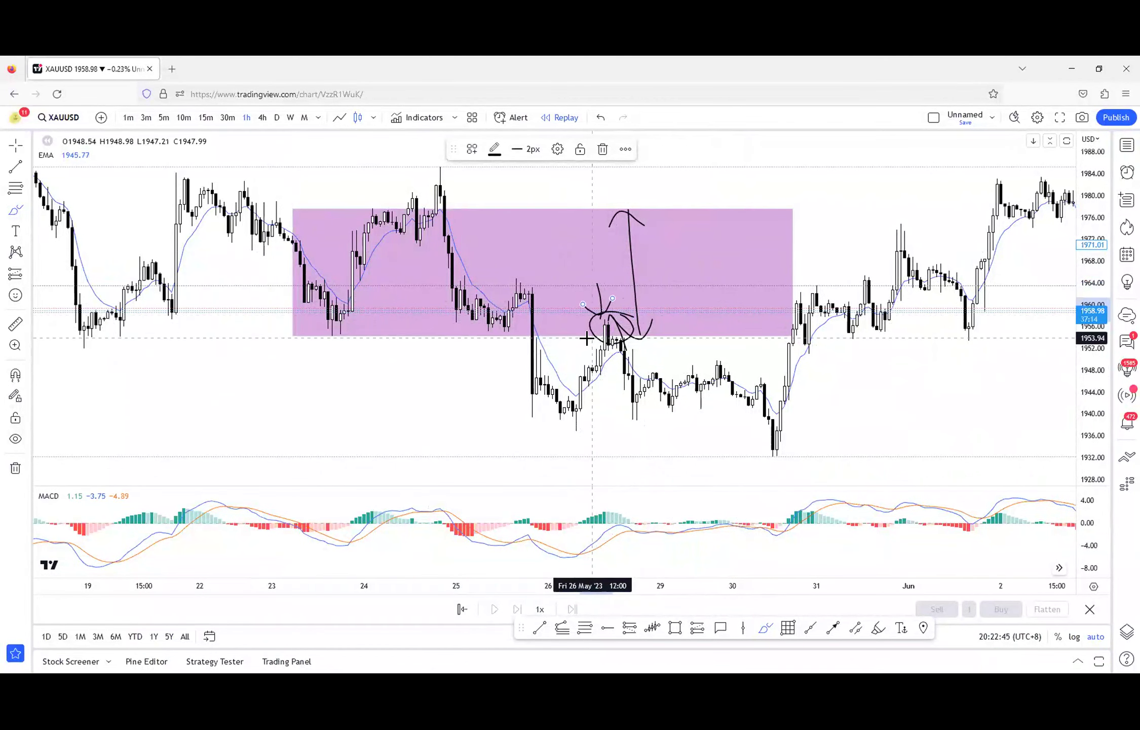
pyautogui.click(206, 118)
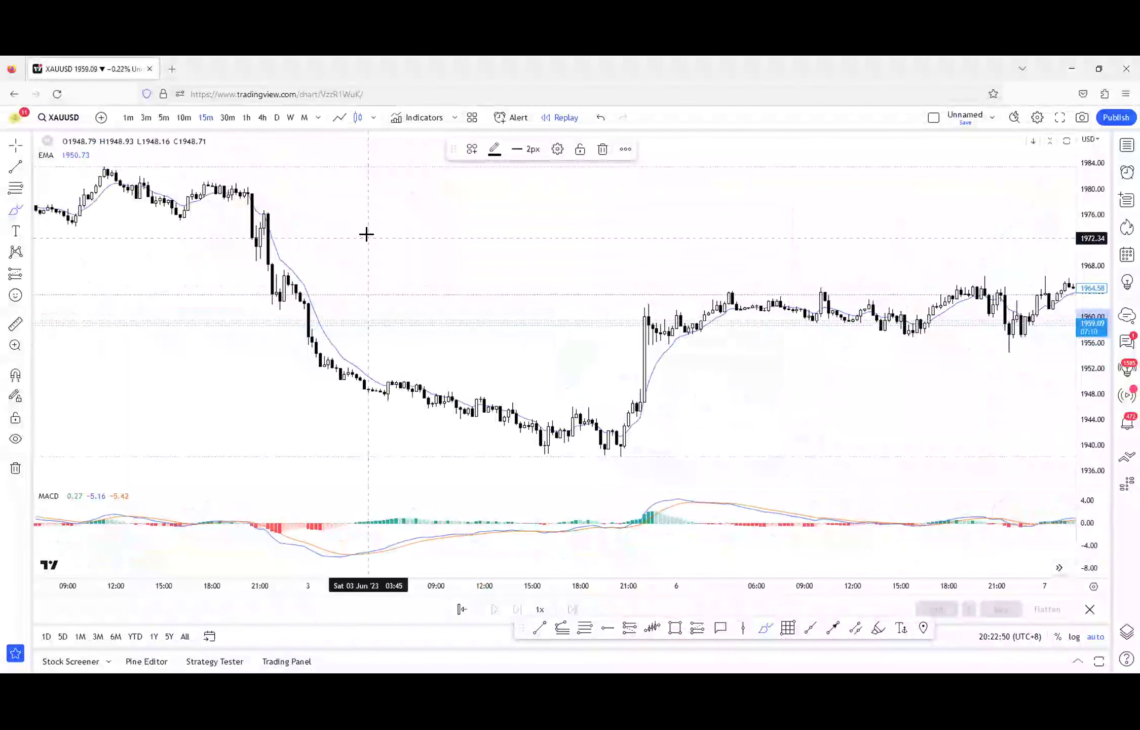
pyautogui.scroll(-5, 505, 254)
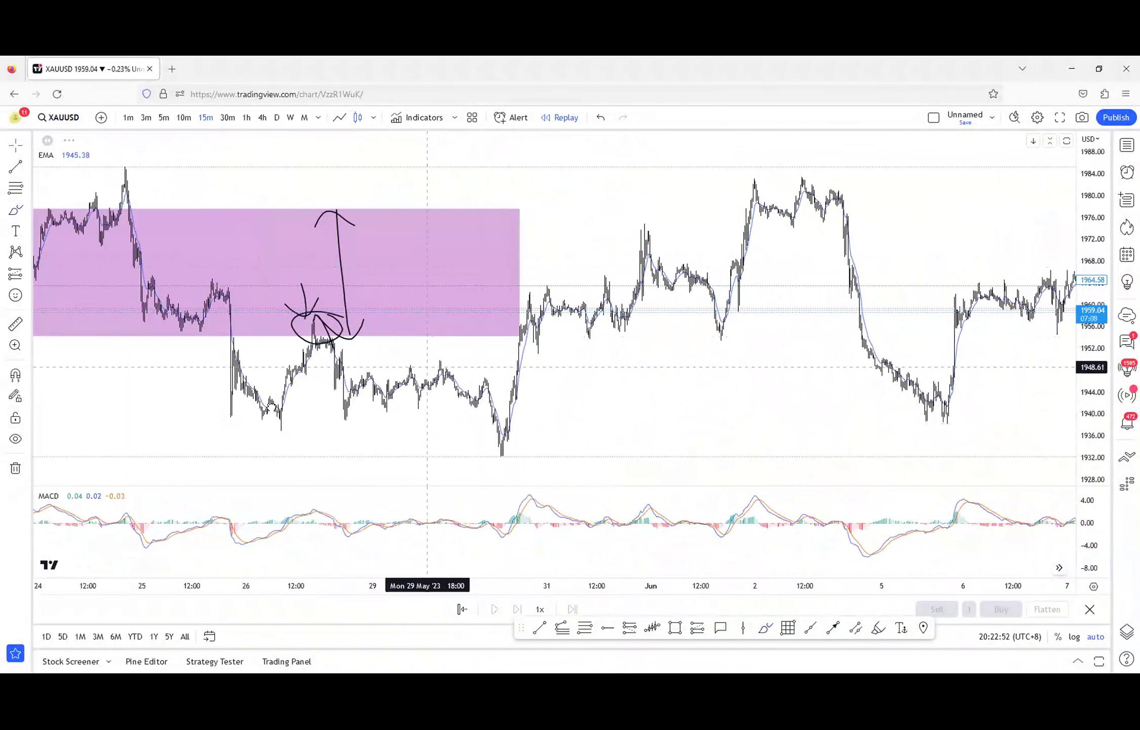
pyautogui.moveTo(460, 391); pyautogui.dragTo(931, 349)
pyautogui.scroll(10, 621, 354)
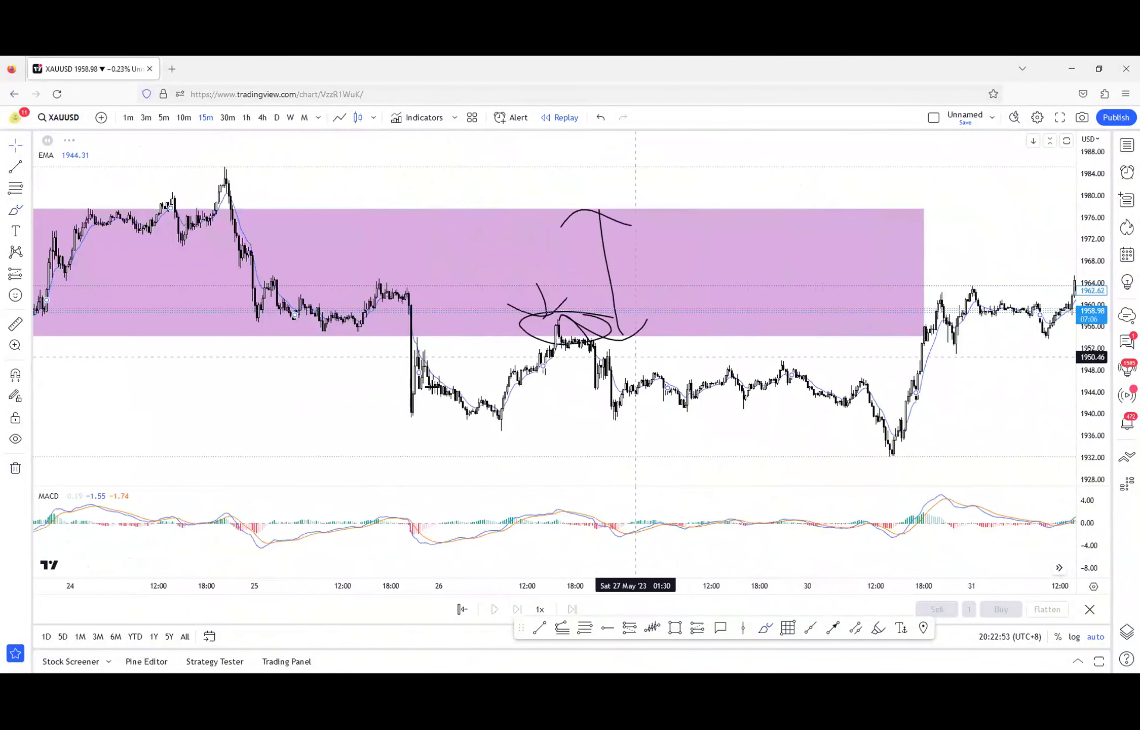
pyautogui.moveTo(224, 397); pyautogui.dragTo(829, 365)
pyautogui.scroll(3, 882, 427)
pyautogui.moveTo(499, 421); pyautogui.dragTo(674, 284)
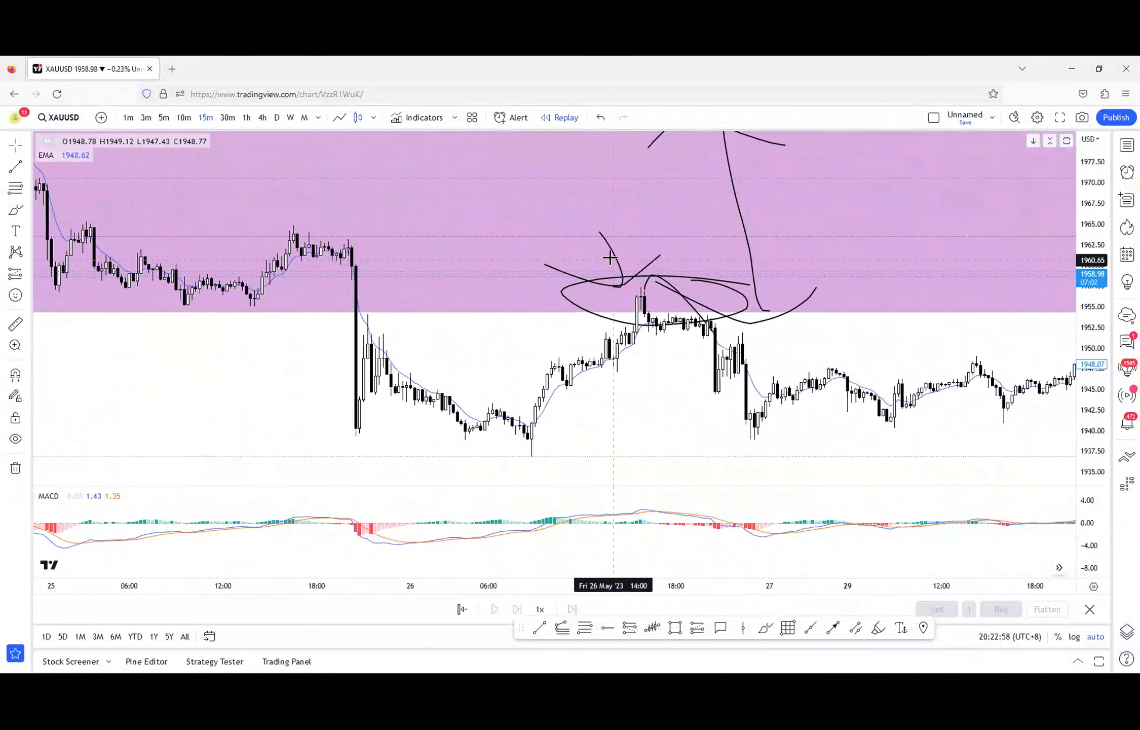
# - Delete the brushed arrows, circles and long vertical stroke around the 26 May retest high
pyautogui.click(617, 261)
pyautogui.press('Delete')
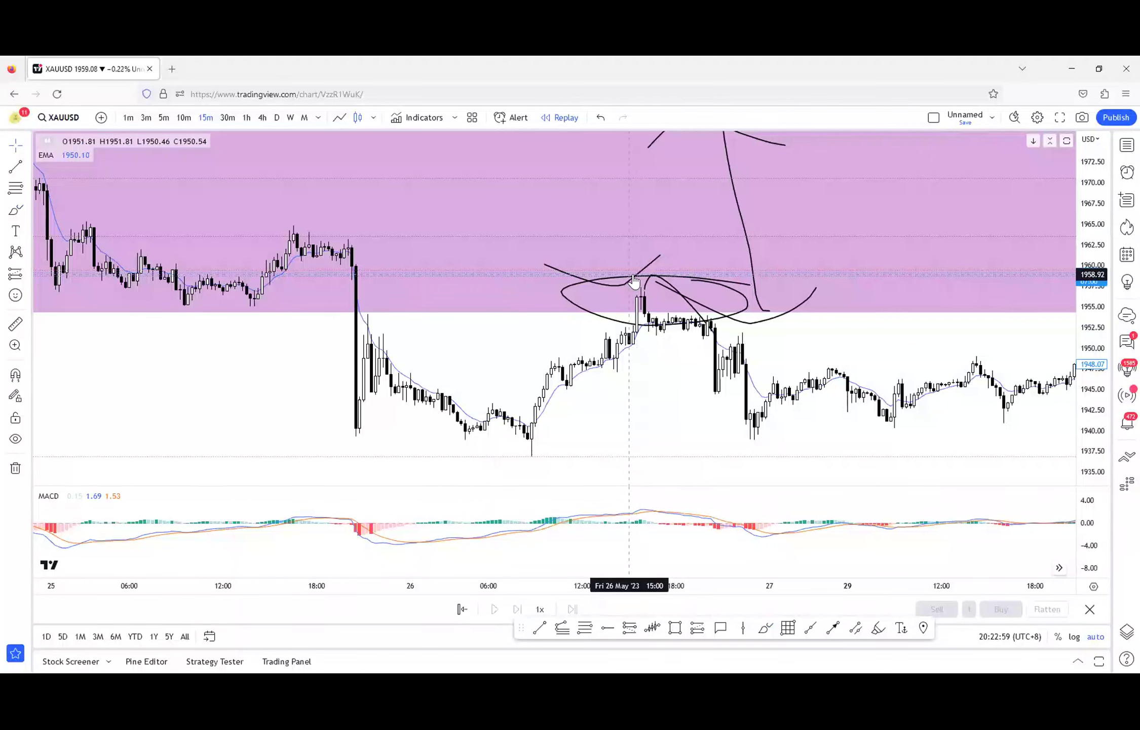
pyautogui.press('Delete')
pyautogui.click(648, 278)
pyautogui.press('Delete')
pyautogui.click(659, 282)
pyautogui.press('Delete')
pyautogui.press('Delete')
pyautogui.click(685, 302)
pyautogui.press('Delete')
pyautogui.click(751, 266)
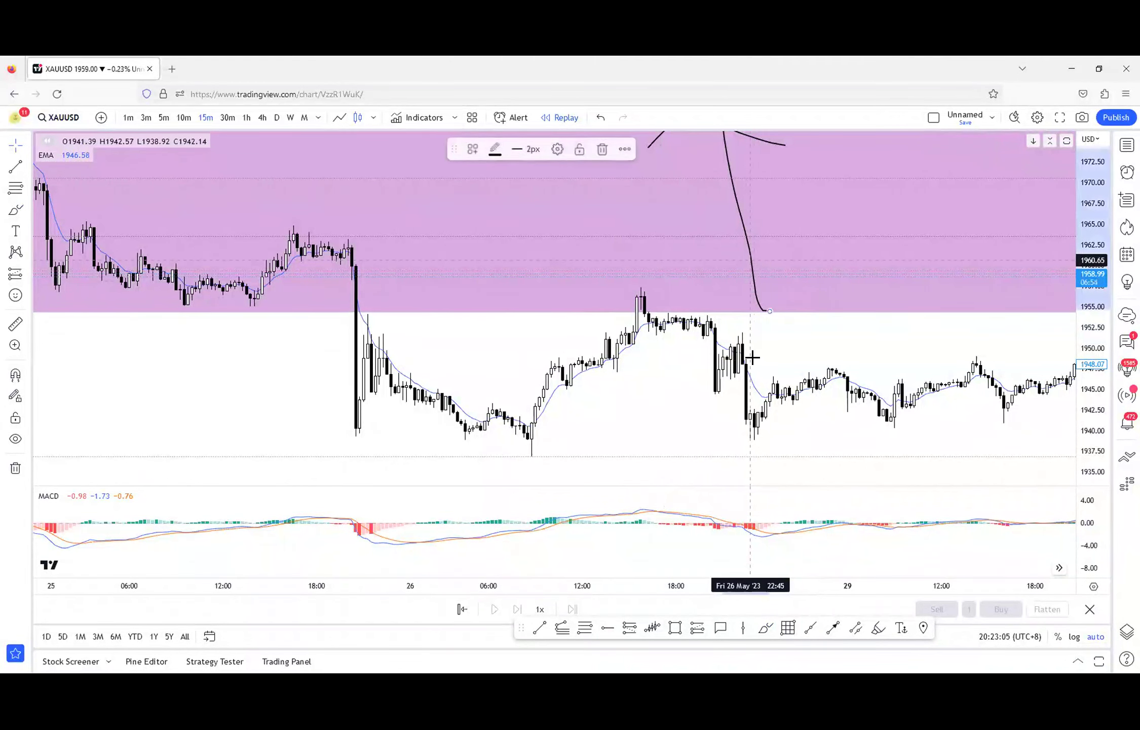
pyautogui.press('Delete')
# - Highlight the 26 May rise from the morning low to the retest high, and show that stretch on the 5-minute timeframe
pyautogui.click(878, 628)
pyautogui.moveTo(530, 441); pyautogui.dragTo(641, 282)
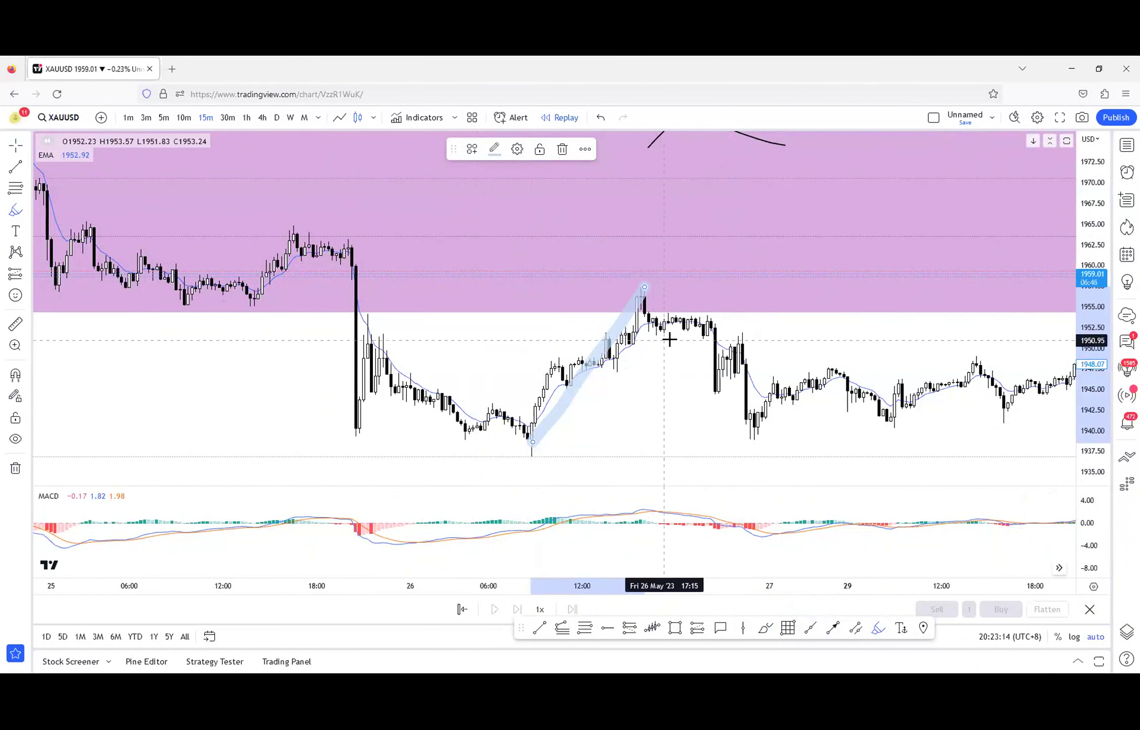
pyautogui.click(163, 118)
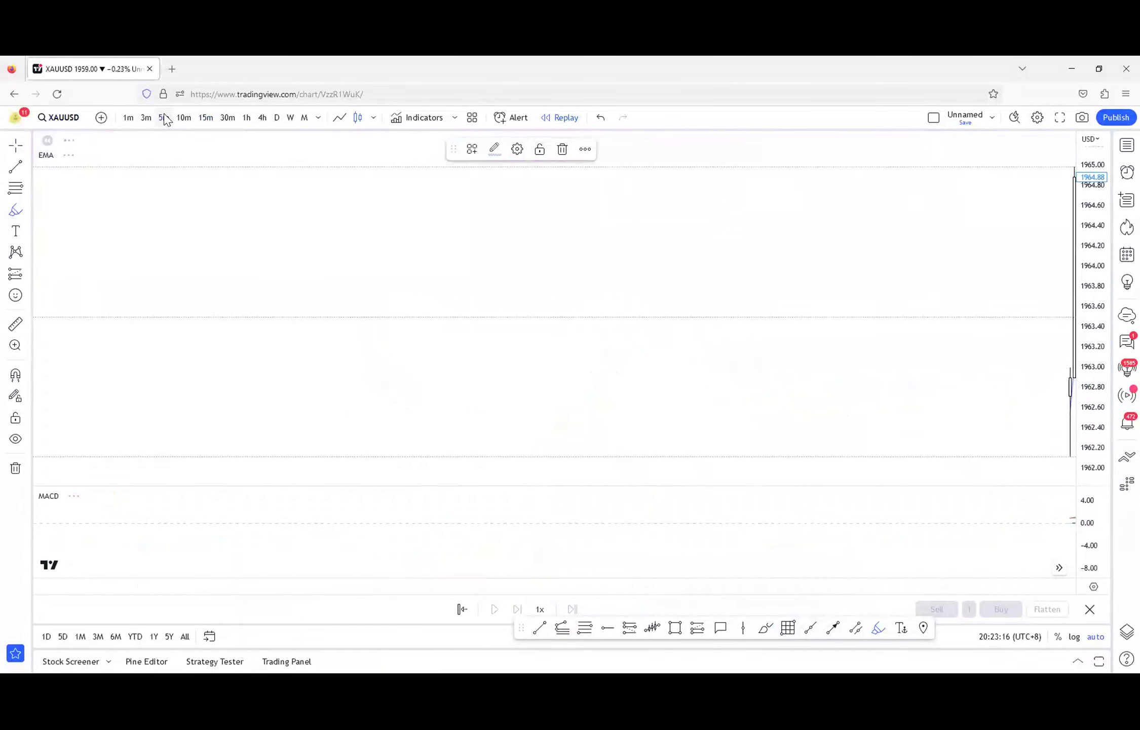
pyautogui.moveTo(178, 307)
pyautogui.mouseDown()
pyautogui.moveTo(804, 292)
pyautogui.moveTo(931, 301)
pyautogui.mouseUp()
pyautogui.hotkey('ctrl', 'z')
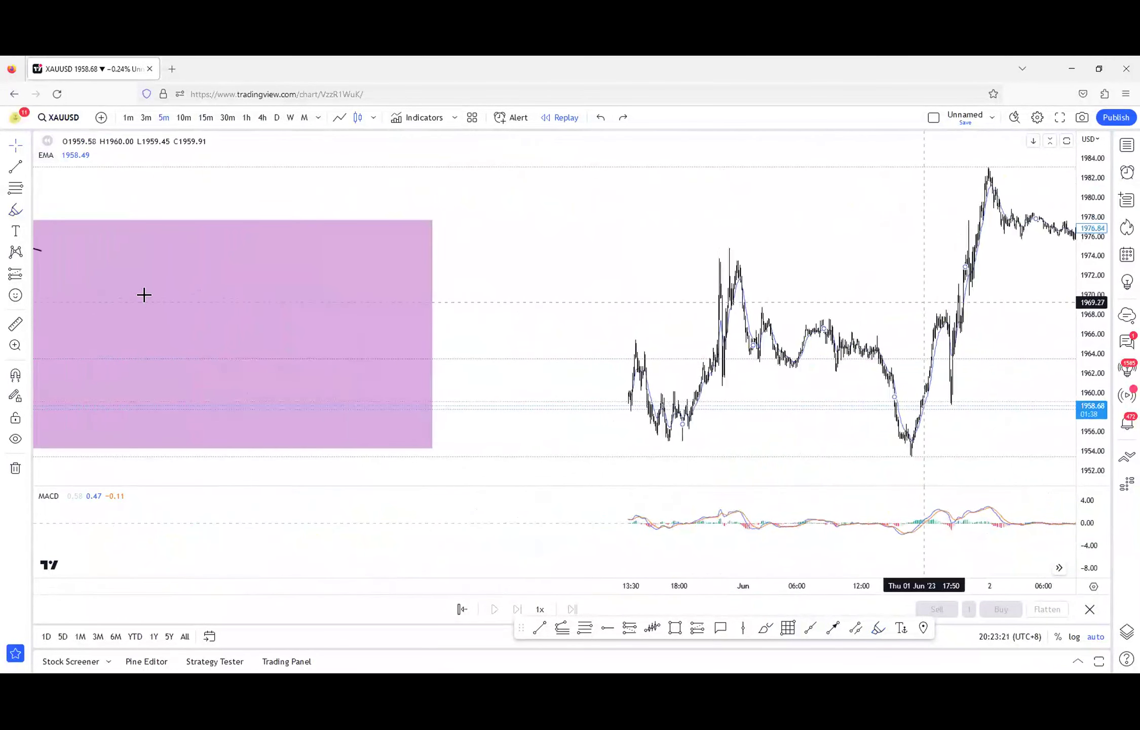
pyautogui.moveTo(94, 311); pyautogui.dragTo(852, 312)
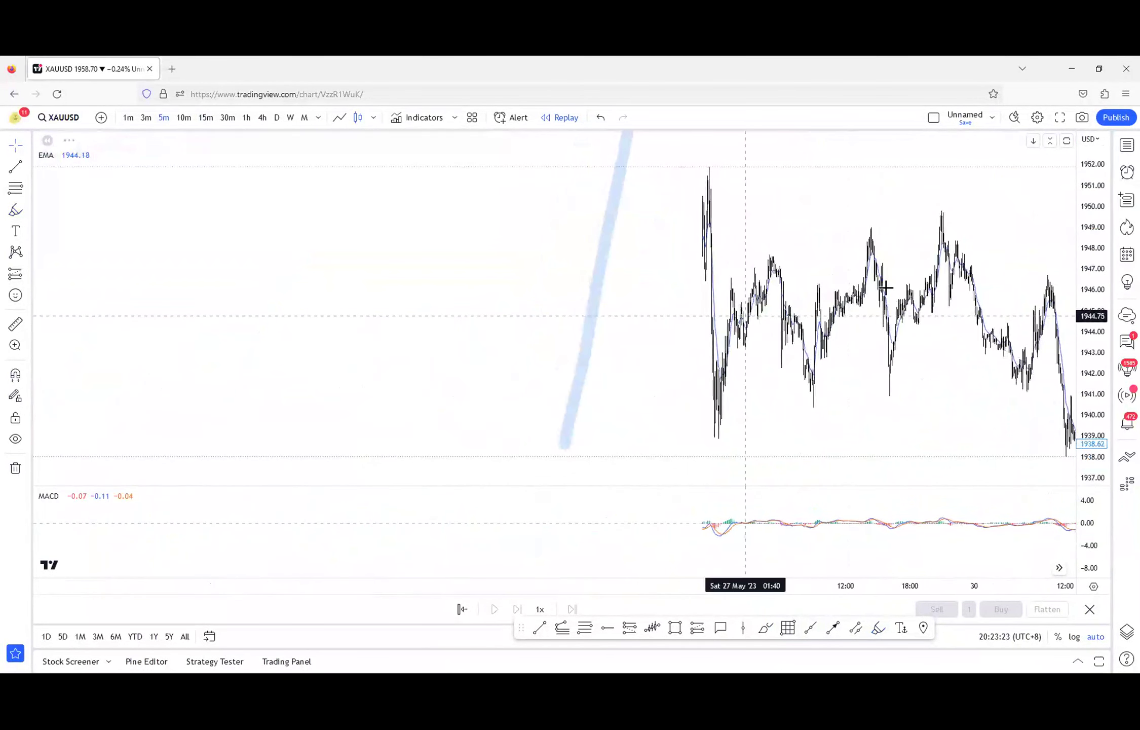
pyautogui.moveTo(663, 387); pyautogui.dragTo(853, 369)
pyautogui.scroll(6, 805, 365)
pyautogui.scroll(3, 621, 366)
pyautogui.moveTo(614, 354); pyautogui.dragTo(686, 345)
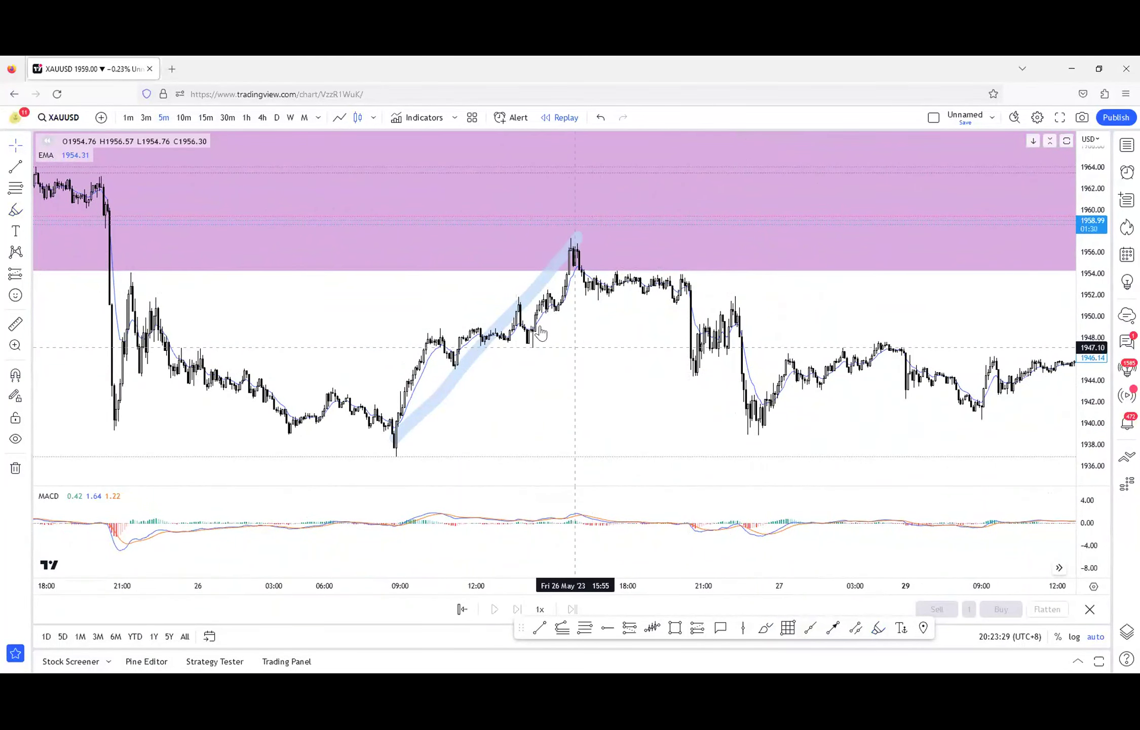
pyautogui.scroll(4, 836, 345)
pyautogui.scroll(-2, 667, 356)
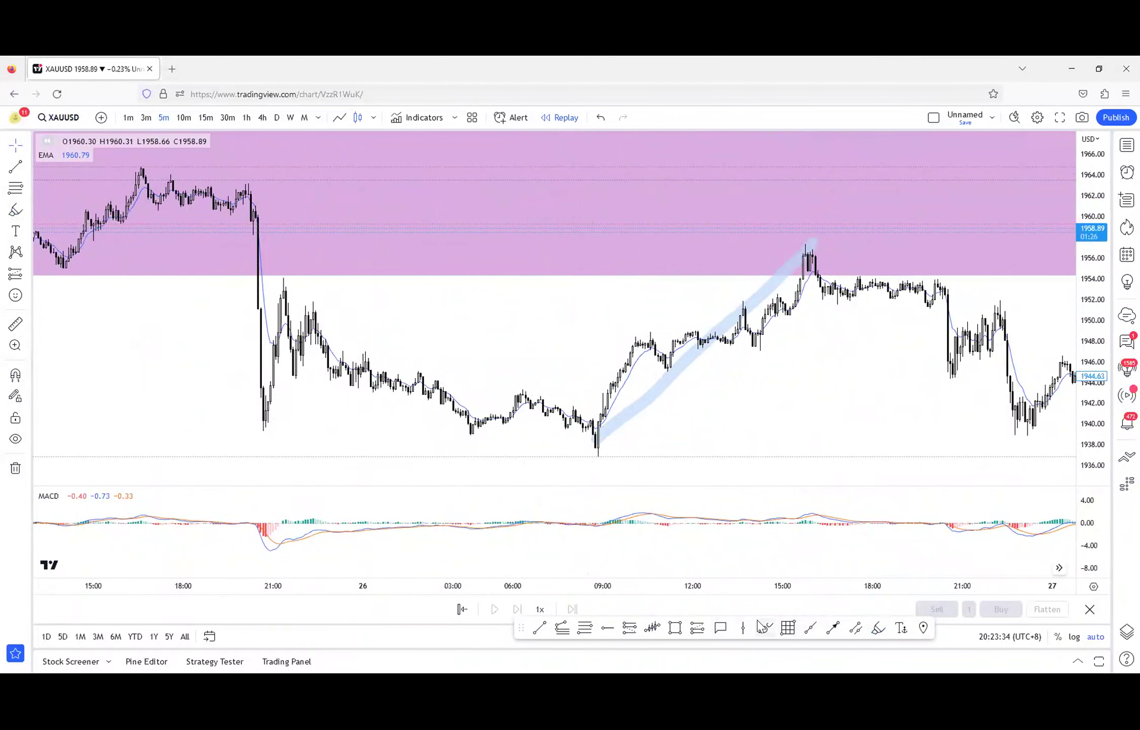
# - Try a brush trace of the swings in the 26 May rise, undo it, and switch the price display to a line chart
pyautogui.moveTo(596, 446)
pyautogui.mouseDown()
pyautogui.moveTo(649, 327)
pyautogui.moveTo(663, 358)
pyautogui.moveTo(697, 330)
pyautogui.moveTo(726, 343)
pyautogui.moveTo(744, 308)
pyautogui.mouseUp()
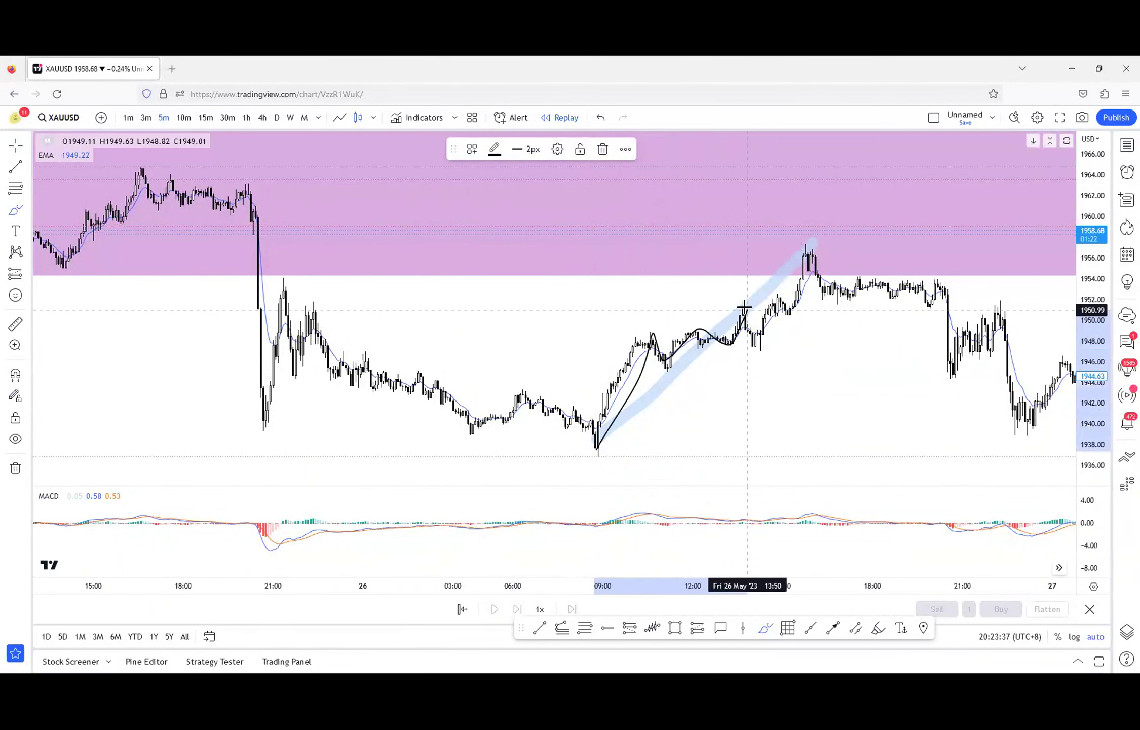
pyautogui.hotkey('ctrl', 'z')
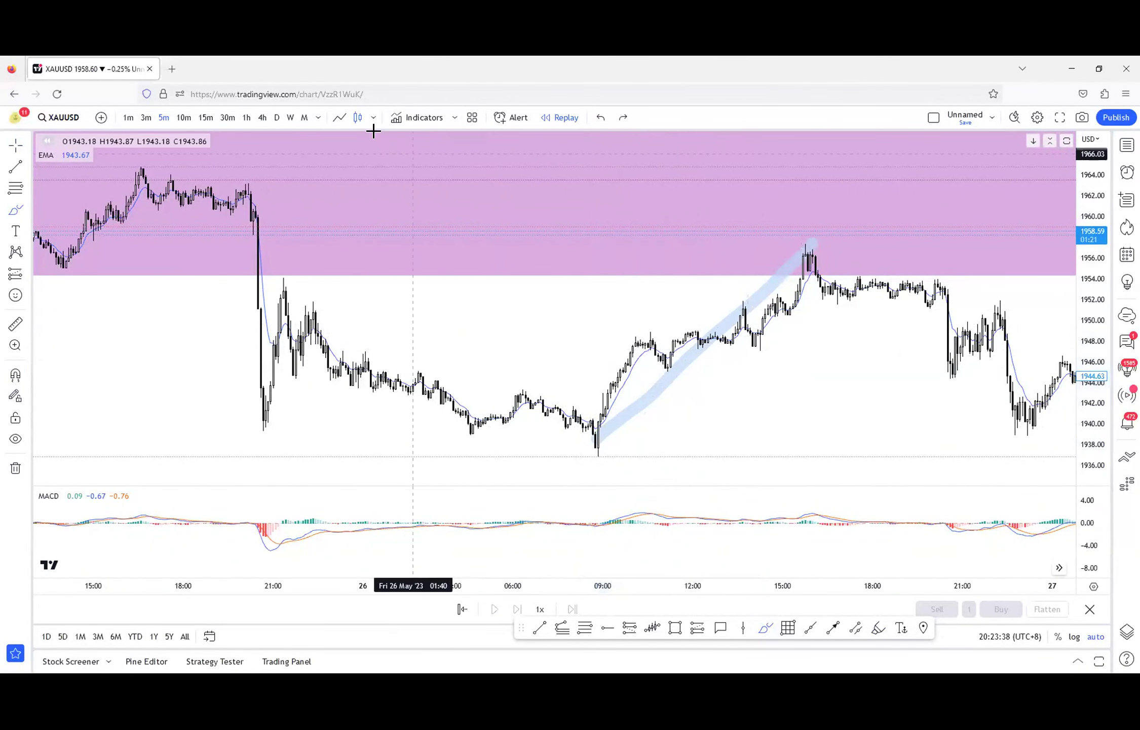
pyautogui.click(338, 121)
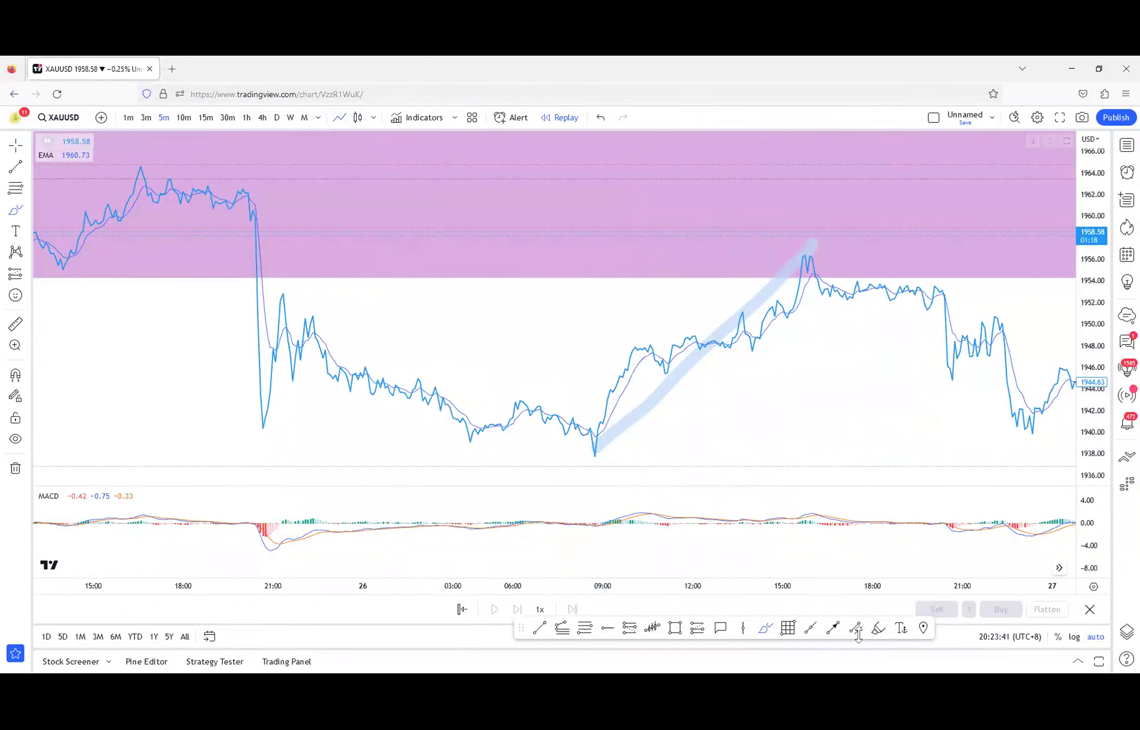
# - Place a highlighter dot in the empty area below the early 26 May prices and set the highlighter colour to pink
pyautogui.click(878, 628)
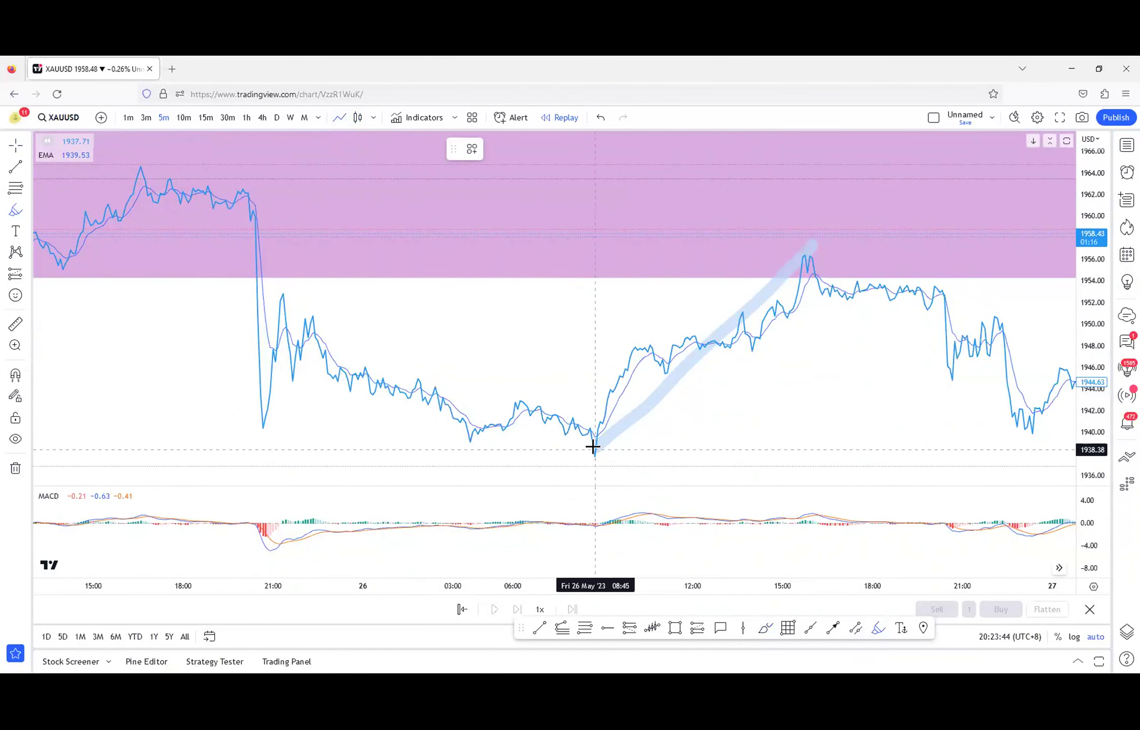
pyautogui.click(400, 450)
pyautogui.click(495, 149)
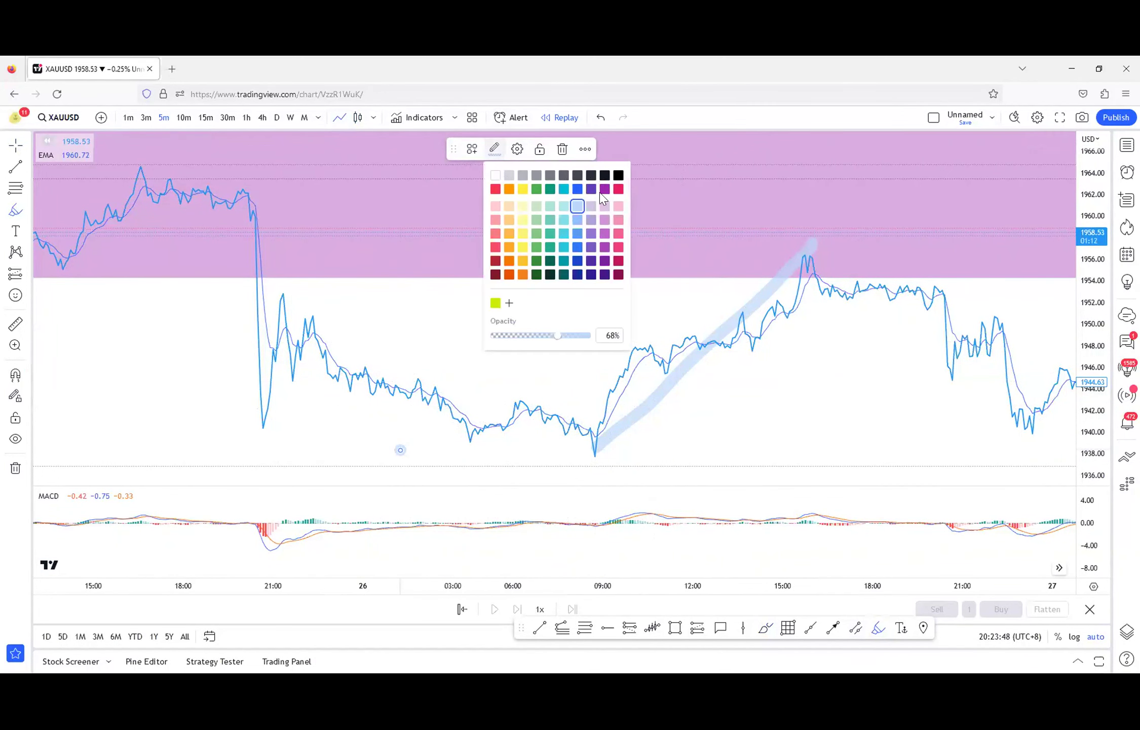
pyautogui.click(618, 189)
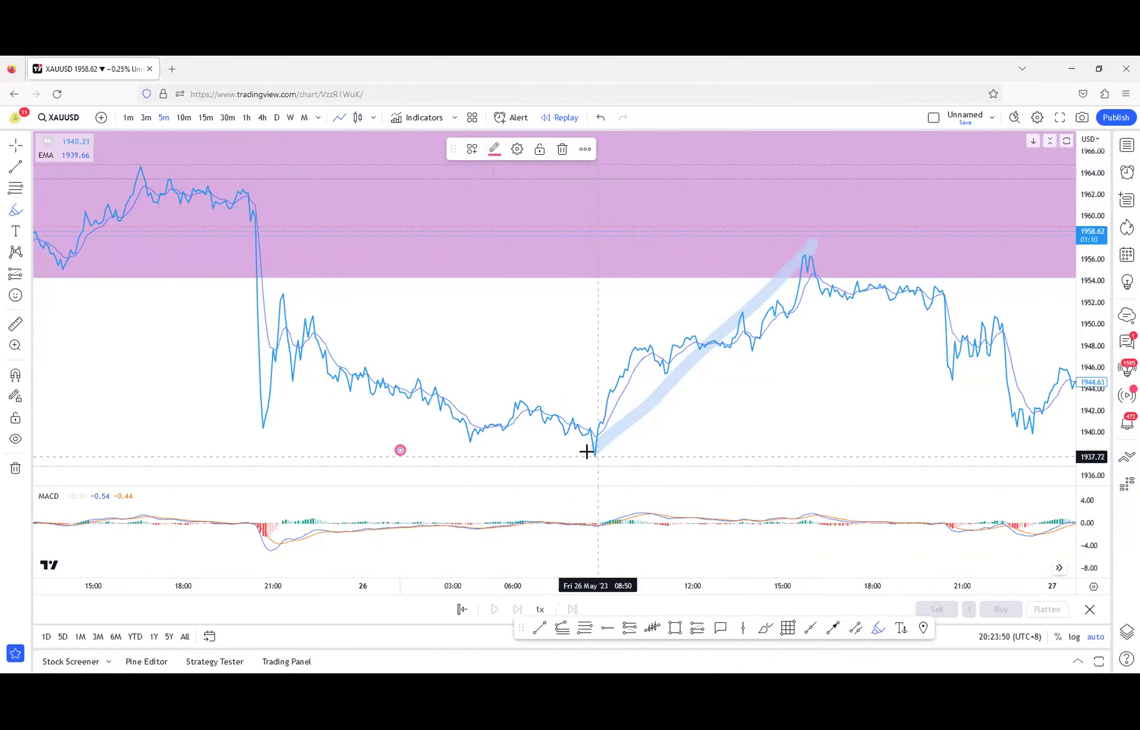
# - Mark the swing highs and lows of the 26 May rise with pink dots and draw a pink arrow pointing to the retest high
pyautogui.click(591, 453)
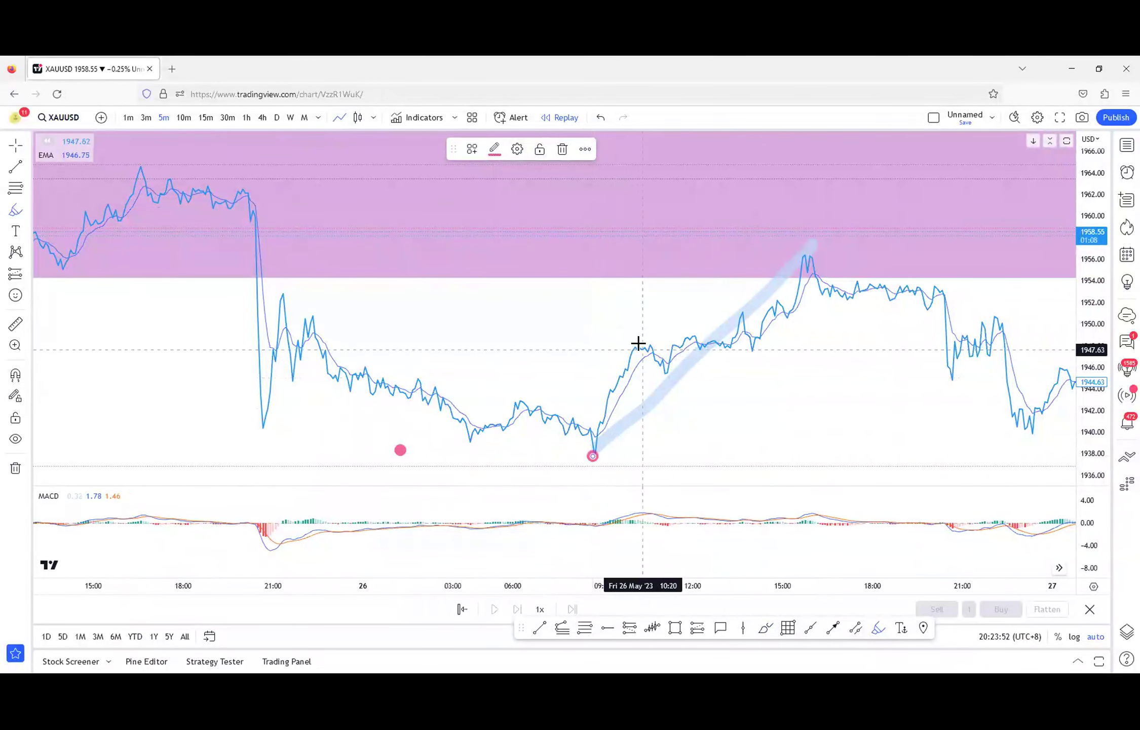
pyautogui.click(669, 361)
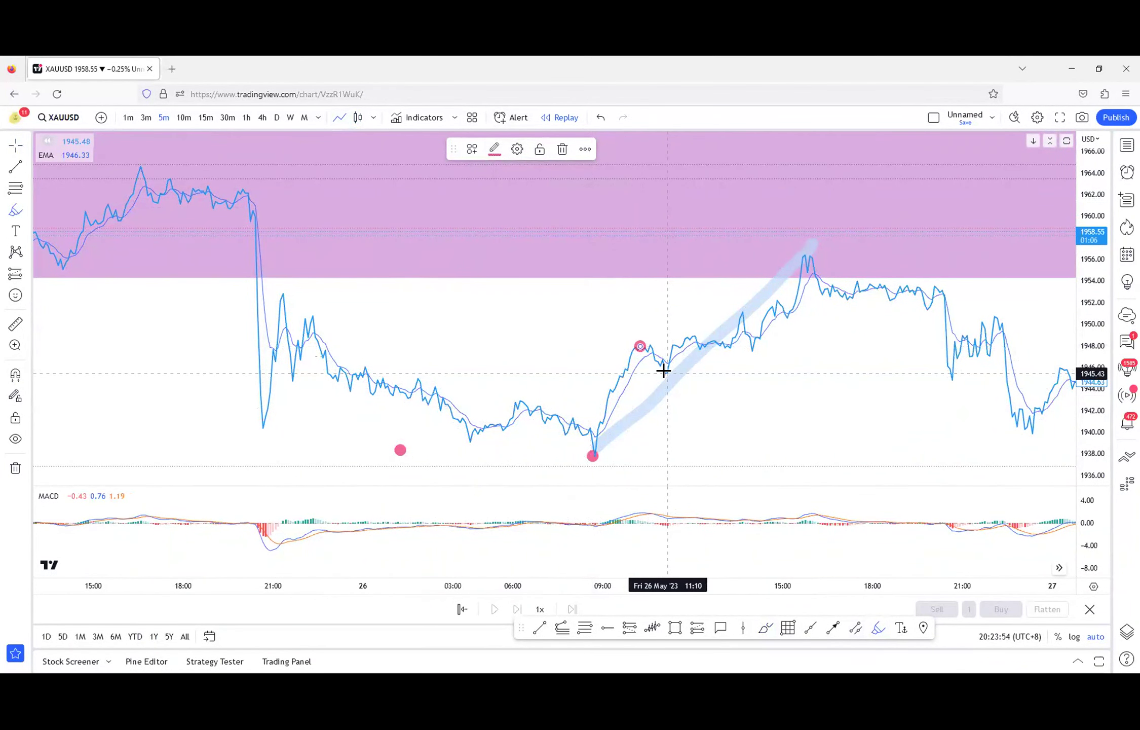
pyautogui.click(666, 373)
pyautogui.click(692, 330)
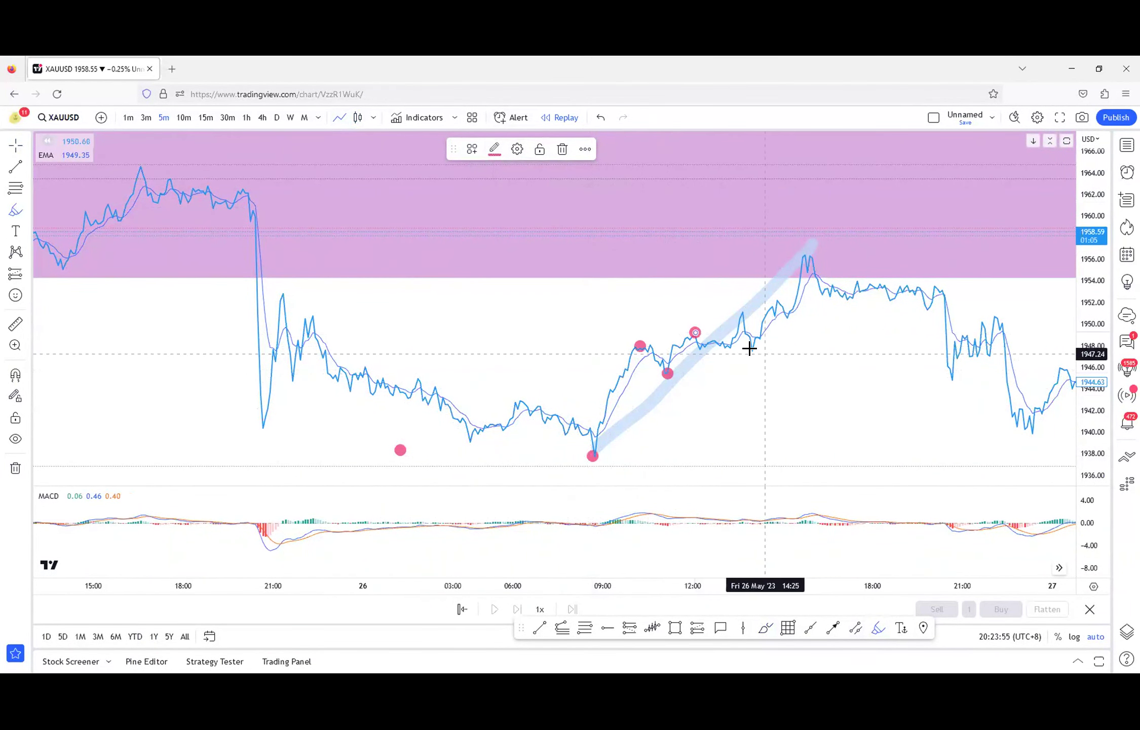
pyautogui.click(743, 323)
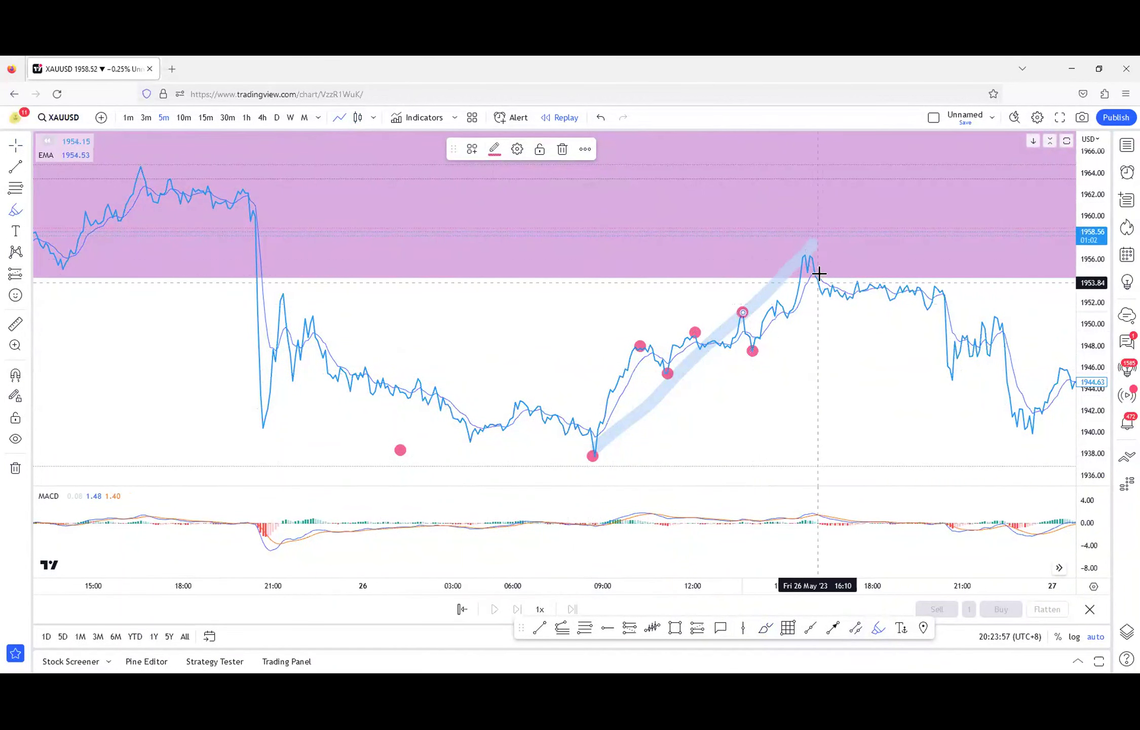
pyautogui.click(777, 298)
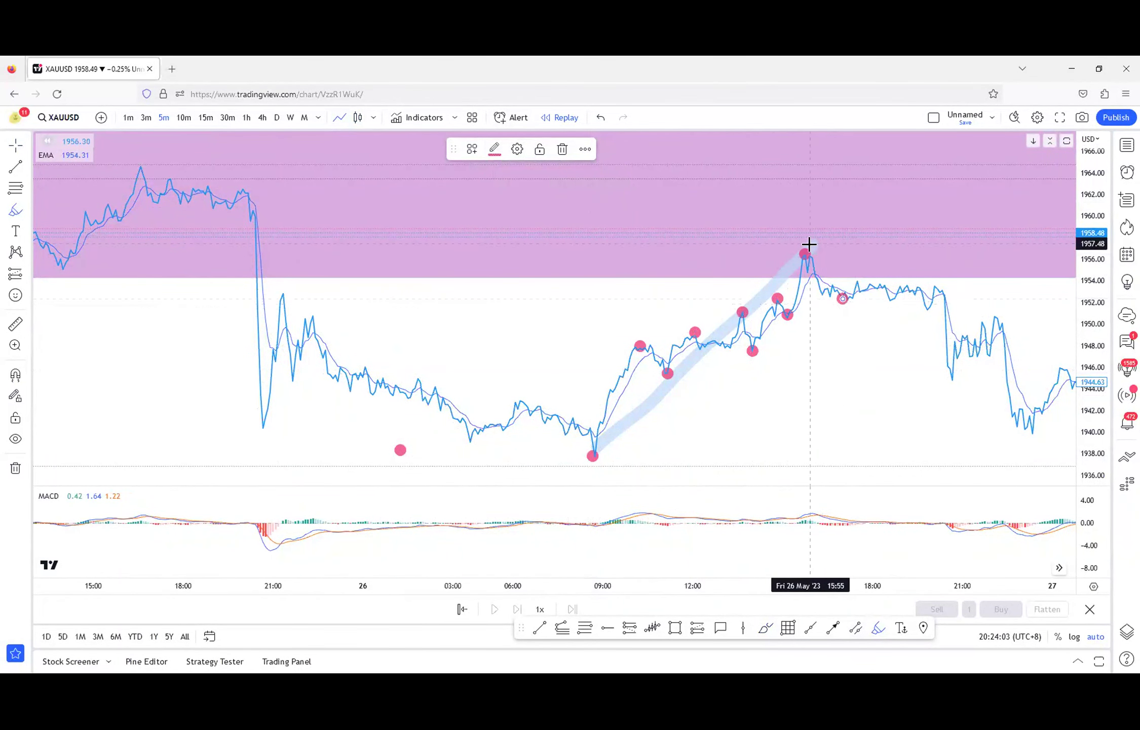
pyautogui.moveTo(814, 203)
pyautogui.mouseDown()
pyautogui.moveTo(848, 182)
pyautogui.moveTo(850, 224)
pyautogui.mouseUp()
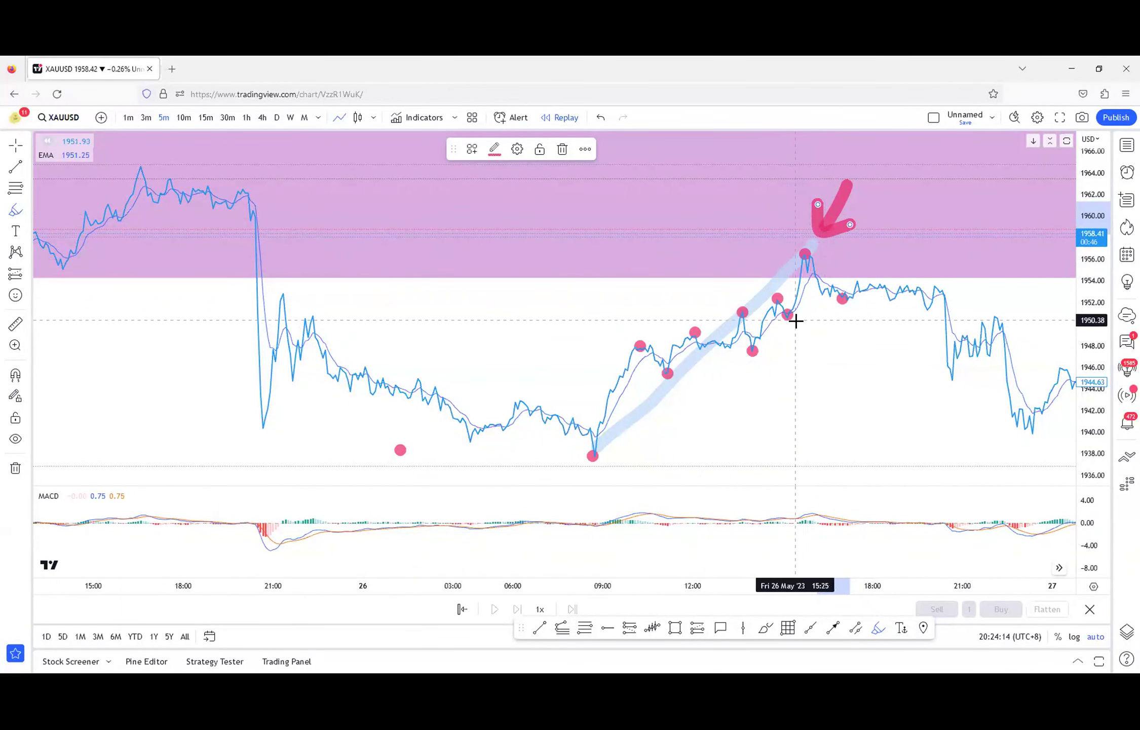
# - Brush a sample rising zigzag with a line under its last swing low and a circled top, and undo the sketch
pyautogui.click(765, 627)
pyautogui.moveTo(771, 451); pyautogui.dragTo(870, 393)
pyautogui.moveTo(850, 349); pyautogui.dragTo(880, 340)
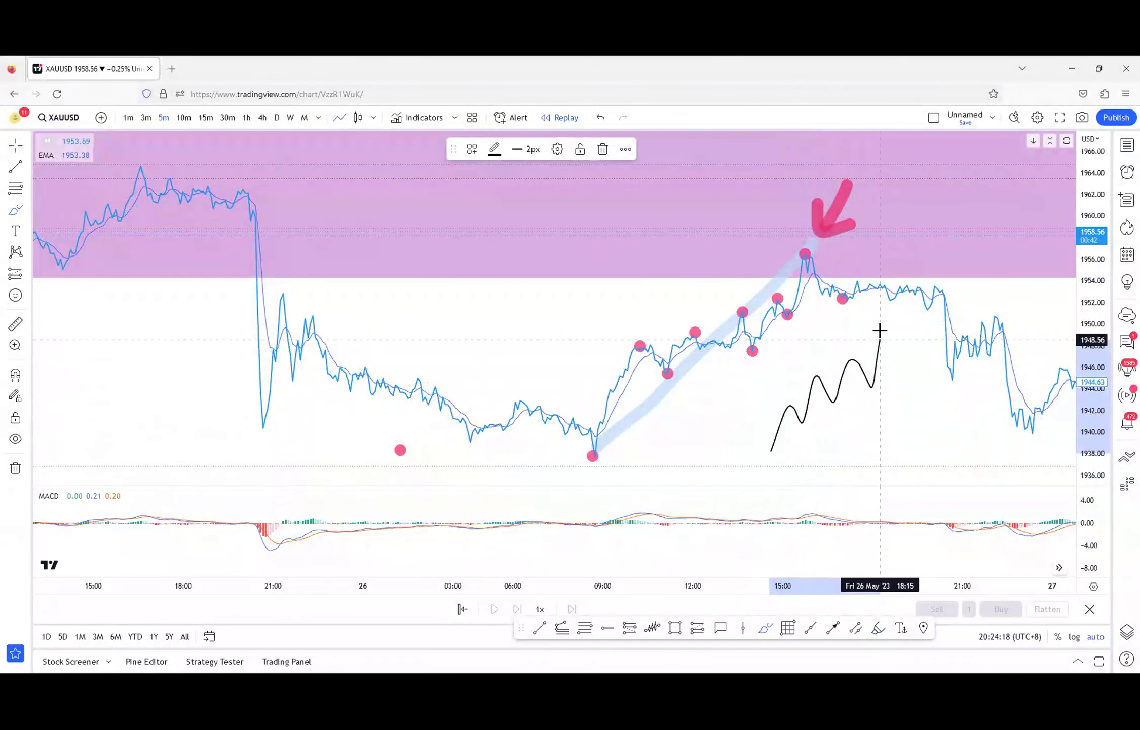
pyautogui.moveTo(898, 401); pyautogui.dragTo(906, 390)
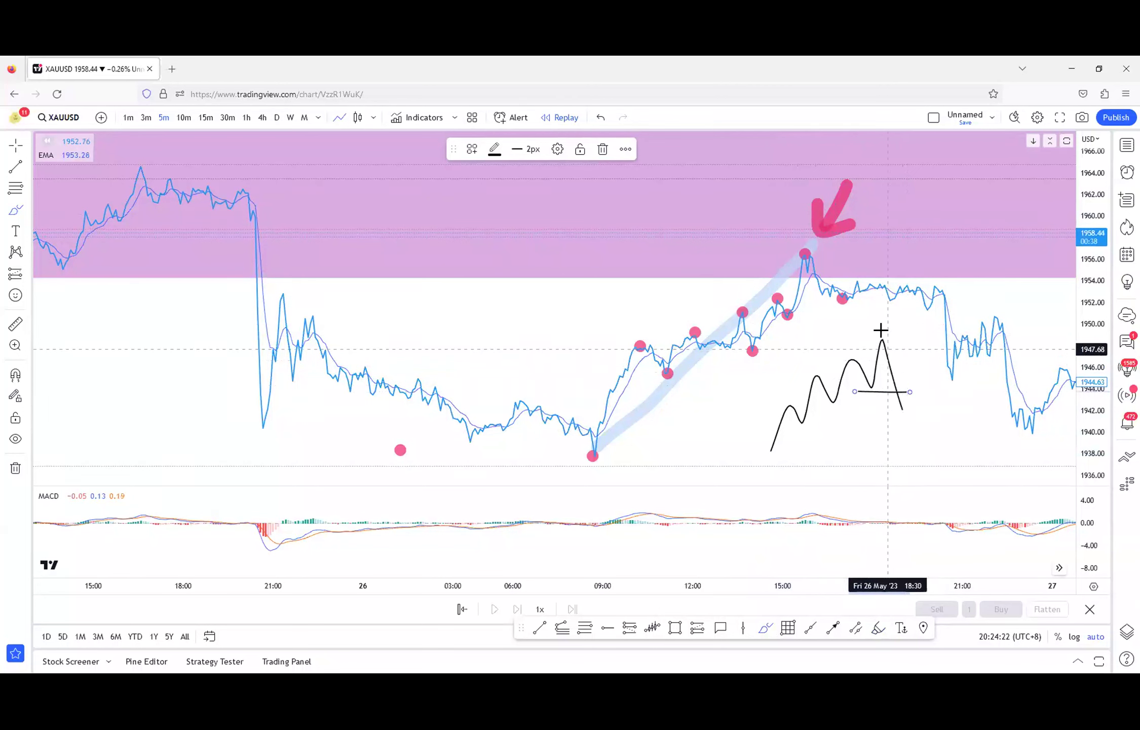
pyautogui.moveTo(901, 335)
pyautogui.mouseDown()
pyautogui.moveTo(868, 340)
pyautogui.moveTo(904, 339)
pyautogui.mouseUp()
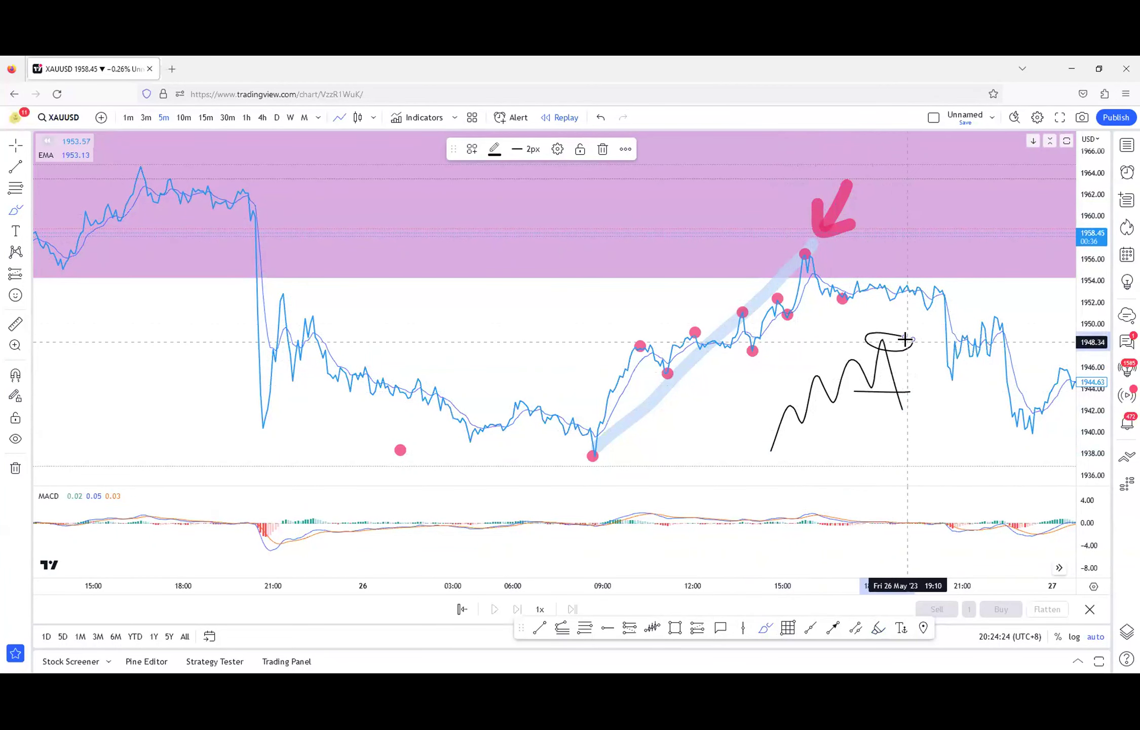
pyautogui.hotkey('ctrl', 'z')
pyautogui.hotkey('ctrl', 'z')
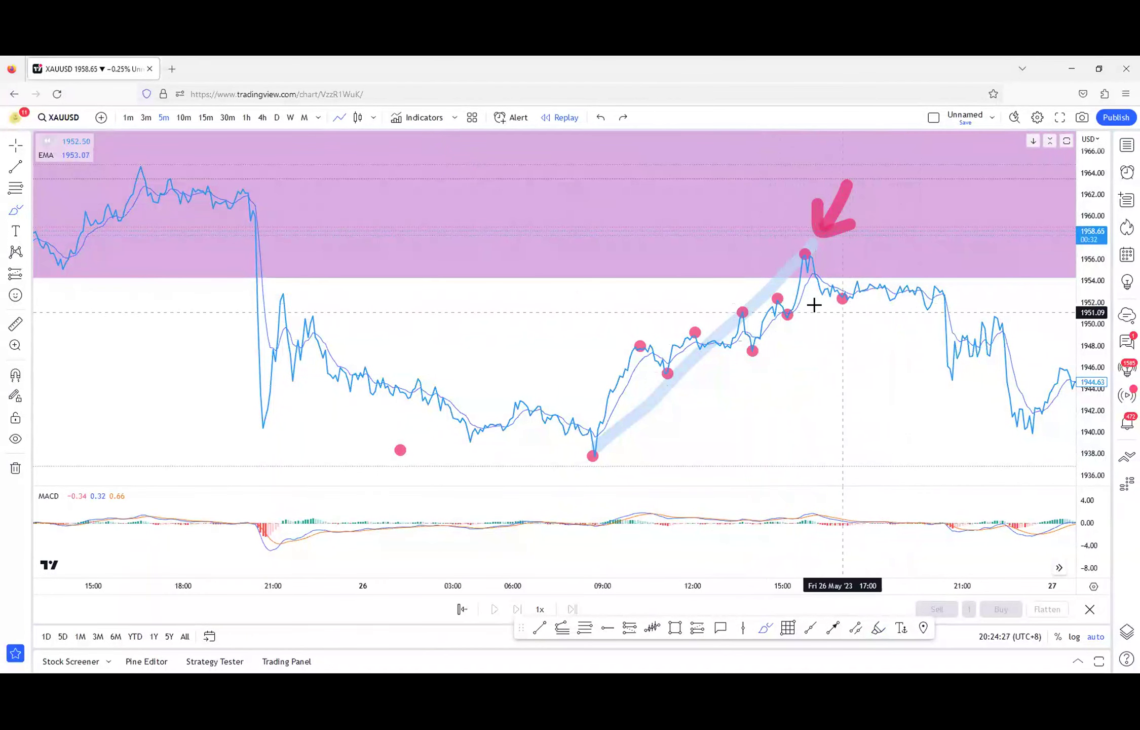
# - Brush a support line and zigzag over the sideways price after the 26 May retest high, and circle it with an arrow pointing to it
pyautogui.moveTo(887, 302); pyautogui.dragTo(832, 301)
pyautogui.moveTo(907, 300); pyautogui.dragTo(909, 303)
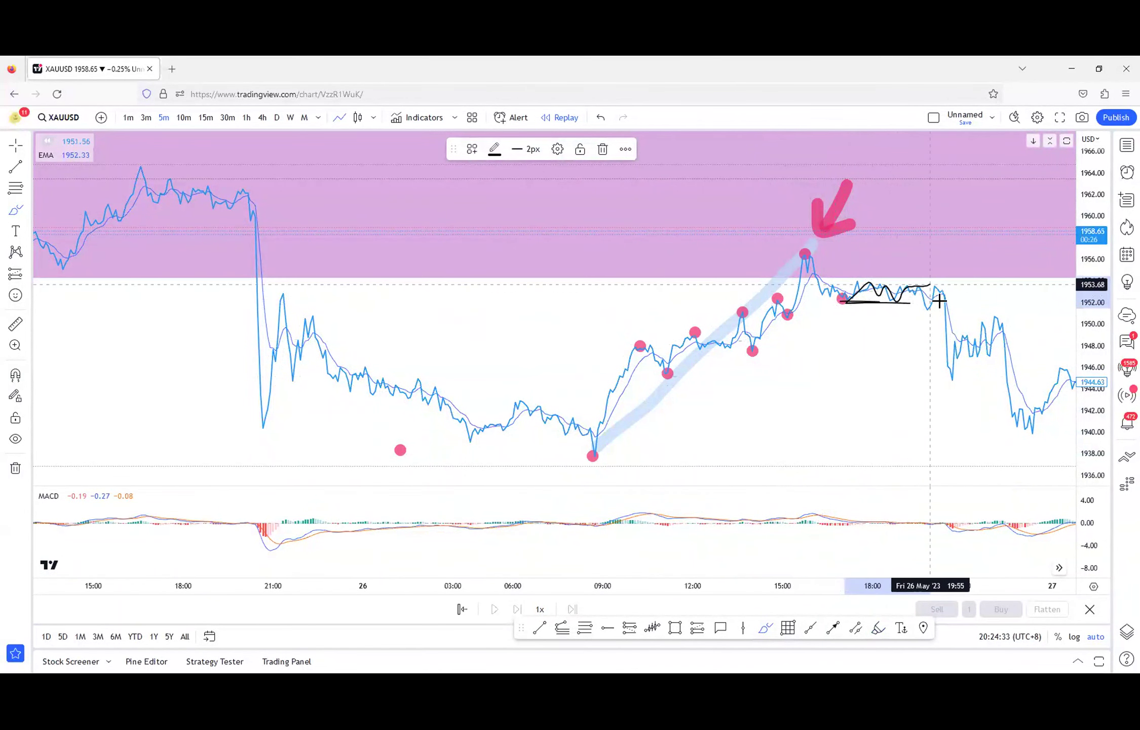
pyautogui.moveTo(894, 260)
pyautogui.mouseDown()
pyautogui.moveTo(919, 316)
pyautogui.moveTo(946, 277)
pyautogui.mouseUp()
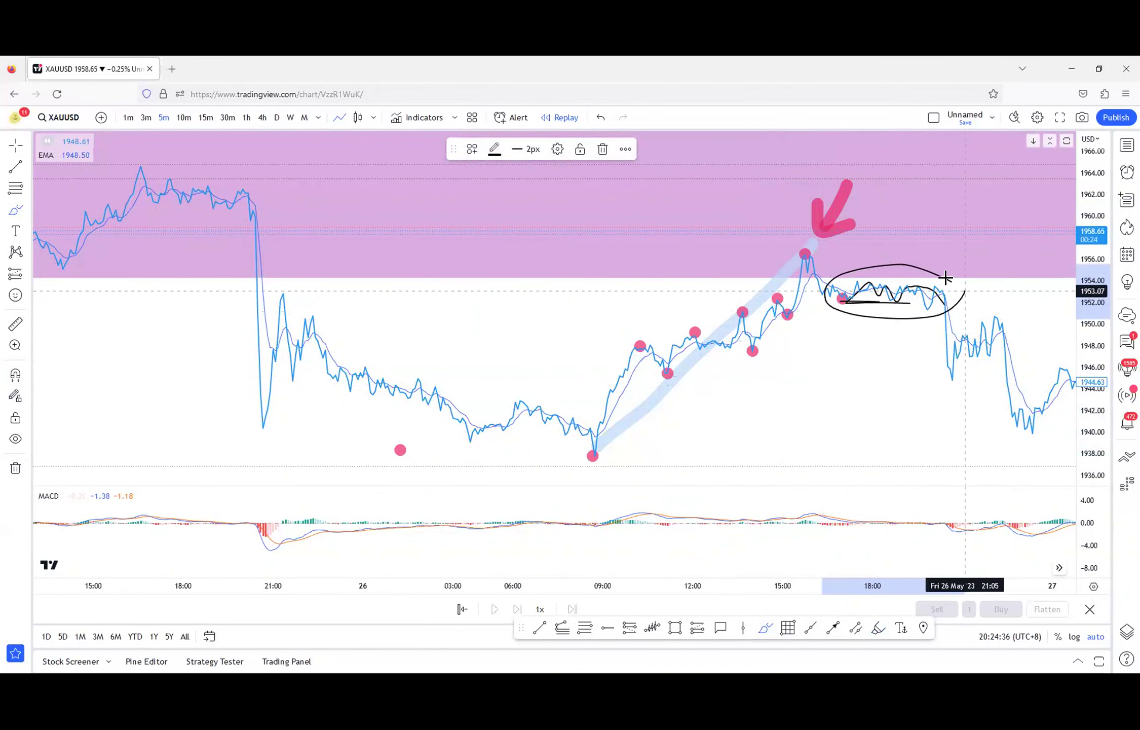
pyautogui.moveTo(998, 236); pyautogui.dragTo(962, 259)
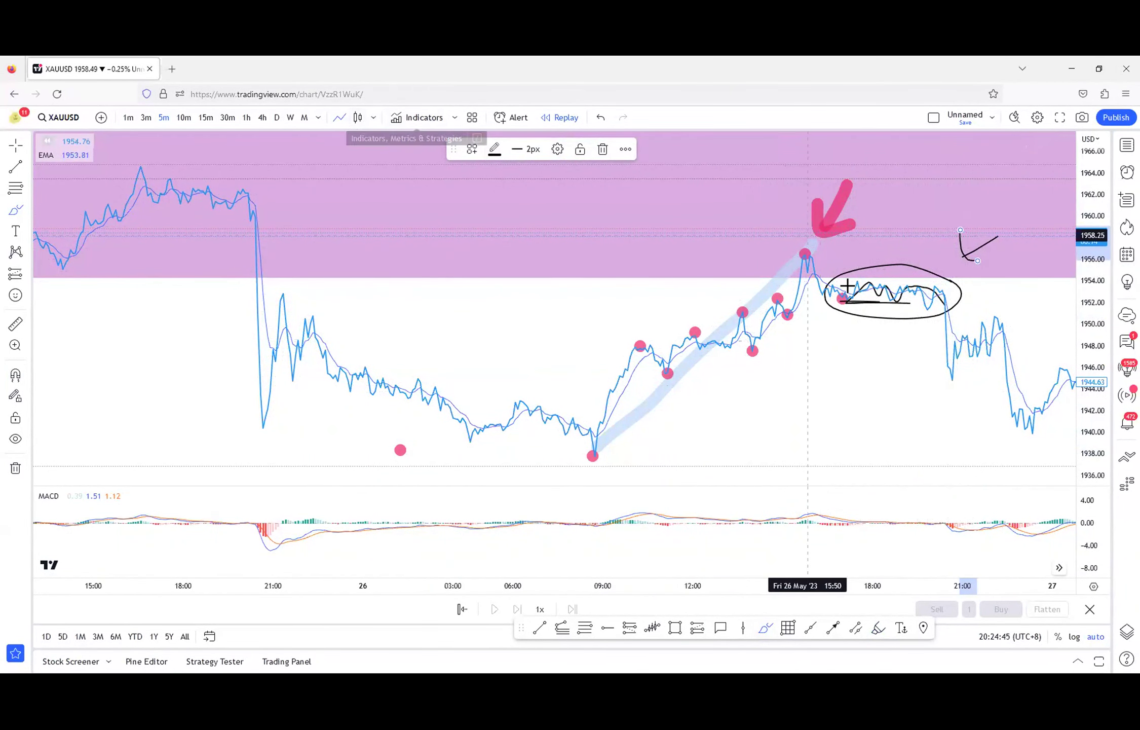
# - Underline the circled consolidation again, extend its support line past the 26 May breakdown, and add an arrow pointing up from below
pyautogui.moveTo(837, 304); pyautogui.dragTo(928, 306)
pyautogui.click(764, 628)
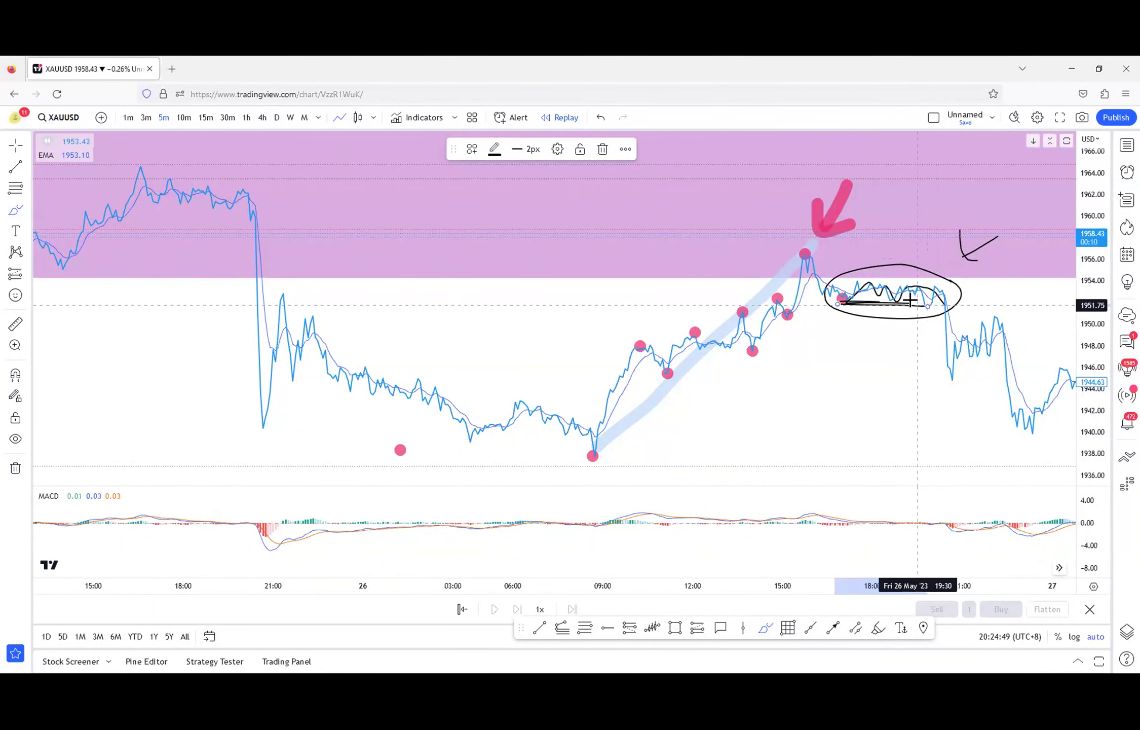
pyautogui.moveTo(916, 302); pyautogui.dragTo(943, 201)
pyautogui.hotkey('ctrl', 'z')
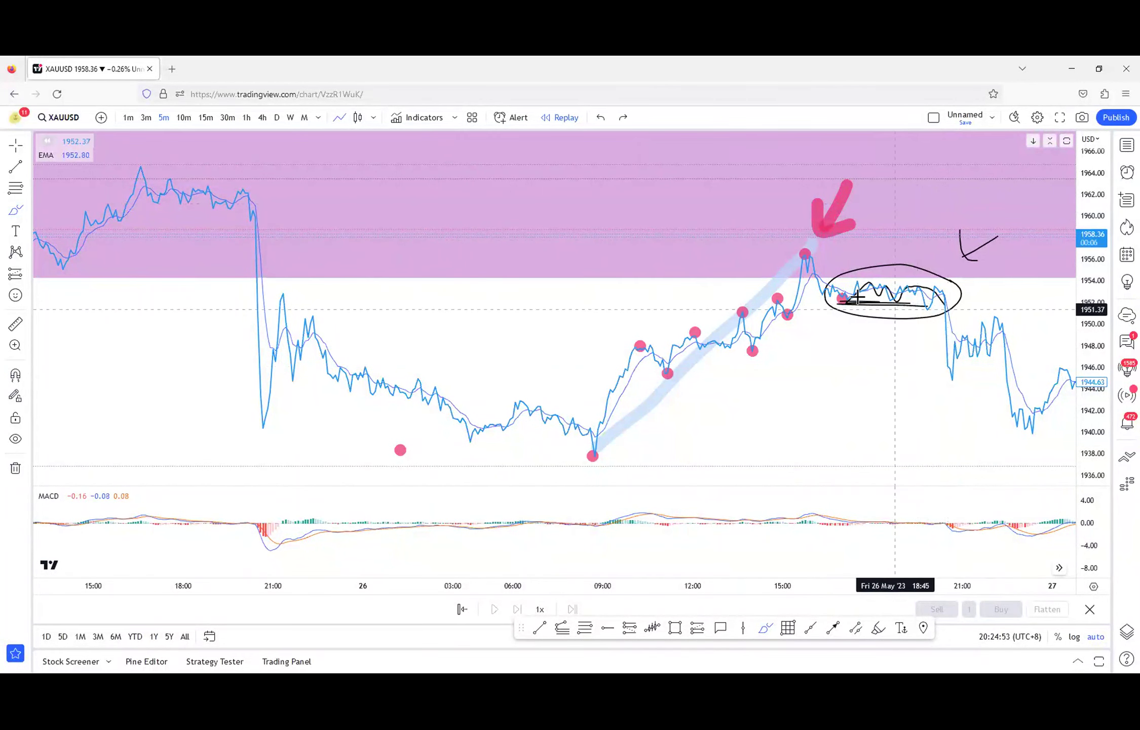
pyautogui.moveTo(902, 304); pyautogui.dragTo(987, 304)
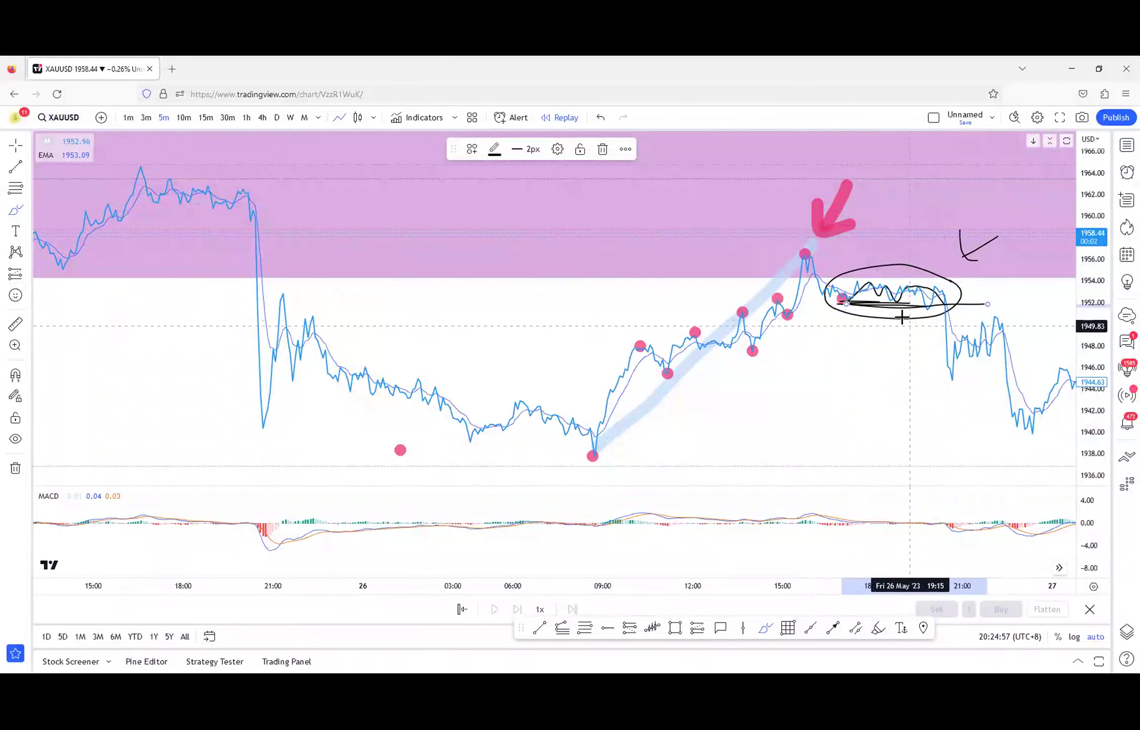
pyautogui.moveTo(871, 328); pyautogui.dragTo(910, 342)
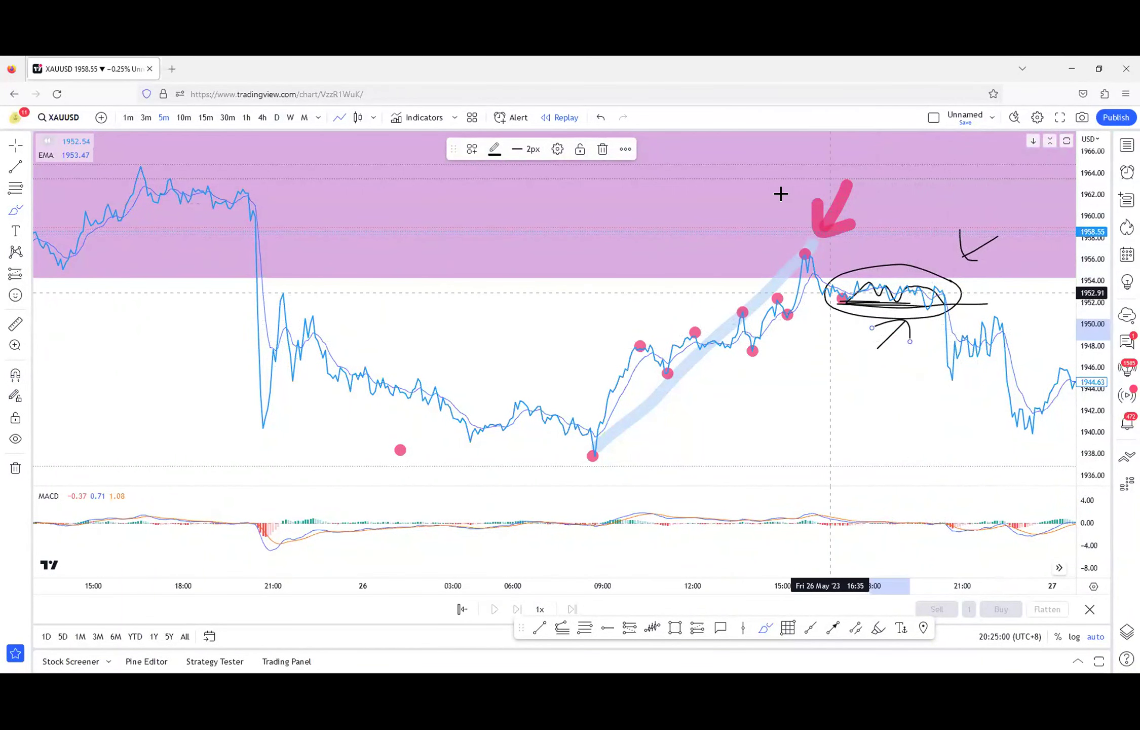
# - Undo the brush stroke made inside the zone above the retest high, and display the price as candles again
pyautogui.moveTo(773, 153); pyautogui.dragTo(769, 177)
pyautogui.hotkey('ctrl', 'z')
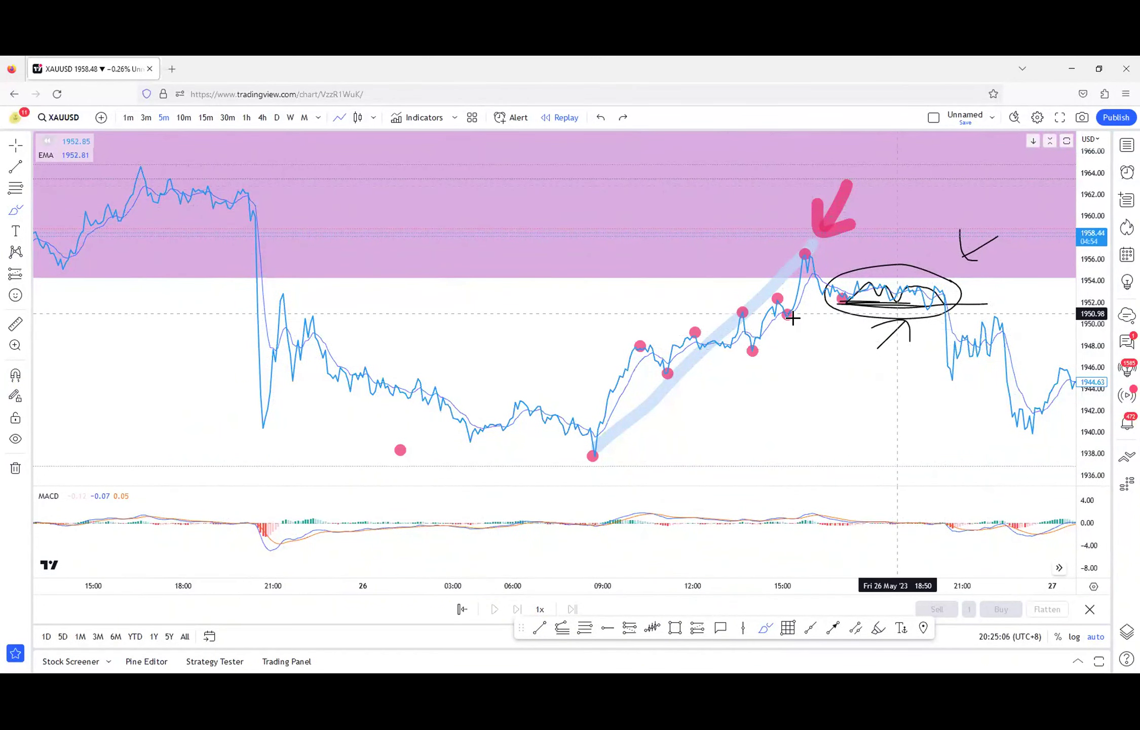
pyautogui.hotkey('ctrl', 'y')
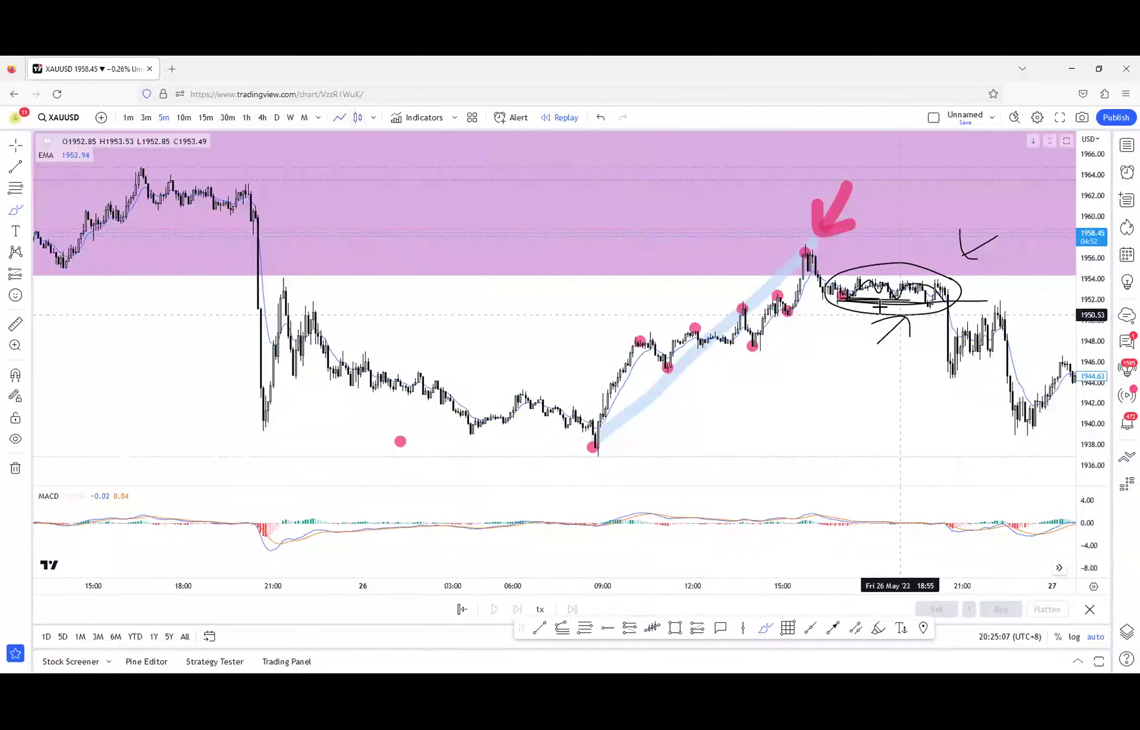
# - Delete the extended support line and the circle around the 26 May consolidation
pyautogui.click(968, 302)
pyautogui.press('Delete')
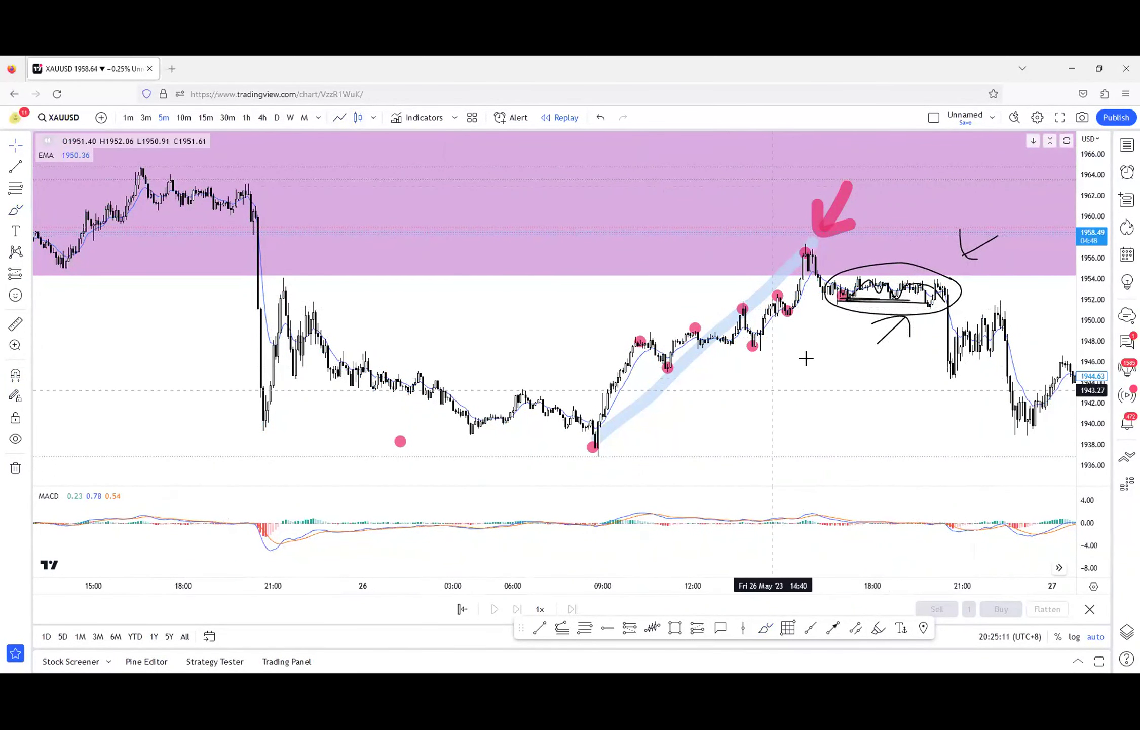
pyautogui.click(960, 297)
pyautogui.press('Delete')
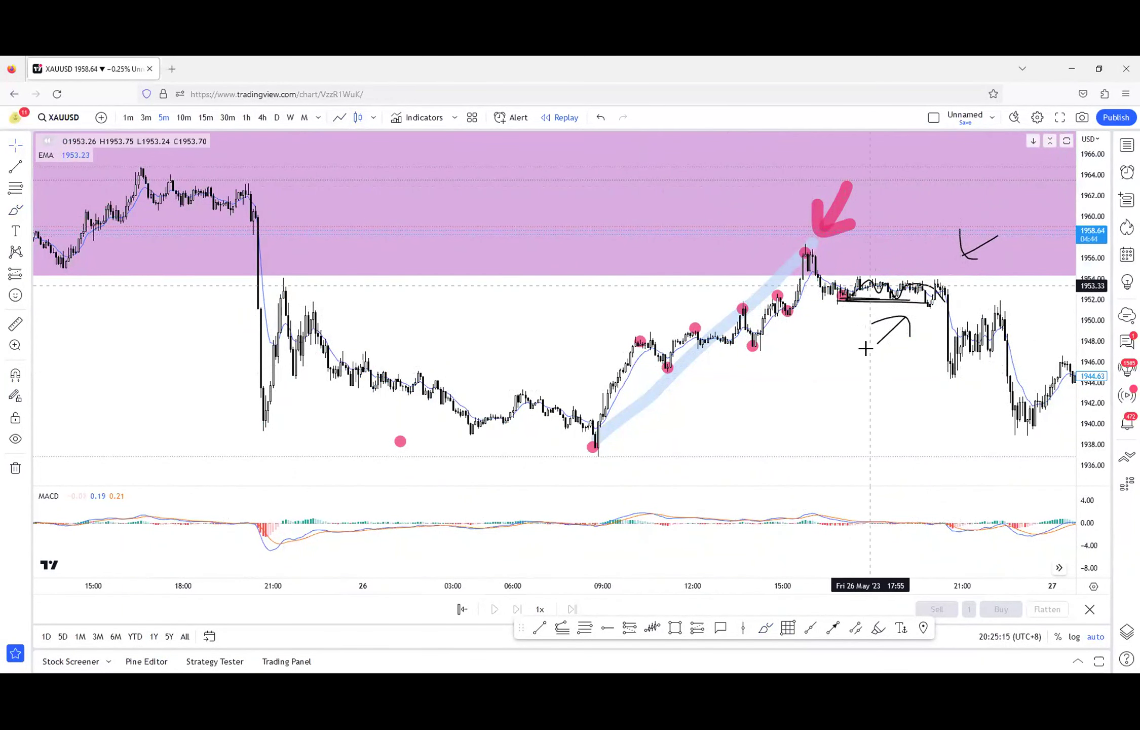
# - Draw a rectangle over the 26 May consolidation, from about 1954.31 to 1951.56, extending past the breakdown to about 23:20
pyautogui.click(675, 628)
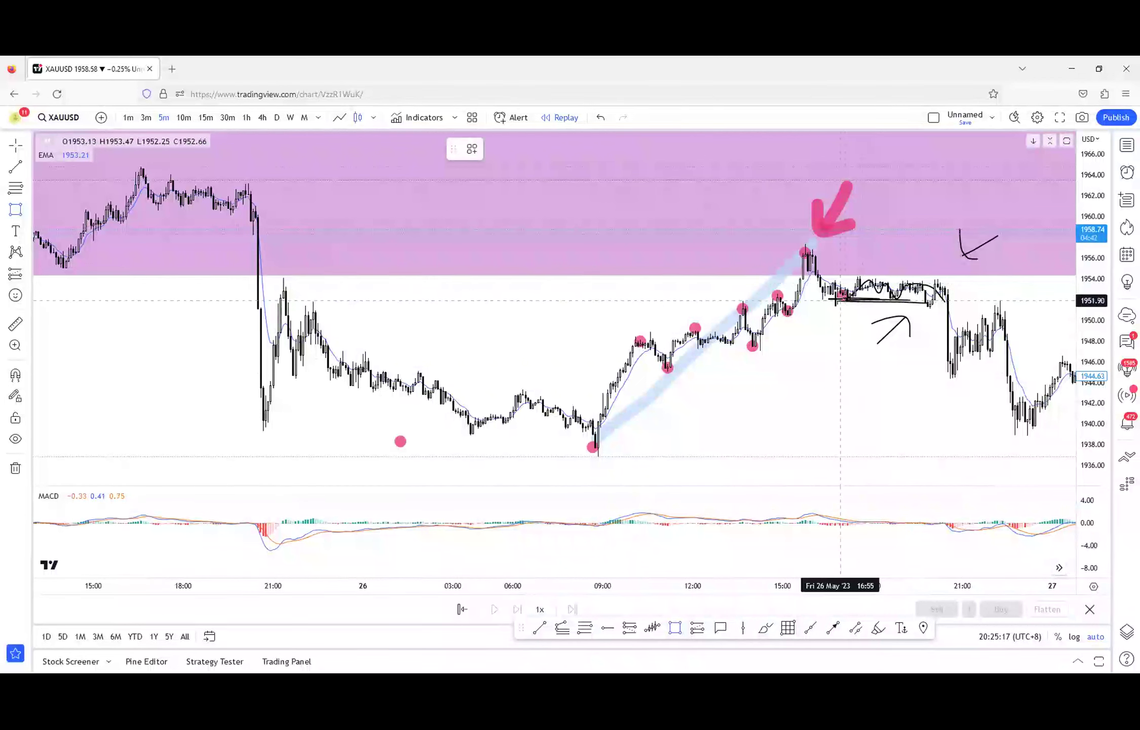
pyautogui.click(836, 275)
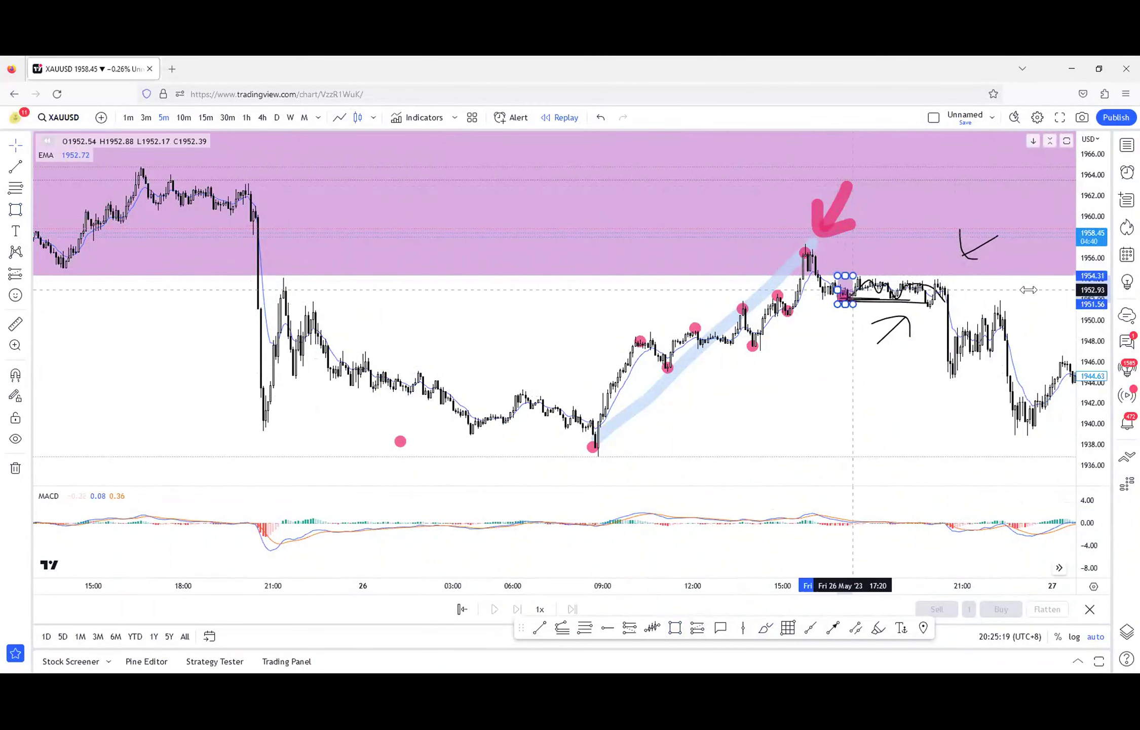
pyautogui.click(1031, 304)
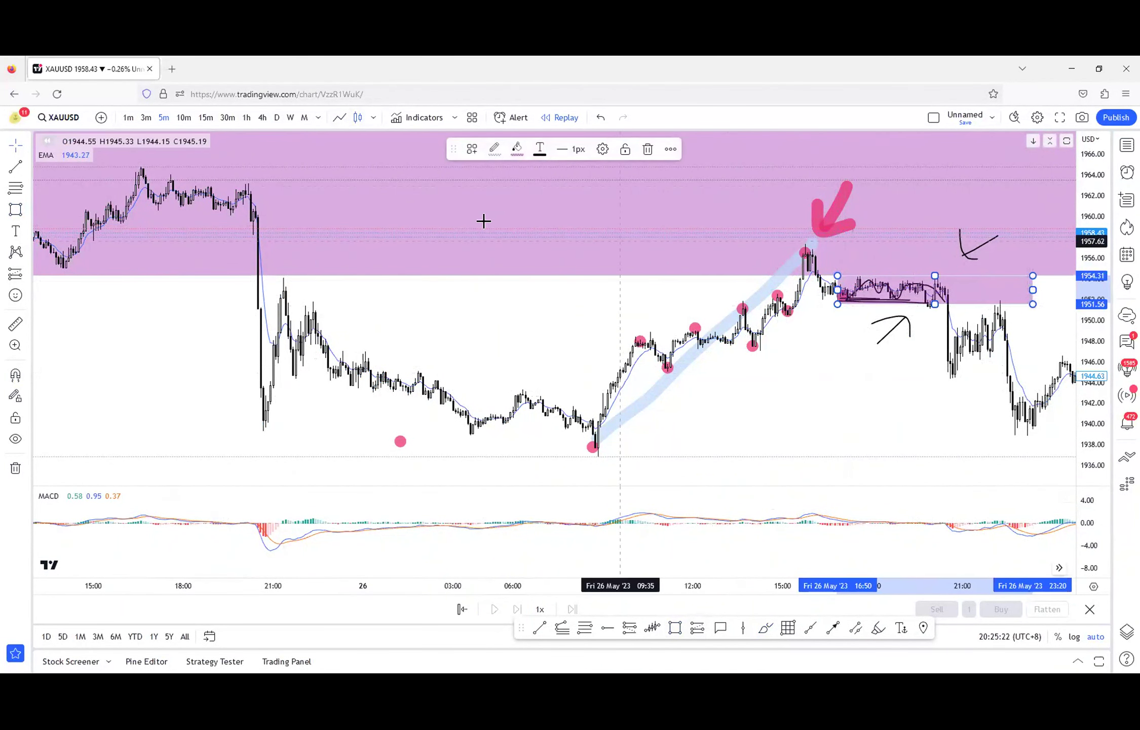
# - Brush a circle in the empty part of the purple zone and another around the 26 May consolidation
pyautogui.click(766, 627)
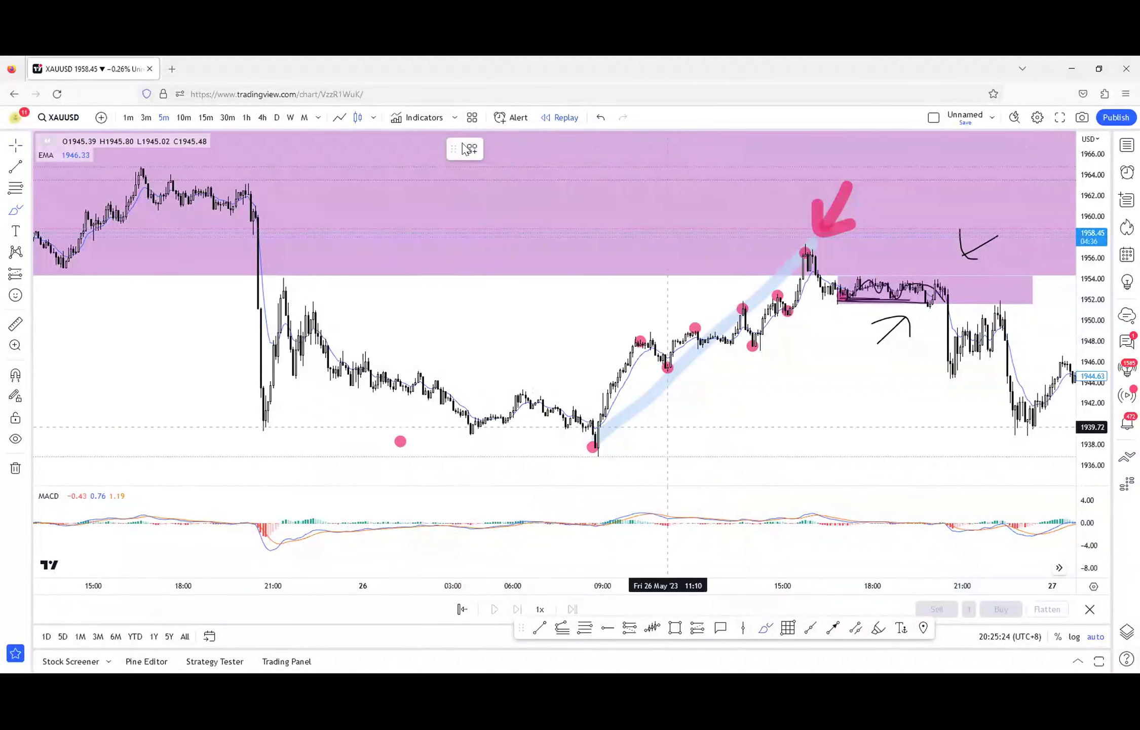
pyautogui.moveTo(517, 167)
pyautogui.mouseDown()
pyautogui.moveTo(461, 205)
pyautogui.moveTo(533, 179)
pyautogui.mouseUp()
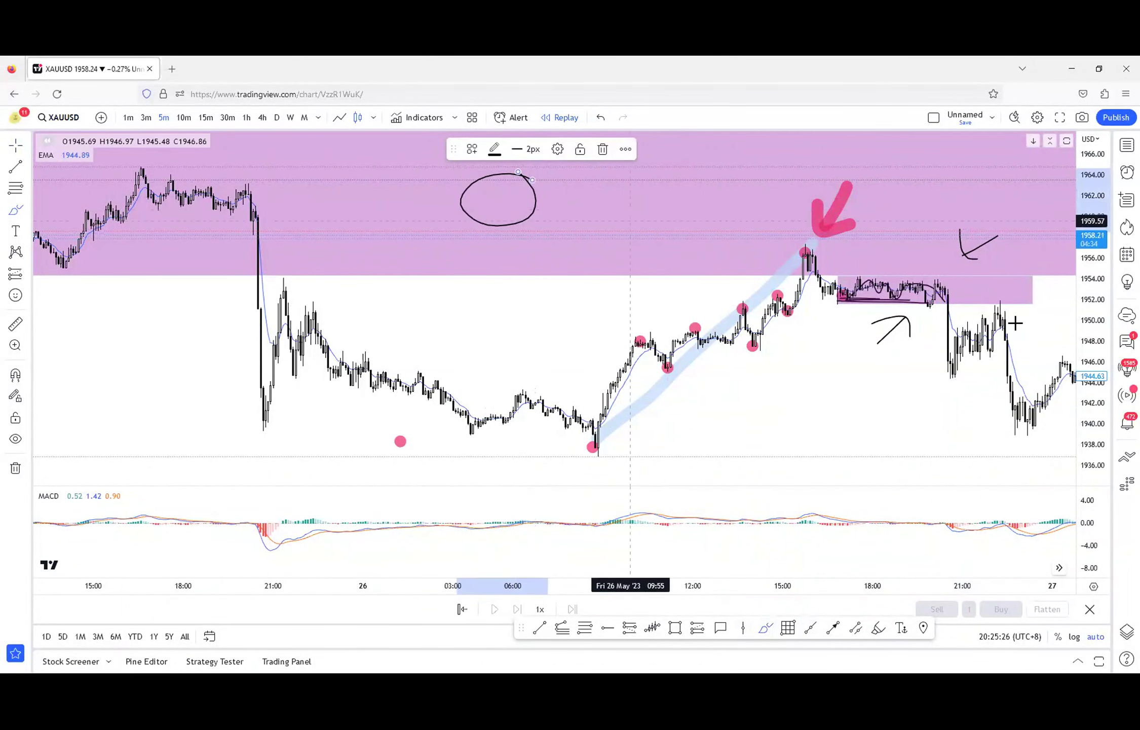
pyautogui.moveTo(905, 277)
pyautogui.mouseDown()
pyautogui.moveTo(844, 299)
pyautogui.moveTo(942, 287)
pyautogui.mouseUp()
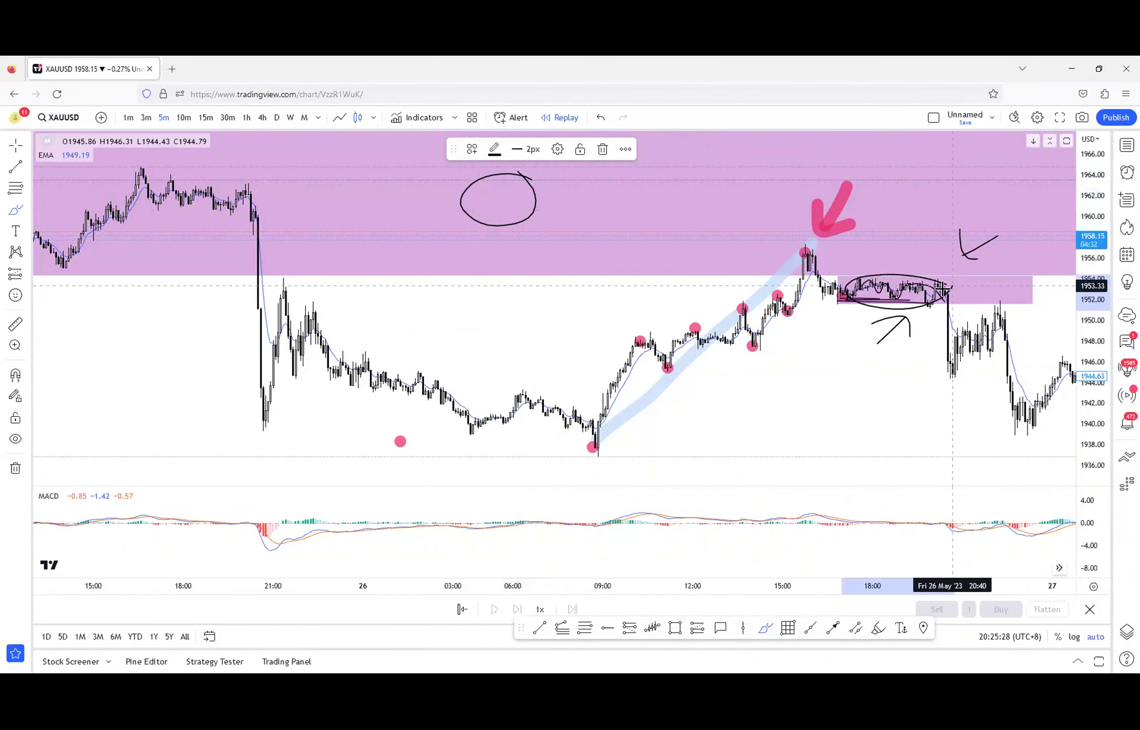
# - Set the background of the consolidation rectangle to blue
pyautogui.doubleClick(986, 287)
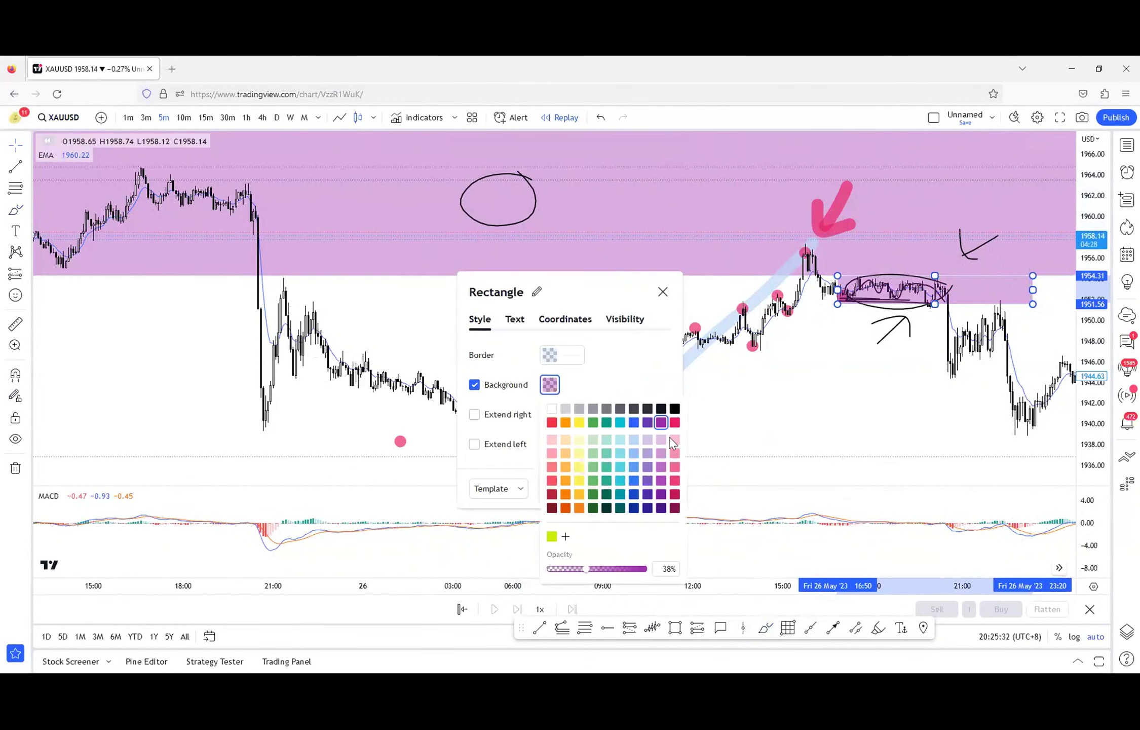
pyautogui.click(634, 422)
pyautogui.moveTo(733, 434); pyautogui.dragTo(696, 413)
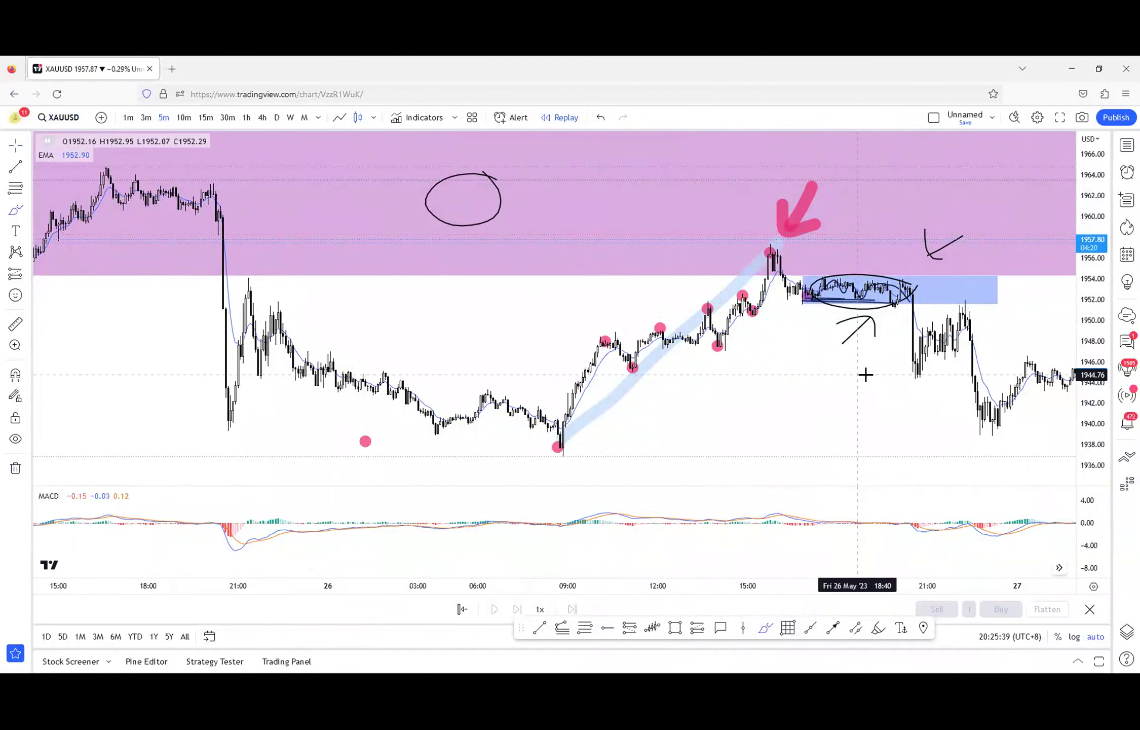
# - Circle the sharp drop below the blue rectangle with the brush and add an arrow pointing up to it
pyautogui.scroll(4, 841, 309)
pyautogui.moveTo(855, 237); pyautogui.dragTo(803, 290)
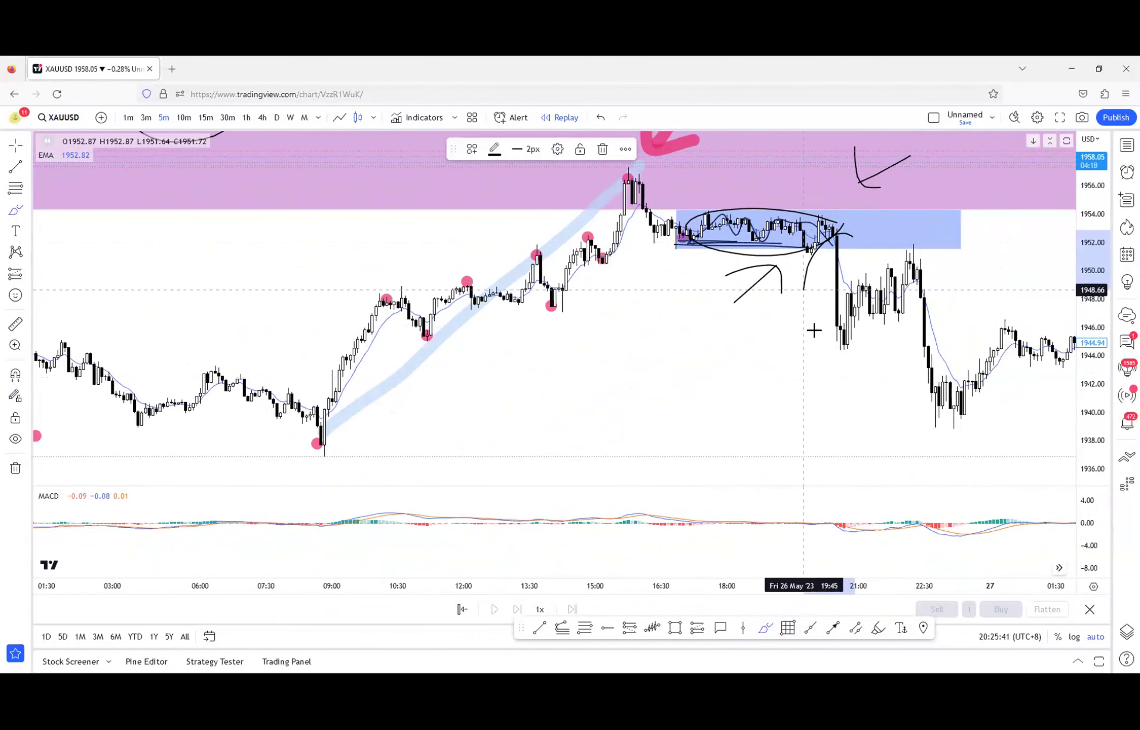
pyautogui.moveTo(768, 361)
pyautogui.mouseDown()
pyautogui.moveTo(799, 323)
pyautogui.moveTo(807, 333)
pyautogui.mouseUp()
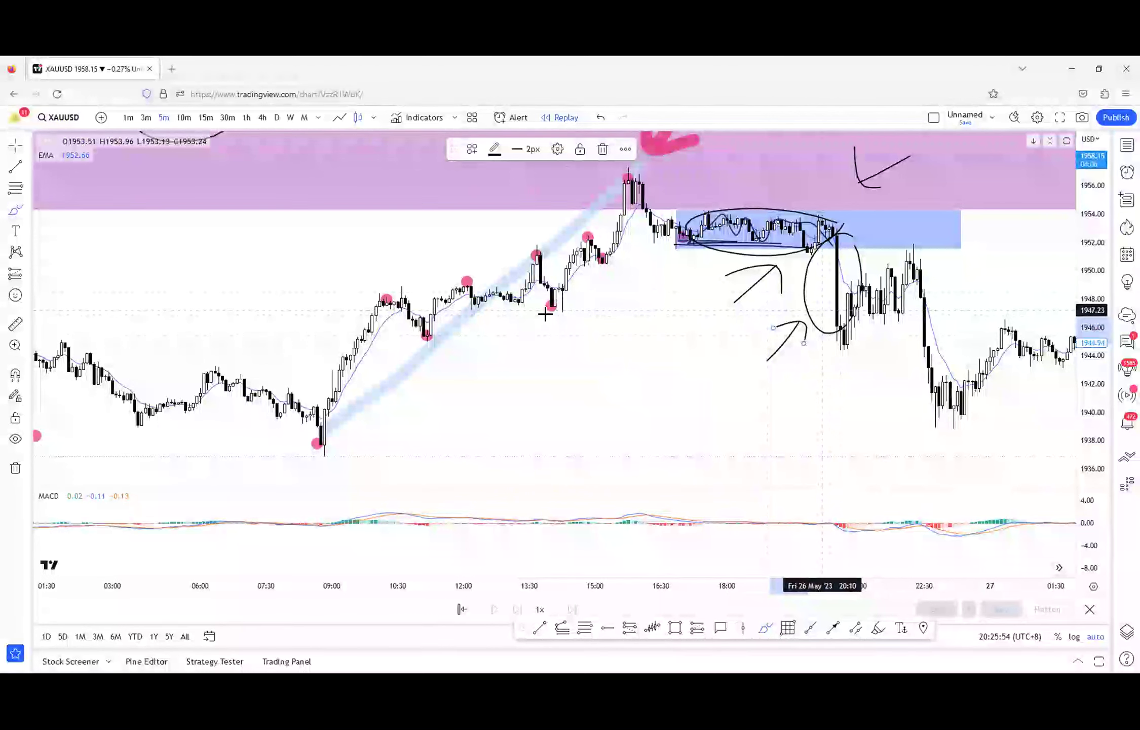
pyautogui.moveTo(545, 304); pyautogui.dragTo(815, 301)
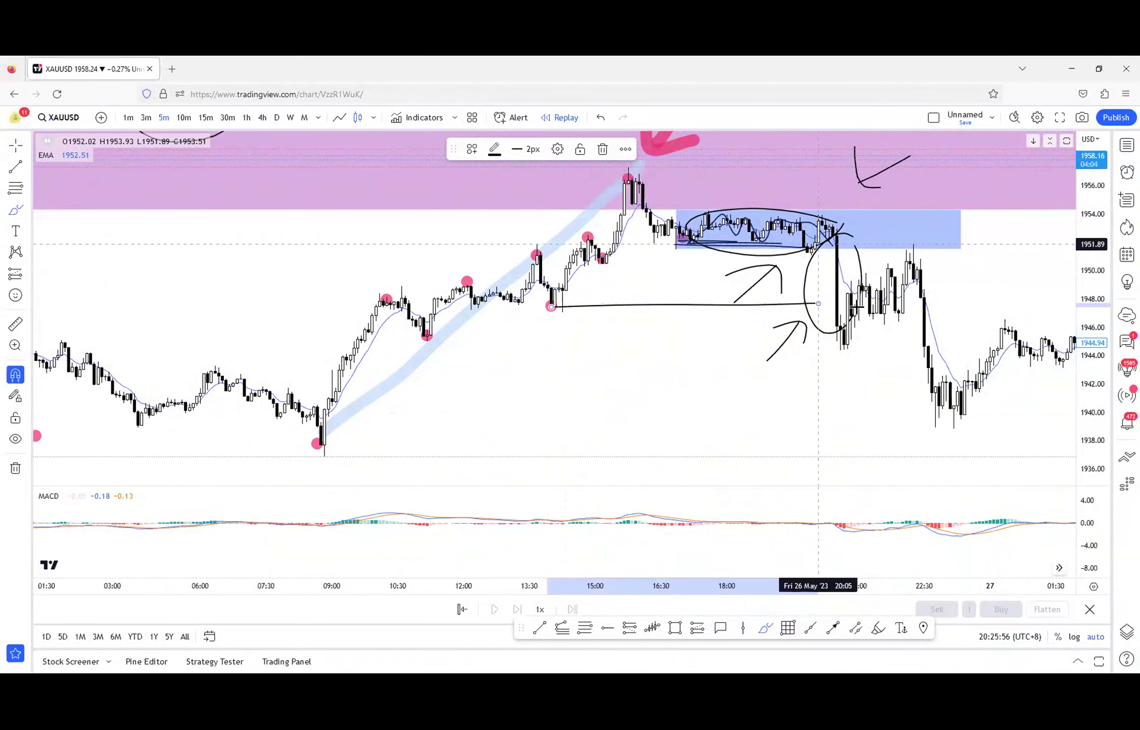
pyautogui.hotkey('ctrl', 'z')
# - Circle the swing high that retests the blue rectangle after the breakdown, and brush a line beside it without an arrowhead
pyautogui.moveTo(922, 241)
pyautogui.mouseDown()
pyautogui.moveTo(910, 255)
pyautogui.moveTo(931, 236)
pyautogui.mouseUp()
pyautogui.moveTo(1002, 230); pyautogui.dragTo(948, 234)
pyautogui.moveTo(962, 221)
pyautogui.mouseDown()
pyautogui.moveTo(933, 235)
pyautogui.moveTo(976, 251)
pyautogui.mouseUp()
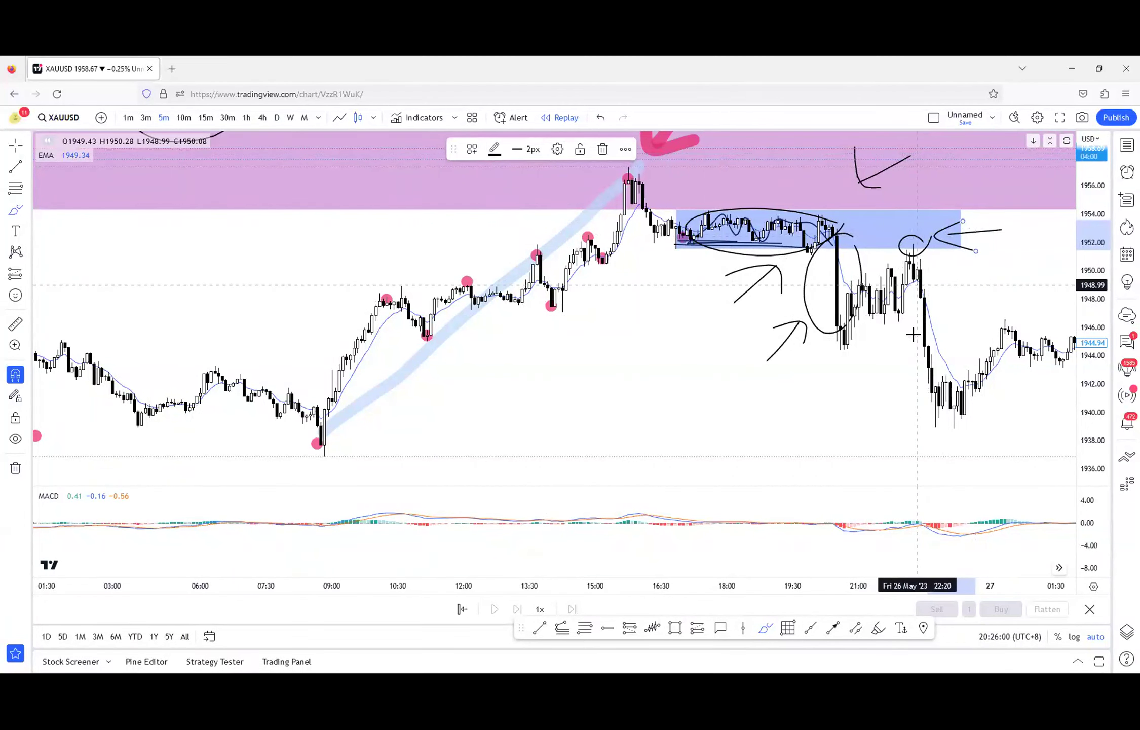
pyautogui.hotkey('ctrl', 'z')
# - Brush a second circle in the purple zone with an arrow pointing up into it, and a downward arrow beside the first circle
pyautogui.scroll(-4, 924, 384)
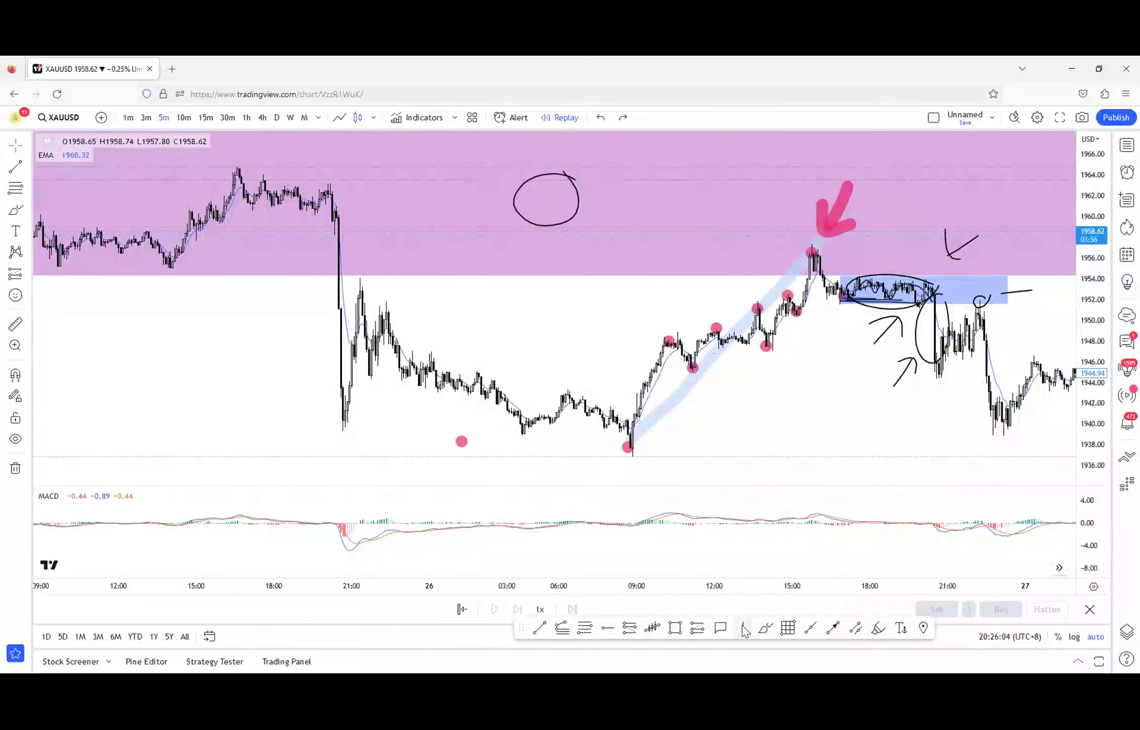
pyautogui.click(760, 628)
pyautogui.moveTo(676, 164)
pyautogui.mouseDown()
pyautogui.moveTo(629, 195)
pyautogui.moveTo(682, 157)
pyautogui.mouseUp()
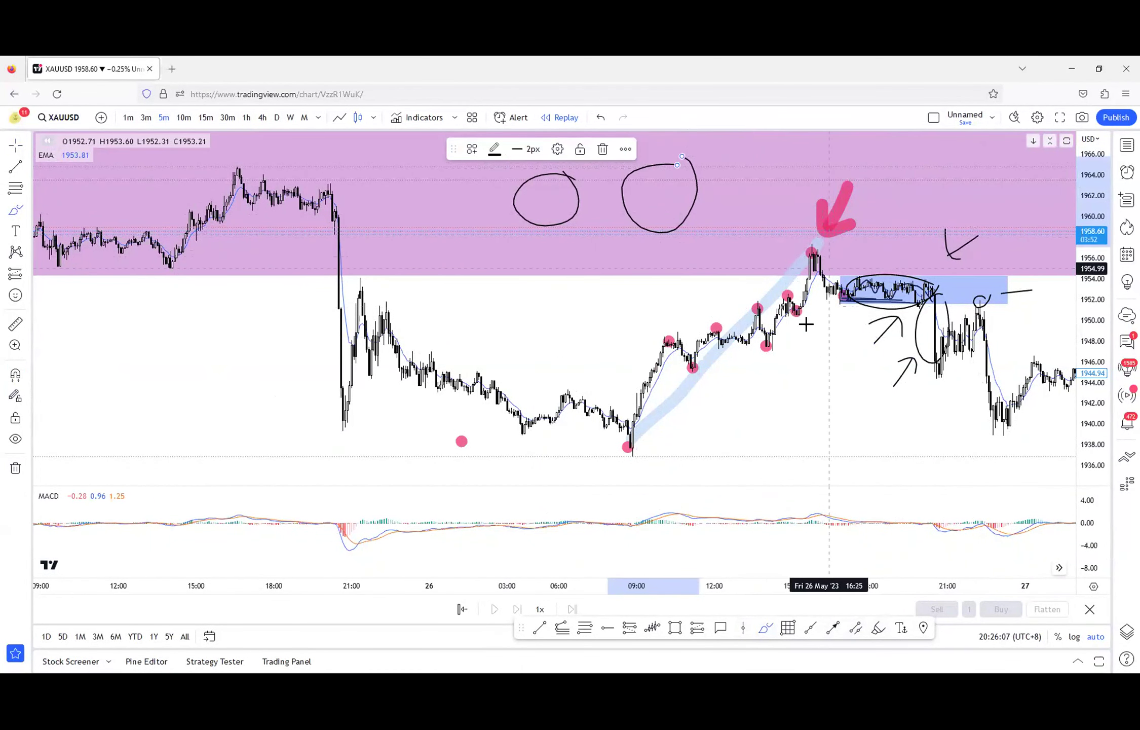
pyautogui.moveTo(667, 278); pyautogui.dragTo(660, 208)
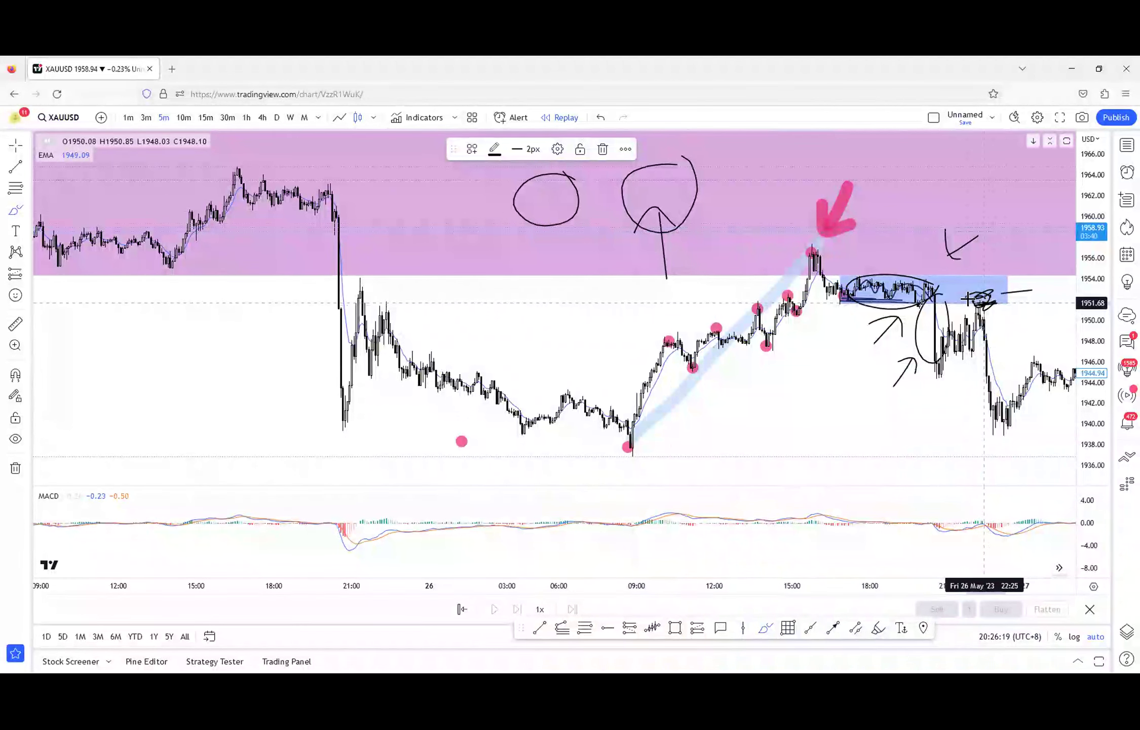
pyautogui.moveTo(461, 181)
pyautogui.mouseDown()
pyautogui.moveTo(471, 223)
pyautogui.moveTo(492, 200)
pyautogui.mouseUp()
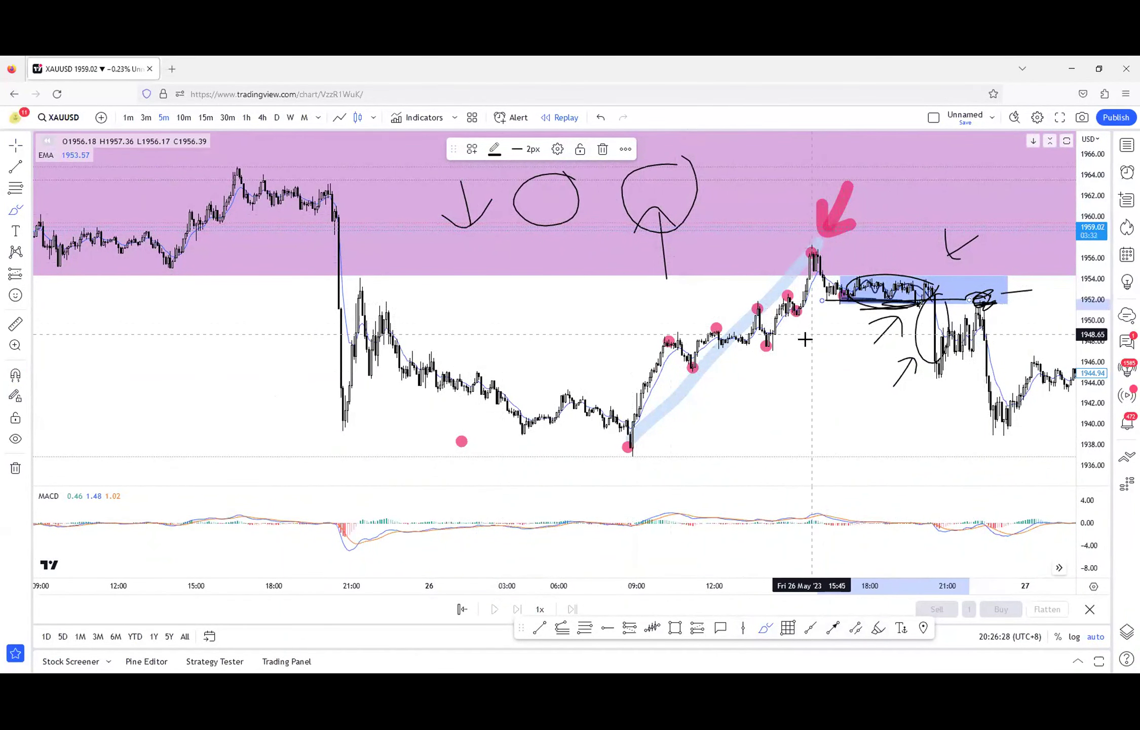
# - Brush an arrow from the purple zone down to the circled retest high at the blue rectangle
pyautogui.press('Escape')
pyautogui.click(766, 627)
pyautogui.moveTo(1019, 251)
pyautogui.mouseDown()
pyautogui.moveTo(965, 283)
pyautogui.moveTo(982, 284)
pyautogui.mouseUp()
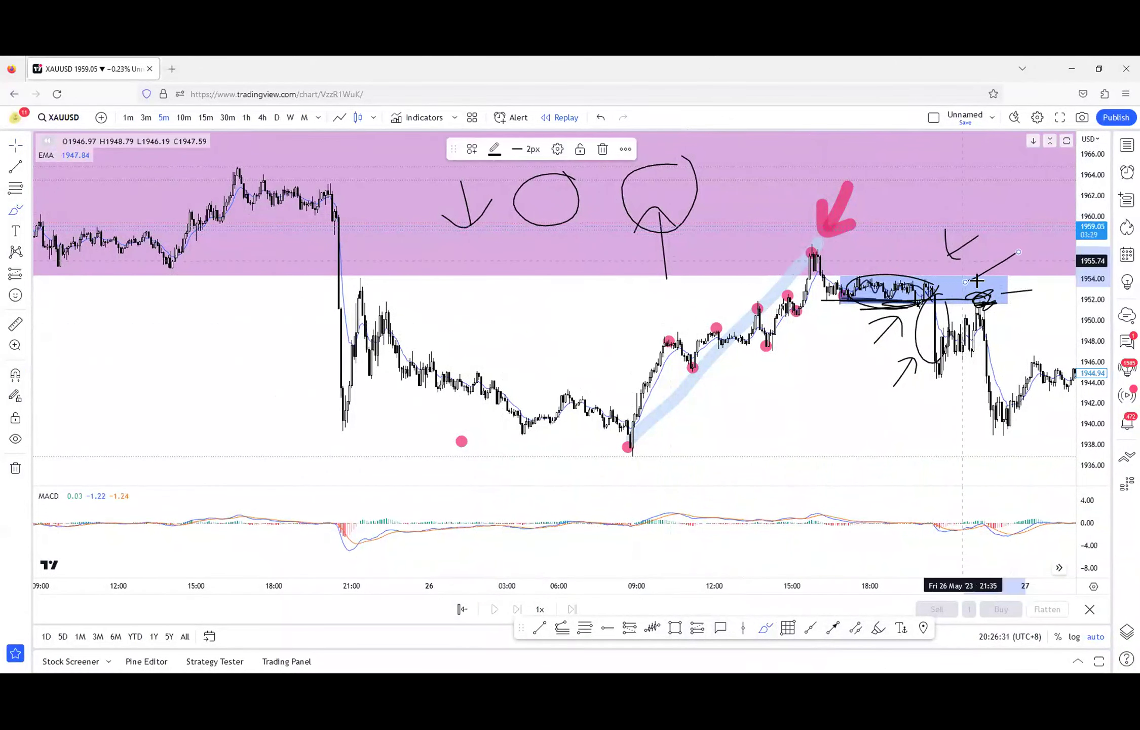
# - Switch the chart to the 1-hour timeframe and examine the 26 May consolidation and breakdown candles up close
pyautogui.click(247, 117)
pyautogui.press('Escape')
pyautogui.moveTo(552, 318); pyautogui.dragTo(143, 301)
pyautogui.scroll(6, 775, 261)
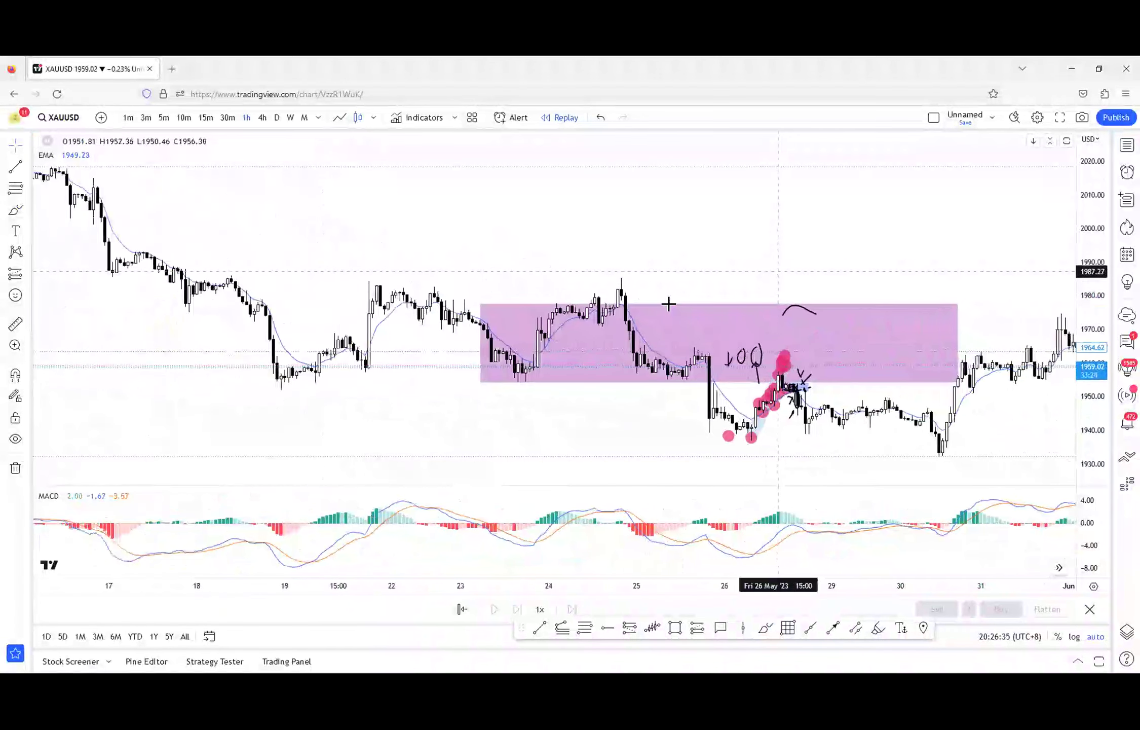
pyautogui.scroll(3, 463, 406)
pyautogui.scroll(3, 522, 401)
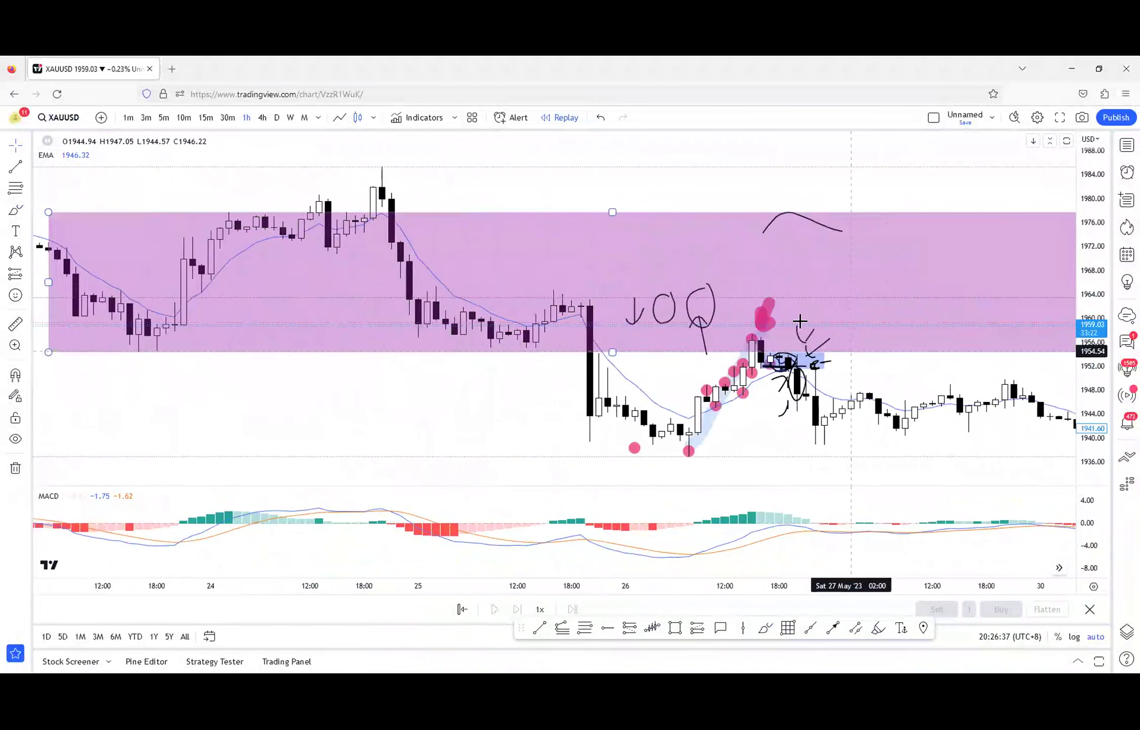
pyautogui.scroll(8, 800, 320)
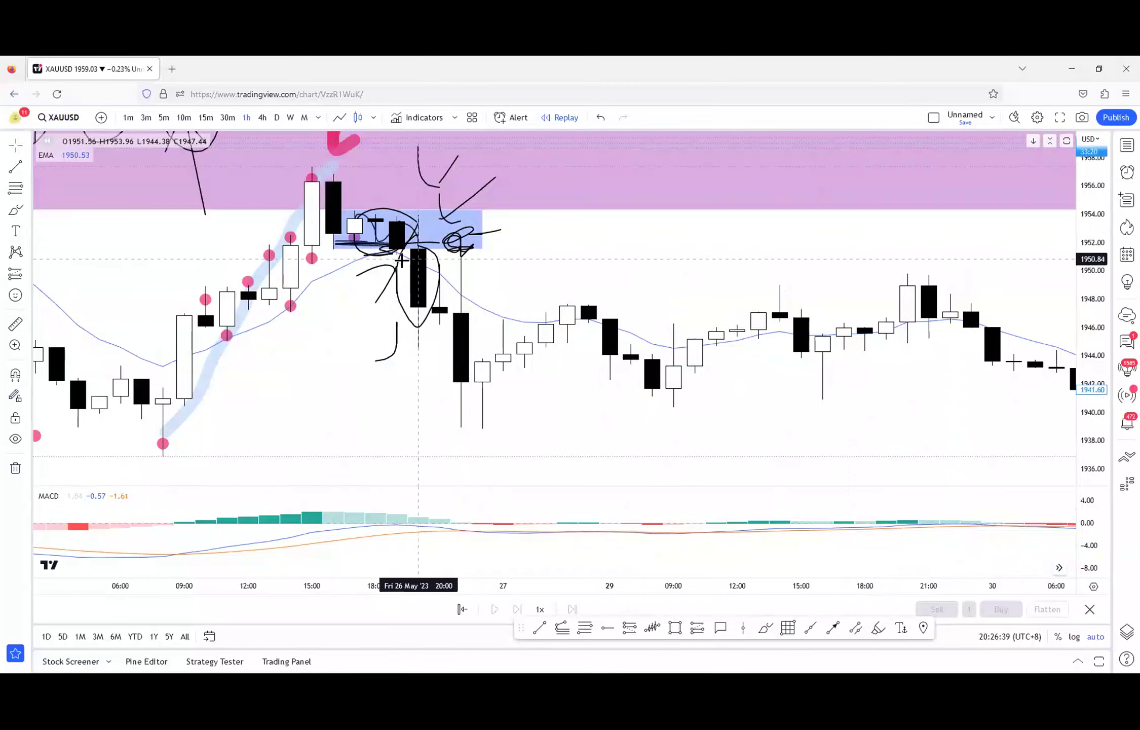
# - Brush a crossed line beside the blue rectangle and a stroke over the small 1-hour consolidation candles
pyautogui.scroll(-5, 401, 259)
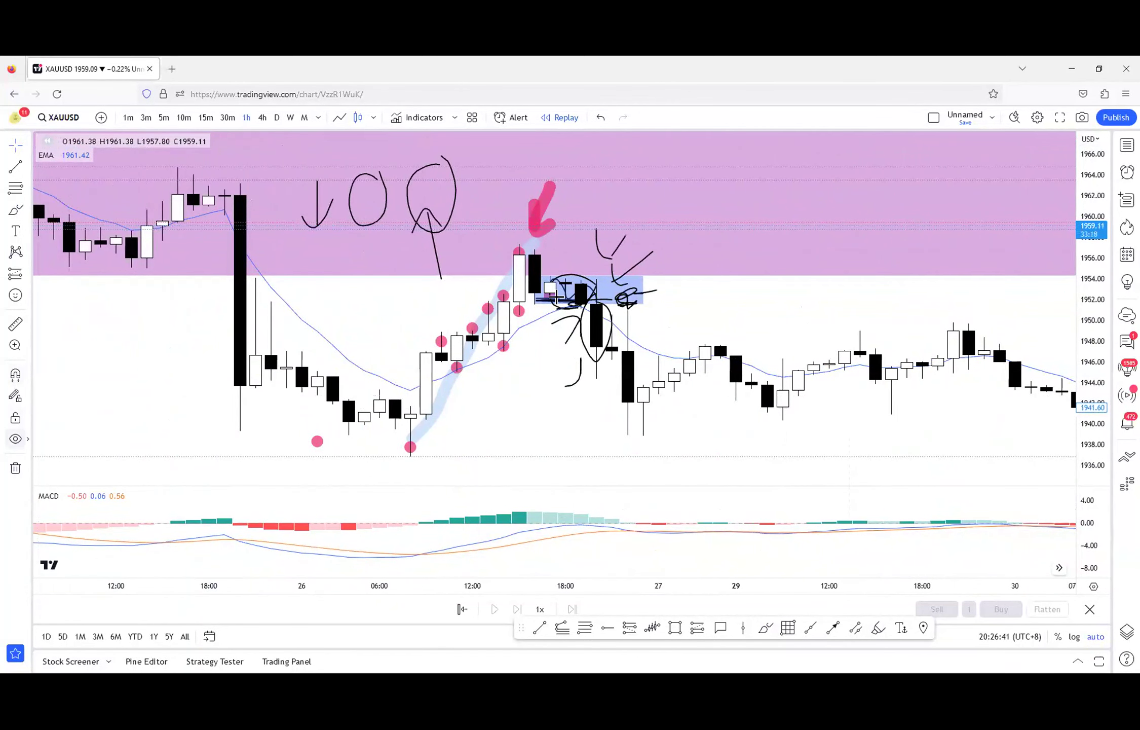
pyautogui.moveTo(675, 279)
pyautogui.mouseDown()
pyautogui.moveTo(714, 288)
pyautogui.moveTo(705, 300)
pyautogui.mouseUp()
pyautogui.click(569, 266)
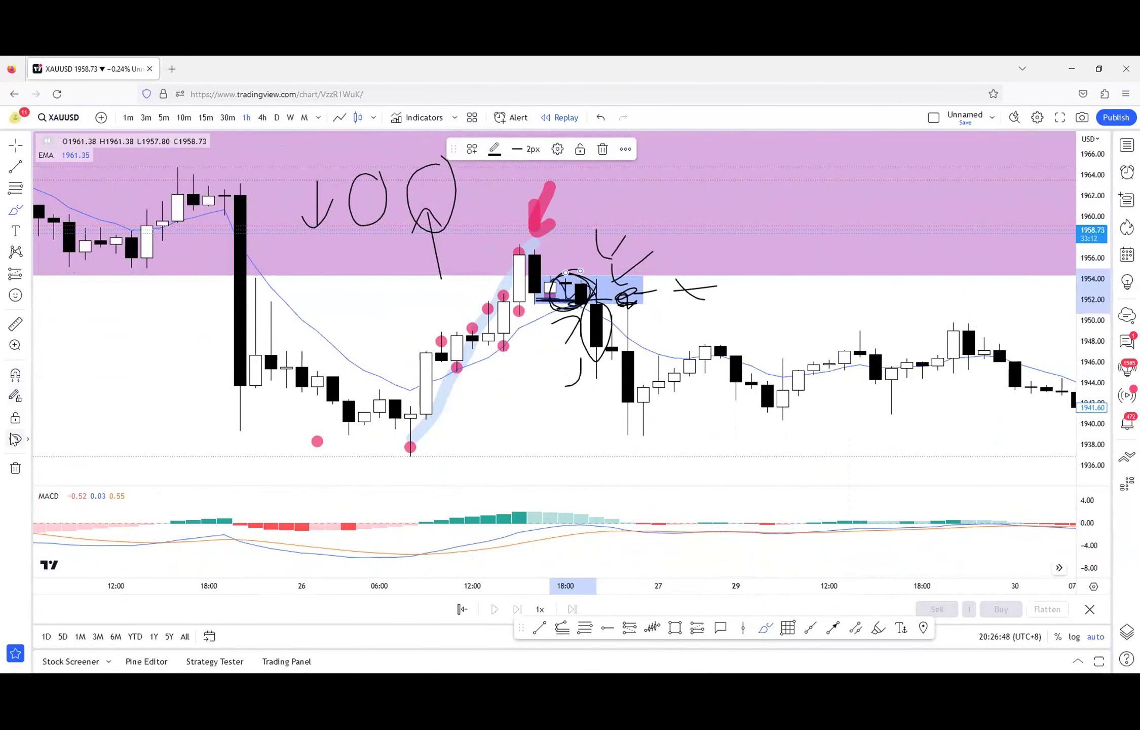
# - Hide all drawings to view the bare 1-hour candles, and show the drawings again
pyautogui.click(28, 439)
pyautogui.click(50, 437)
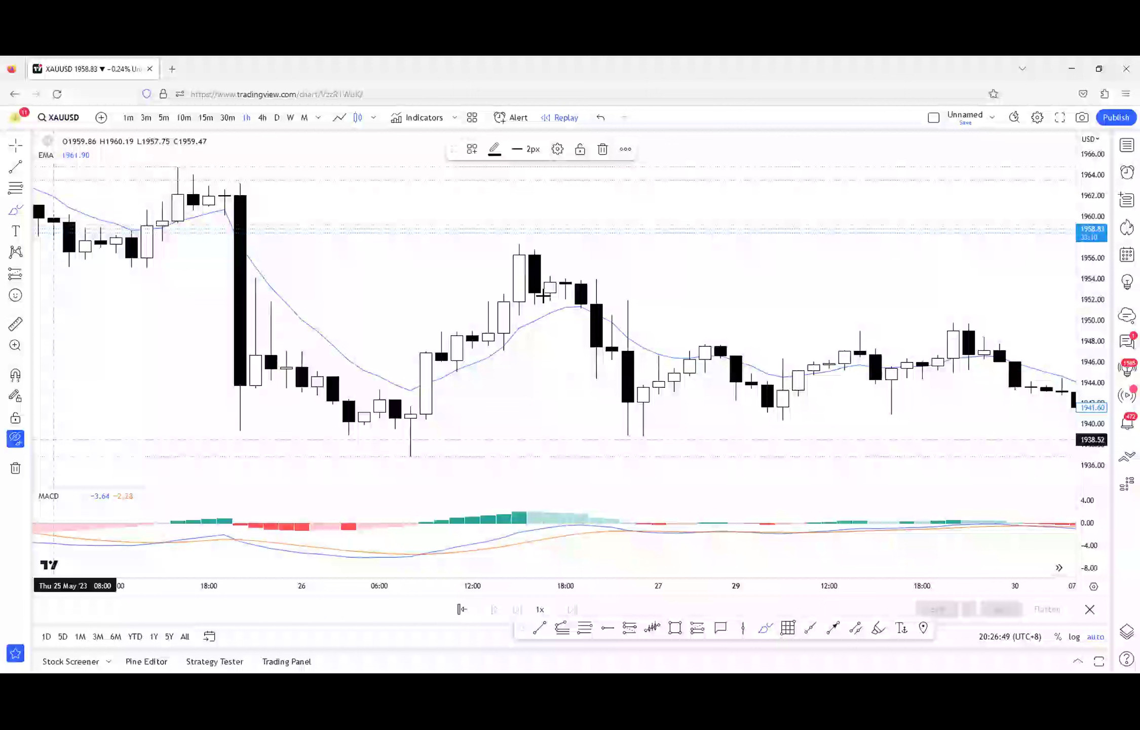
pyautogui.hotkey('ctrl', 'alt', 'h')
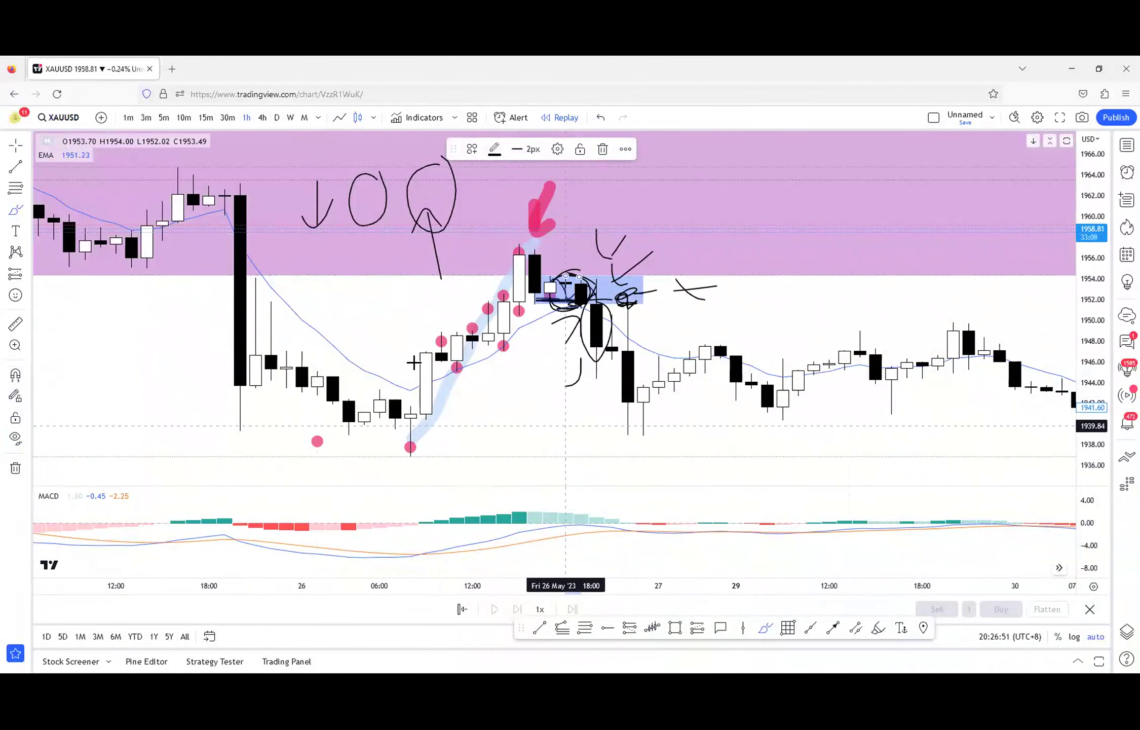
# - Circle the small 1-hour consolidation candles with the highlighter and add a thick arrow pointing up to them
pyautogui.click(878, 628)
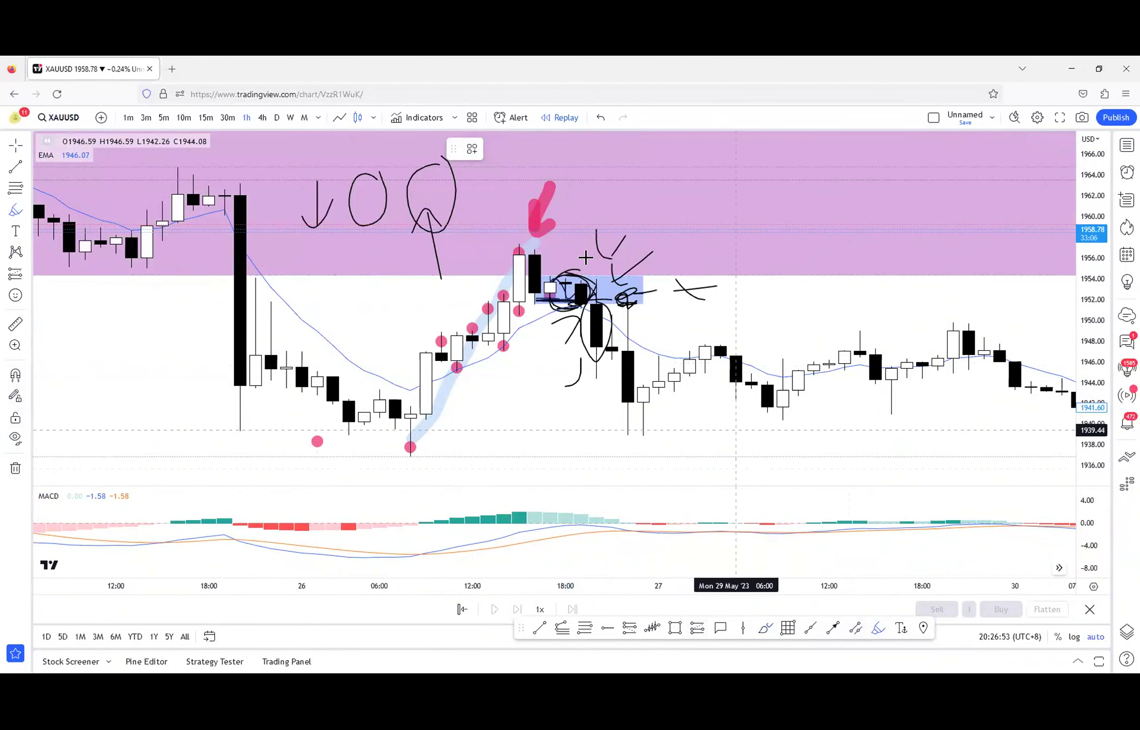
pyautogui.moveTo(597, 258); pyautogui.dragTo(584, 260)
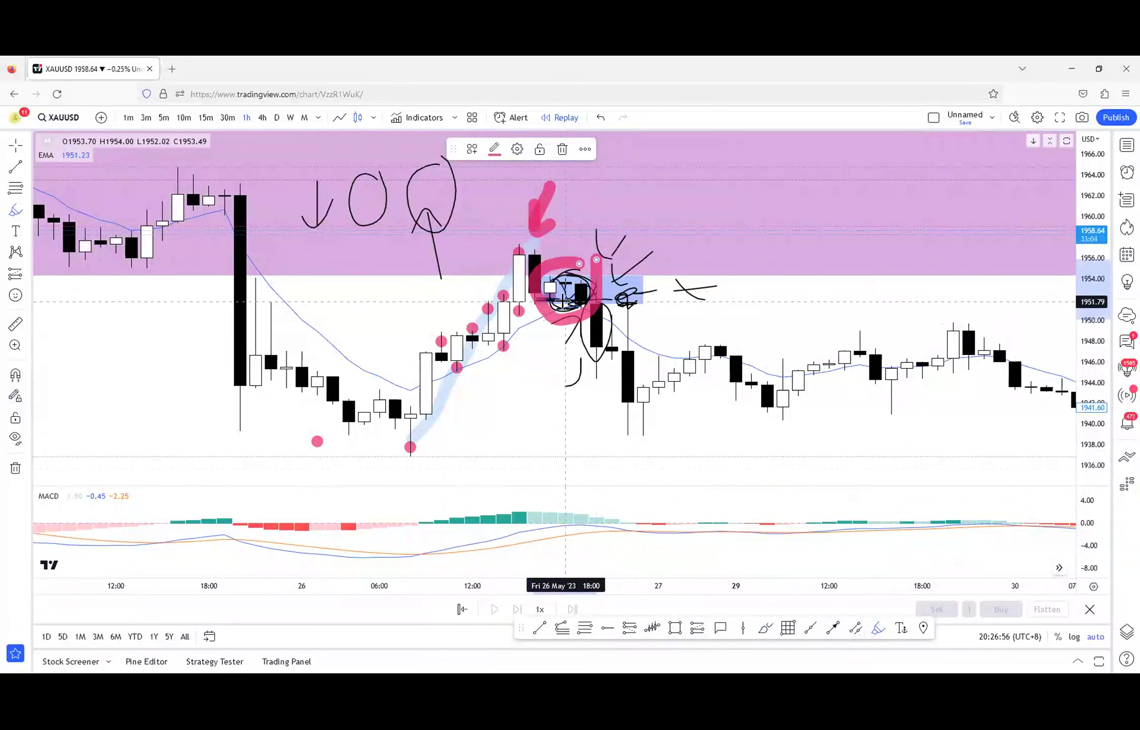
pyautogui.scroll(3, 561, 307)
pyautogui.scroll(-2, 507, 324)
pyautogui.moveTo(489, 385)
pyautogui.mouseDown()
pyautogui.moveTo(502, 334)
pyautogui.moveTo(526, 345)
pyautogui.mouseUp()
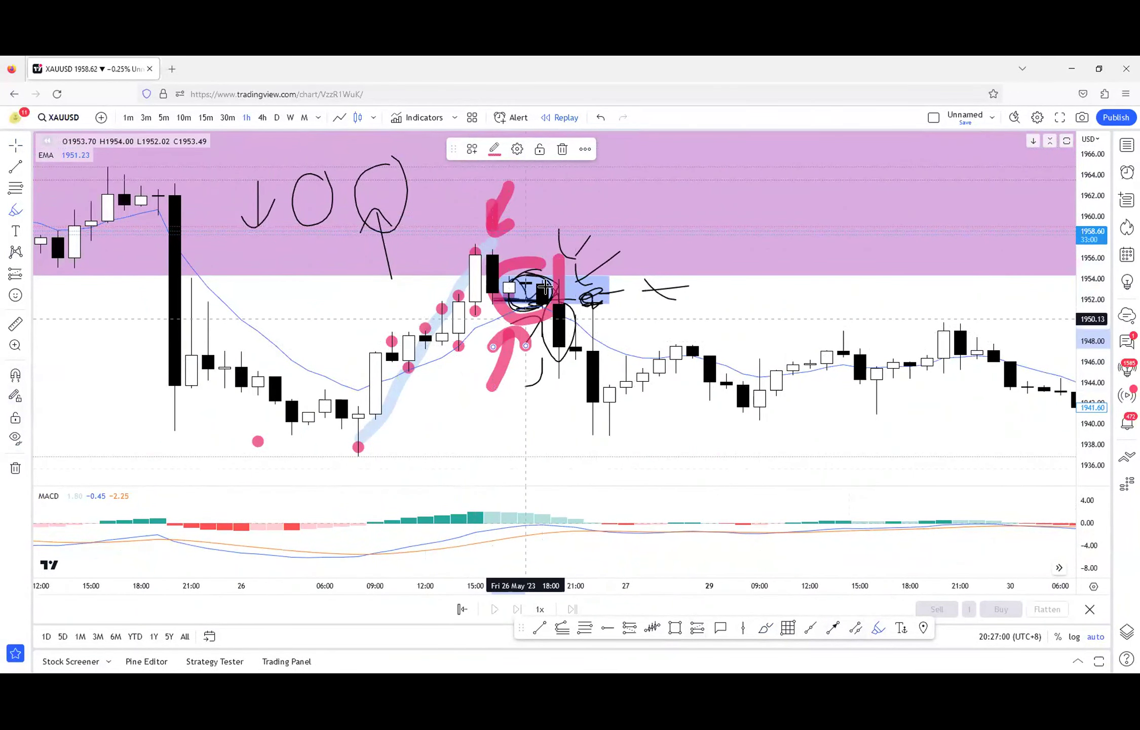
# - Return the chart to the 5-minute timeframe, bring the marked 26 May retest back into view, and activate the Brush
pyautogui.click(164, 117)
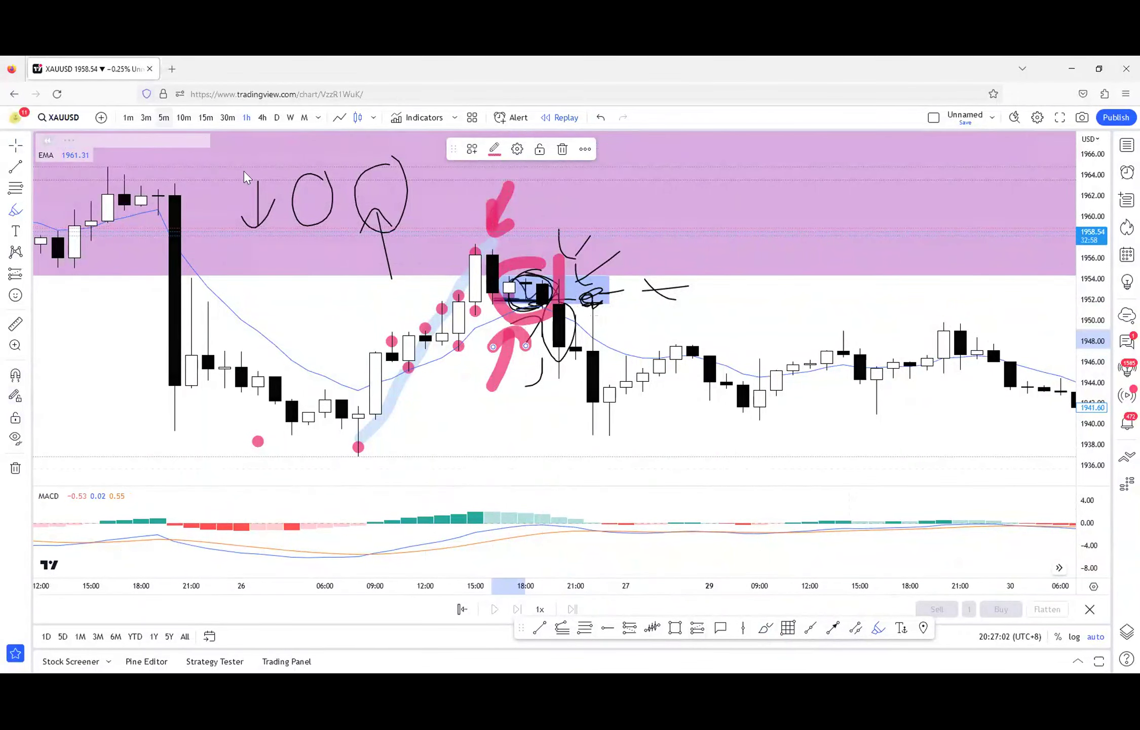
pyautogui.scroll(-5, 502, 355)
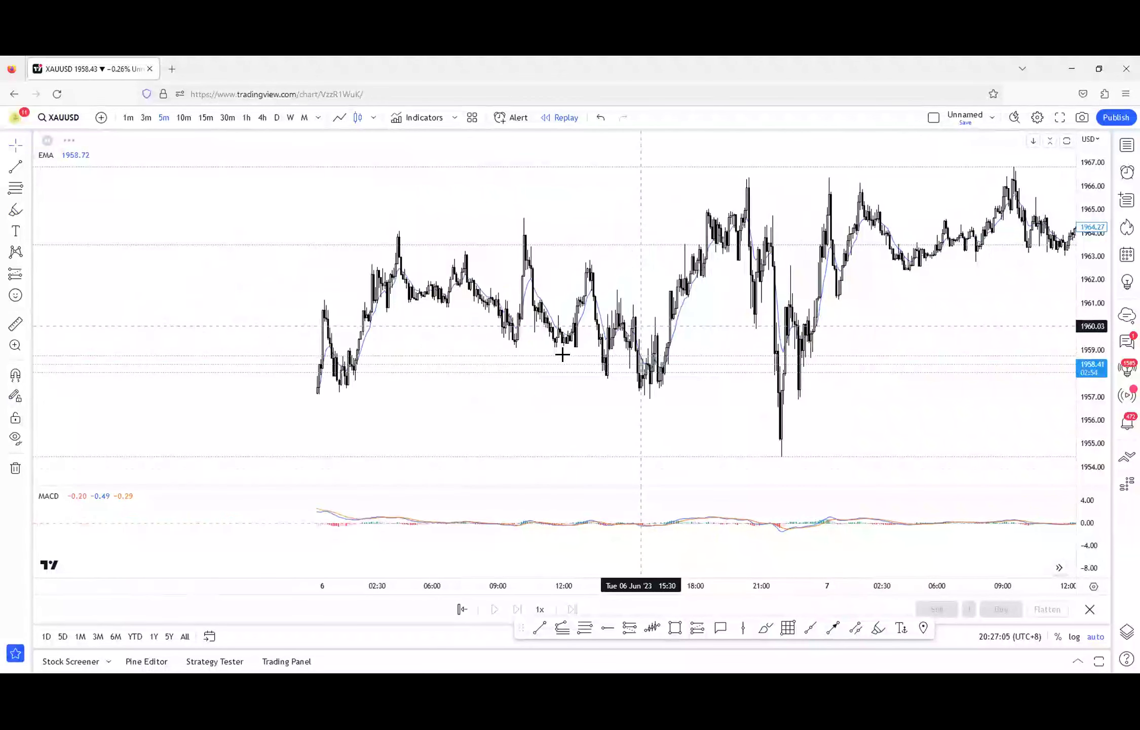
pyautogui.scroll(-3, 562, 355)
pyautogui.moveTo(259, 295); pyautogui.dragTo(882, 323)
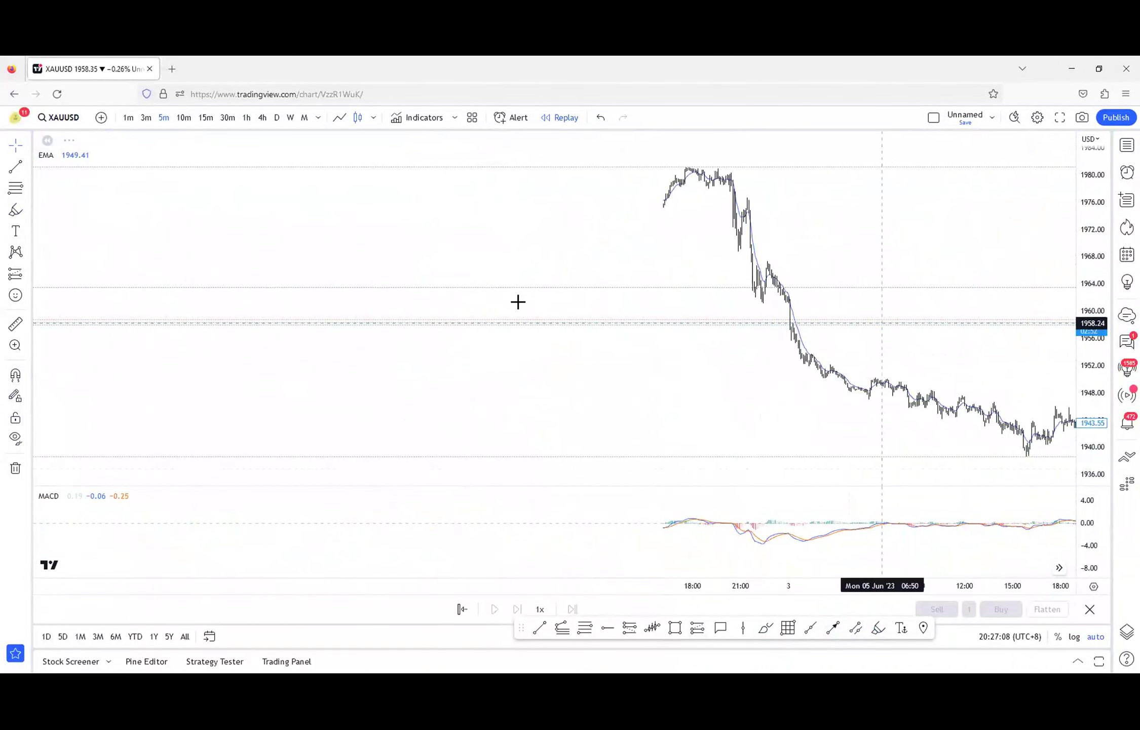
pyautogui.hscroll(-10, 563, 316)
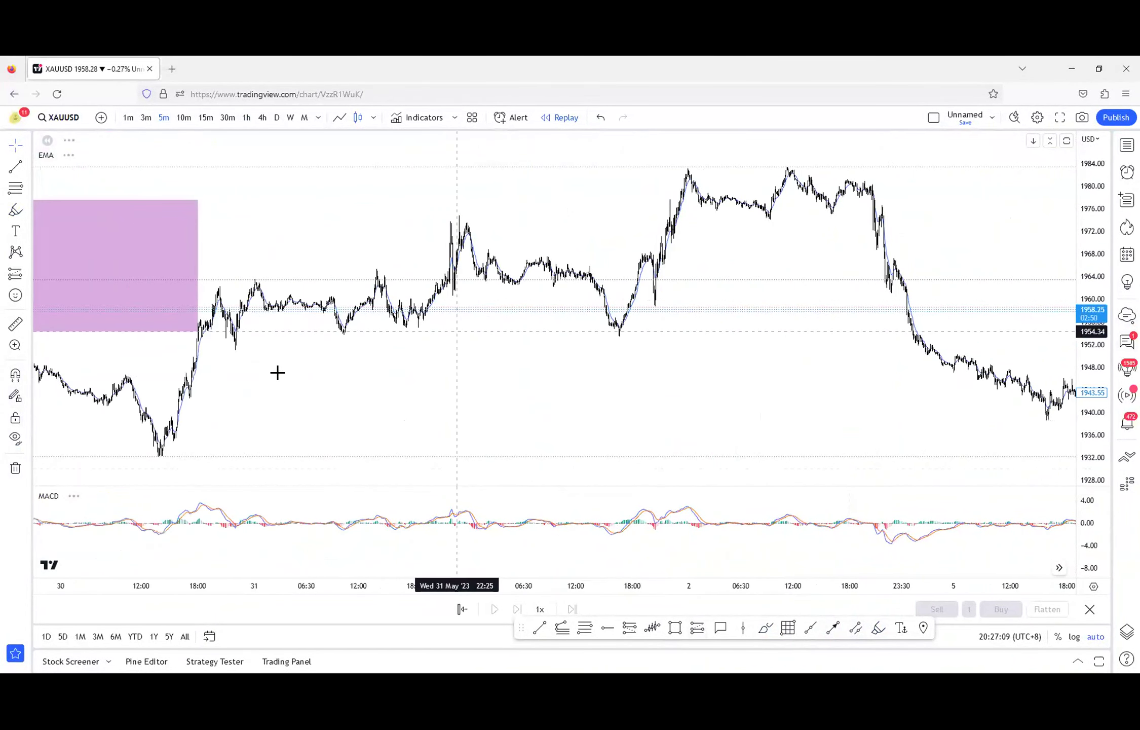
pyautogui.hscroll(-3, 688, 333)
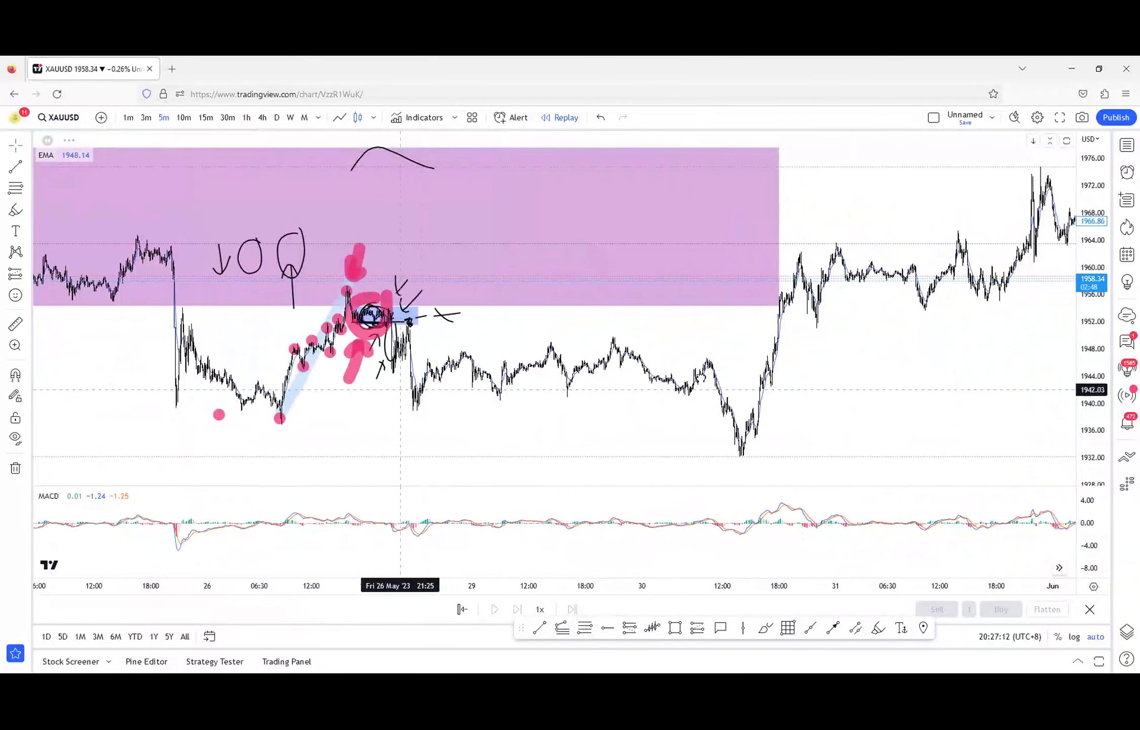
pyautogui.hscroll(-12, 1023, 394)
pyautogui.hscroll(-5, 916, 334)
pyautogui.scroll(5, 640, 332)
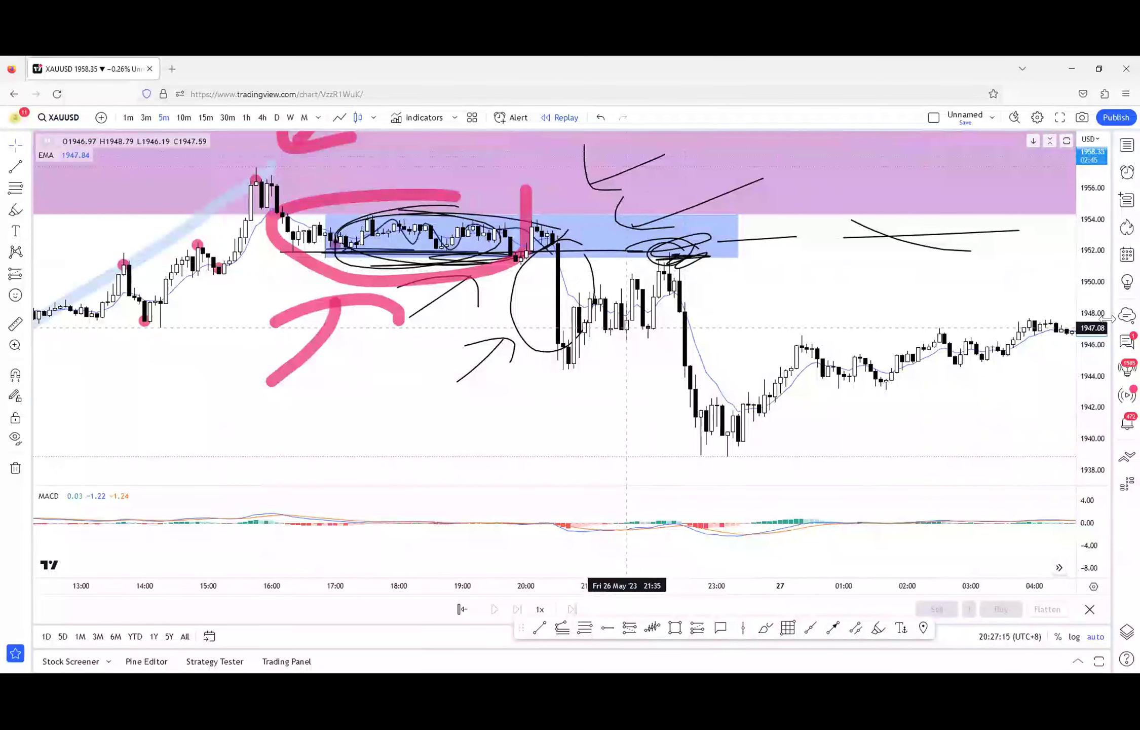
pyautogui.scroll(-3, 642, 326)
pyautogui.scroll(-1, 869, 305)
pyautogui.moveTo(1092, 299); pyautogui.dragTo(1092, 329)
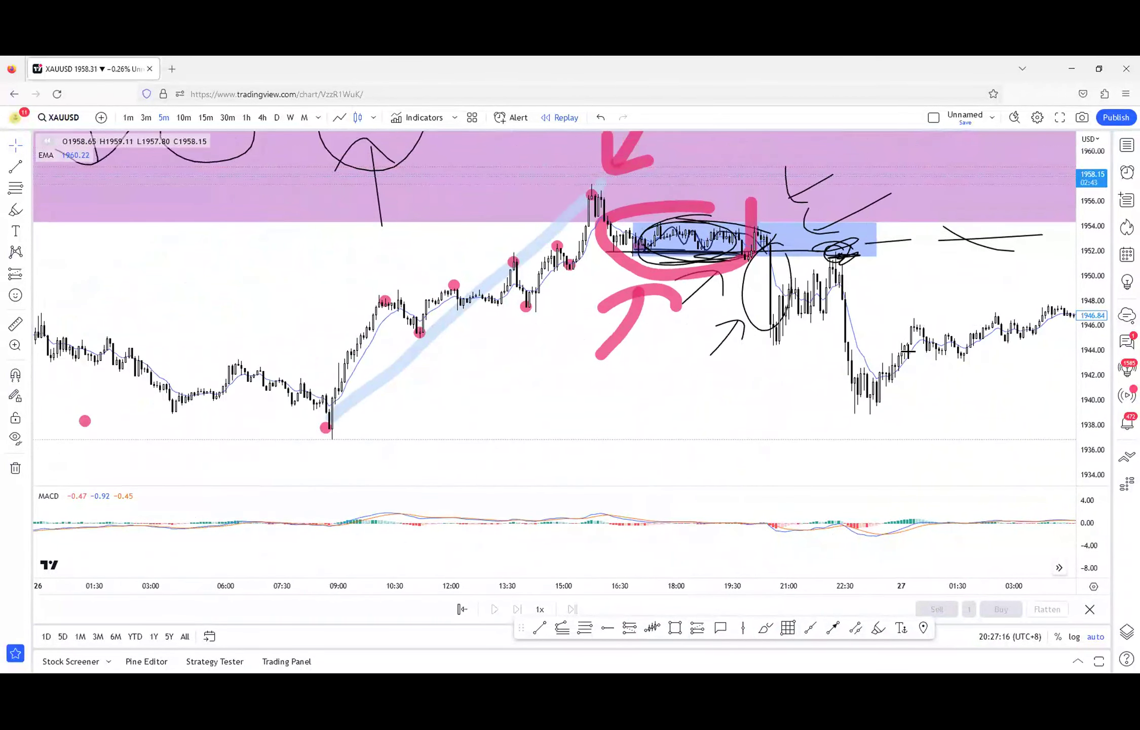
pyautogui.moveTo(911, 299); pyautogui.dragTo(921, 359)
pyautogui.click(765, 627)
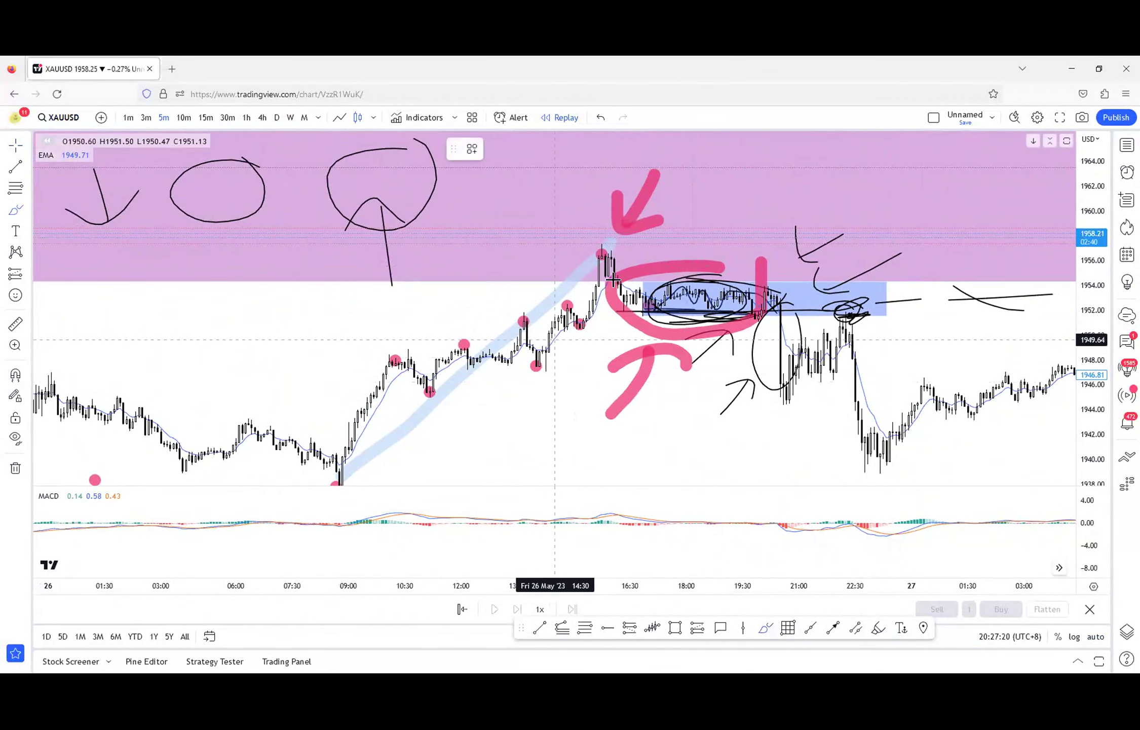
# - Brush a down-pointing arrow above the 26 May consolidation and trace lines along the upper and lower parts of the blue rectangle
pyautogui.moveTo(553, 329); pyautogui.dragTo(672, 322)
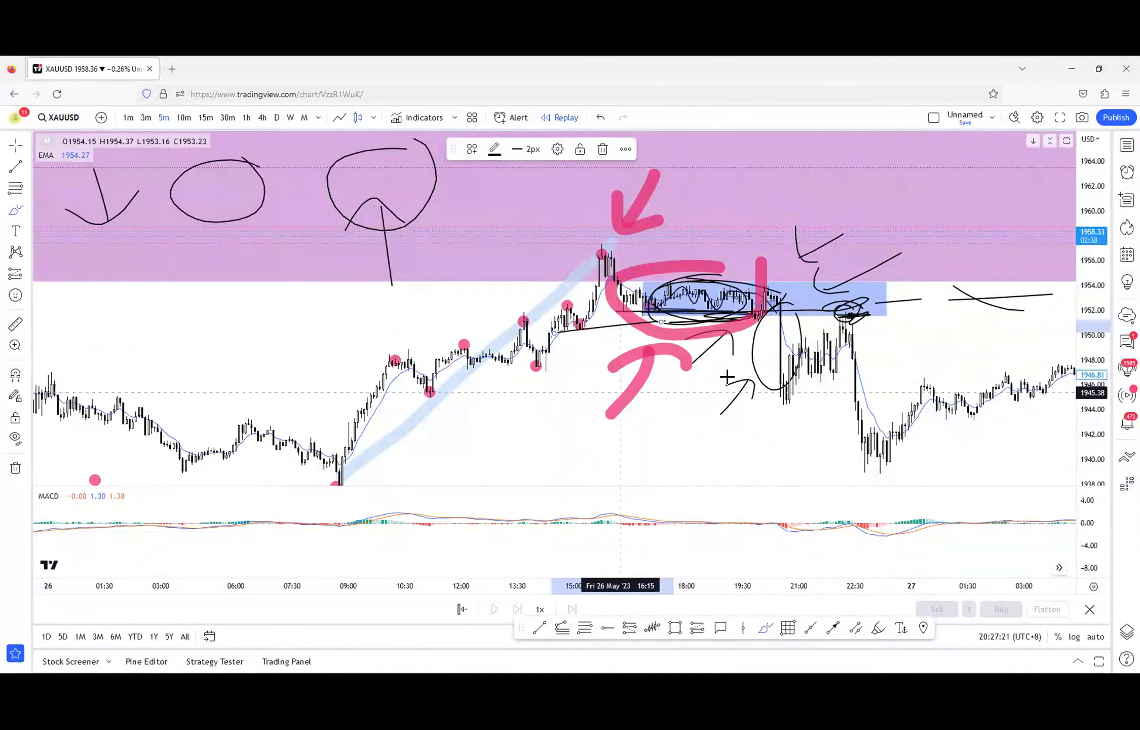
pyautogui.hotkey('ctrl', 'z')
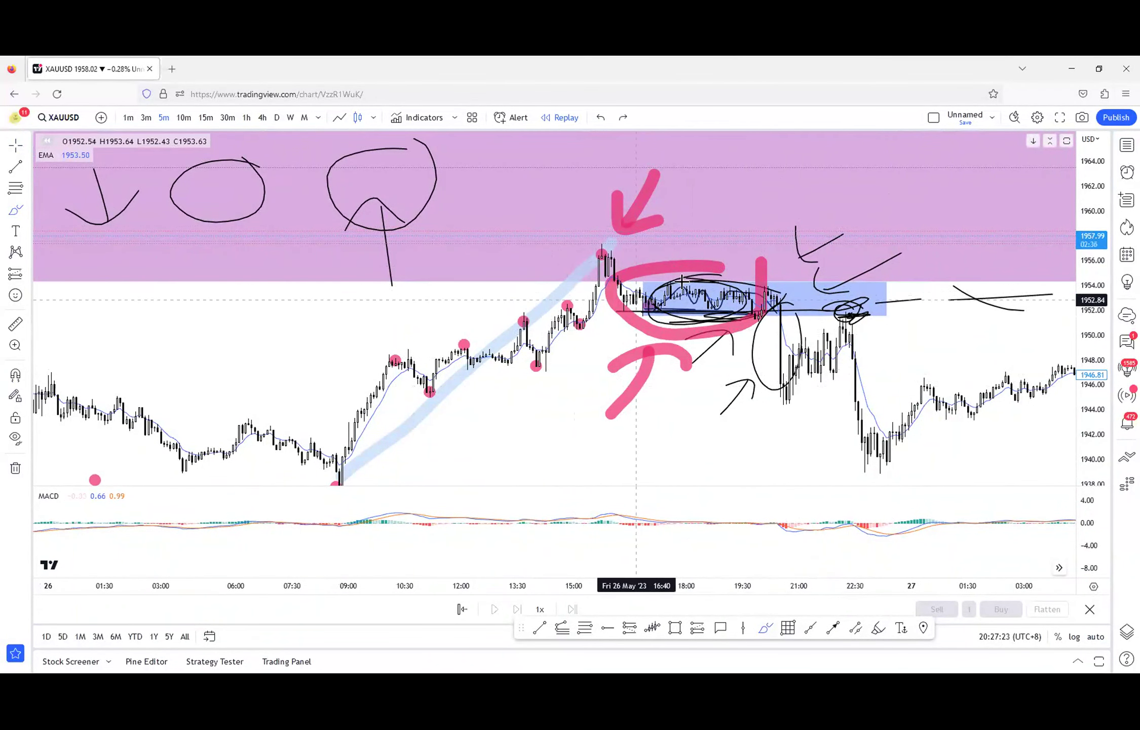
pyautogui.moveTo(702, 217); pyautogui.dragTo(721, 248)
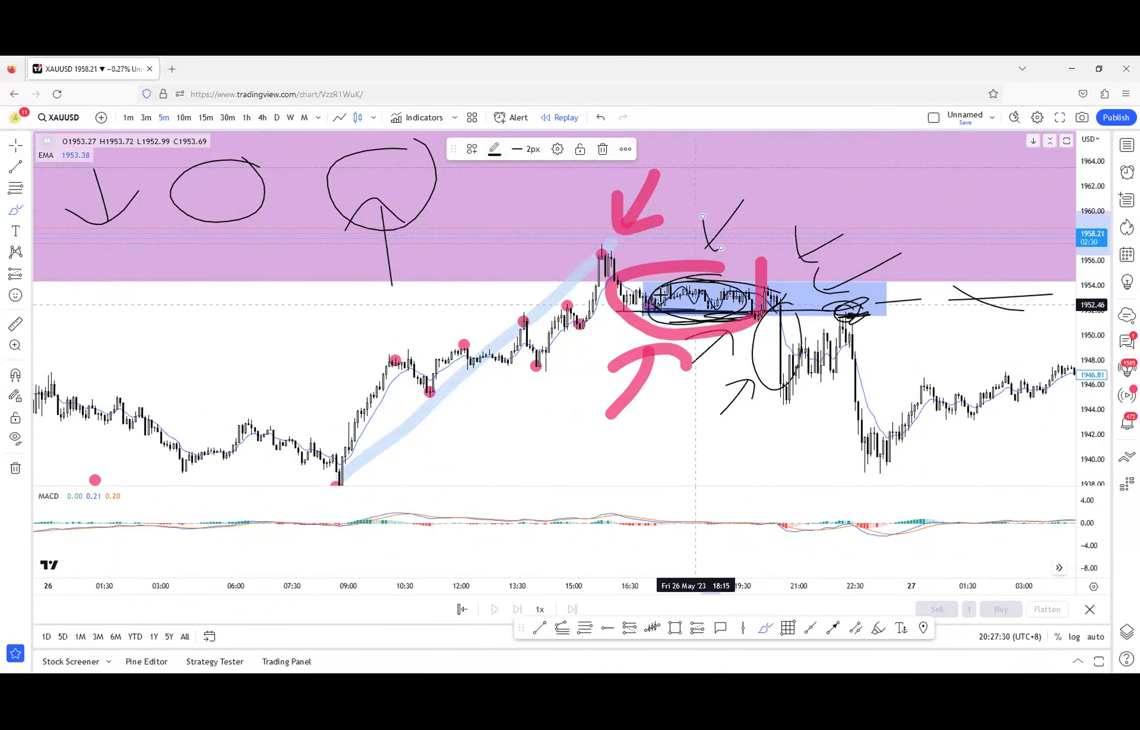
pyautogui.moveTo(643, 309); pyautogui.dragTo(833, 306)
pyautogui.moveTo(643, 284)
pyautogui.mouseDown()
pyautogui.moveTo(930, 293)
pyautogui.moveTo(892, 284)
pyautogui.mouseUp()
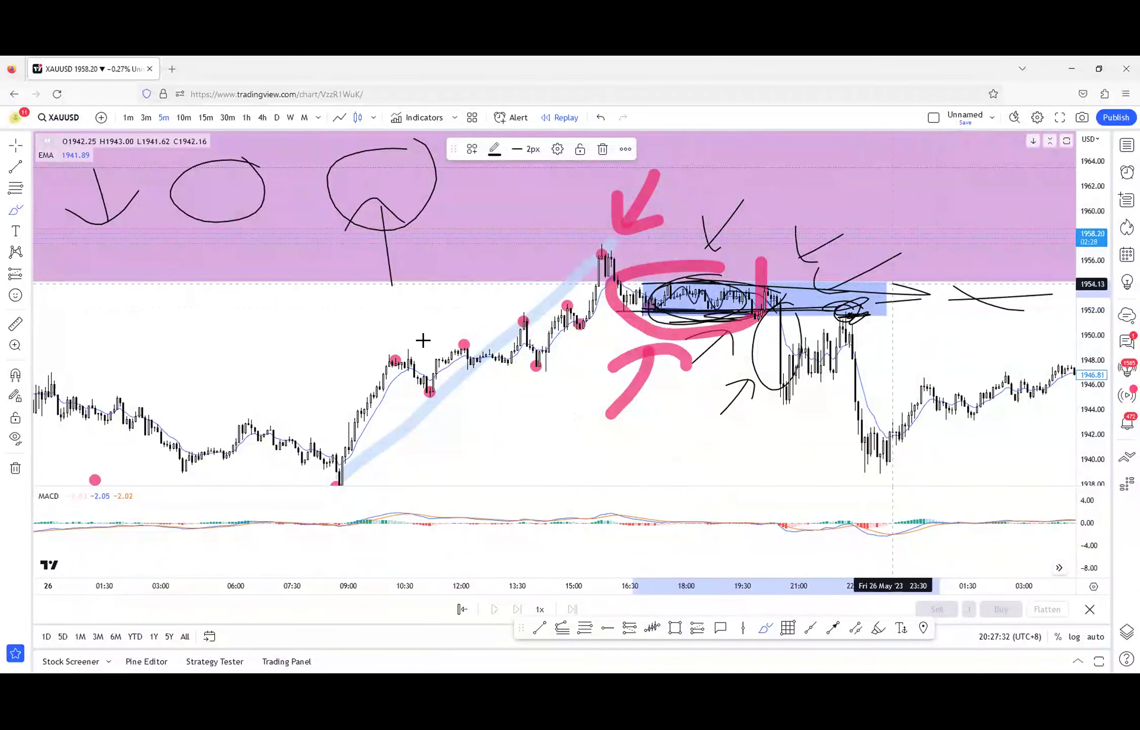
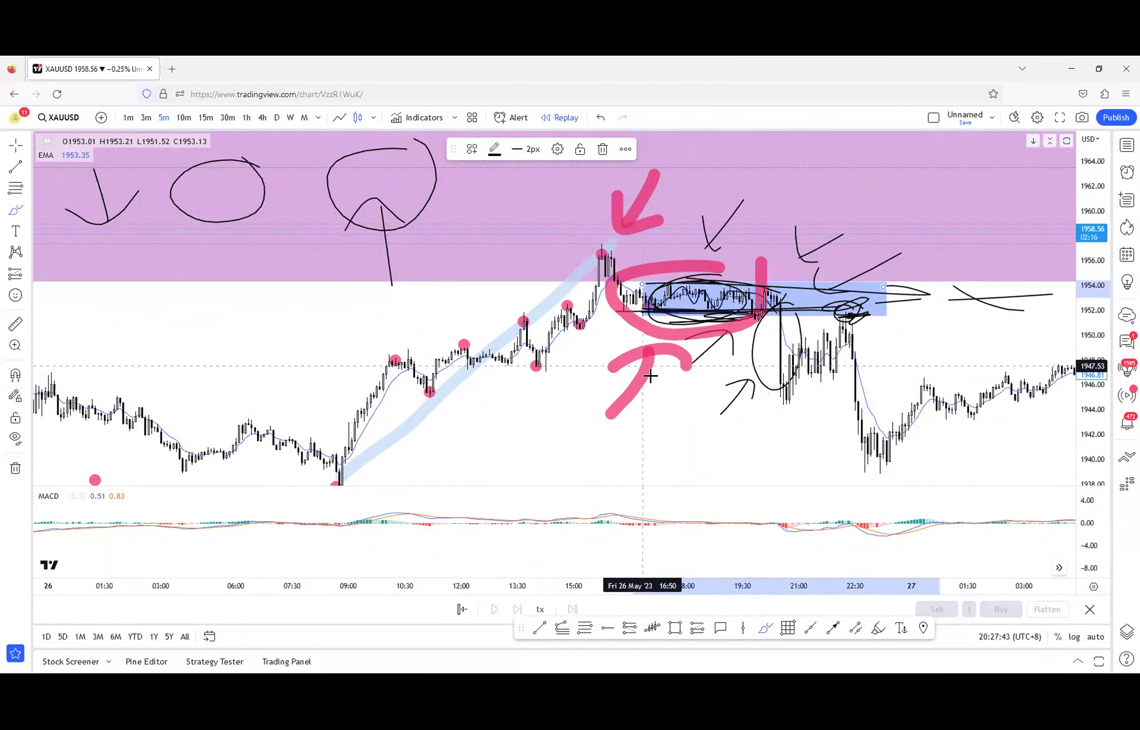
pyautogui.press('Escape')
pyautogui.click(820, 430)
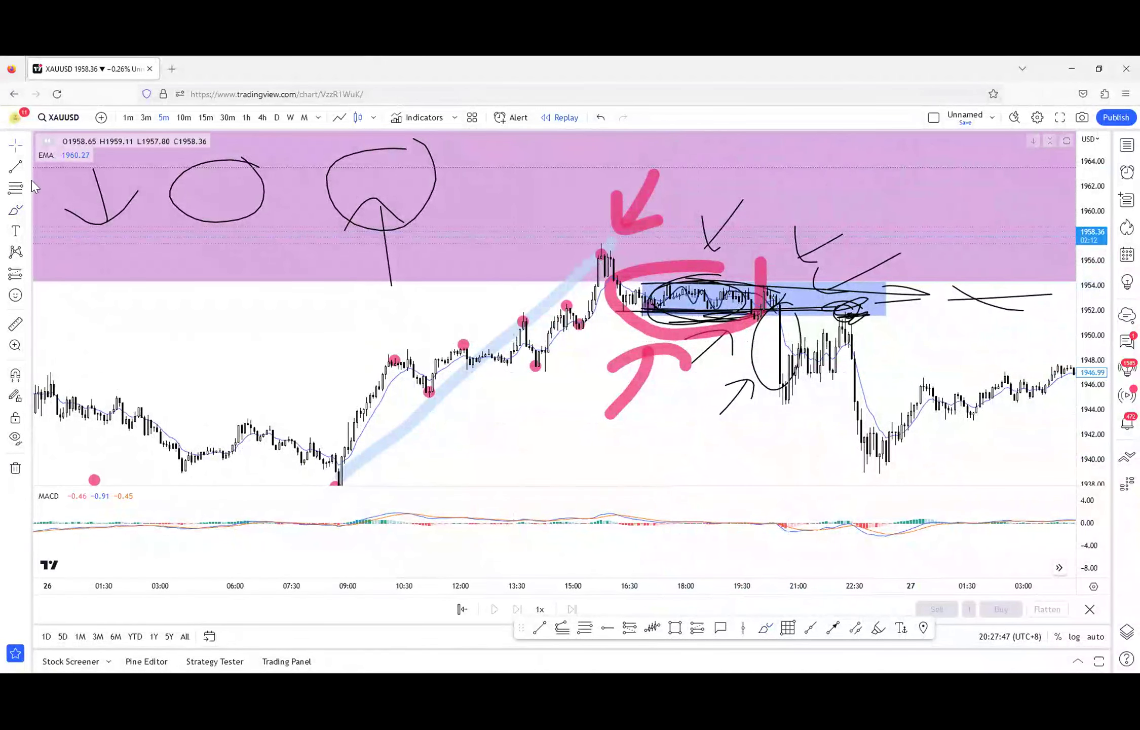
# - Examine the price action after 26 May on the 5-minute chart and around the purple zone on the 1-hour chart
pyautogui.moveTo(758, 434); pyautogui.dragTo(258, 408)
pyautogui.moveTo(791, 385); pyautogui.dragTo(315, 399)
pyautogui.moveTo(679, 358); pyautogui.dragTo(392, 387)
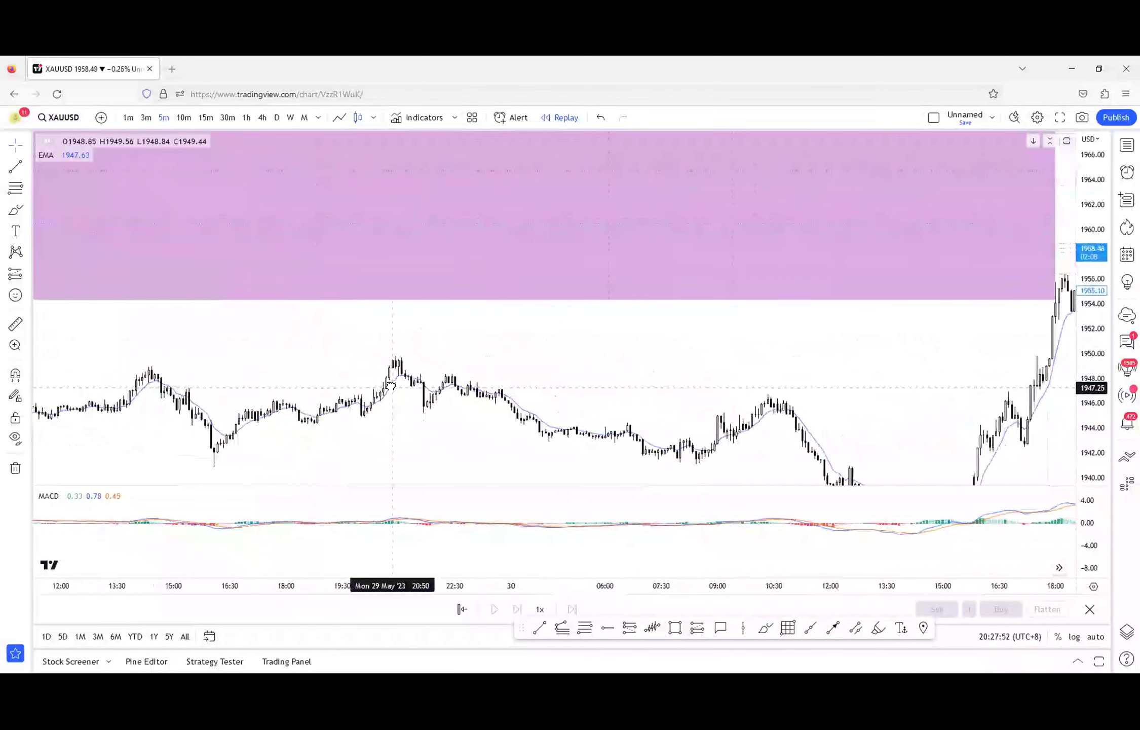
pyautogui.moveTo(545, 384); pyautogui.dragTo(245, 336)
pyautogui.moveTo(633, 294); pyautogui.dragTo(186, 303)
pyautogui.moveTo(489, 317); pyautogui.dragTo(438, 319)
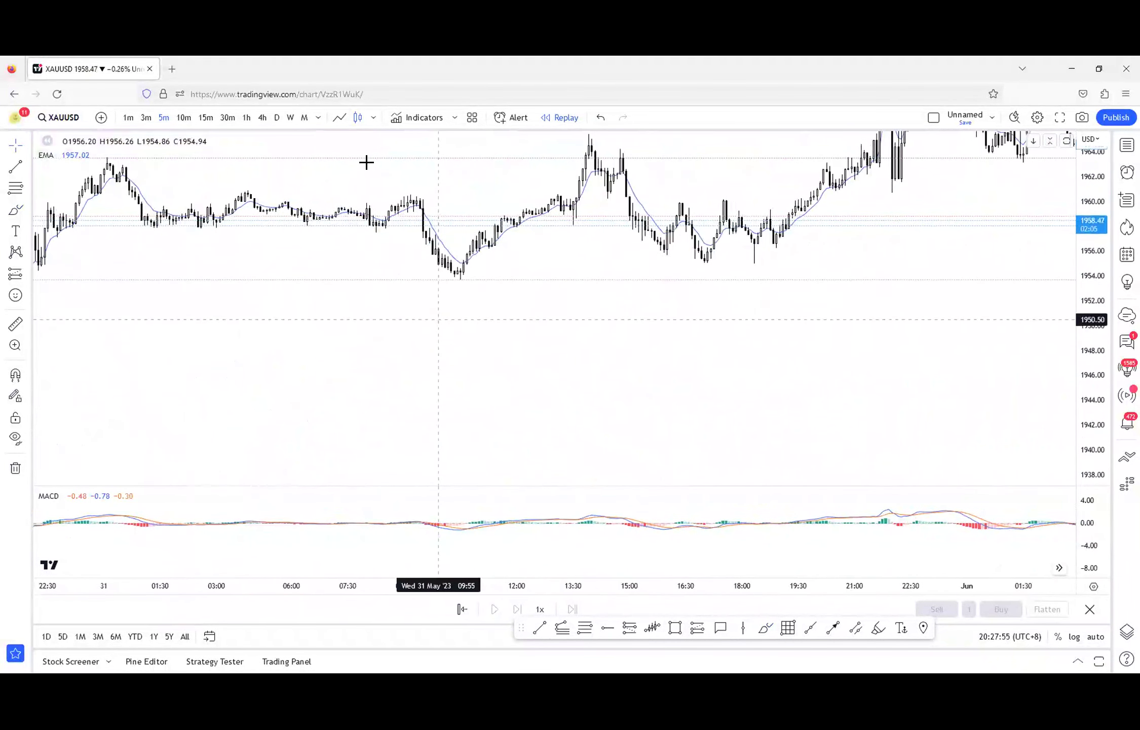
pyautogui.click(246, 117)
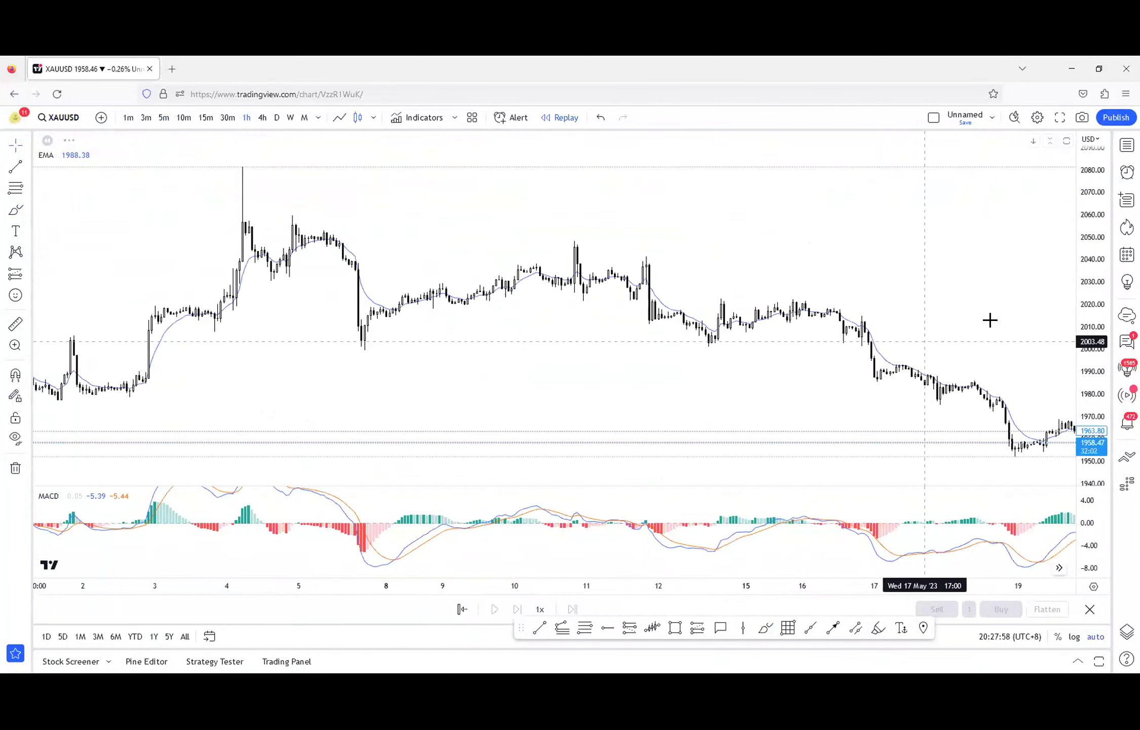
pyautogui.moveTo(699, 372); pyautogui.dragTo(264, 368)
pyautogui.moveTo(608, 293); pyautogui.dragTo(148, 292)
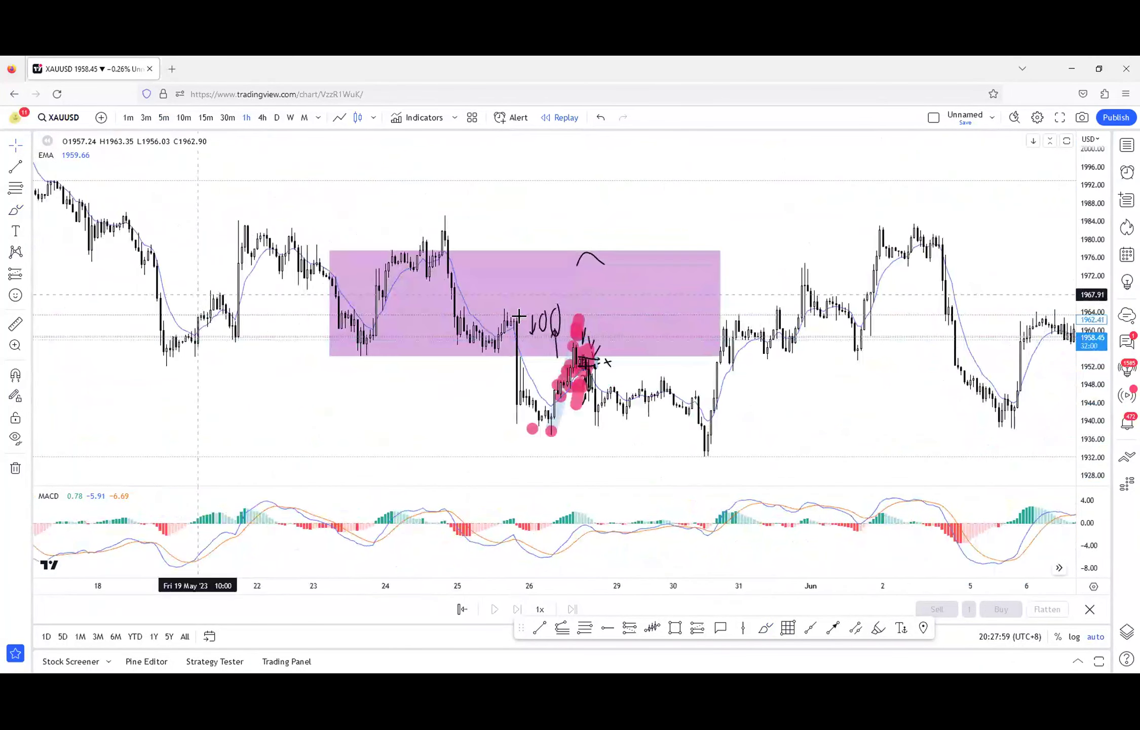
pyautogui.moveTo(540, 407); pyautogui.dragTo(765, 371)
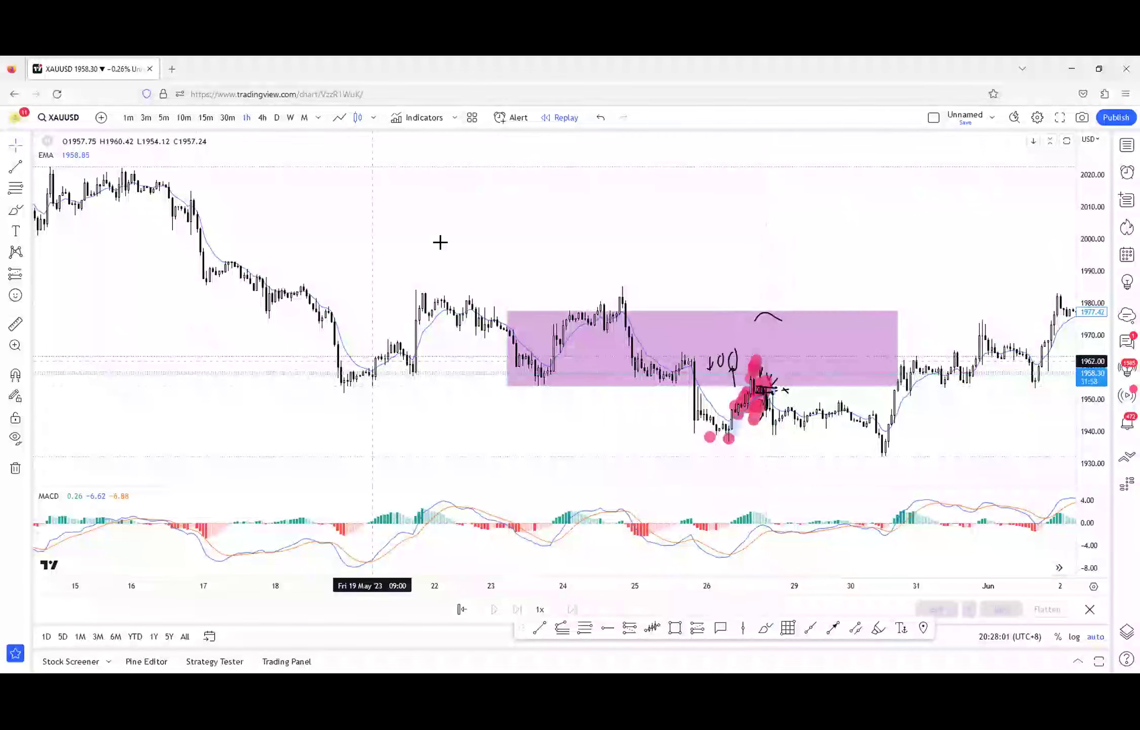
pyautogui.moveTo(372, 360); pyautogui.dragTo(127, 332)
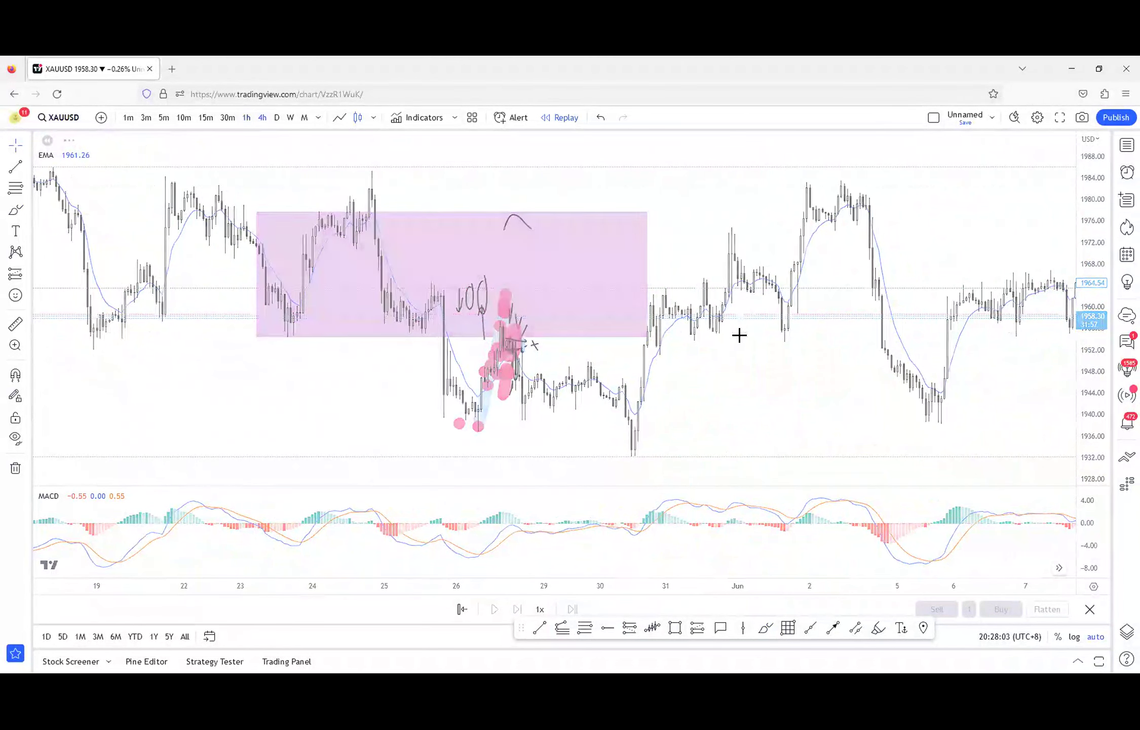
# - Remove all drawings from the 4-hour chart and change the timeframe to daily
pyautogui.write('4h')
pyautogui.press('Return')
pyautogui.scroll(-5, 443, 341)
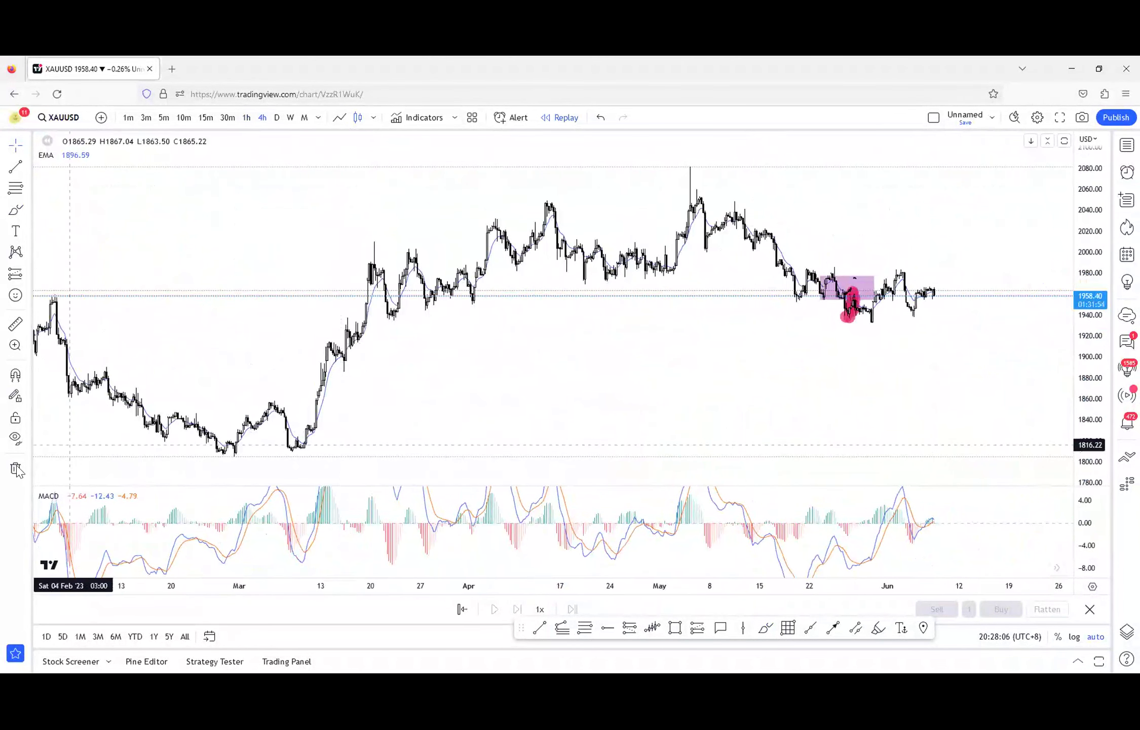
pyautogui.click(28, 467)
pyautogui.click(76, 467)
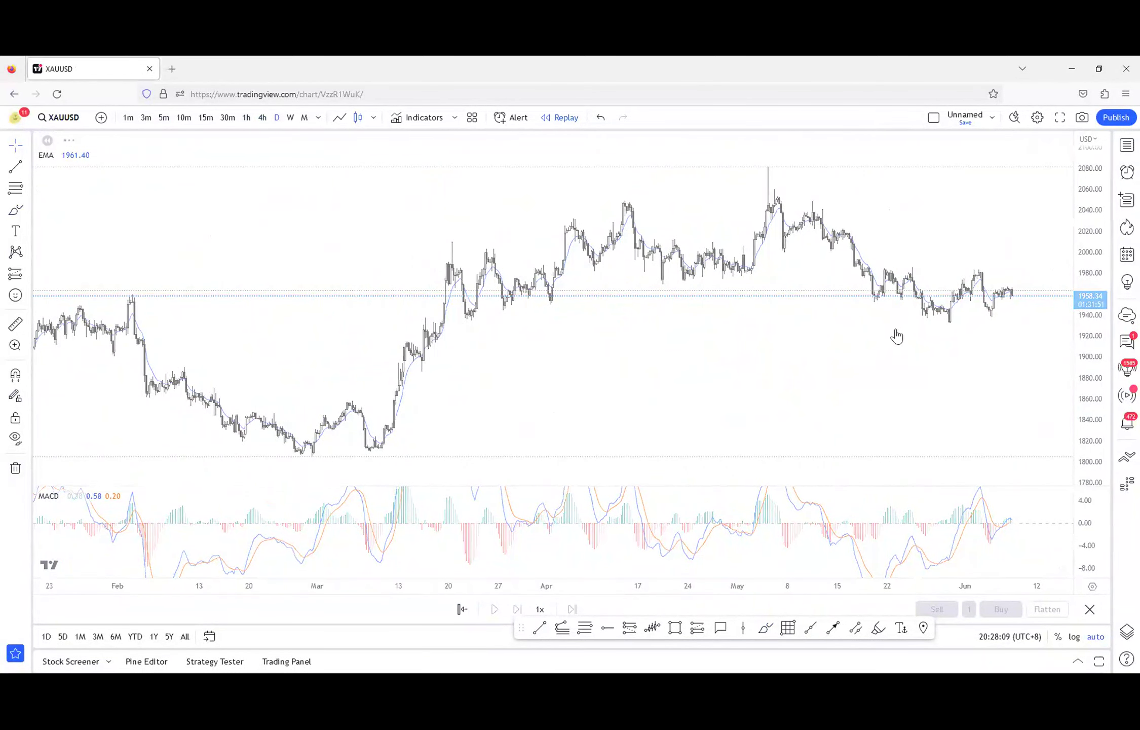
pyautogui.write('D')
pyautogui.press('Return')
pyautogui.scroll(3, 598, 382)
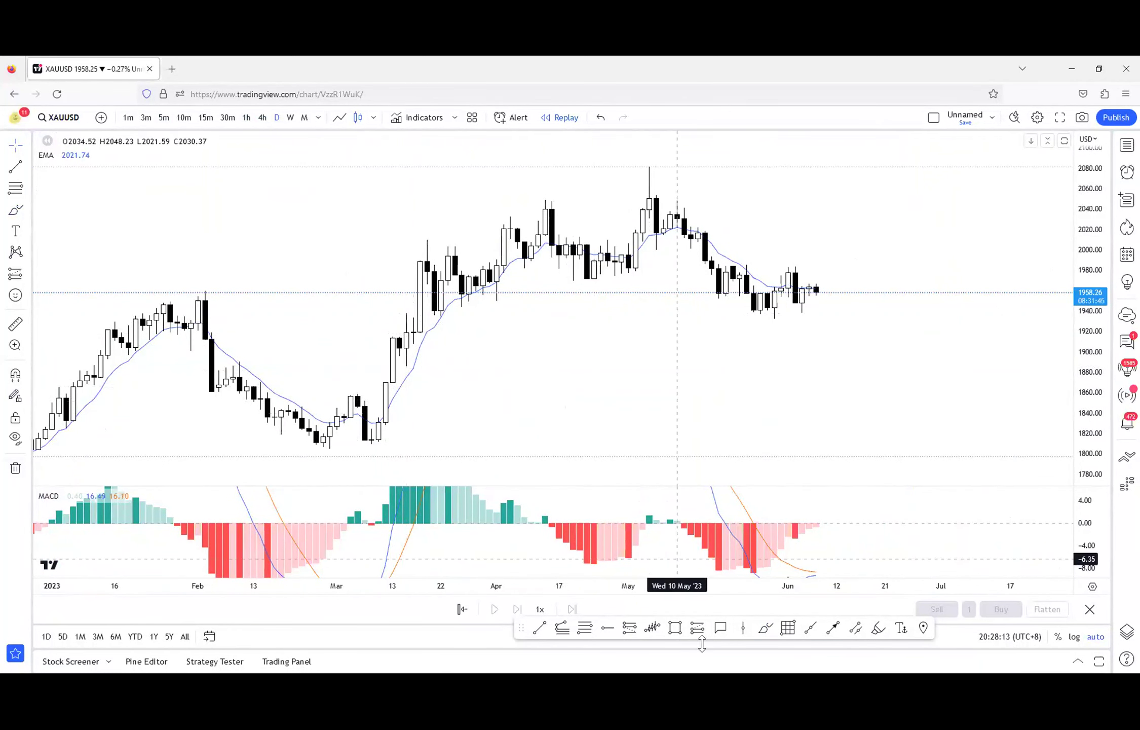
# - Draw a rectangle over the 16 March 2023 candle's range, 1933.54 to 1907.54, and extend it past the latest candle
pyautogui.press('ctrl')
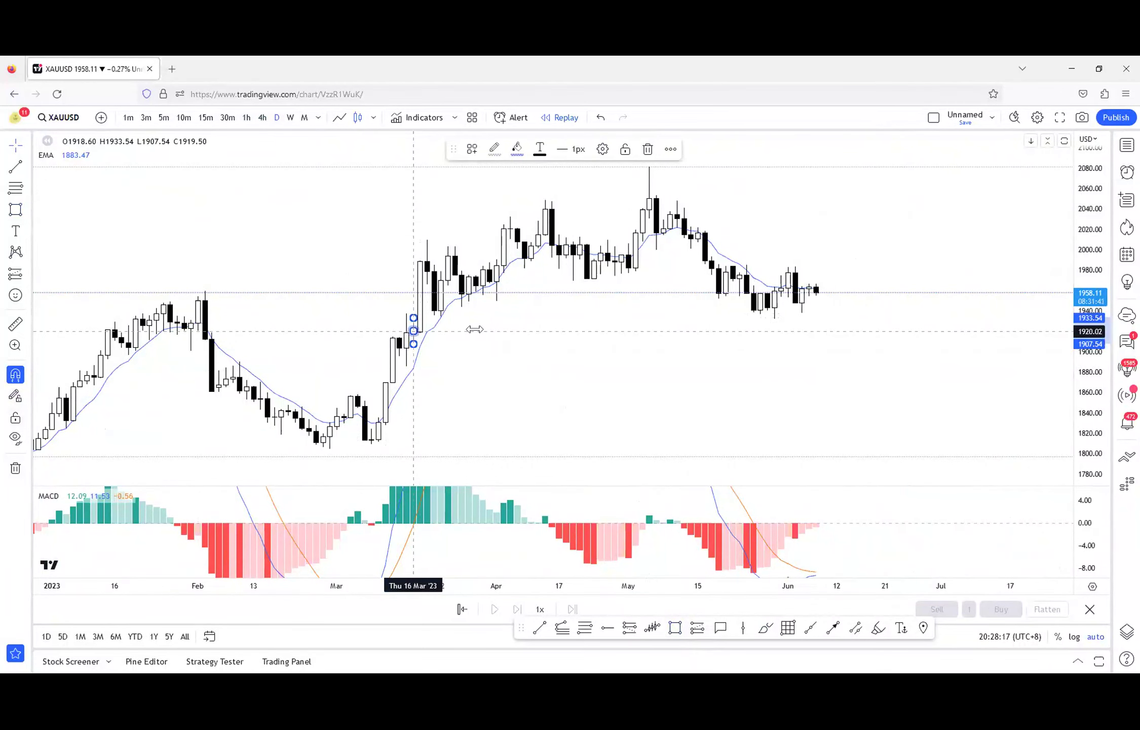
pyautogui.moveTo(475, 329); pyautogui.dragTo(927, 334)
pyautogui.click(605, 408)
pyautogui.moveTo(468, 408); pyautogui.dragTo(848, 388)
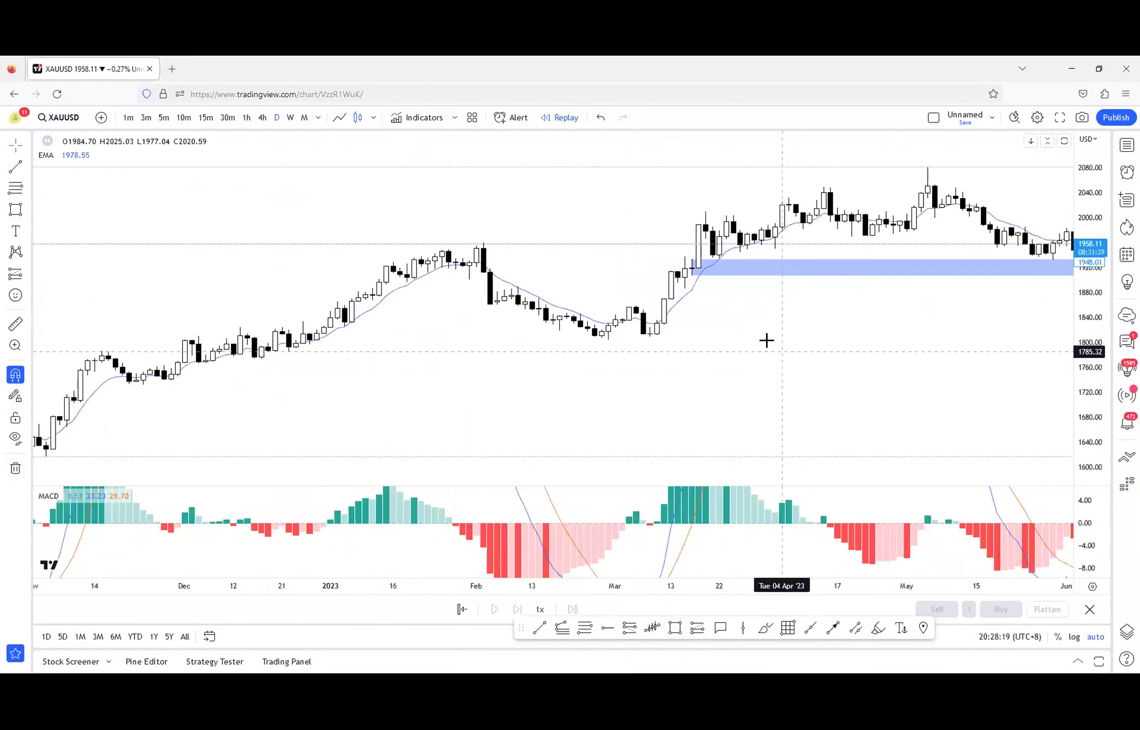
pyautogui.scroll(3, 766, 340)
pyautogui.scroll(3, 389, 351)
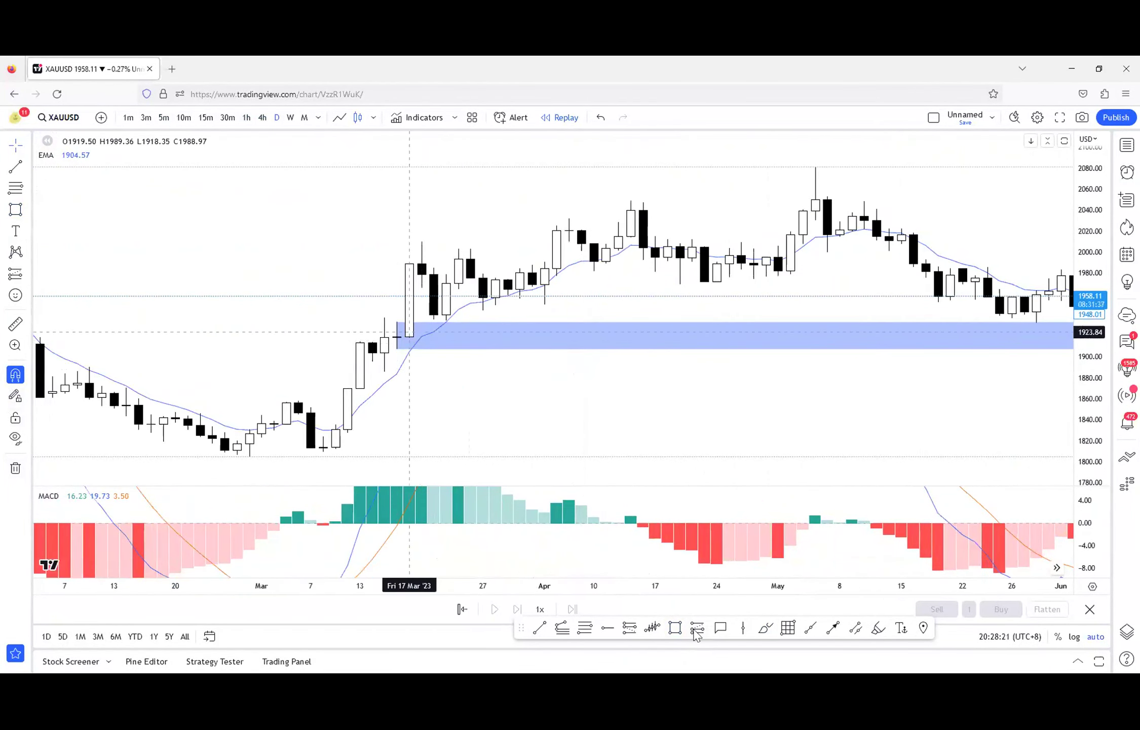
# - Circle the 16 March candle with the Brush, turn off the magnet, and add an arrow above and a short stroke below it
pyautogui.click(765, 629)
pyautogui.click(11, 381)
pyautogui.moveTo(408, 323); pyautogui.dragTo(382, 352)
pyautogui.moveTo(386, 272)
pyautogui.mouseDown()
pyautogui.moveTo(391, 304)
pyautogui.moveTo(409, 286)
pyautogui.mouseUp()
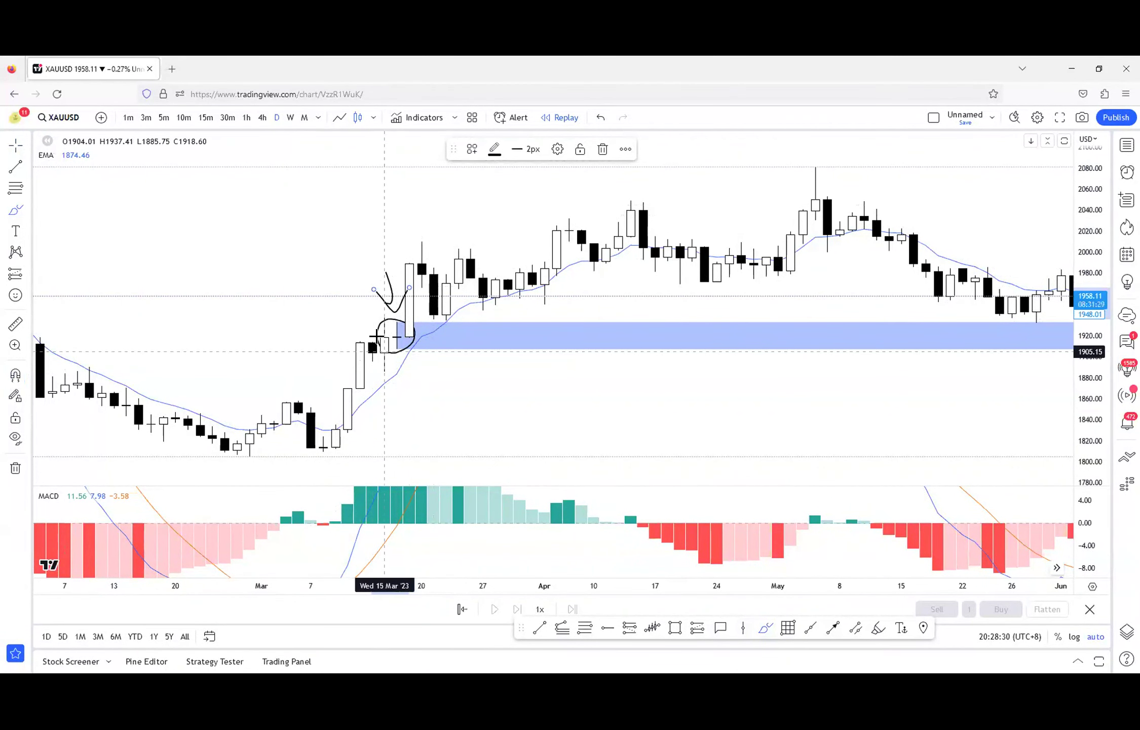
pyautogui.moveTo(433, 394); pyautogui.dragTo(412, 363)
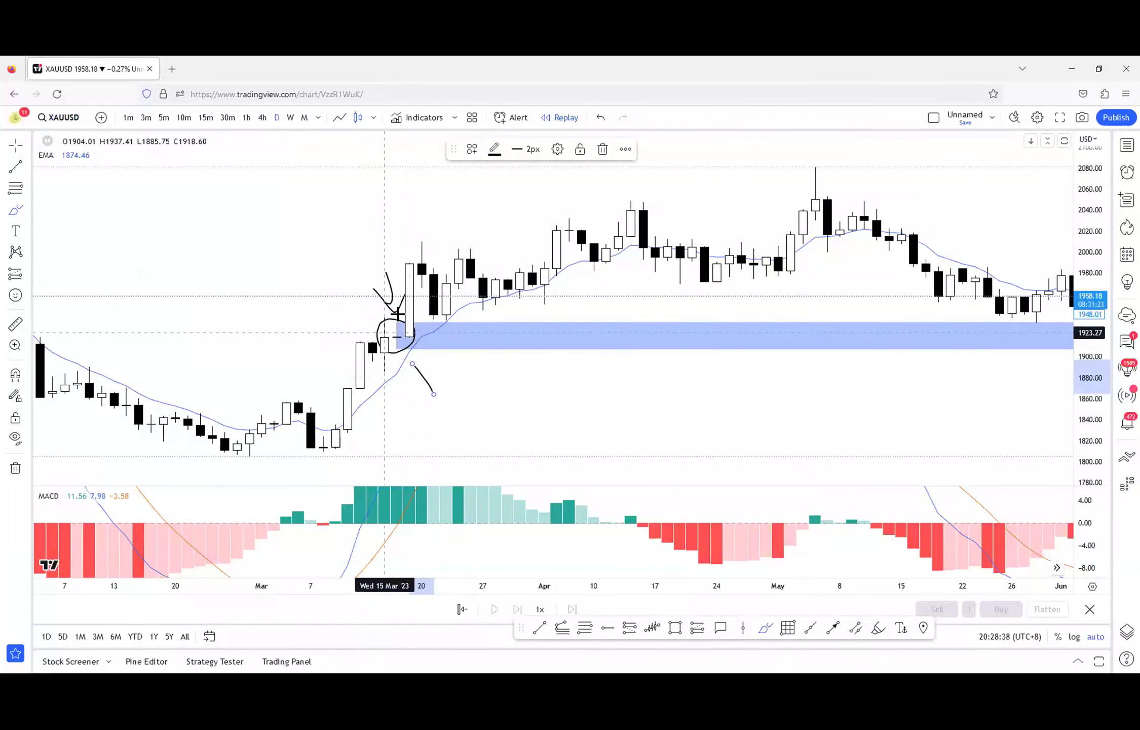
# - Remove all drawings and redraw the zone rectangle over the 16 March candle, from 1933.54 to 1907.54, extended forward in time
pyautogui.click(15, 468)
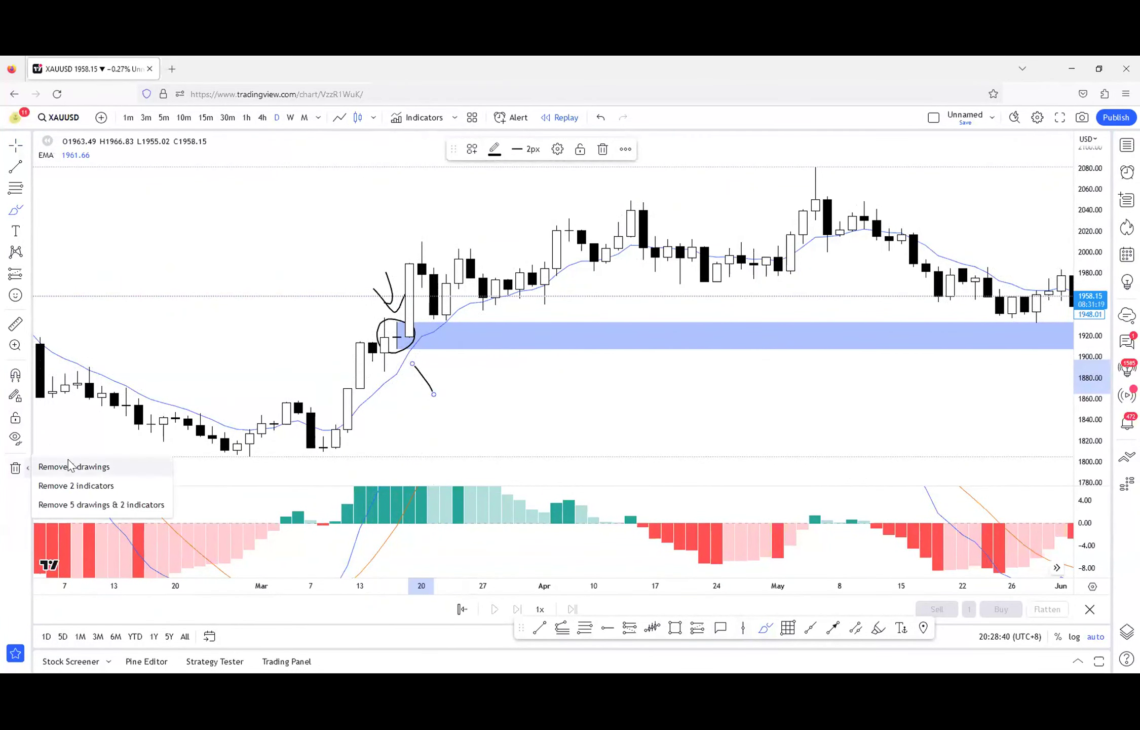
pyautogui.click(71, 466)
pyautogui.hotkey('alt', 'shift', 'r')
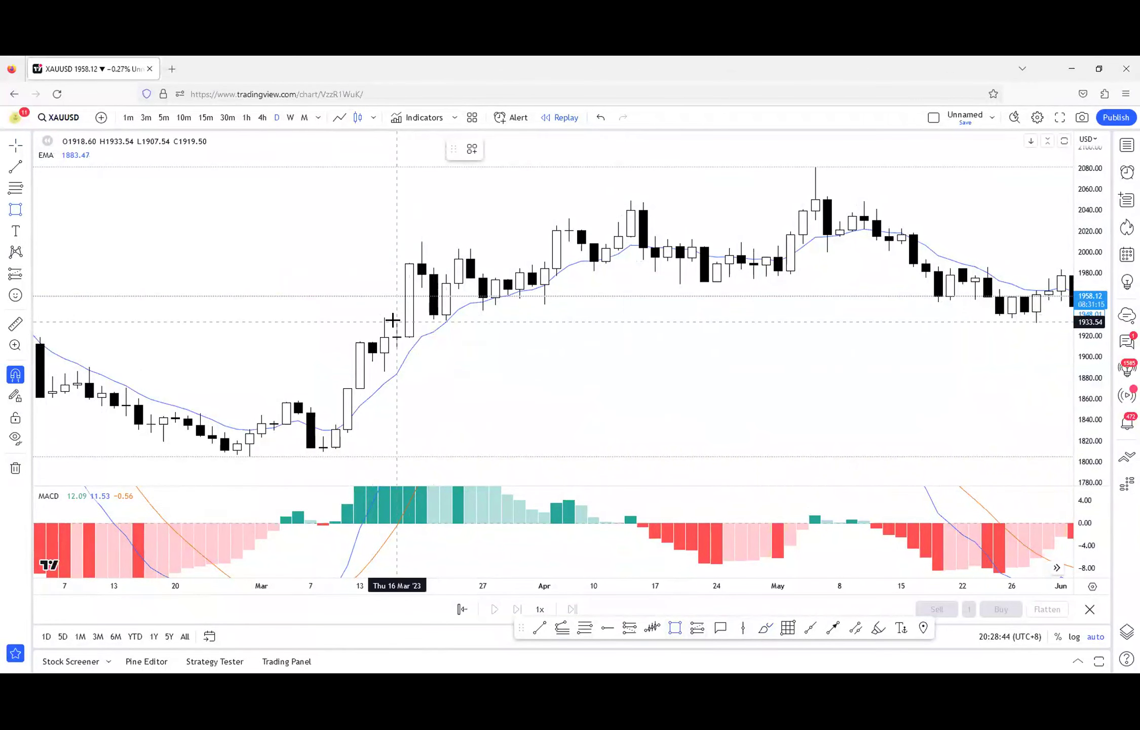
pyautogui.click(395, 347)
pyautogui.moveTo(446, 338); pyautogui.dragTo(1070, 335)
pyautogui.click(444, 383)
pyautogui.moveTo(481, 401); pyautogui.dragTo(894, 341)
# - Brush circles around the 16 March candle, an arrow at the 17 March candle's high, and short strokes along the zone's edges
pyautogui.scroll(5, 692, 312)
pyautogui.click(764, 628)
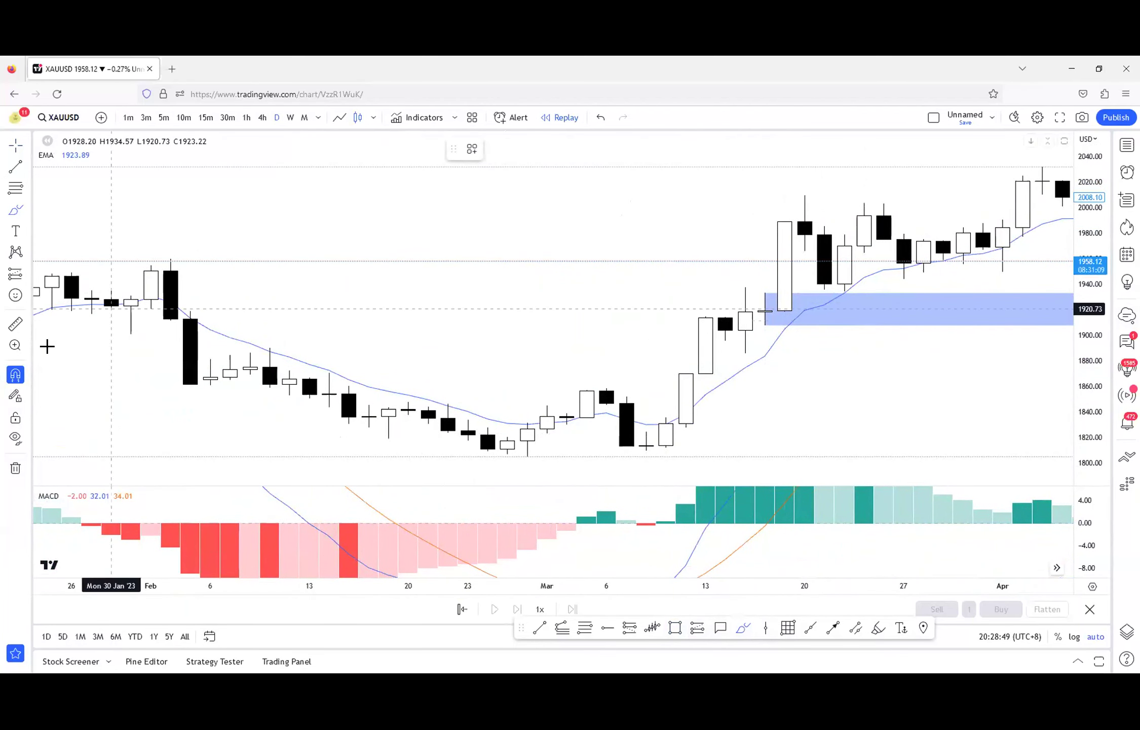
pyautogui.moveTo(784, 297)
pyautogui.mouseDown()
pyautogui.moveTo(773, 294)
pyautogui.moveTo(791, 322)
pyautogui.mouseUp()
pyautogui.moveTo(767, 184)
pyautogui.mouseDown()
pyautogui.moveTo(785, 216)
pyautogui.moveTo(785, 193)
pyautogui.mouseUp()
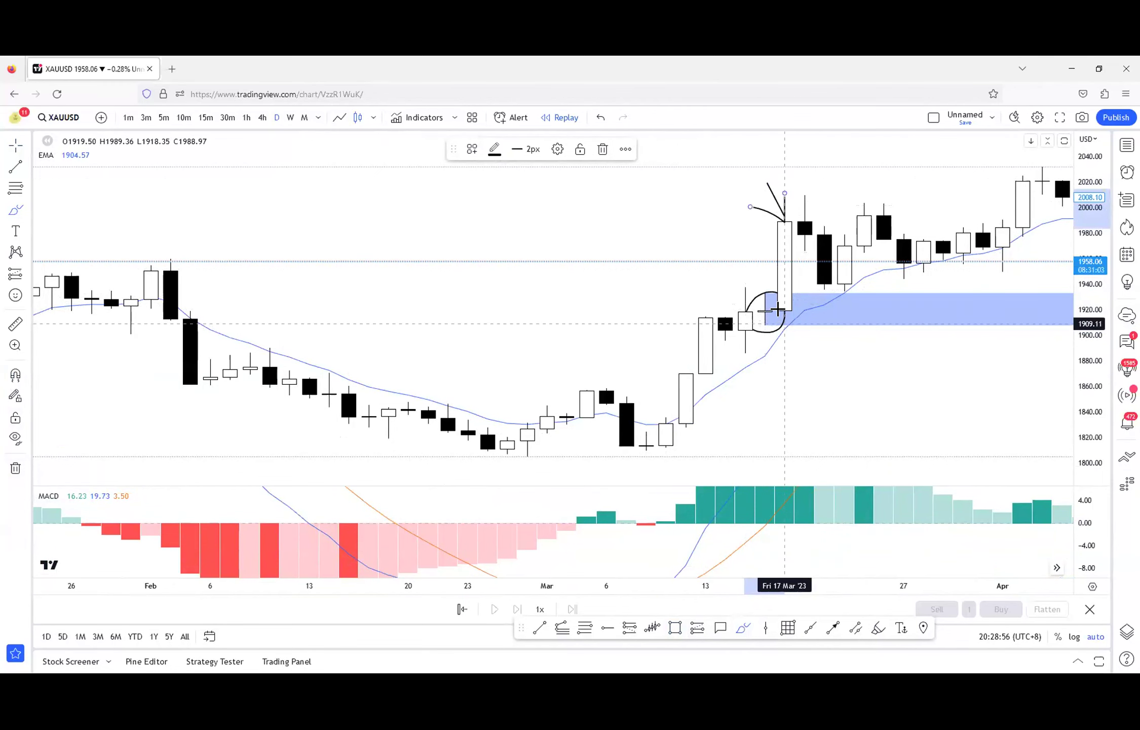
pyautogui.moveTo(767, 324); pyautogui.dragTo(805, 327)
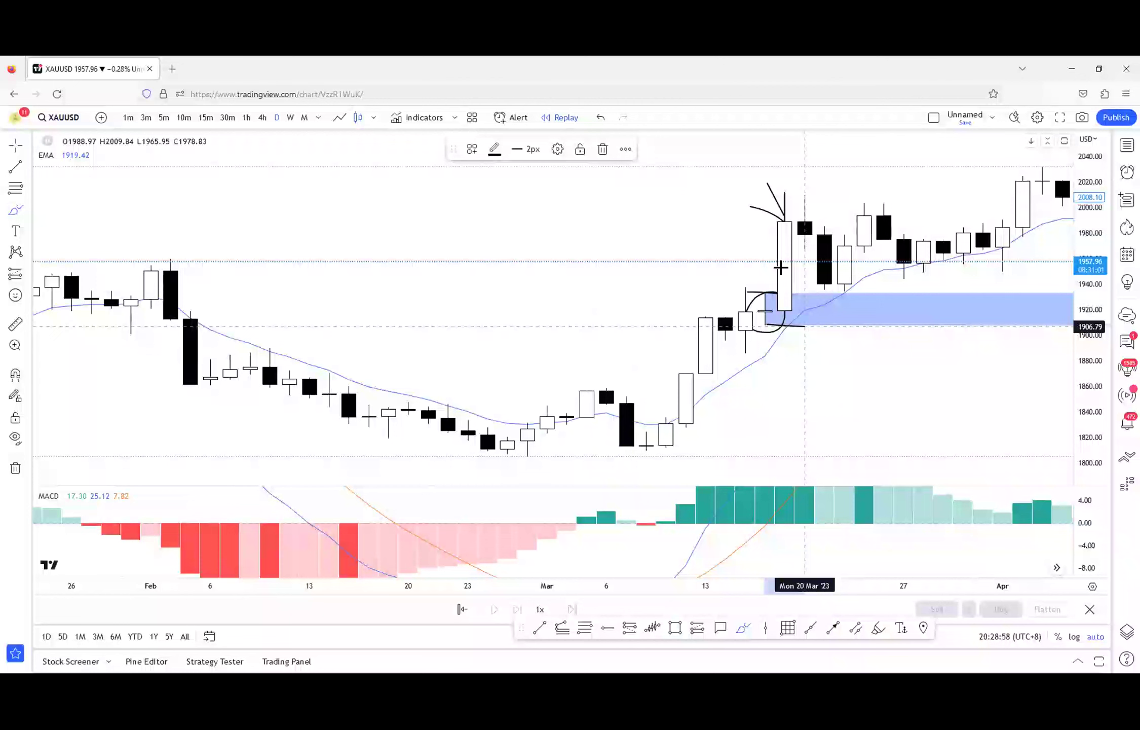
pyautogui.click(796, 358)
pyautogui.moveTo(784, 293)
pyautogui.mouseDown()
pyautogui.moveTo(750, 304)
pyautogui.moveTo(784, 284)
pyautogui.mouseUp()
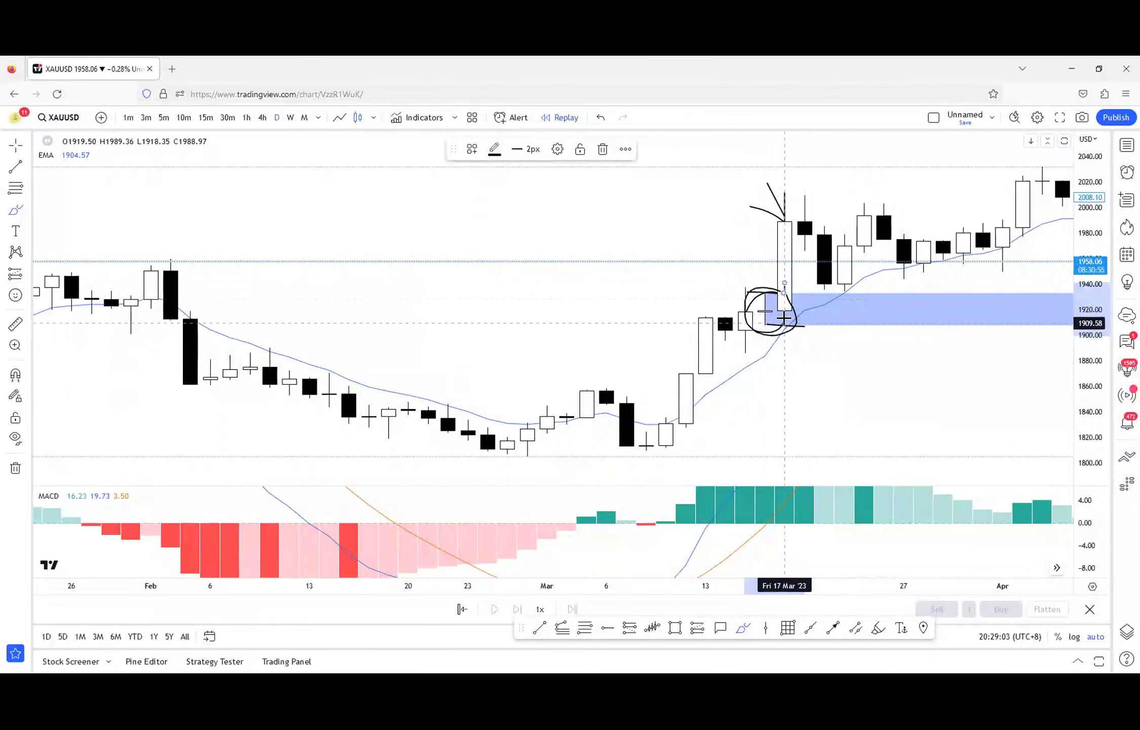
# - Brush two roughly horizontal lines ahead of the March zone, and sketch and undo a third stroke between them
pyautogui.moveTo(494, 301); pyautogui.dragTo(646, 309)
pyautogui.moveTo(467, 345)
pyautogui.mouseDown()
pyautogui.moveTo(635, 342)
pyautogui.moveTo(479, 344)
pyautogui.mouseUp()
pyautogui.moveTo(527, 345)
pyautogui.mouseDown()
pyautogui.moveTo(526, 300)
pyautogui.moveTo(551, 327)
pyautogui.moveTo(588, 332)
pyautogui.moveTo(625, 229)
pyautogui.mouseUp()
pyautogui.hotkey('ctrl', 'z')
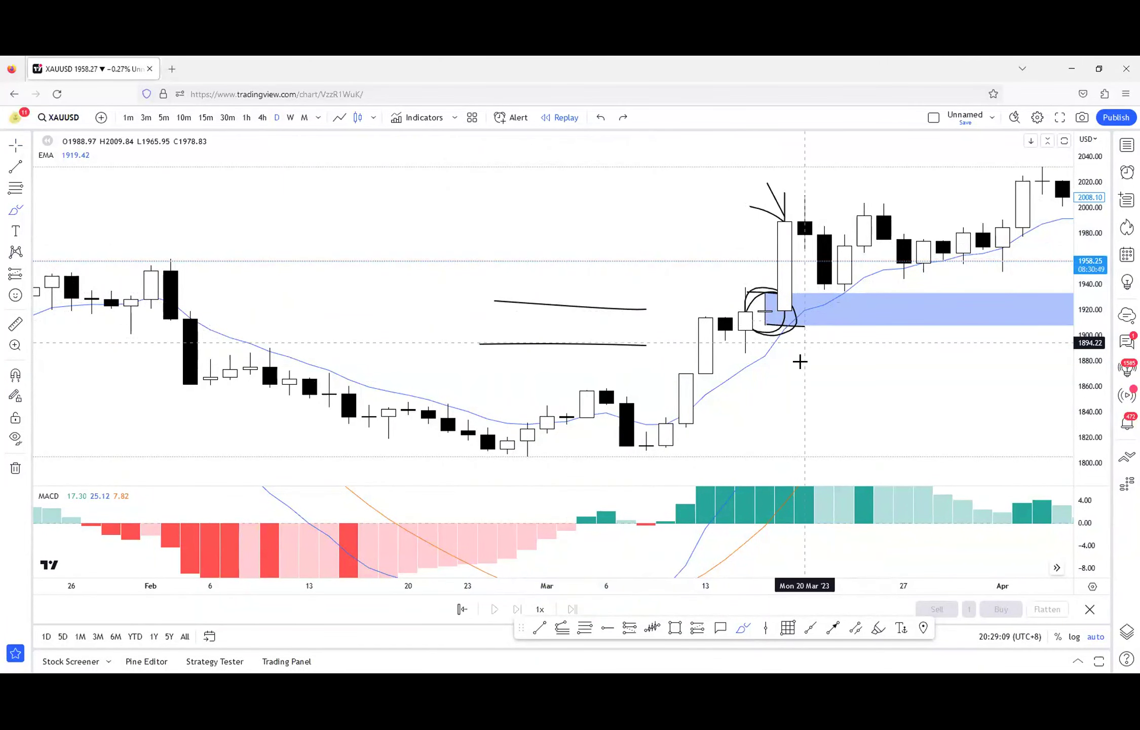
# - Extend the blue zone rectangle's end date to 15 June 2023
pyautogui.hscroll(5, 934, 399)
pyautogui.scroll(-3, 763, 385)
pyautogui.moveTo(972, 393); pyautogui.dragTo(580, 384)
pyautogui.scroll(-2, 1014, 373)
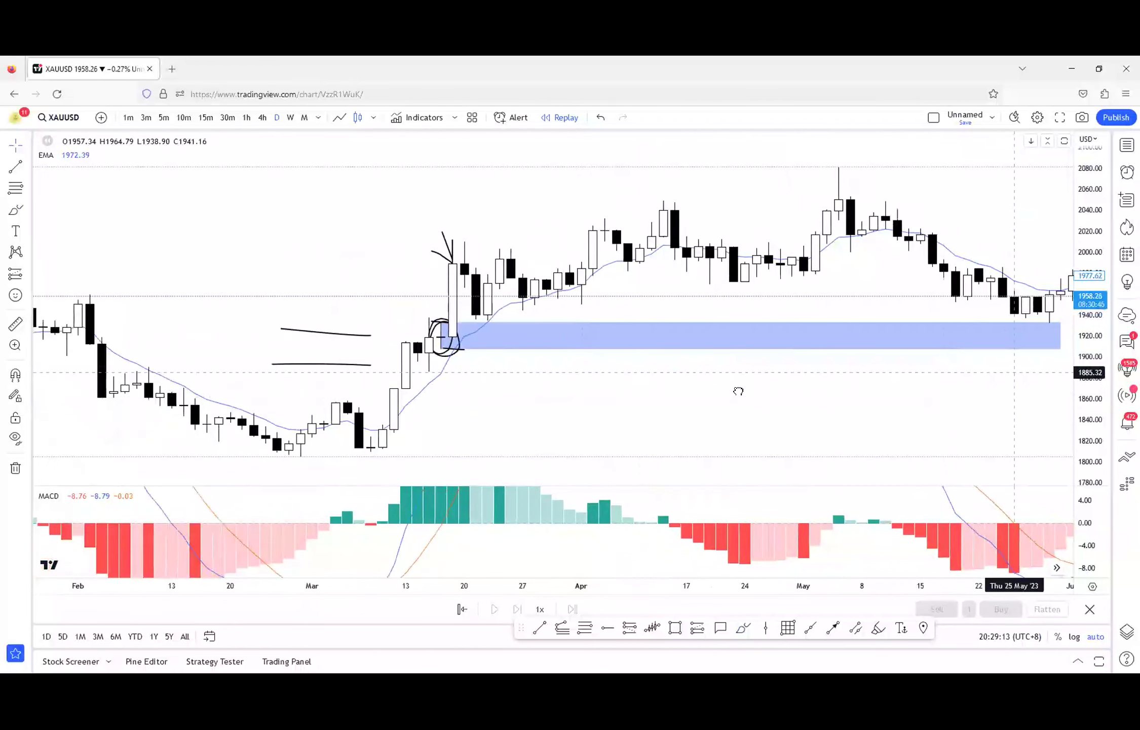
pyautogui.hscroll(5, 739, 391)
pyautogui.click(847, 336)
pyautogui.moveTo(846, 335); pyautogui.dragTo(974, 335)
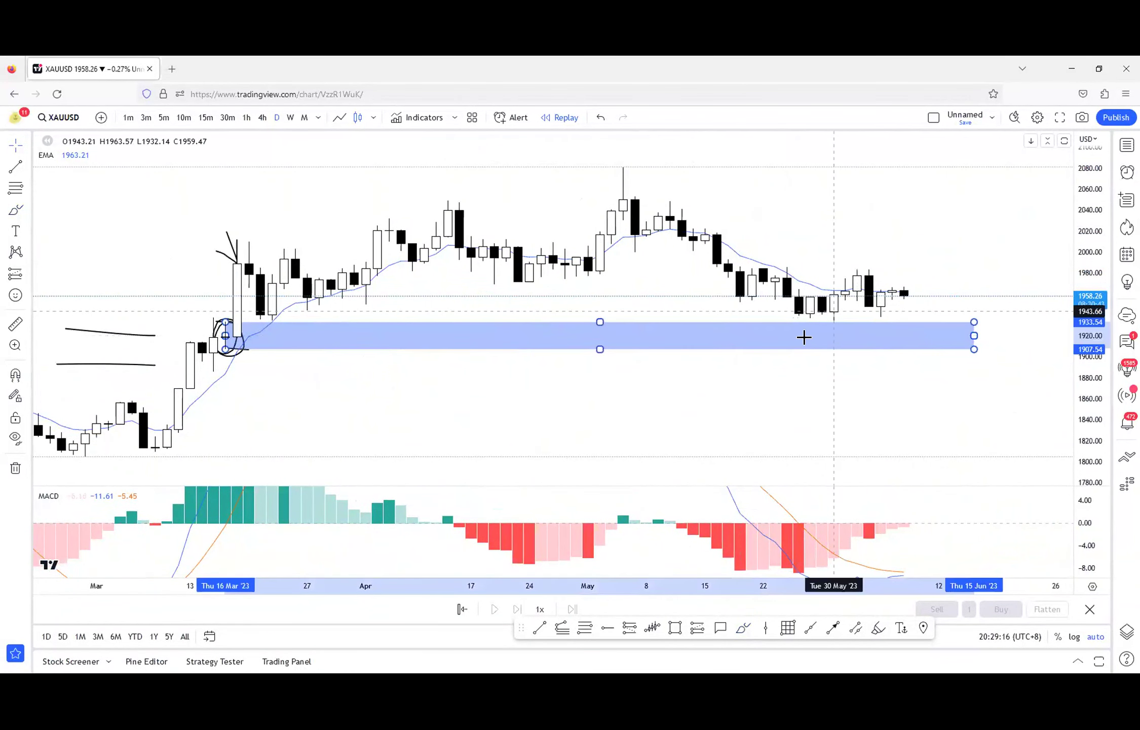
pyautogui.click(791, 400)
# - Undo a stray stroke and circle the late-May daily lows that touch the blue zone
pyautogui.moveTo(849, 291)
pyautogui.mouseDown()
pyautogui.moveTo(807, 318)
pyautogui.moveTo(857, 308)
pyautogui.mouseUp()
pyautogui.hotkey('ctrl', 'z')
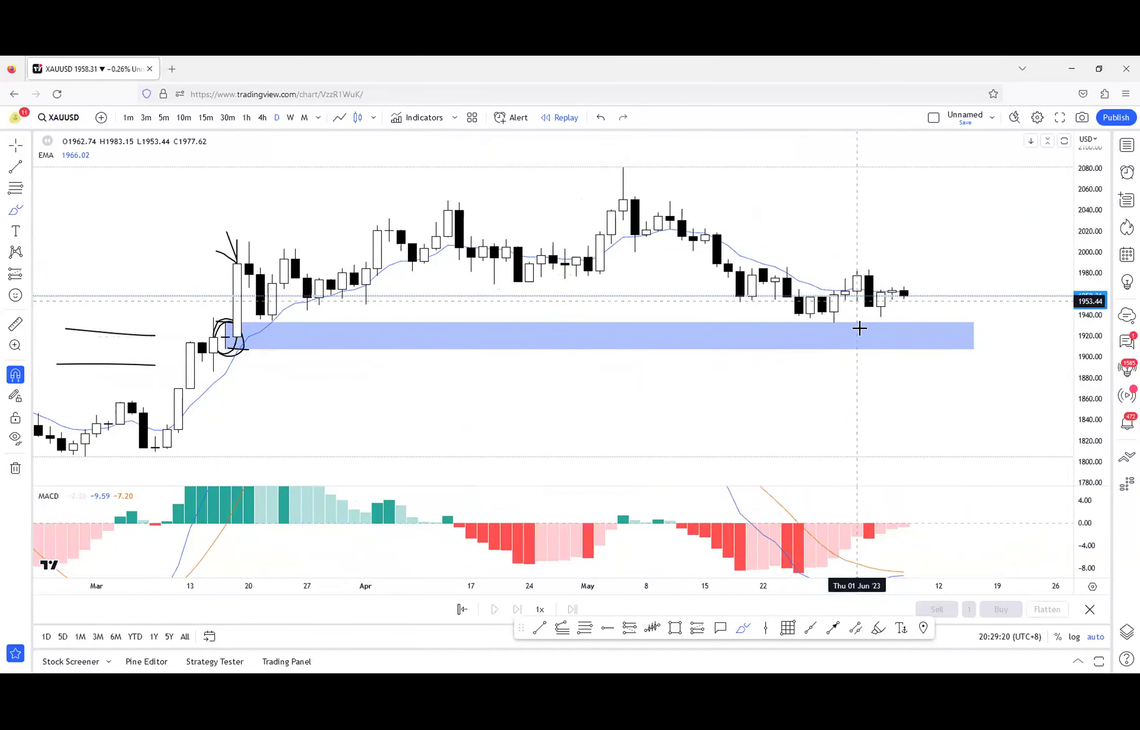
pyautogui.scroll(4, 718, 450)
pyautogui.moveTo(735, 444); pyautogui.dragTo(738, 447)
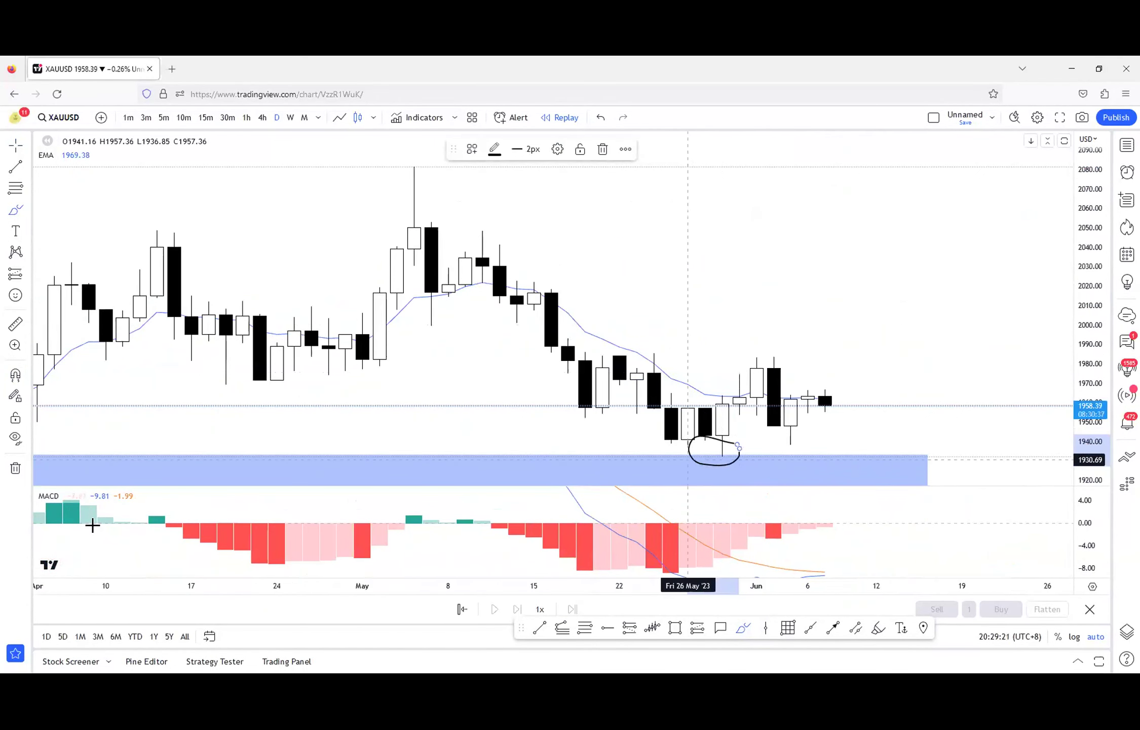
# - Take the MACD indicator off the chart
pyautogui.press('`')
pyautogui.press('Escape')
pyautogui.click(120, 496)
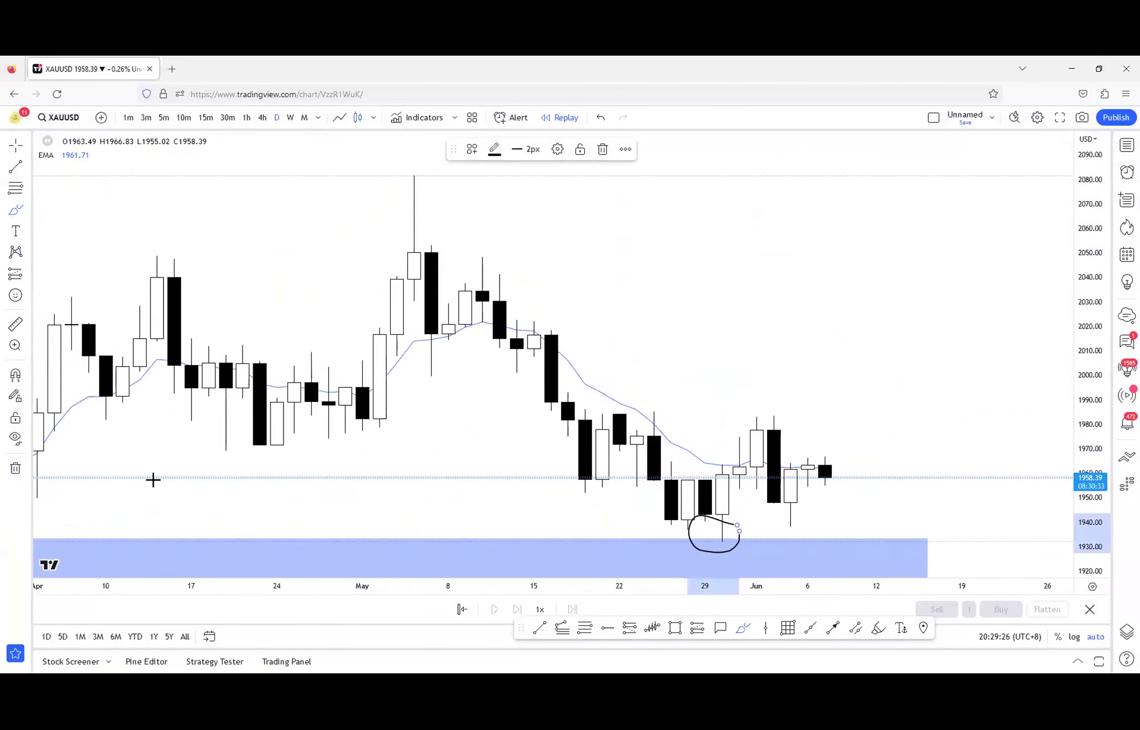
# - Step the chart down to the 4-hour and 1-hour timeframes, focusing on the circled late-May lows
pyautogui.click(262, 118)
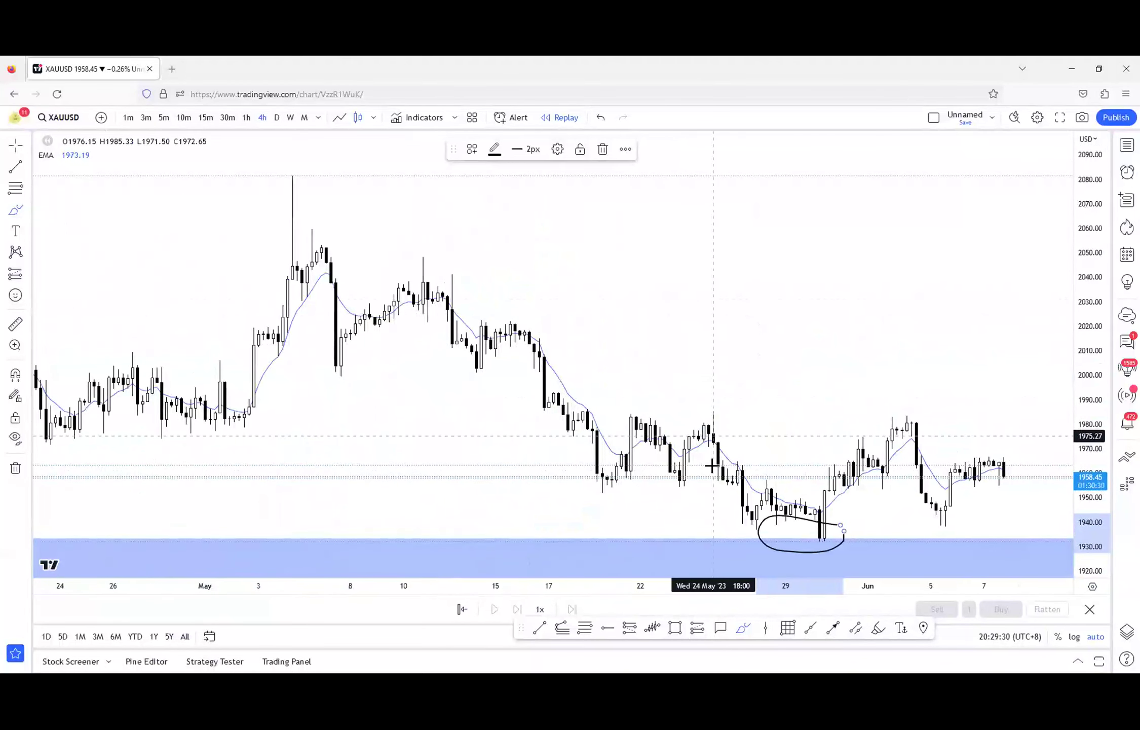
pyautogui.scroll(5, 709, 406)
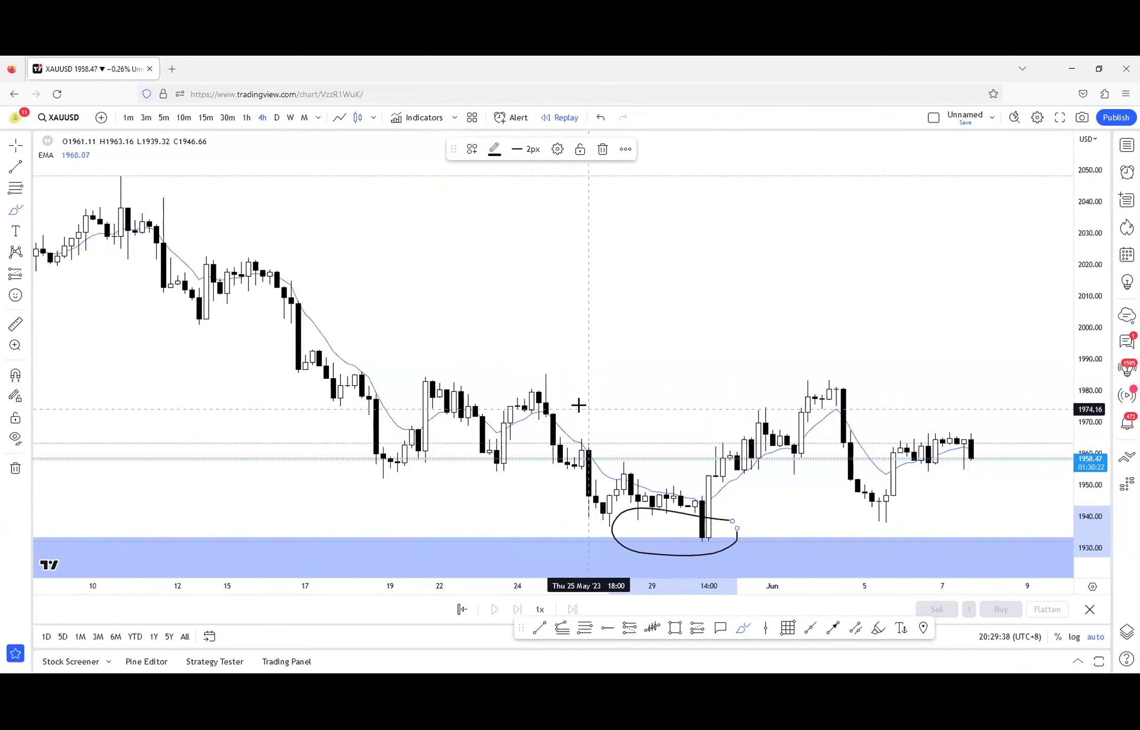
pyautogui.scroll(-6, 583, 398)
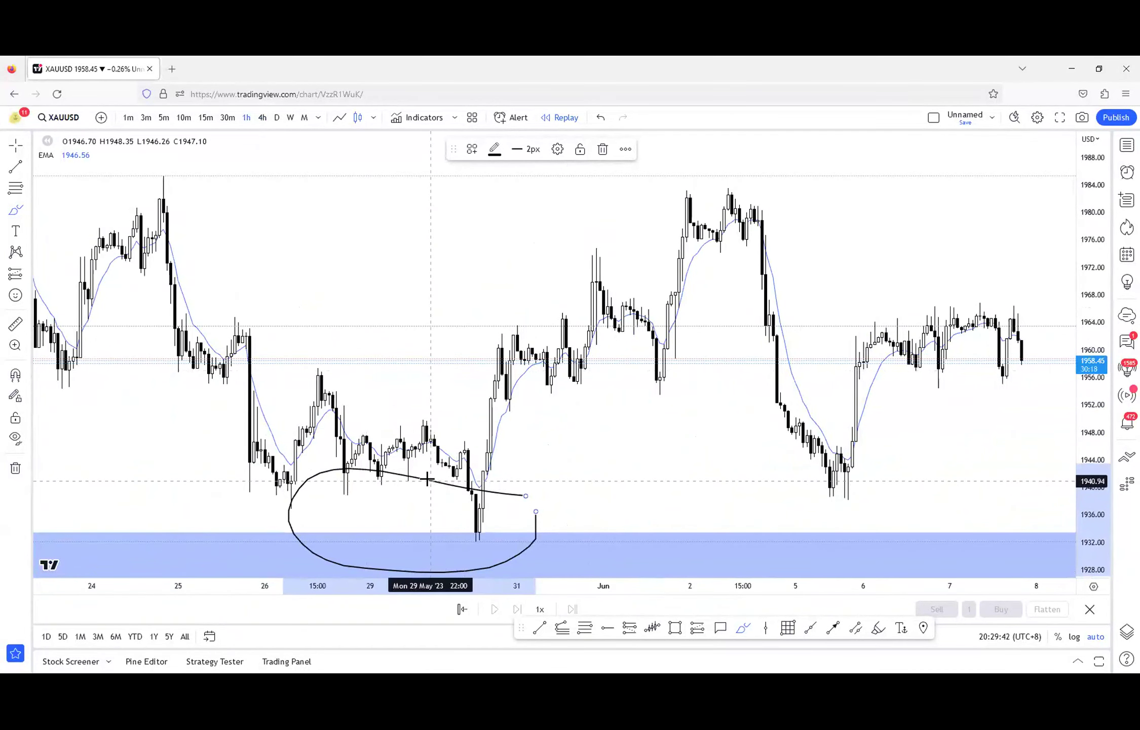
# - Delete the freehand circle around the late-May lows on the 1-hour chart
pyautogui.click(414, 476)
pyautogui.click(405, 482)
pyautogui.press('Delete')
pyautogui.hscroll(-10, 557, 355)
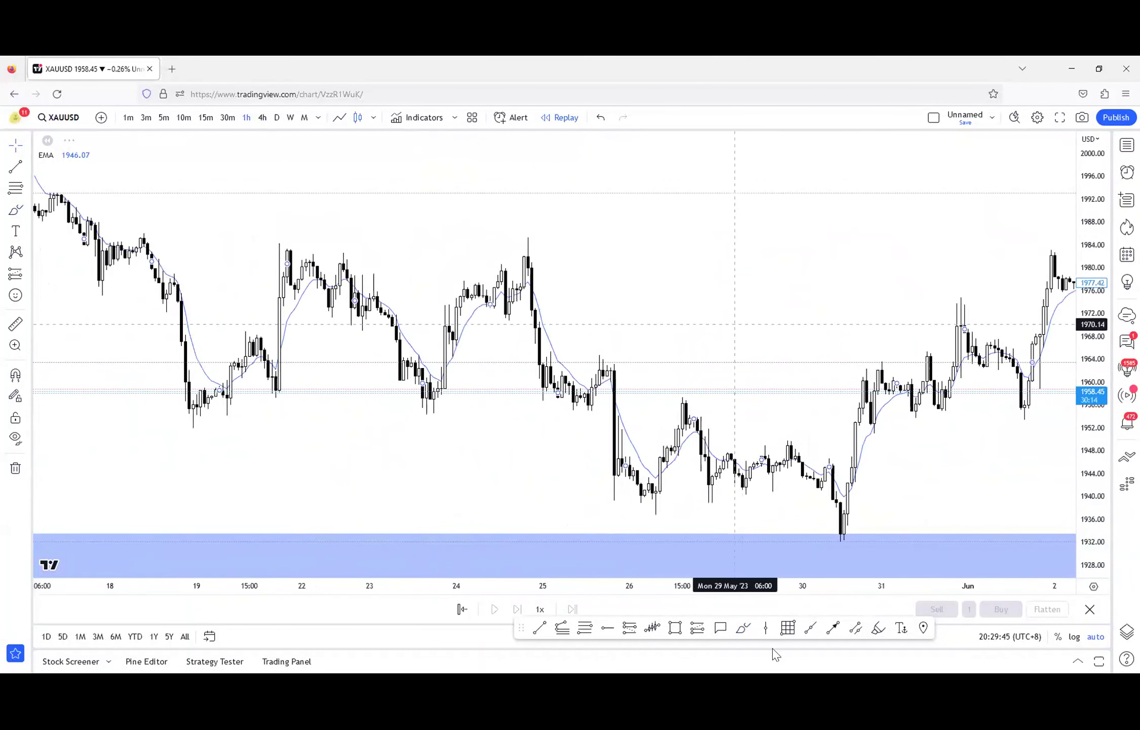
# - Write a letter D with the Brush in the blue zone beneath the 26 May low and try tracing the decline into the zone
pyautogui.click(743, 628)
pyautogui.moveTo(1080, 428); pyautogui.dragTo(1084, 475)
pyautogui.moveTo(652, 507); pyautogui.dragTo(656, 540)
pyautogui.moveTo(655, 505)
pyautogui.mouseDown()
pyautogui.moveTo(690, 515)
pyautogui.moveTo(678, 549)
pyautogui.mouseUp()
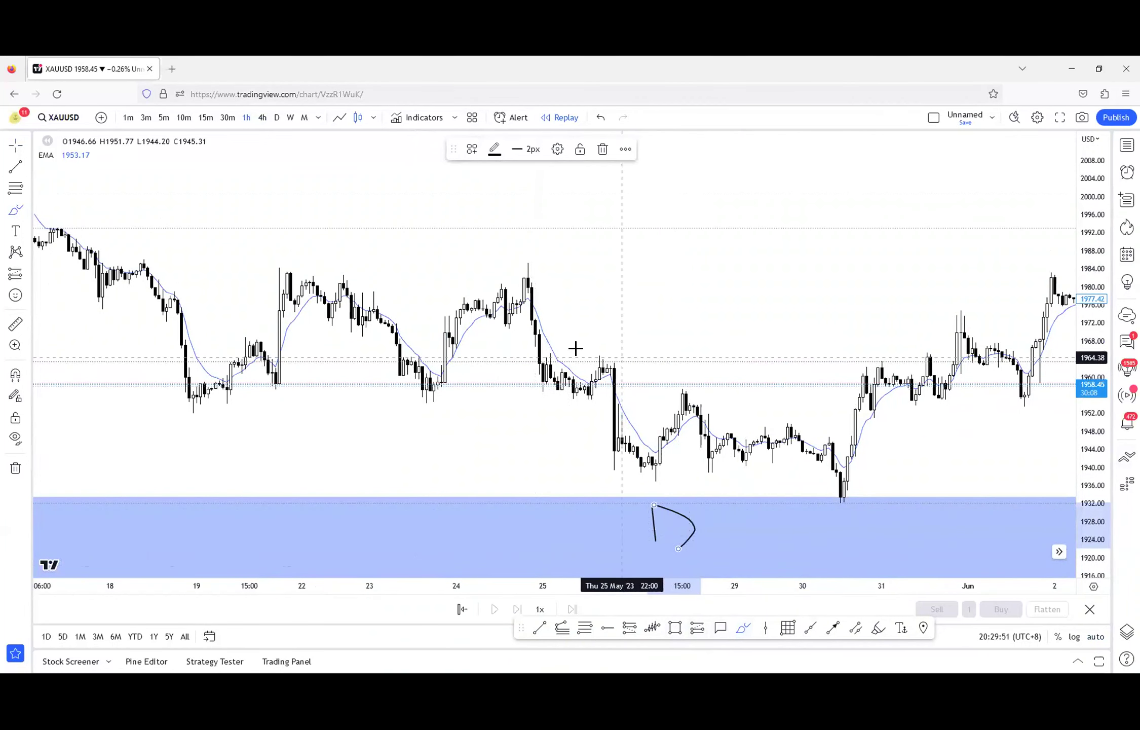
pyautogui.moveTo(522, 290)
pyautogui.mouseDown()
pyautogui.moveTo(667, 407)
pyautogui.moveTo(809, 494)
pyautogui.mouseUp()
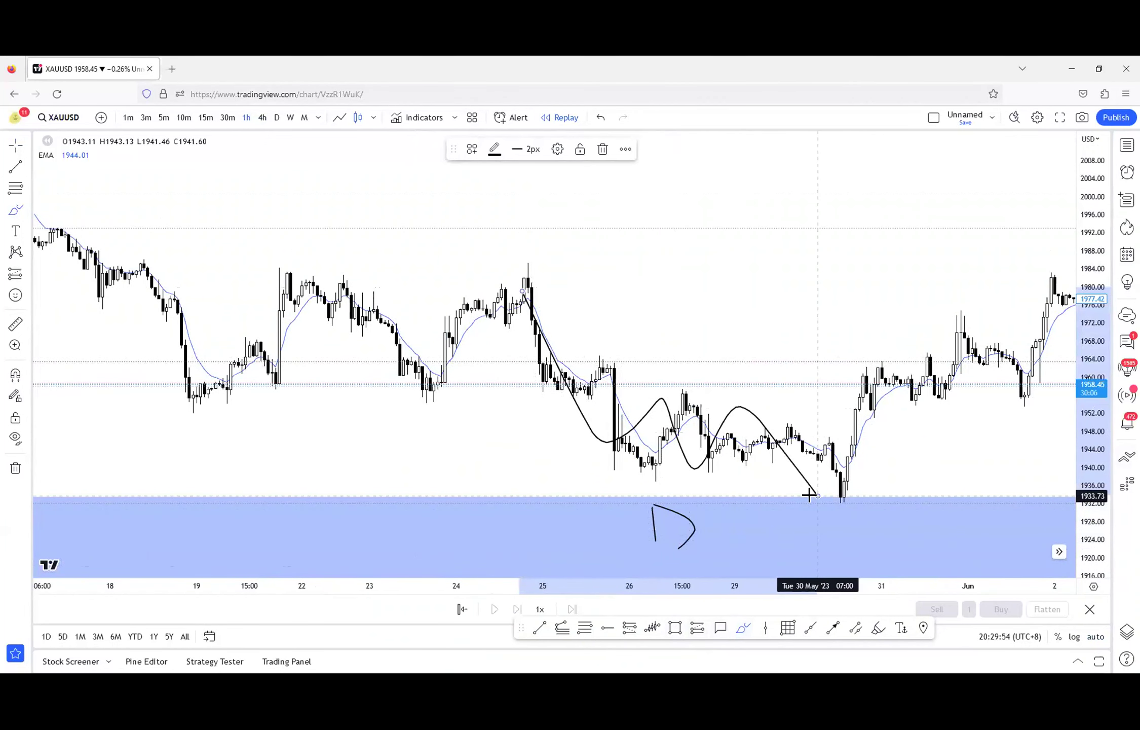
pyautogui.hotkey('ctrl', 'z')
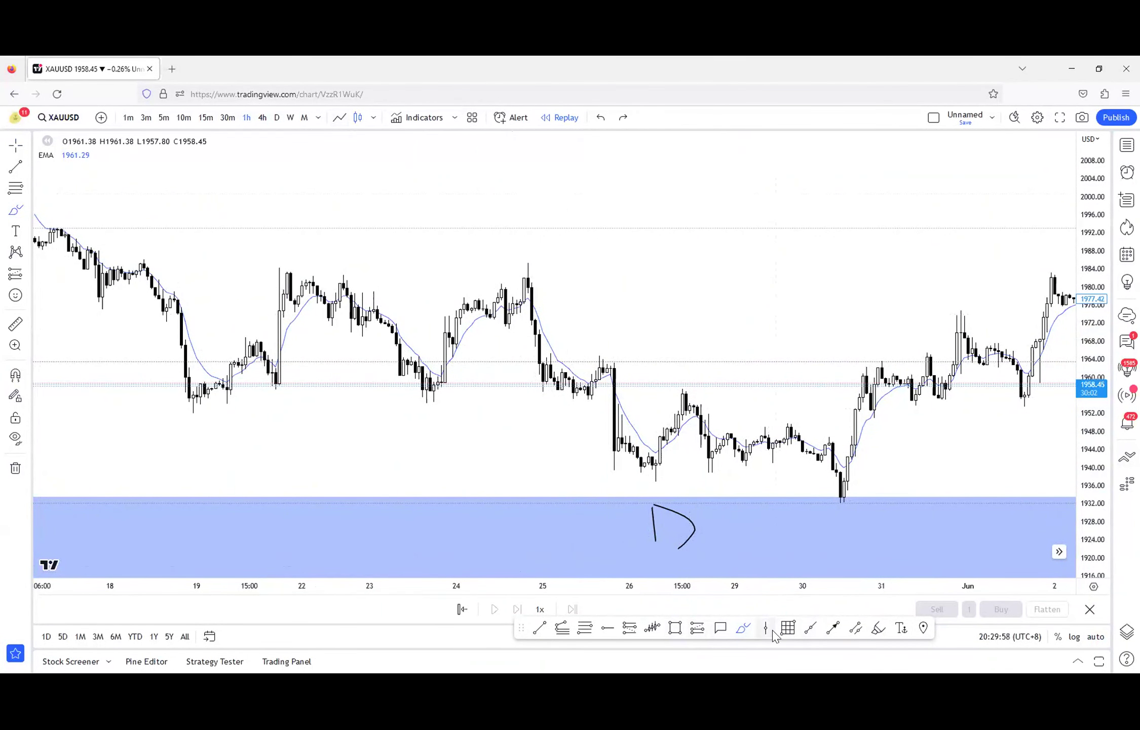
# - Mark the 24–26 May swing highs and the 26 May low with highlighter dots, undoing the extra dot on the 29 May consolidation
pyautogui.click(879, 628)
pyautogui.click(523, 279)
pyautogui.click(595, 369)
pyautogui.click(644, 463)
pyautogui.click(684, 389)
pyautogui.click(794, 432)
pyautogui.hotkey('ctrl', 'z')
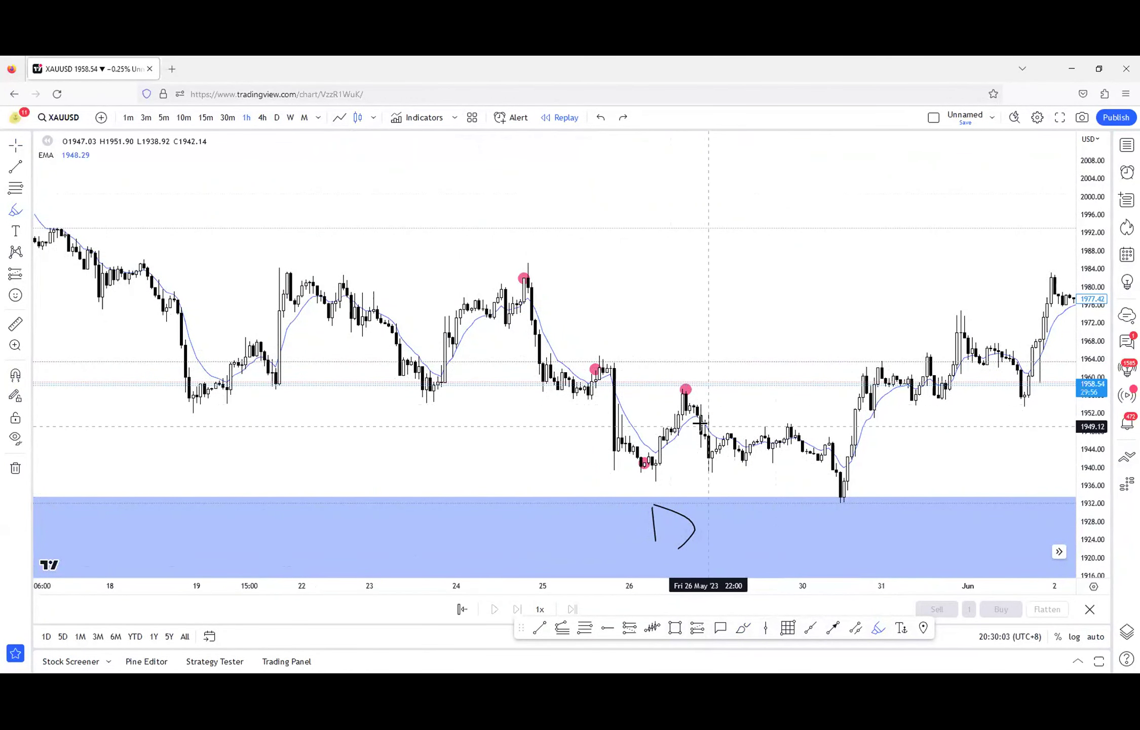
# - Switch the chart to a line display and try brush strokes along the decline from the 24 May high and at the 26 May high
pyautogui.hotkey('alt', 'l')
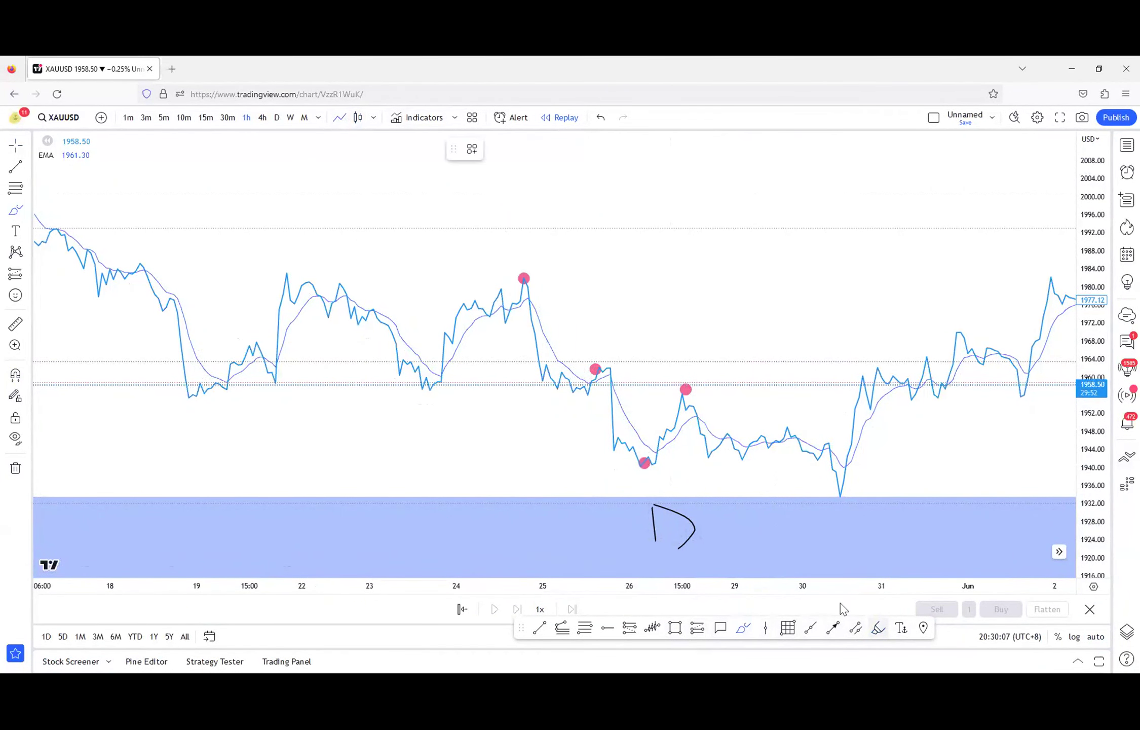
pyautogui.moveTo(522, 274)
pyautogui.mouseDown()
pyautogui.moveTo(603, 366)
pyautogui.moveTo(639, 447)
pyautogui.moveTo(691, 381)
pyautogui.moveTo(794, 504)
pyautogui.mouseUp()
pyautogui.hotkey('ctrl', 'z')
pyautogui.hotkey('ctrl', 'z')
pyautogui.moveTo(676, 389); pyautogui.dragTo(743, 389)
pyautogui.hotkey('ctrl', 'z')
# - Try a horizontal ray at the 26 May rebound high, remove it and restore the candlestick display
pyautogui.click(610, 629)
pyautogui.click(683, 393)
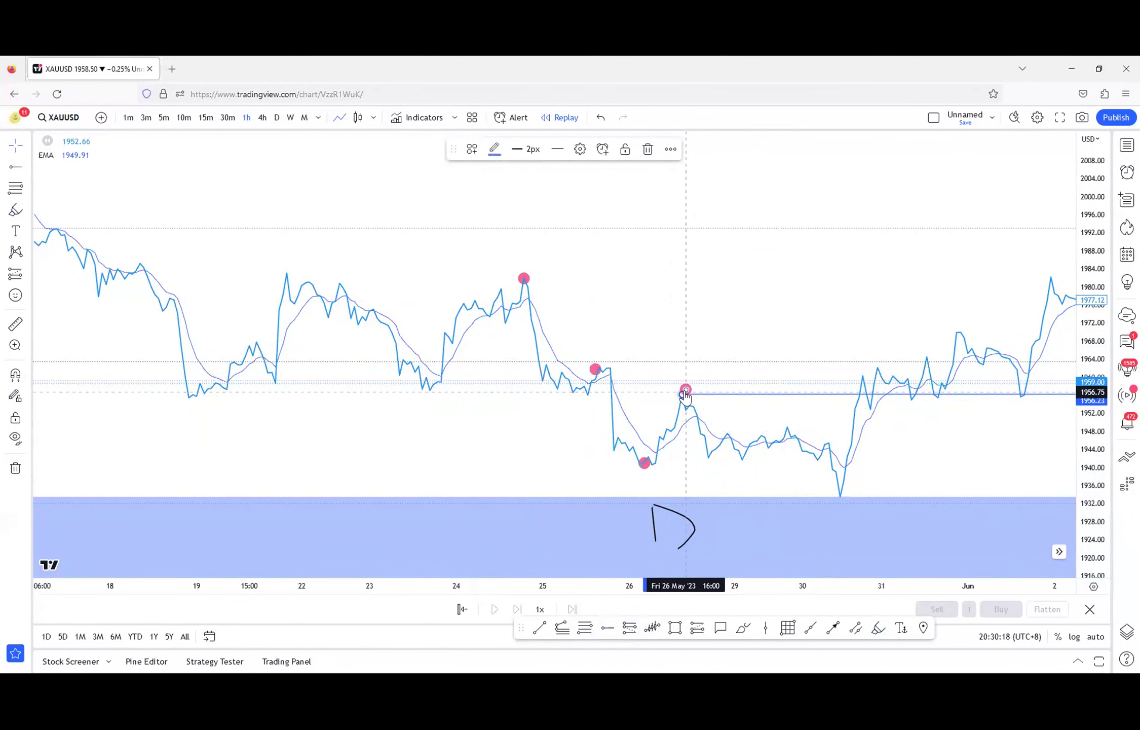
pyautogui.press('Delete')
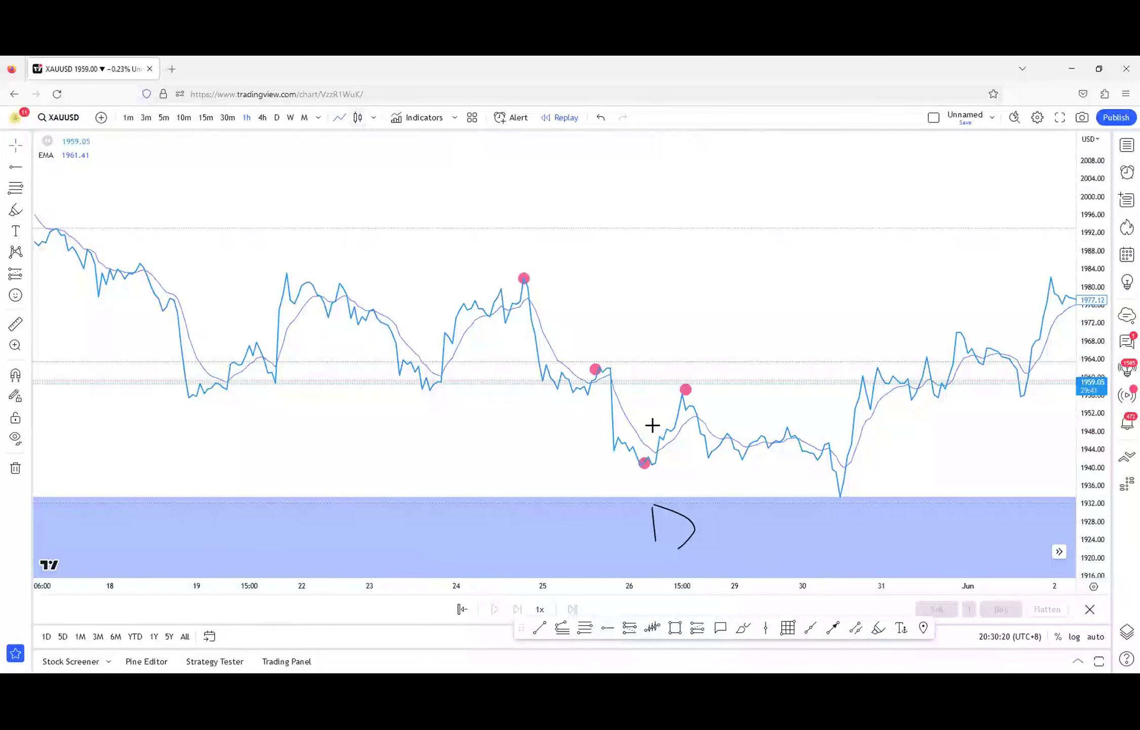
pyautogui.click(358, 117)
# - Sketch a descending zigzag price path from the 24 May high down through the blue zone, undoing its extra continuation stroke
pyautogui.moveTo(1096, 457); pyautogui.dragTo(947, 499)
pyautogui.click(743, 627)
pyautogui.moveTo(519, 296)
pyautogui.mouseDown()
pyautogui.moveTo(747, 488)
pyautogui.moveTo(817, 522)
pyautogui.moveTo(886, 507)
pyautogui.moveTo(903, 584)
pyautogui.mouseUp()
pyautogui.moveTo(1087, 440); pyautogui.dragTo(1079, 480)
pyautogui.hotkey('ctrl', 'z')
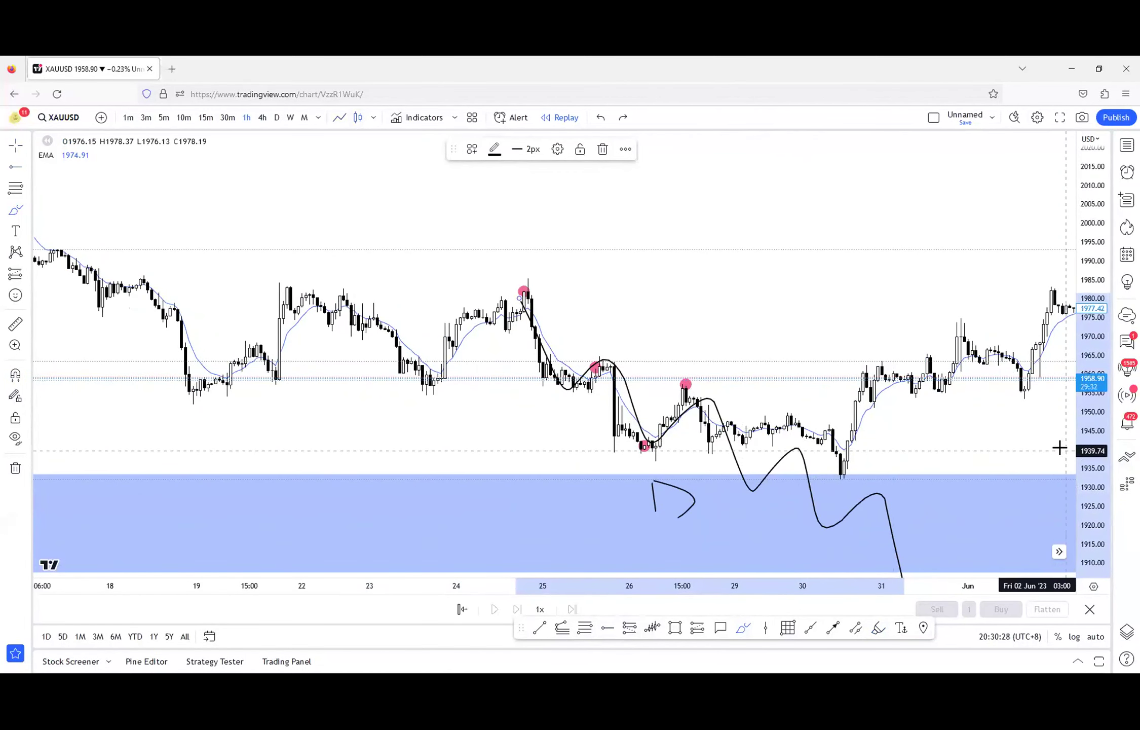
pyautogui.hotkey('ctrl', 'y')
pyautogui.moveTo(903, 533)
pyautogui.mouseDown()
pyautogui.moveTo(933, 466)
pyautogui.moveTo(969, 458)
pyautogui.moveTo(984, 543)
pyautogui.mouseUp()
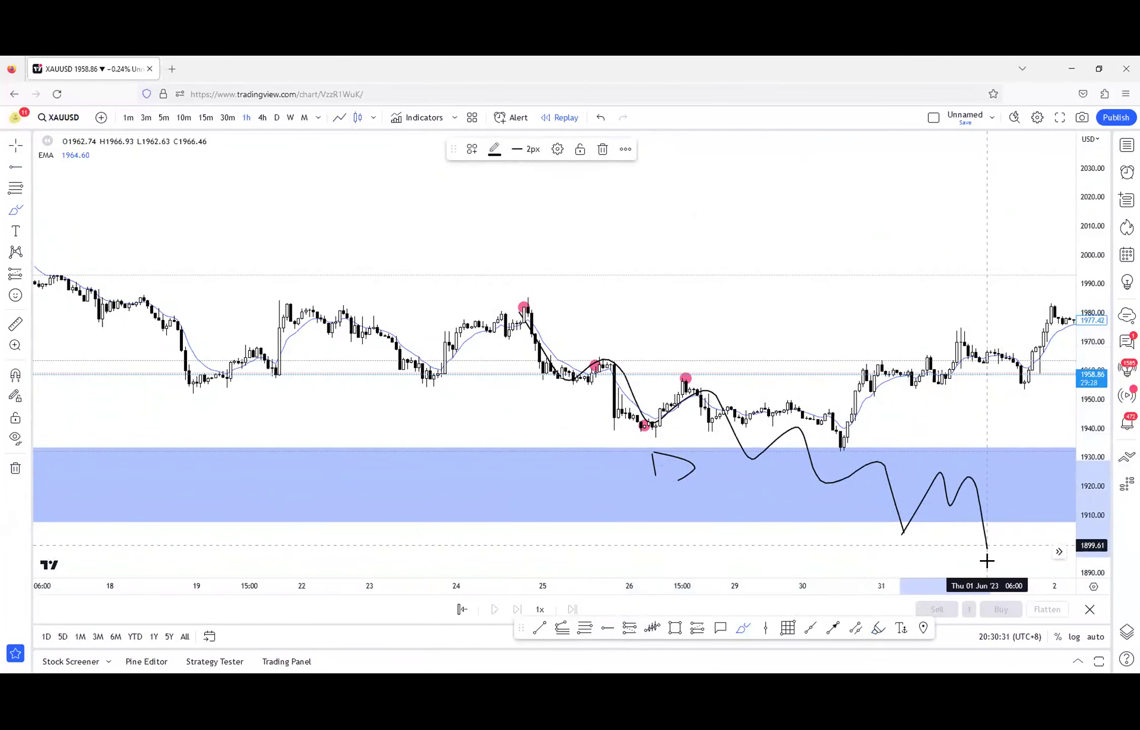
pyautogui.hotkey('ctrl', 'z')
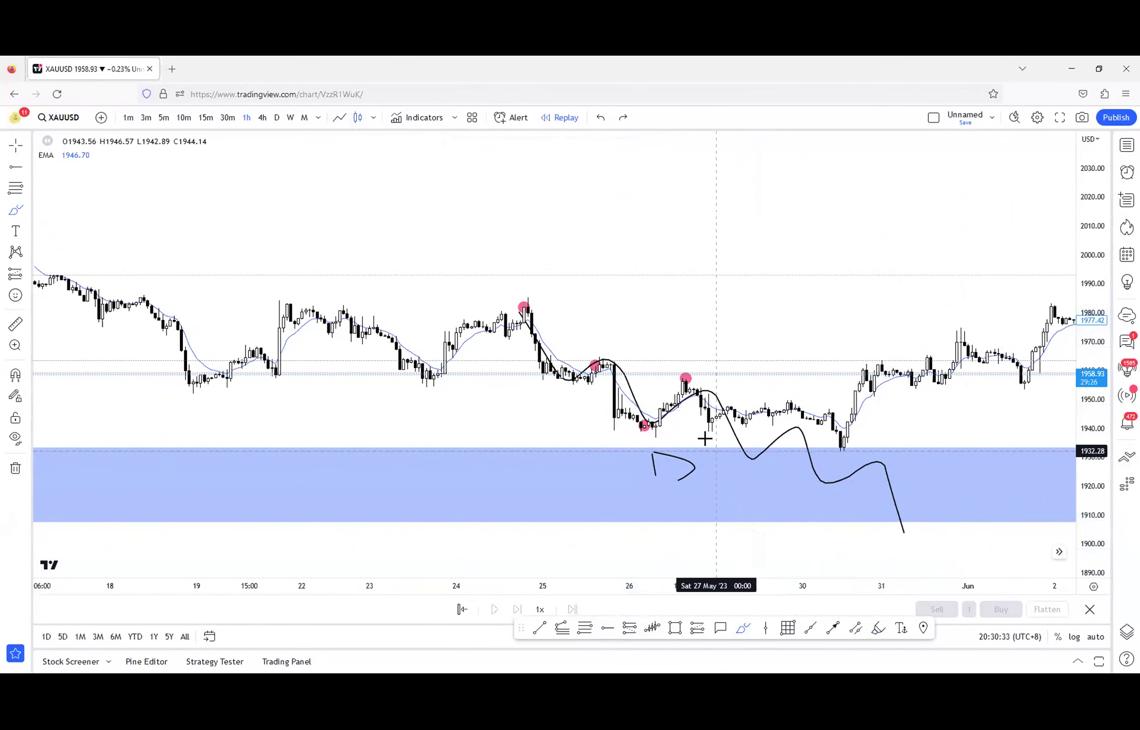
# - Delete the descending zigzag path and the curved stroke of the letter D
pyautogui.click(716, 398)
pyautogui.press('Delete')
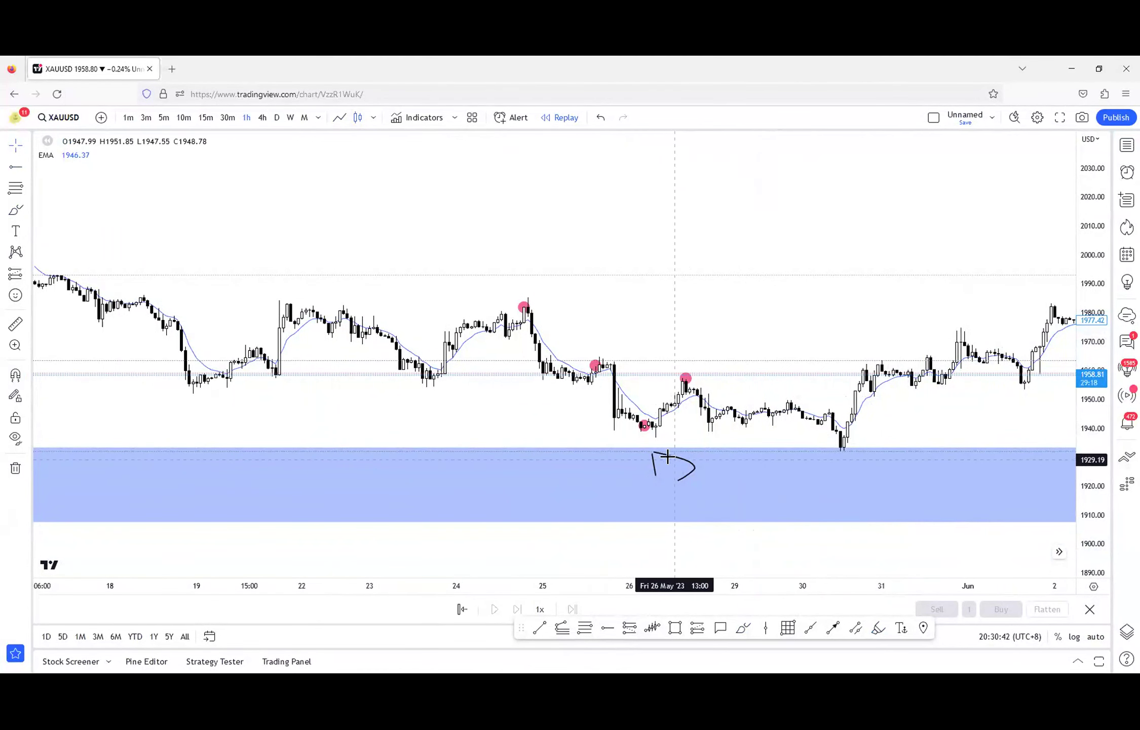
pyautogui.press('Delete')
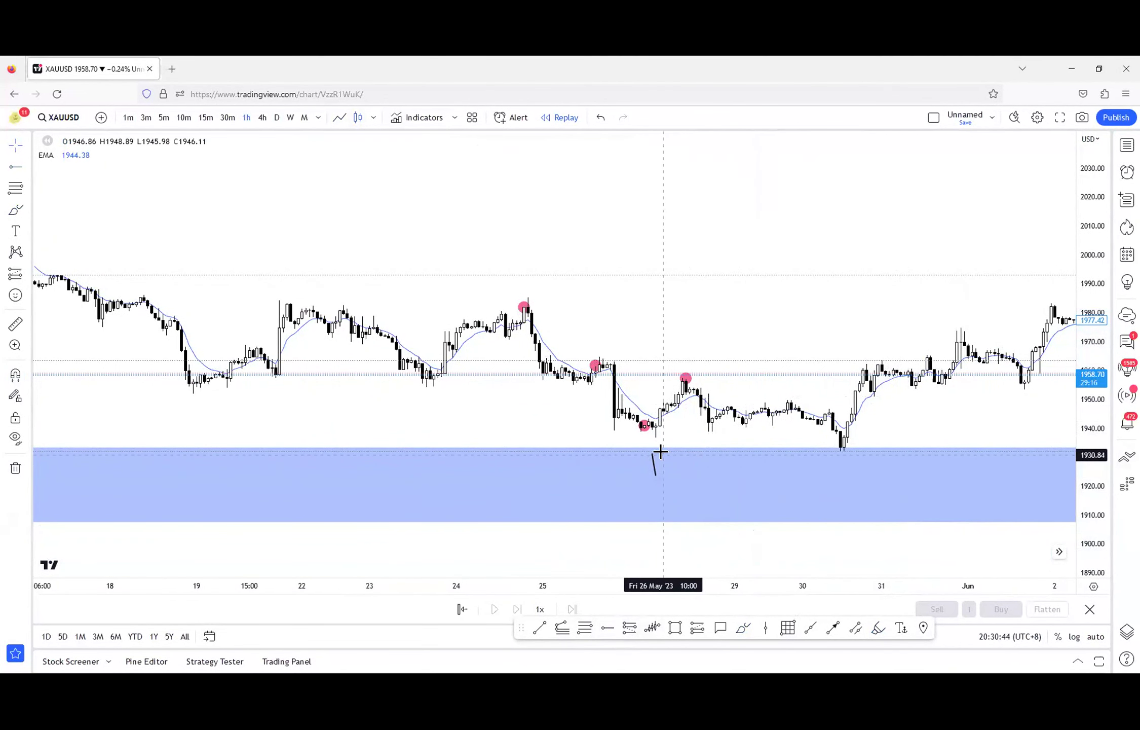
# - Draw a horizontal trend line at 1956.73 from the 26 May 15:00 high to 30 May 19:00
pyautogui.click(541, 628)
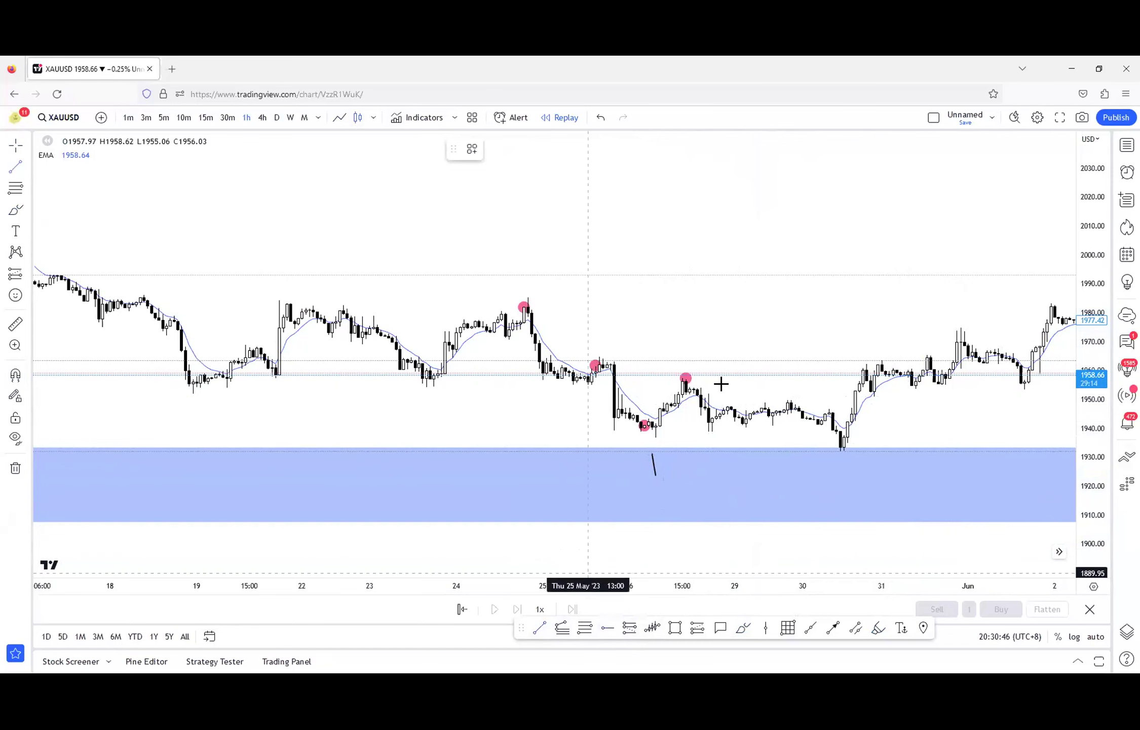
pyautogui.click(683, 379)
pyautogui.click(856, 377)
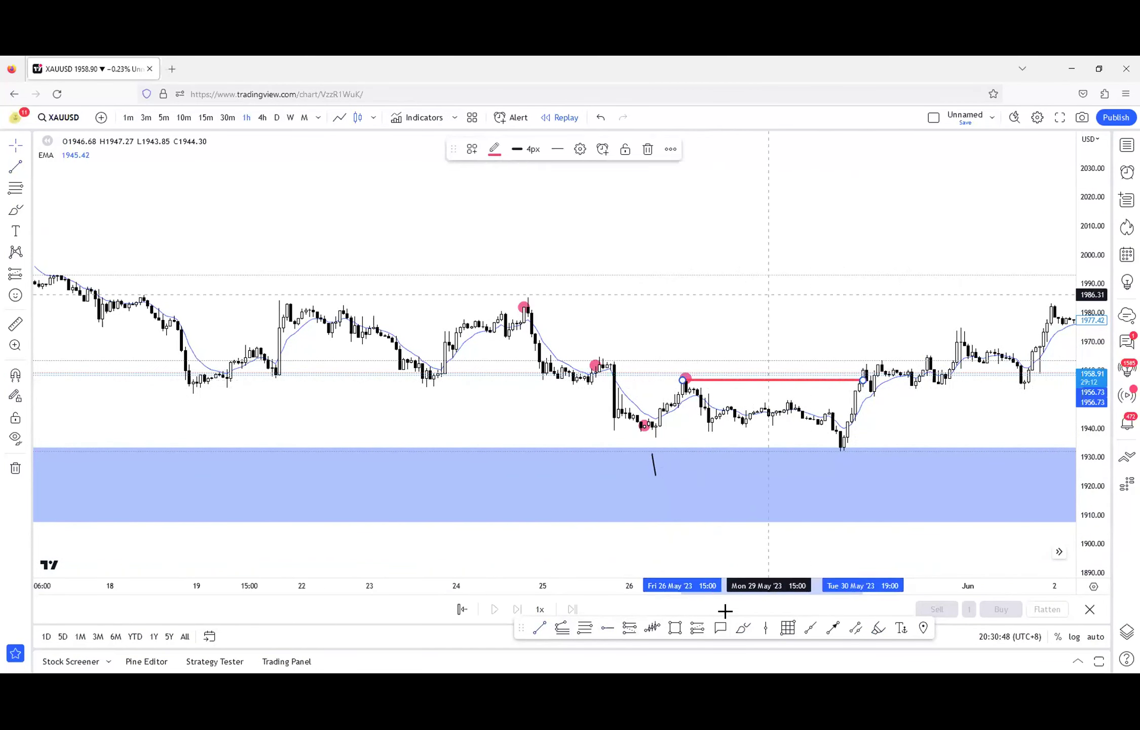
# - Try brush strokes tracing the dip beneath the red line between the 26 May high and the 30 May recovery
pyautogui.click(743, 629)
pyautogui.moveTo(697, 381)
pyautogui.mouseDown()
pyautogui.moveTo(809, 456)
pyautogui.moveTo(863, 389)
pyautogui.mouseUp()
pyautogui.hotkey('ctrl', 'z')
pyautogui.moveTo(697, 386)
pyautogui.mouseDown()
pyautogui.moveTo(820, 438)
pyautogui.moveTo(906, 509)
pyautogui.mouseUp()
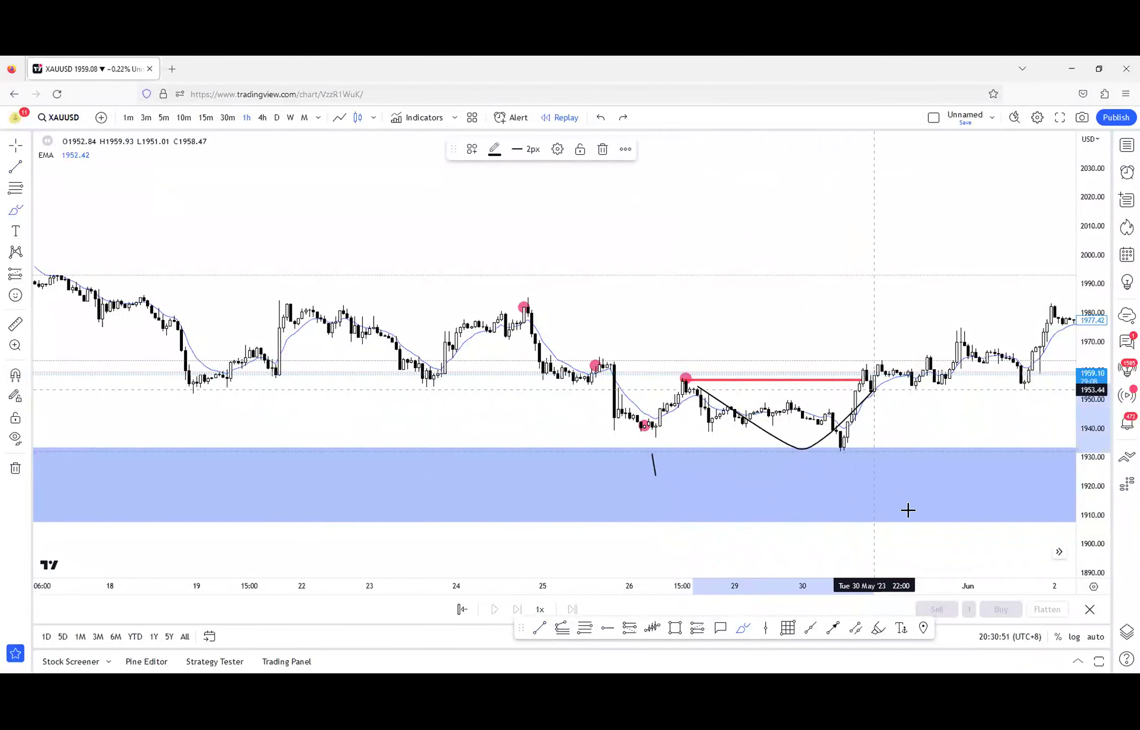
pyautogui.hotkey('ctrl', 'z')
pyautogui.moveTo(818, 451); pyautogui.dragTo(864, 451)
pyautogui.hotkey('ctrl', 'z')
# - Sketch an arrow at the 26 May high, a brush line across from it and a scribble at the breakout near 31 May
pyautogui.moveTo(733, 320)
pyautogui.mouseDown()
pyautogui.moveTo(693, 369)
pyautogui.moveTo(885, 372)
pyautogui.mouseUp()
pyautogui.moveTo(855, 443)
pyautogui.mouseDown()
pyautogui.moveTo(882, 354)
pyautogui.moveTo(890, 369)
pyautogui.moveTo(882, 359)
pyautogui.mouseUp()
pyautogui.hotkey('ctrl', 'z')
pyautogui.hotkey('ctrl', 'z')
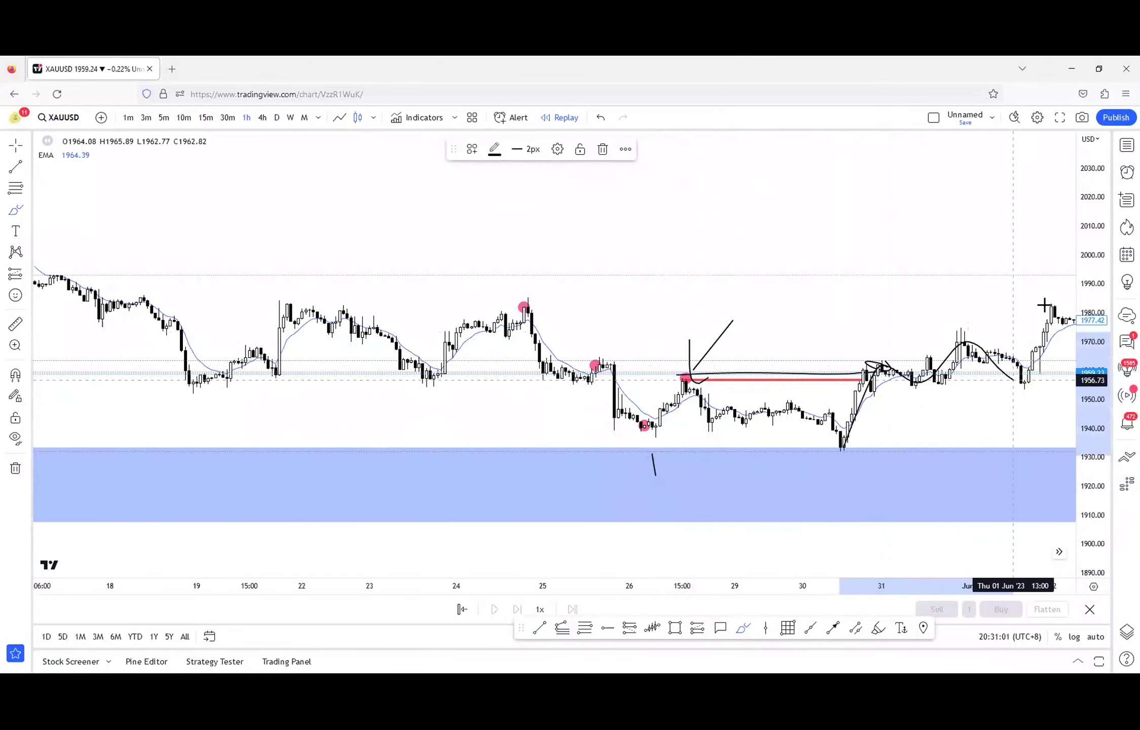
pyautogui.press('Escape')
pyautogui.moveTo(931, 242)
pyautogui.mouseDown()
pyautogui.moveTo(764, 252)
pyautogui.moveTo(772, 252)
pyautogui.mouseUp()
pyautogui.scroll(-5, 773, 251)
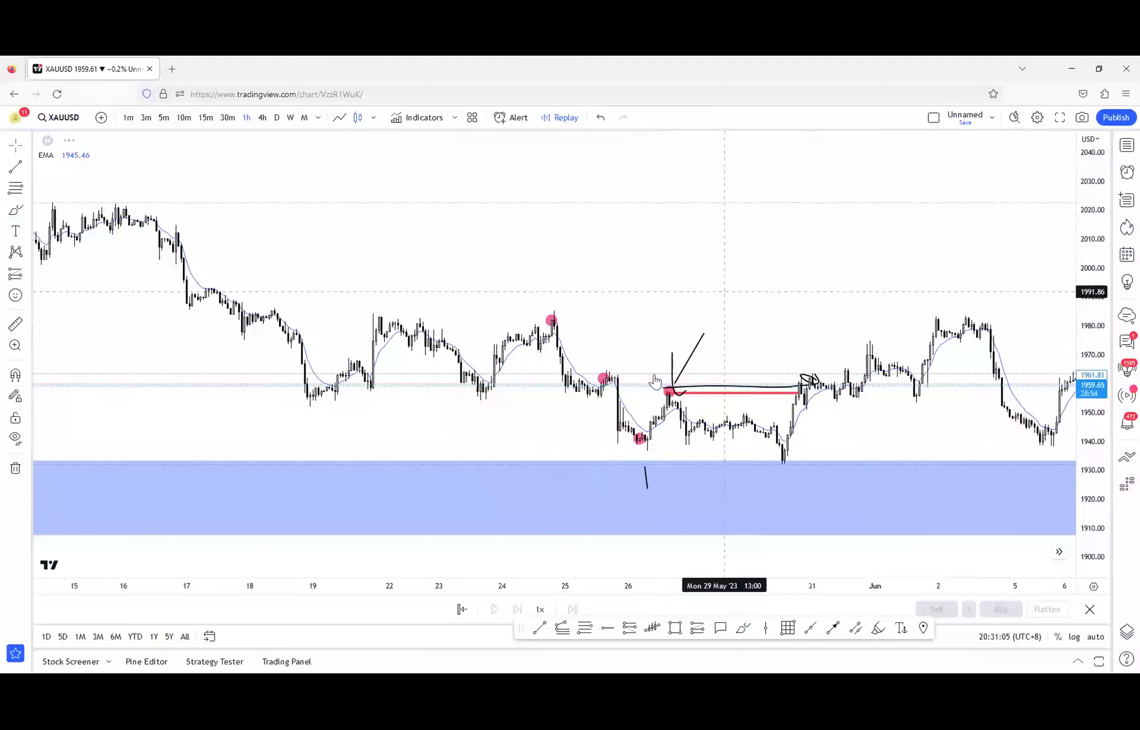
# - Delete the black brush line and the arrow strokes at the 26 May high, keeping the red trend line
pyautogui.click(687, 391)
pyautogui.write('\\')
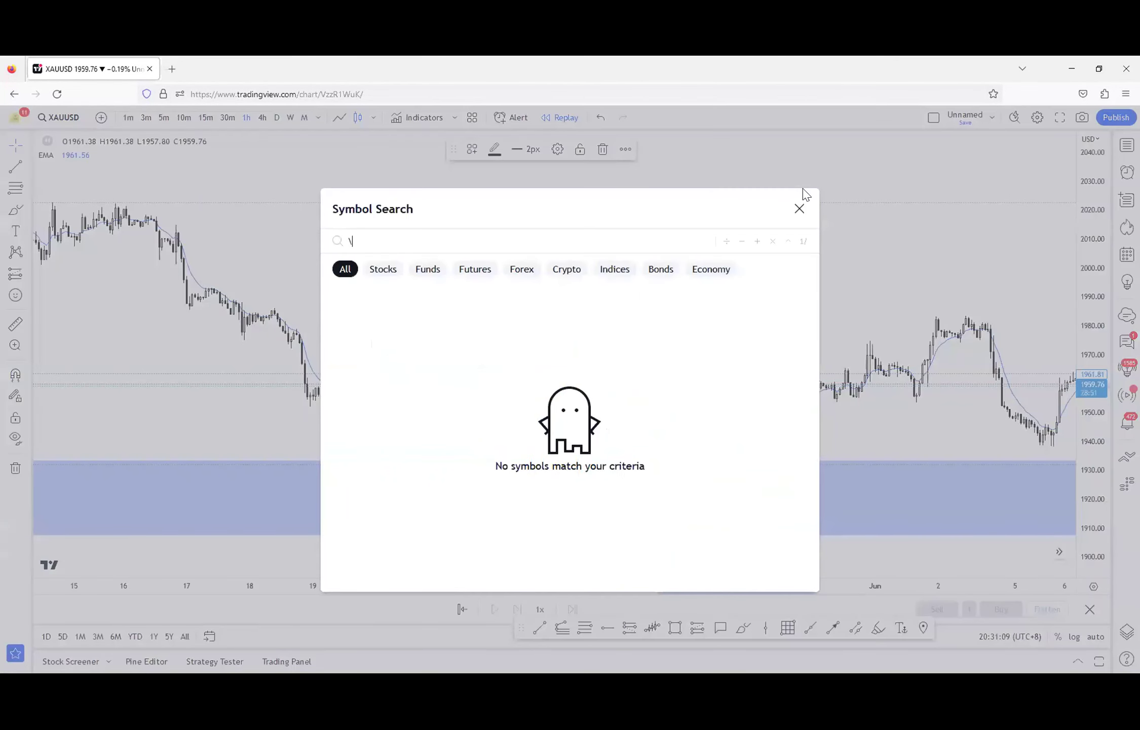
pyautogui.press('Escape')
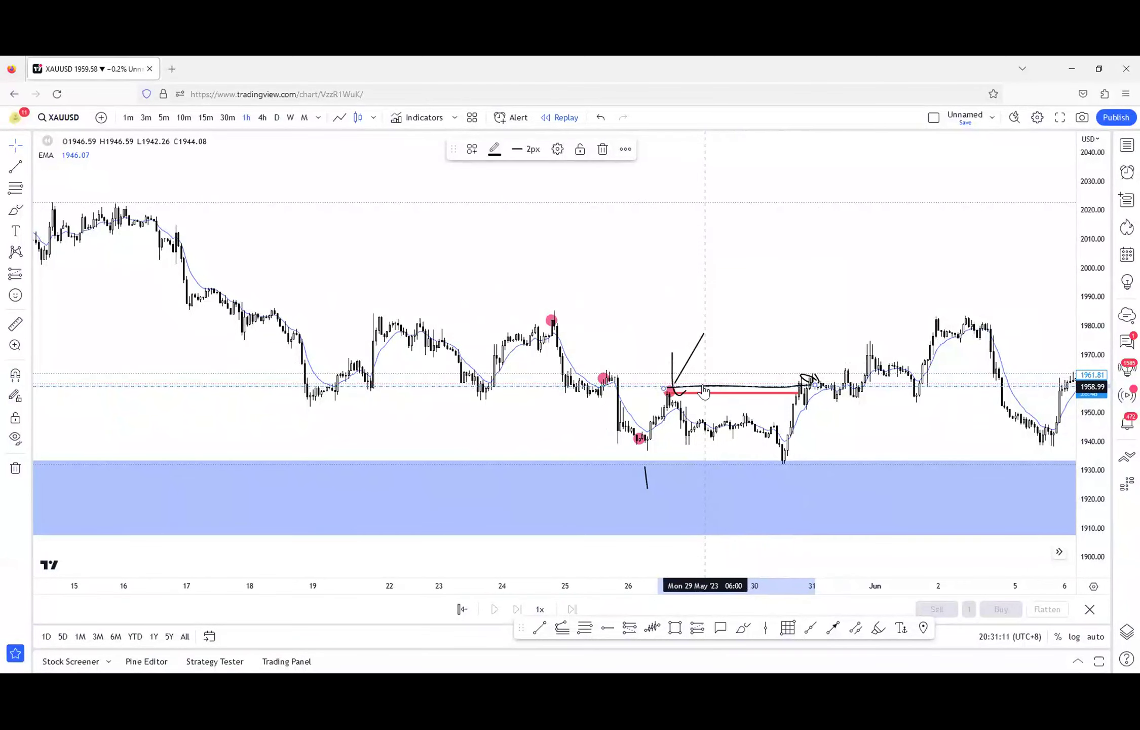
pyautogui.press('Delete')
pyautogui.click(682, 373)
pyautogui.press('Delete')
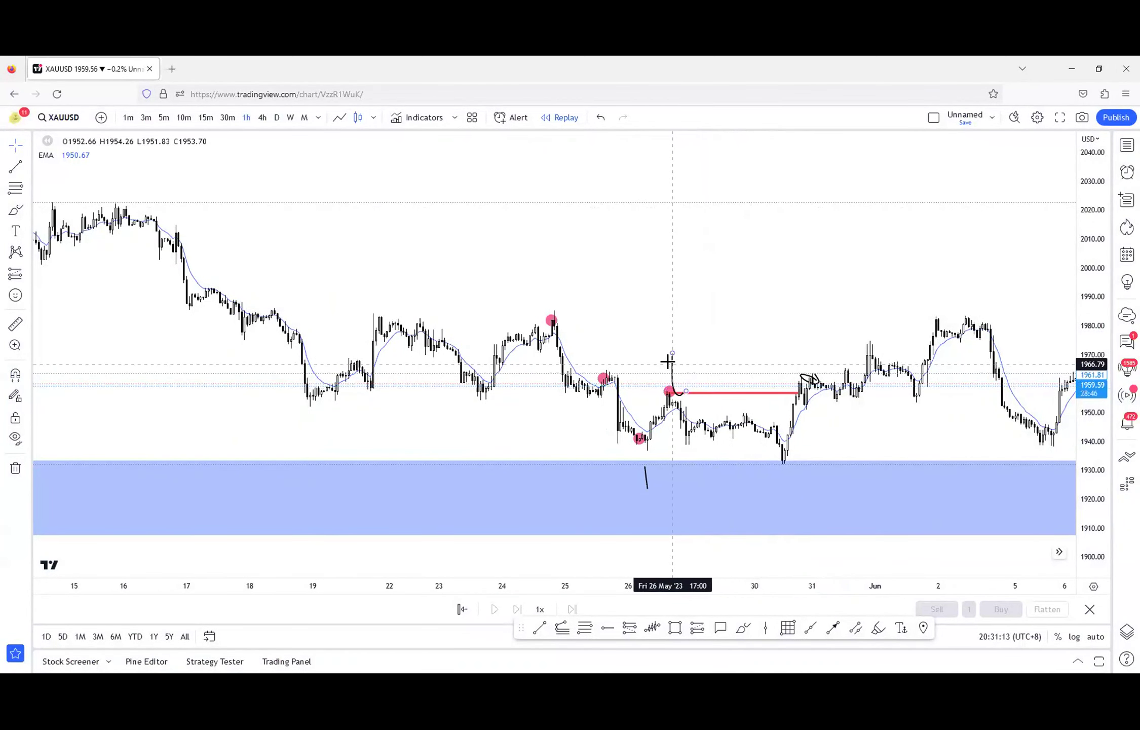
pyautogui.click(672, 364)
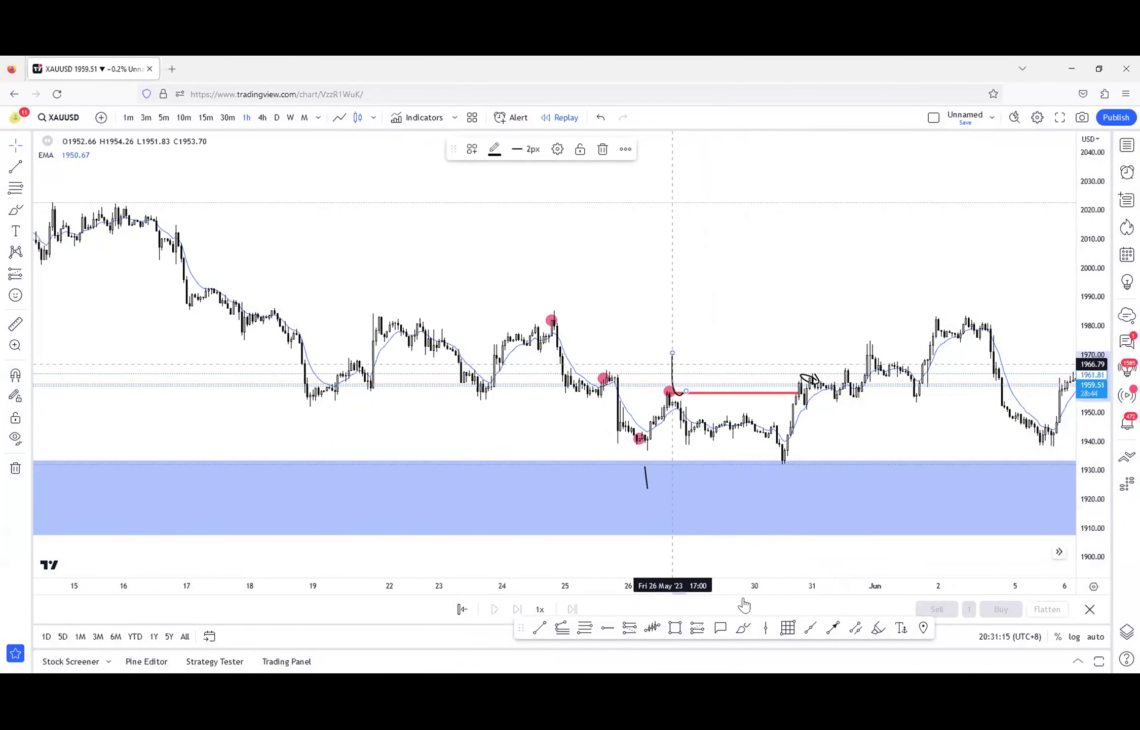
pyautogui.press('Delete')
# - Circle the 26 May high and the area beneath the 30 May low, and add an arrow pointing up at that low
pyautogui.moveTo(704, 384)
pyautogui.mouseDown()
pyautogui.moveTo(647, 400)
pyautogui.moveTo(695, 392)
pyautogui.mouseUp()
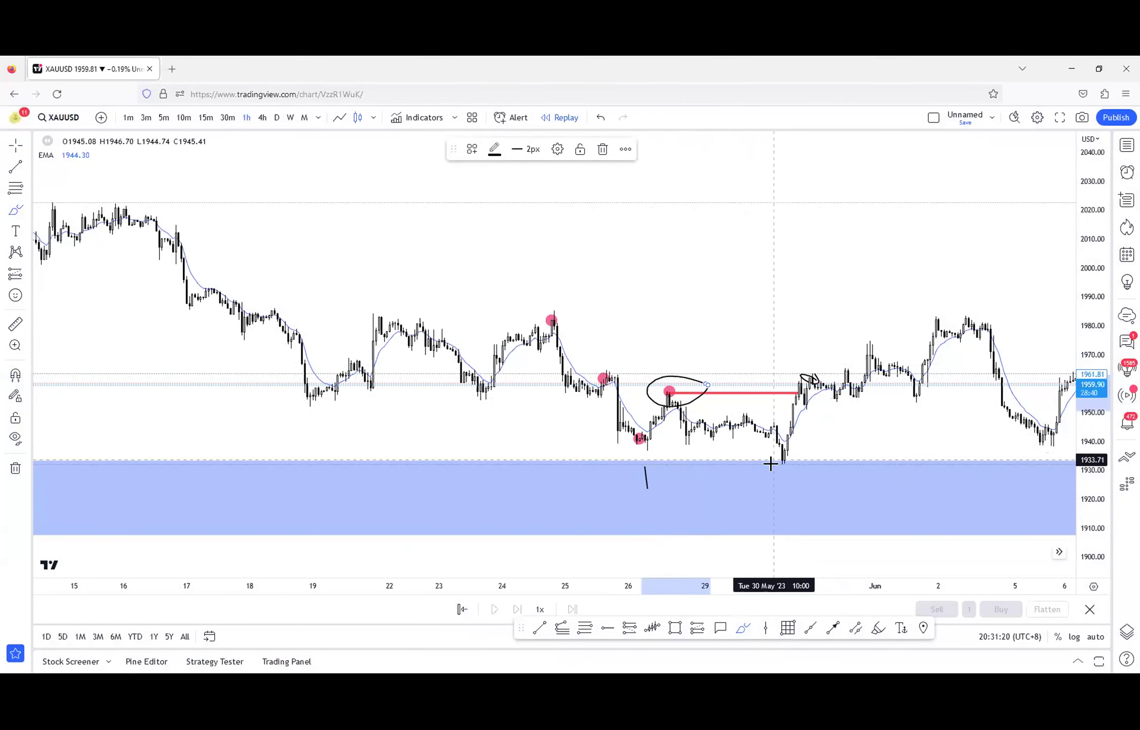
pyautogui.moveTo(805, 482)
pyautogui.mouseDown()
pyautogui.moveTo(813, 508)
pyautogui.moveTo(788, 472)
pyautogui.mouseUp()
pyautogui.moveTo(754, 556)
pyautogui.mouseDown()
pyautogui.moveTo(780, 492)
pyautogui.moveTo(791, 524)
pyautogui.mouseUp()
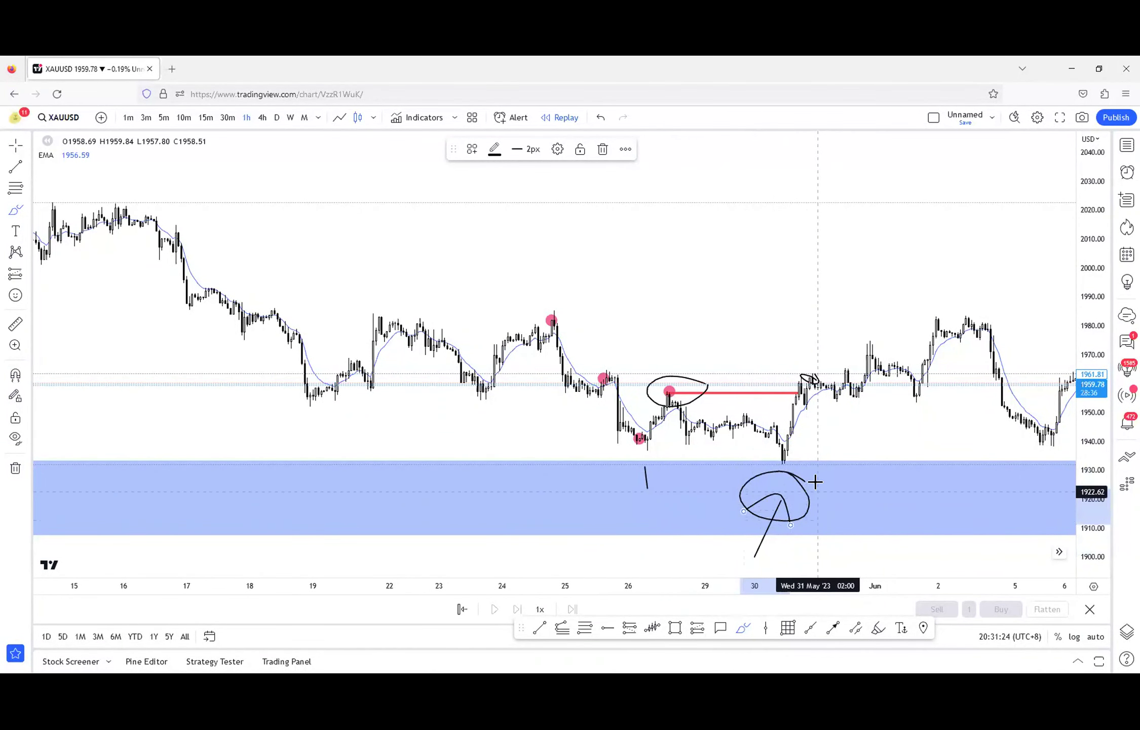
pyautogui.press('Escape')
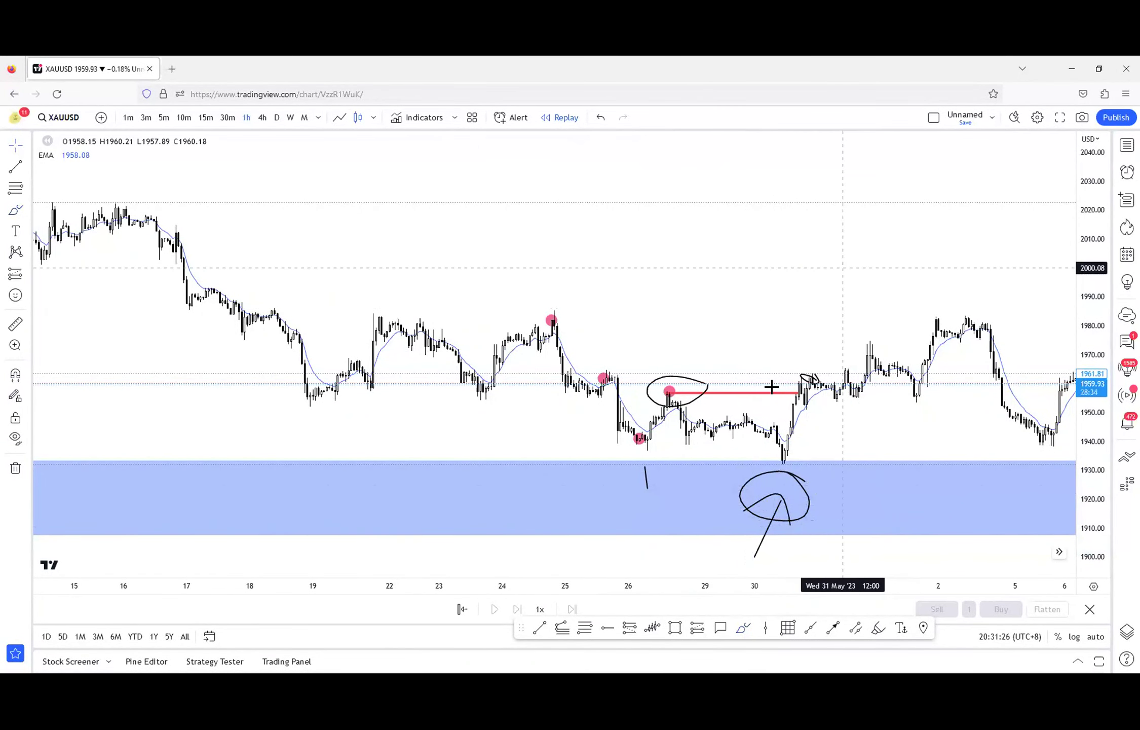
# - Try sketching a rising zigzag path from the 30 May low and circling the 1 June pullback low
pyautogui.moveTo(849, 408); pyautogui.dragTo(761, 420)
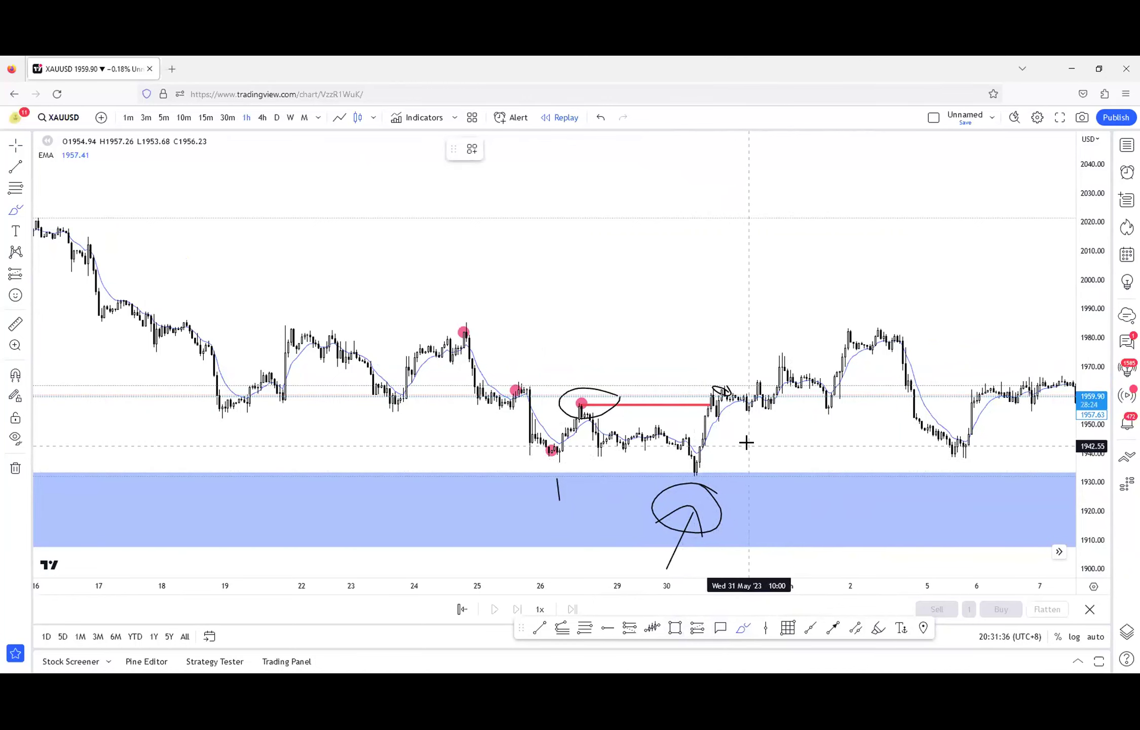
pyautogui.scroll(3, 746, 443)
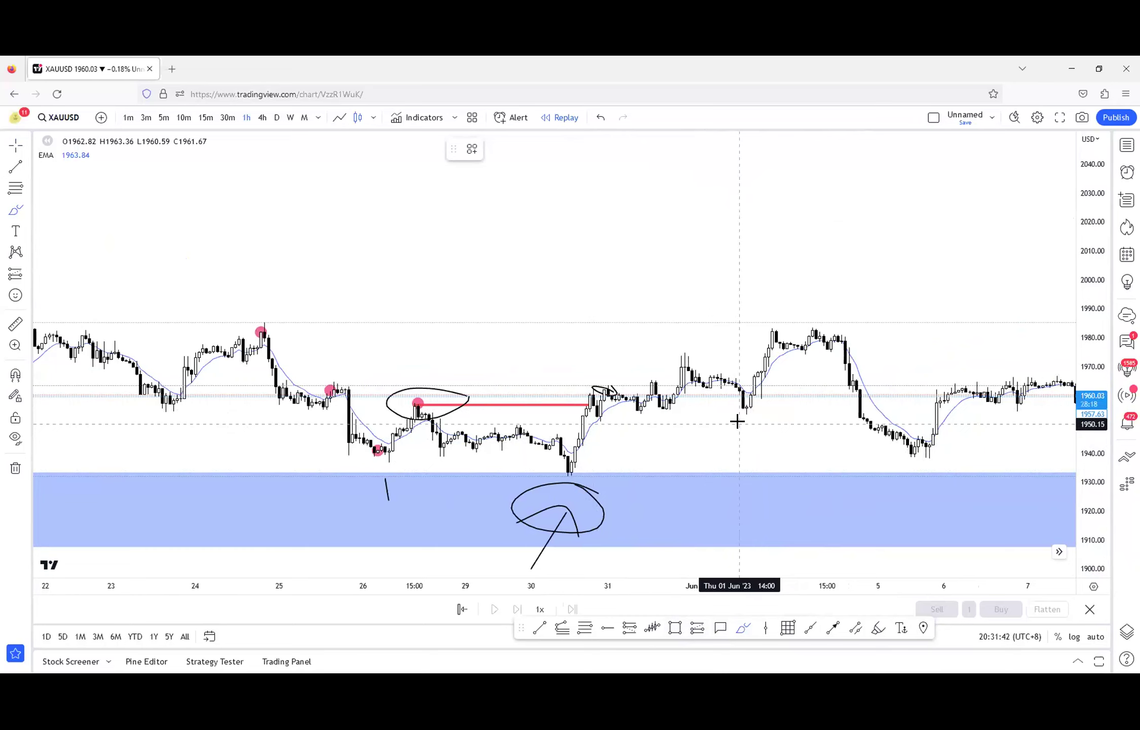
pyautogui.hscroll(5, 738, 420)
pyautogui.scroll(-3, 709, 418)
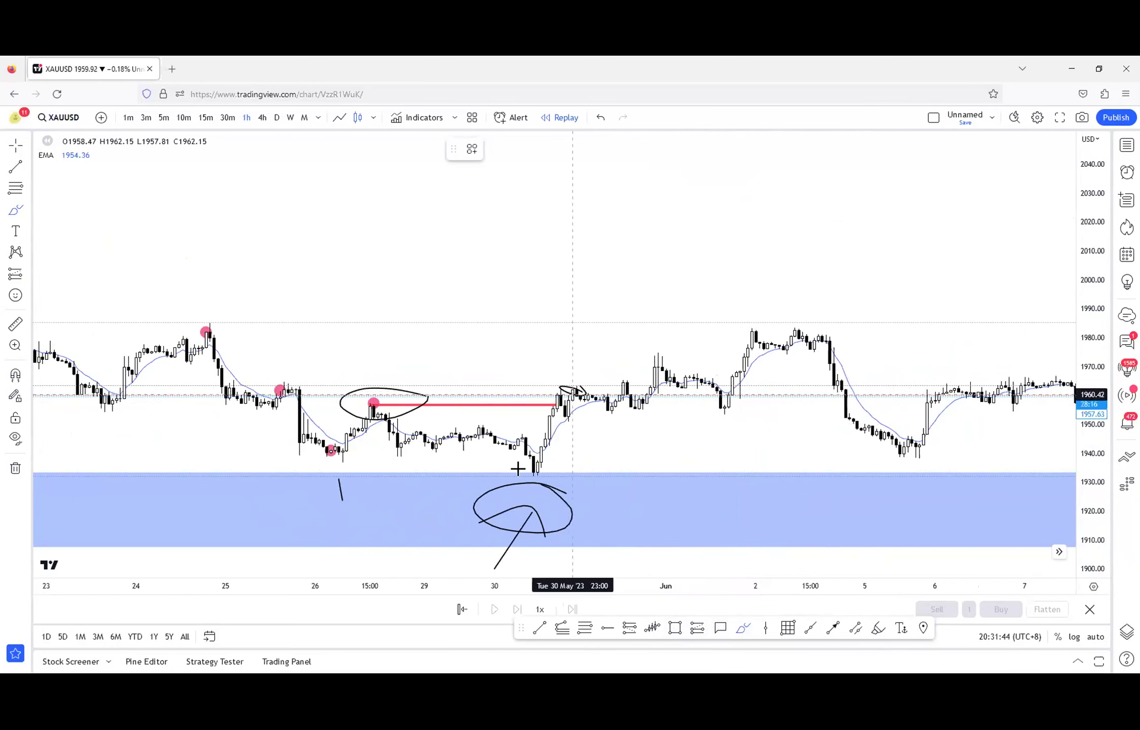
pyautogui.moveTo(539, 468)
pyautogui.mouseDown()
pyautogui.moveTo(581, 376)
pyautogui.moveTo(619, 401)
pyautogui.moveTo(661, 355)
pyautogui.moveTo(719, 405)
pyautogui.moveTo(787, 323)
pyautogui.mouseUp()
pyautogui.moveTo(743, 396)
pyautogui.mouseDown()
pyautogui.moveTo(699, 405)
pyautogui.moveTo(737, 397)
pyautogui.mouseUp()
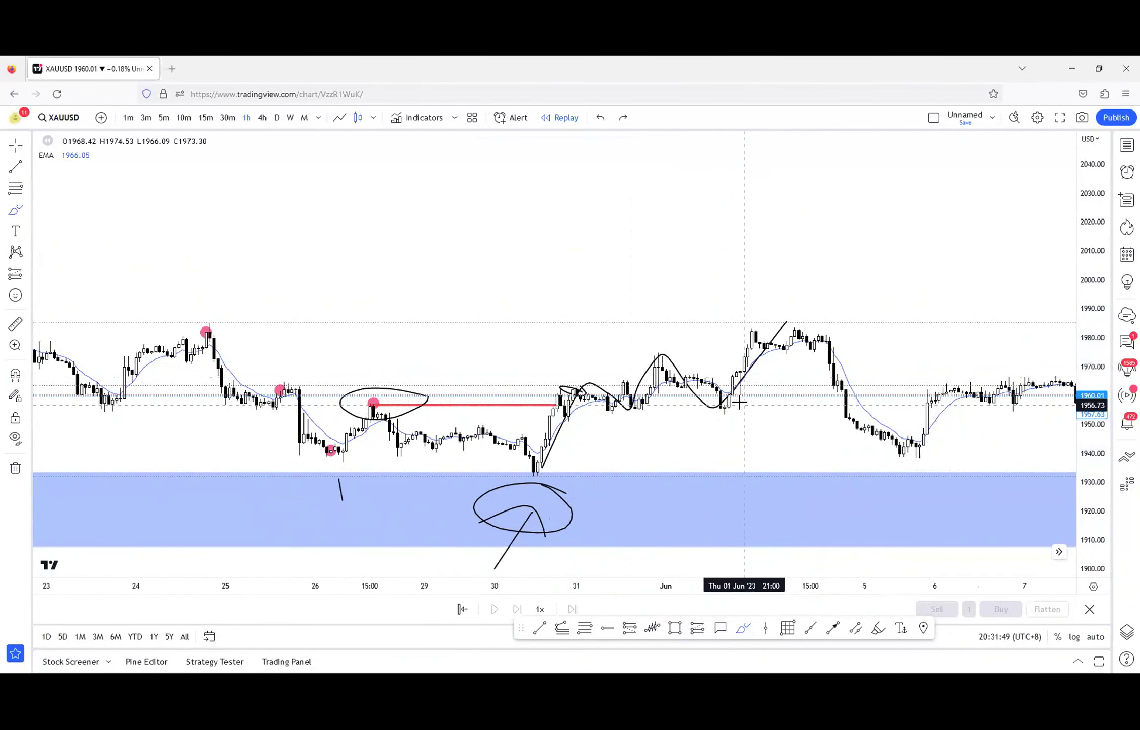
pyautogui.hotkey('ctrl', 'z')
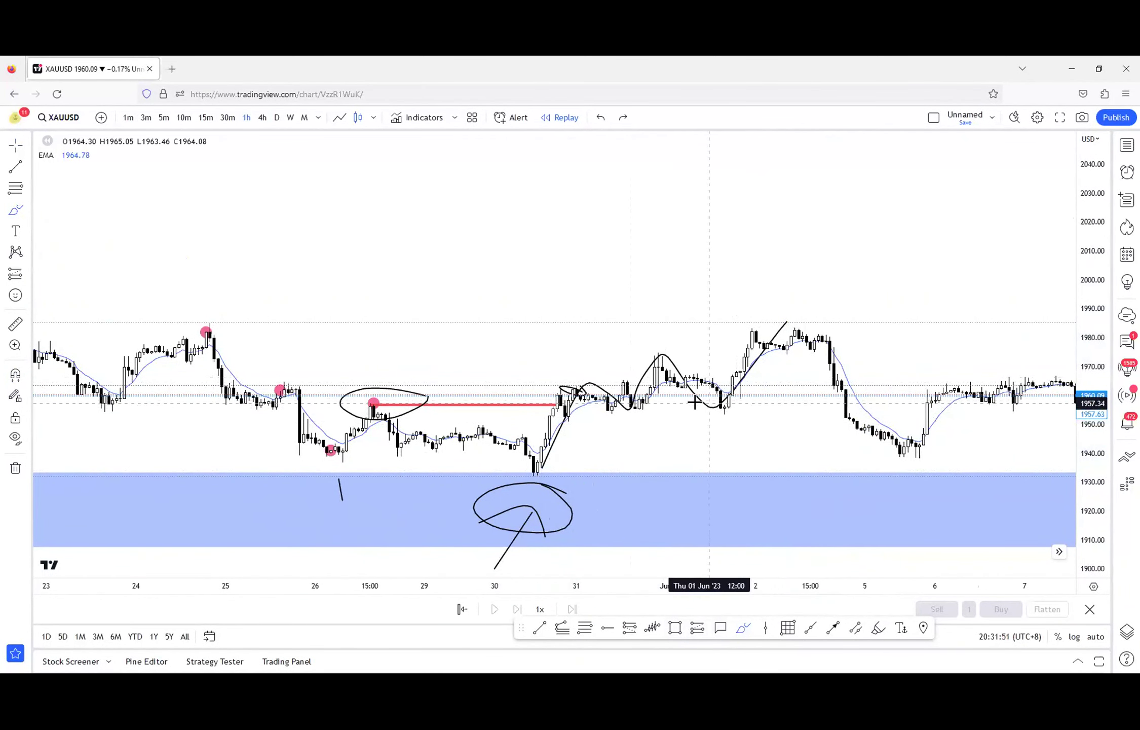
pyautogui.click(711, 412)
pyautogui.press('Delete')
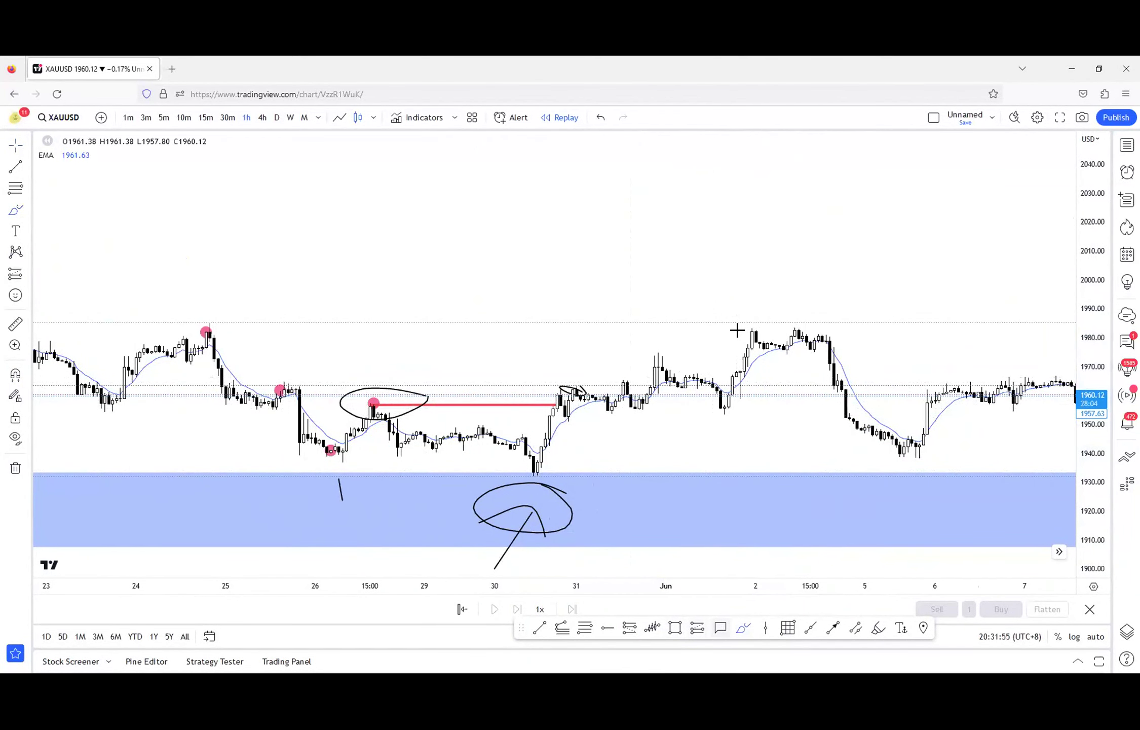
pyautogui.moveTo(732, 403); pyautogui.dragTo(708, 425)
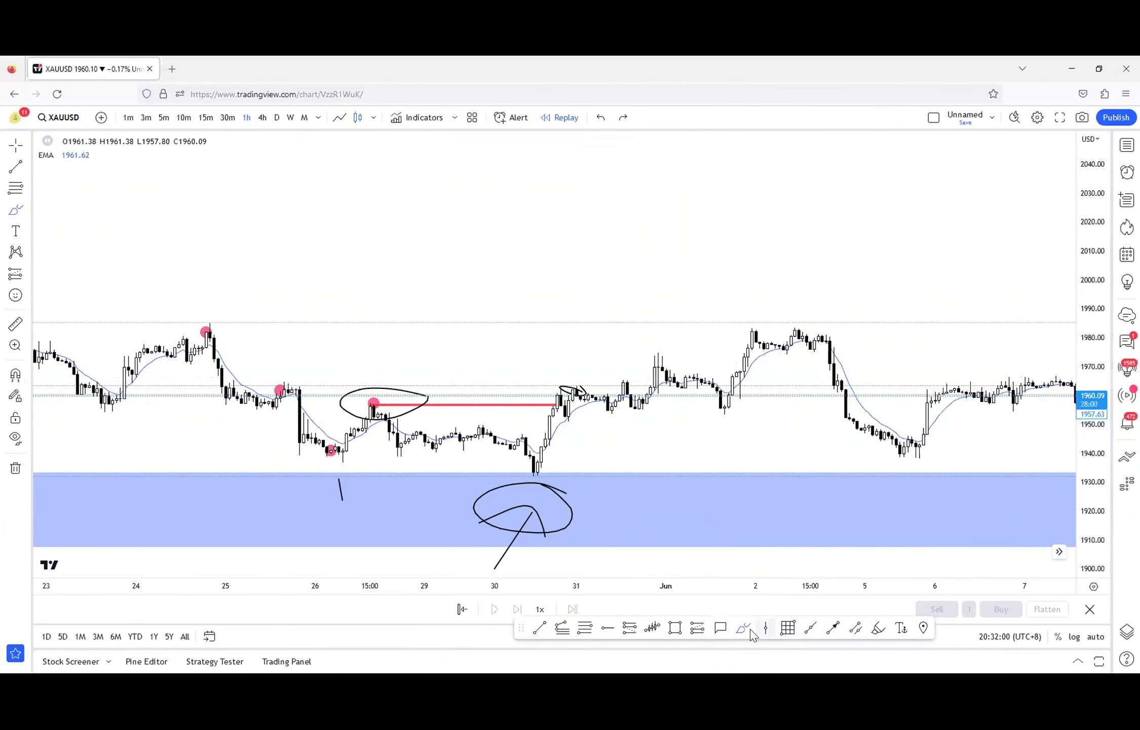
# - Place a vertical line at 2 June 17:00 and try a brush stroke along the rise into the early-June high
pyautogui.click(818, 354)
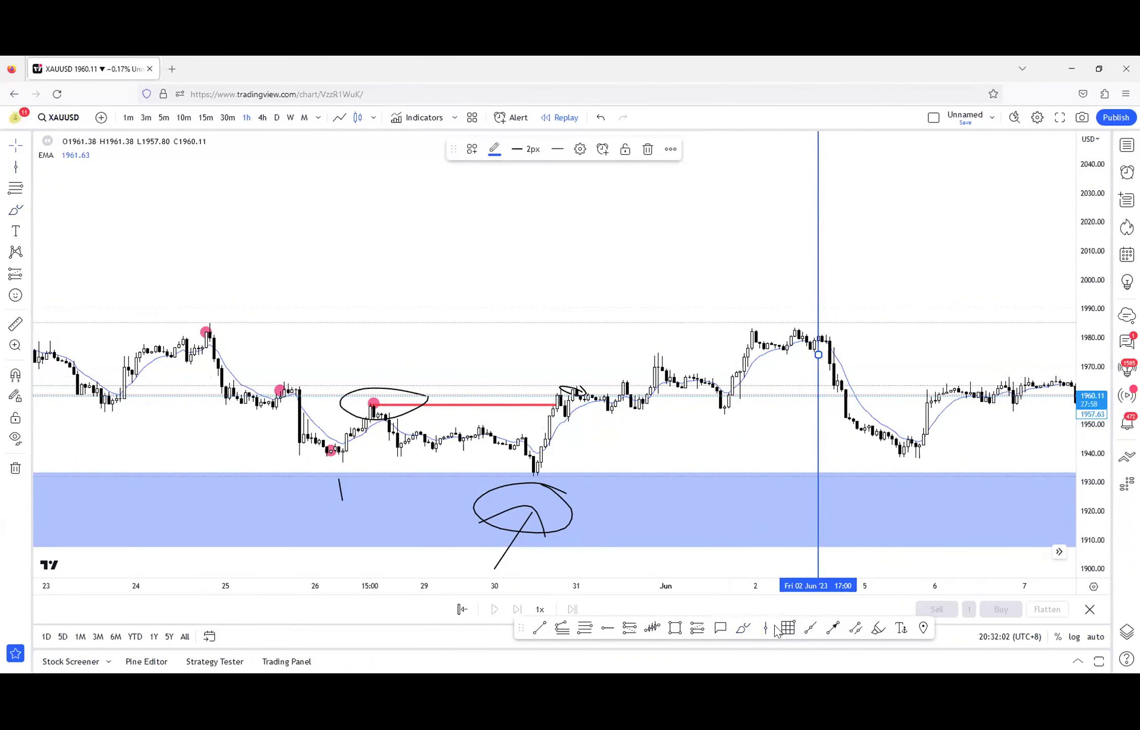
pyautogui.click(742, 630)
pyautogui.moveTo(628, 415)
pyautogui.mouseDown()
pyautogui.moveTo(725, 363)
pyautogui.moveTo(750, 319)
pyautogui.mouseUp()
pyautogui.hotkey('ctrl', 'z')
# - Turn on magnet snapping and draw a small rectangle on the 1 June low between 1956.81 and 1953.44
pyautogui.click(674, 629)
pyautogui.click(15, 374)
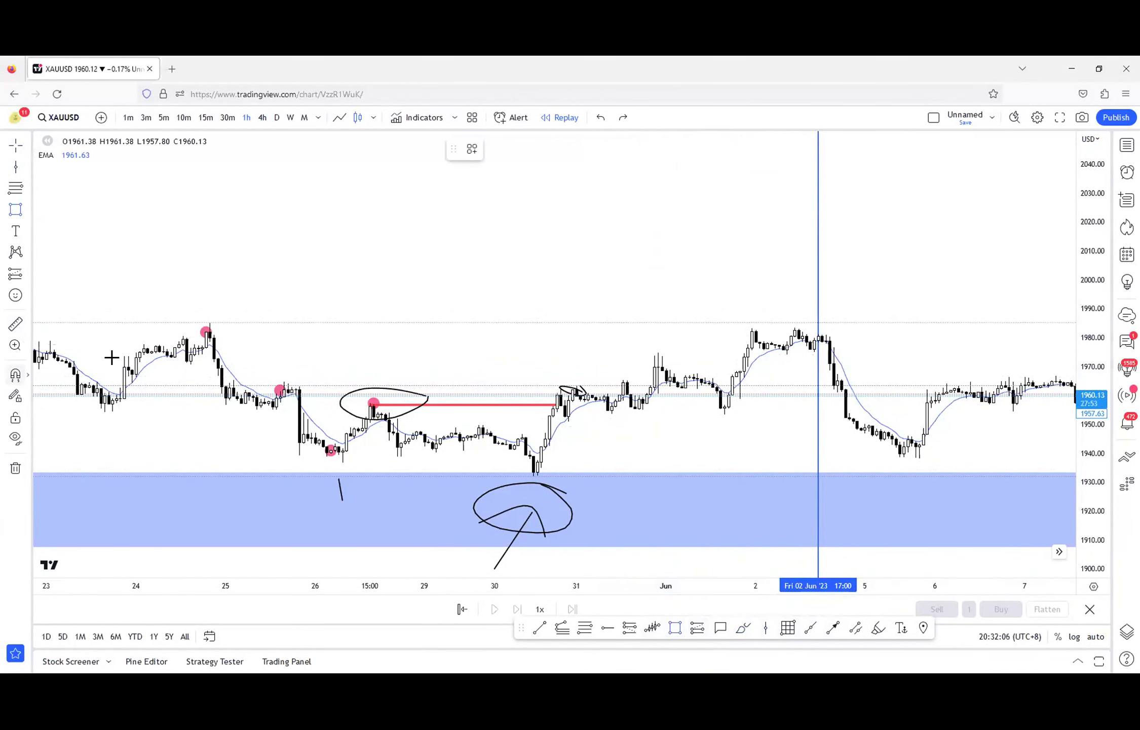
pyautogui.click(724, 412)
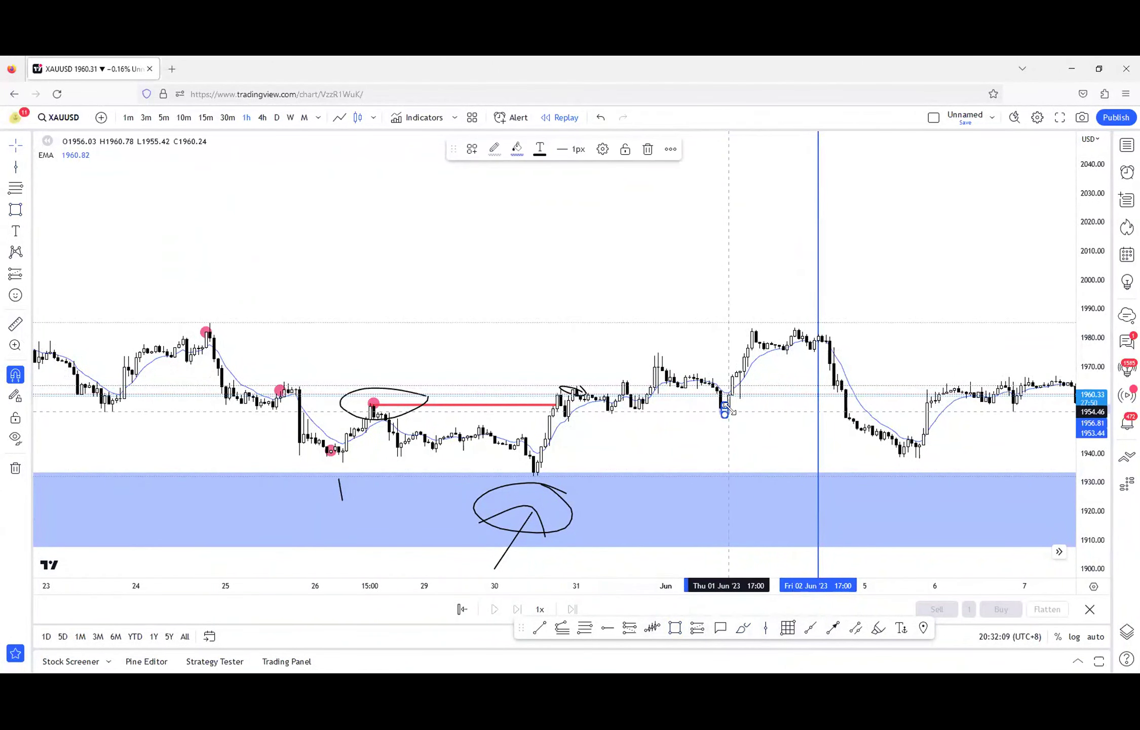
# - Stretch the small rectangle on the 1 June low across to 3 June 00:00 and fill it with light red
pyautogui.moveTo(728, 410); pyautogui.dragTo(839, 411)
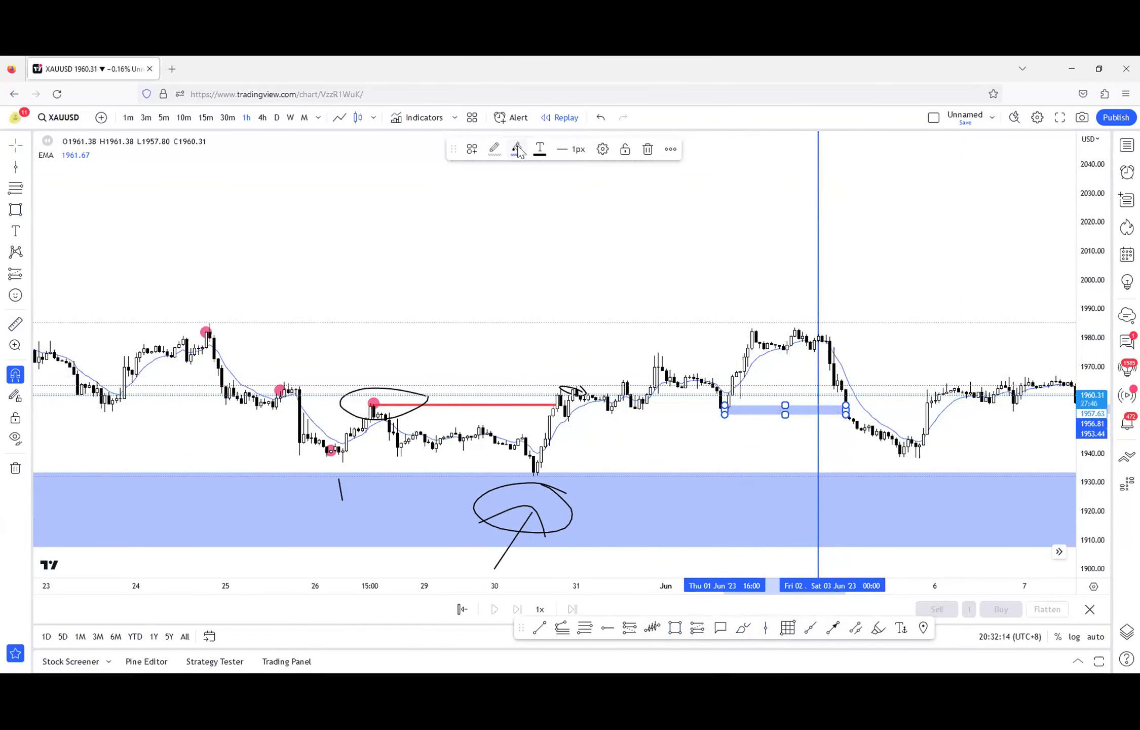
pyautogui.click(516, 149)
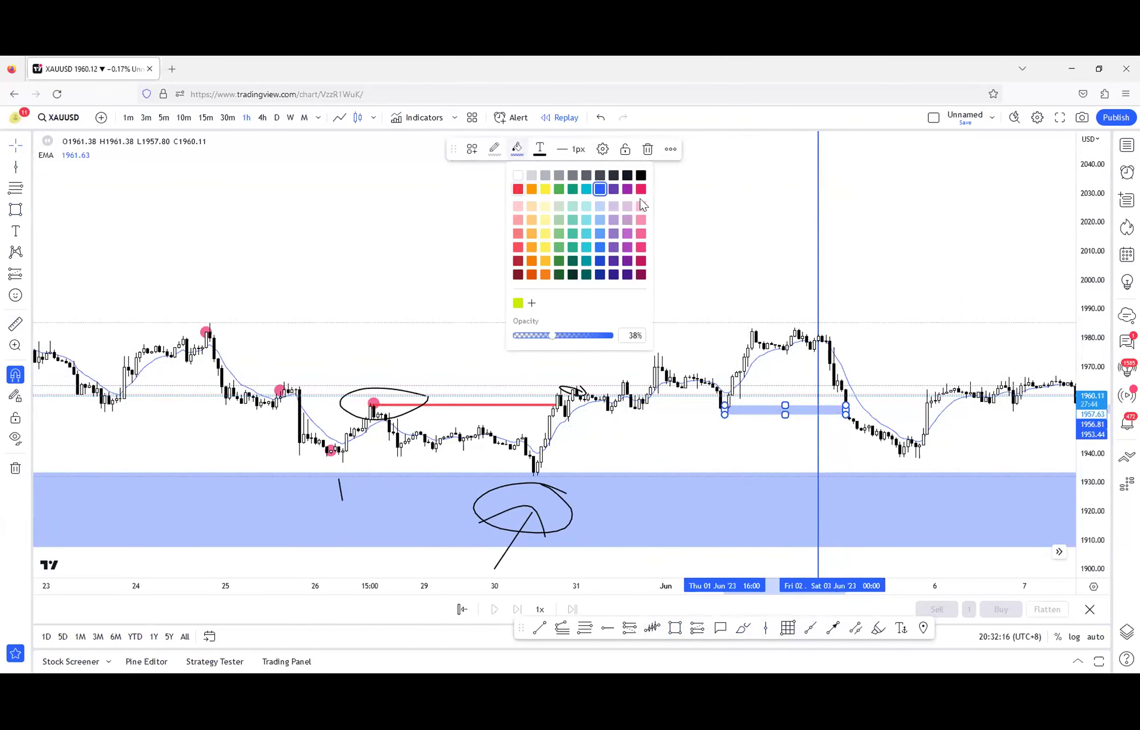
pyautogui.click(518, 207)
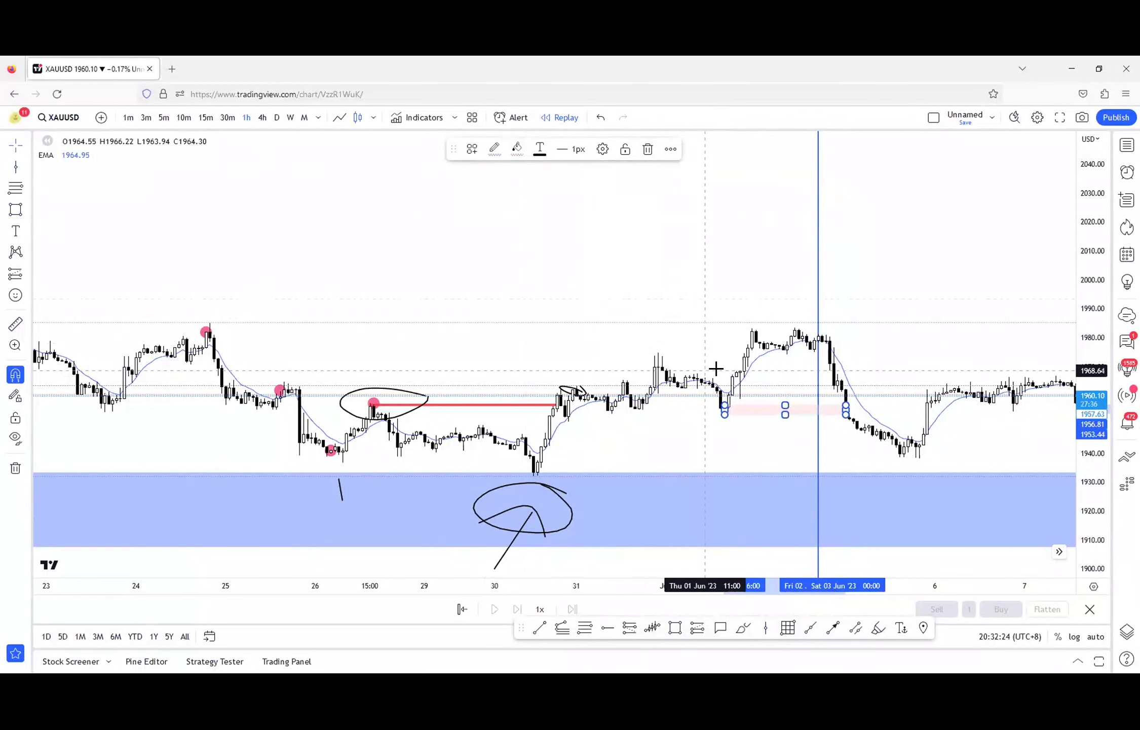
pyautogui.click(724, 316)
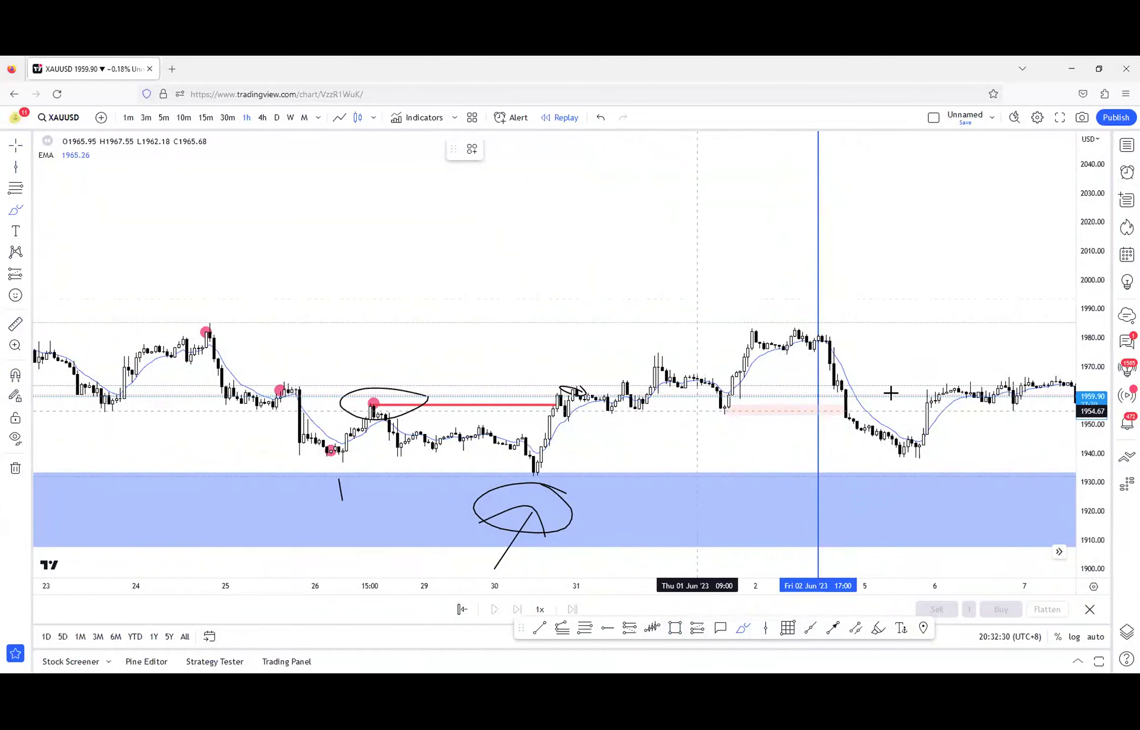
# - Circle the spot where the late 2 June drop reaches the light red zone with a freehand brush stroke
pyautogui.moveTo(844, 401); pyautogui.dragTo(857, 402)
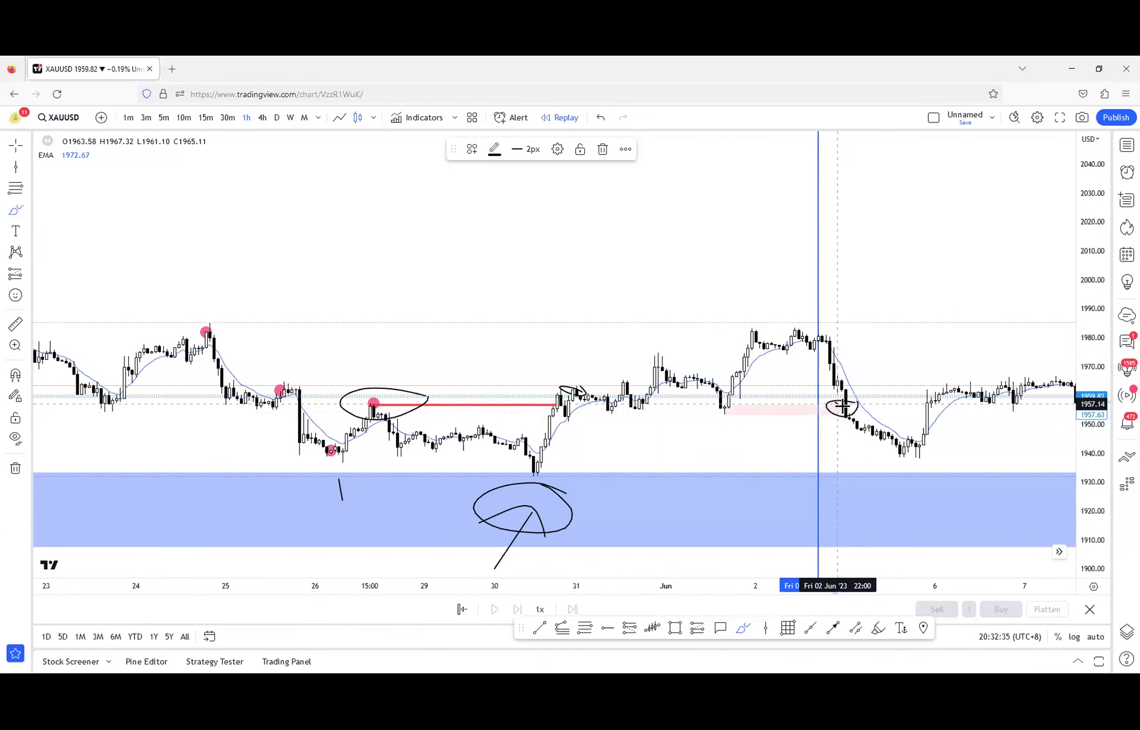
pyautogui.hotkey('ctrl', 'z')
pyautogui.moveTo(838, 404); pyautogui.dragTo(858, 401)
pyautogui.hotkey('ctrl', 'z')
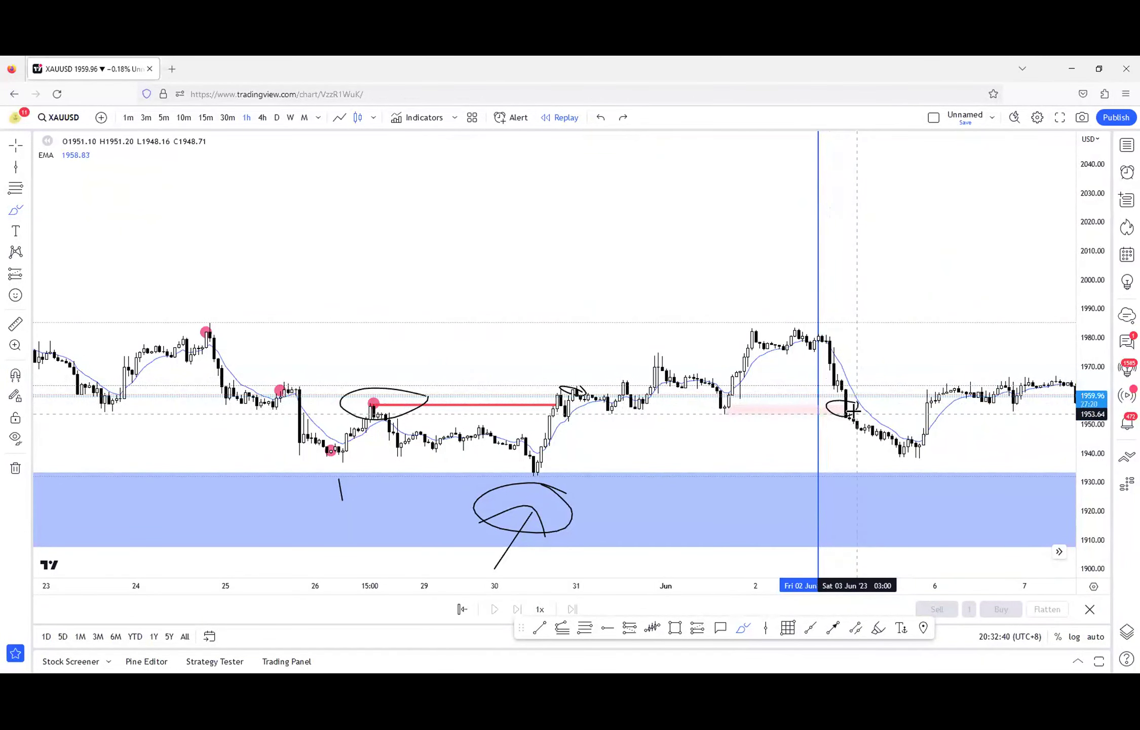
# - On the 15-minute chart, circle the 1 June low where the light red zone starts and handwrite H1 beneath it
pyautogui.click(205, 118)
pyautogui.doubleClick(1090, 317)
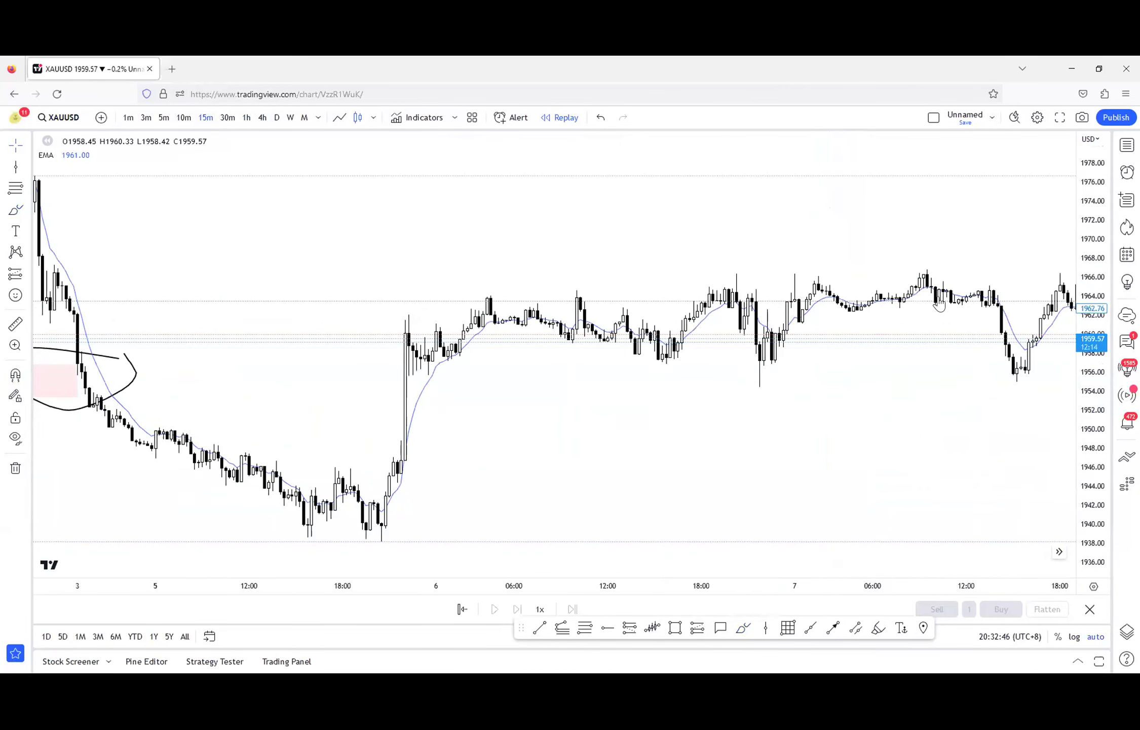
pyautogui.scroll(-5, 656, 298)
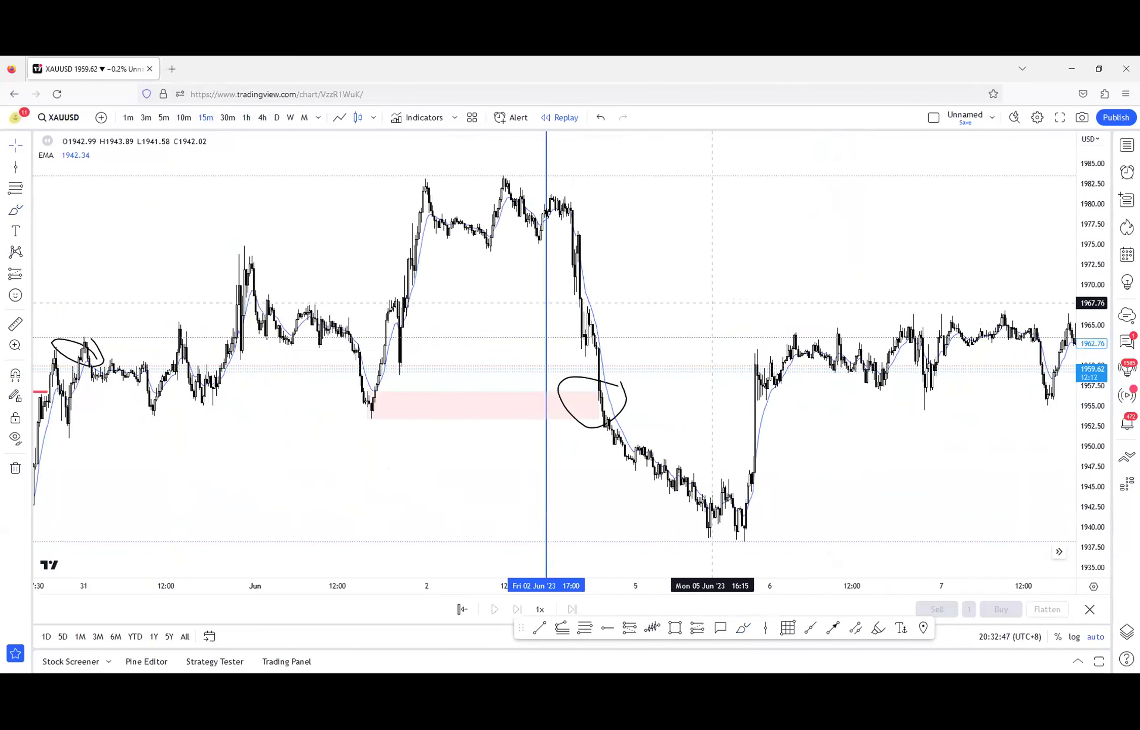
pyautogui.scroll(8, 903, 313)
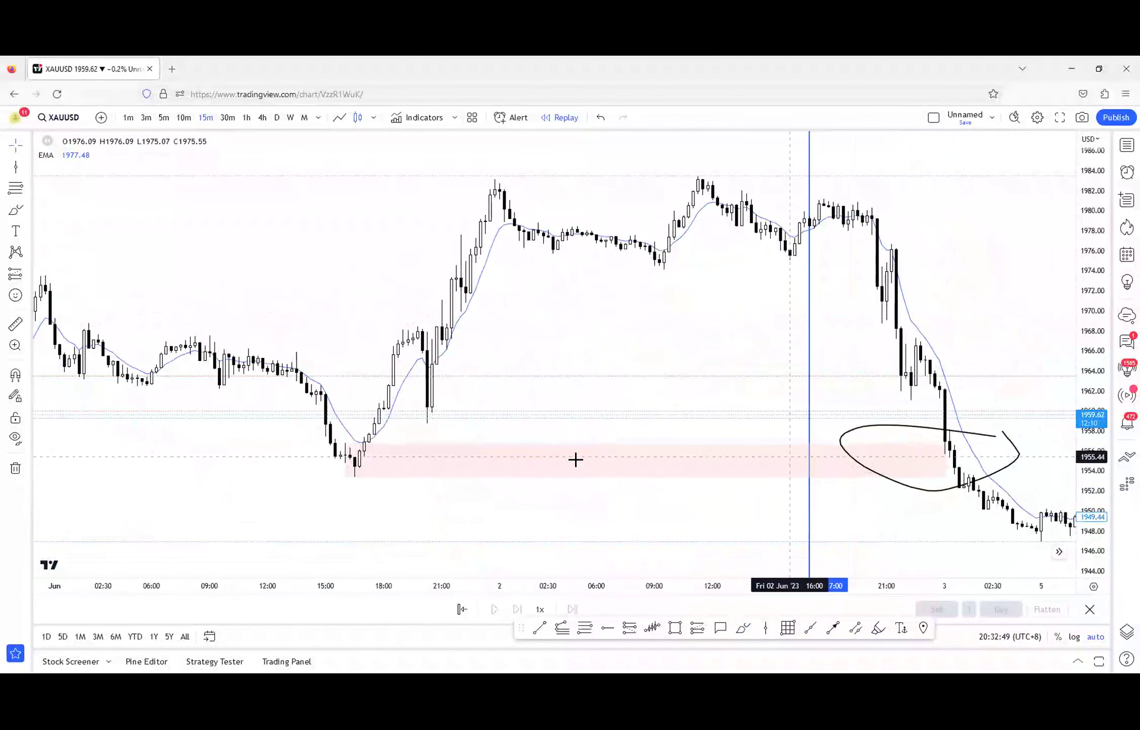
pyautogui.click(743, 628)
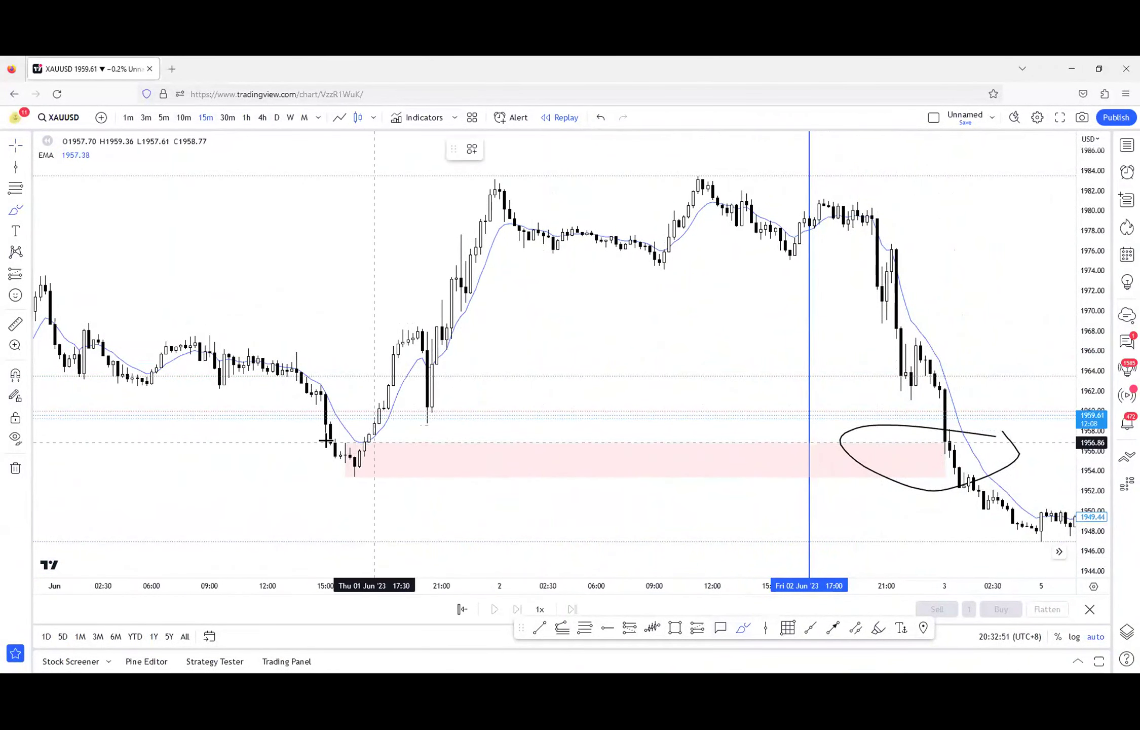
pyautogui.moveTo(320, 446); pyautogui.dragTo(329, 442)
pyautogui.moveTo(323, 506); pyautogui.dragTo(335, 503)
pyautogui.moveTo(331, 496); pyautogui.dragTo(337, 508)
pyautogui.moveTo(341, 493); pyautogui.dragTo(345, 517)
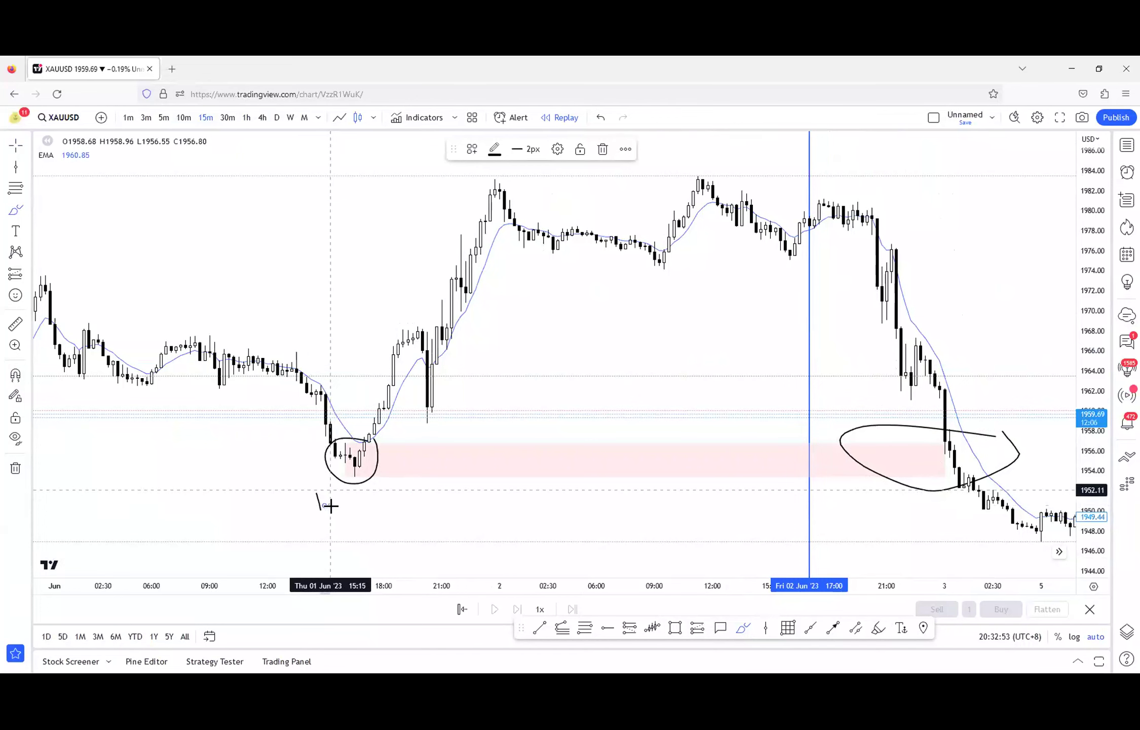
pyautogui.moveTo(964, 506); pyautogui.dragTo(949, 478)
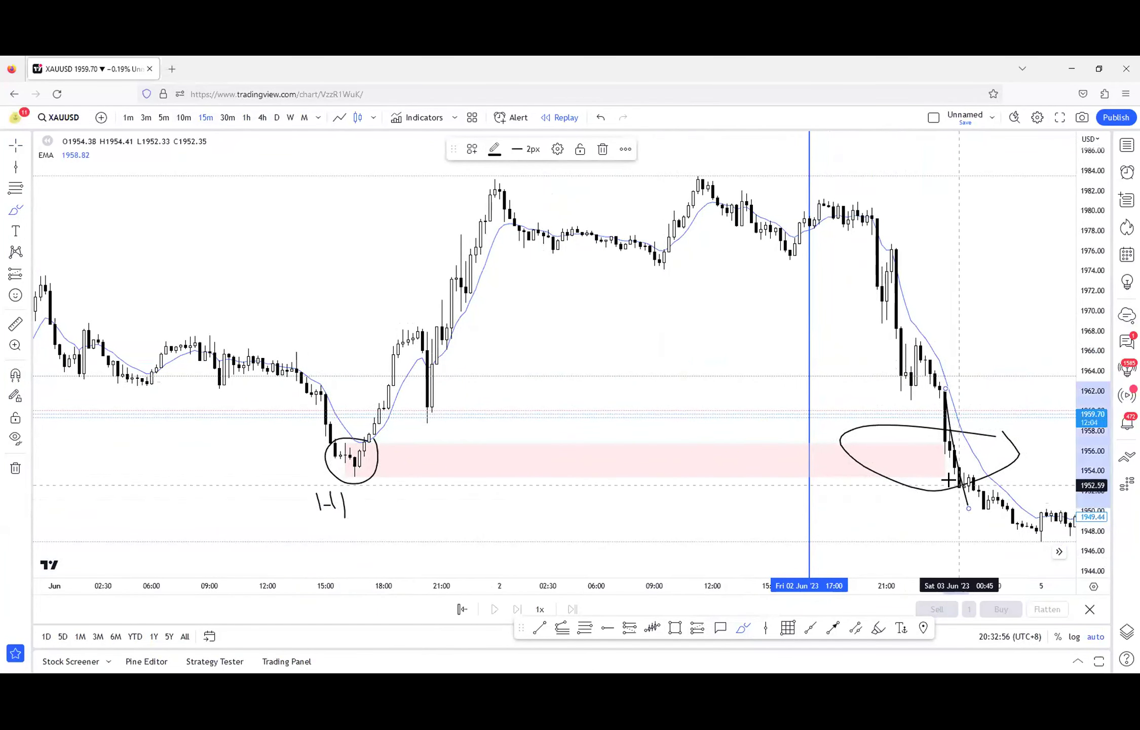
pyautogui.hotkey('ctrl', 'z')
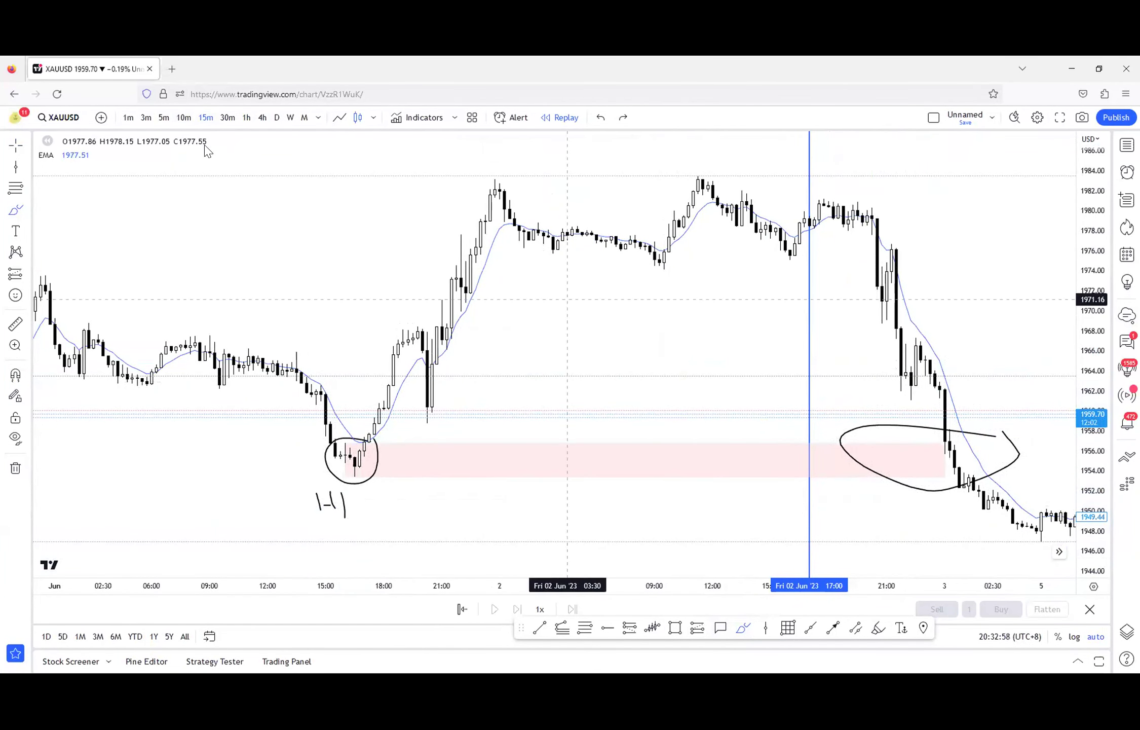
# - Switch to the 5-minute chart and extend the end of the light red zone slightly past the start of 3 June
pyautogui.click(164, 118)
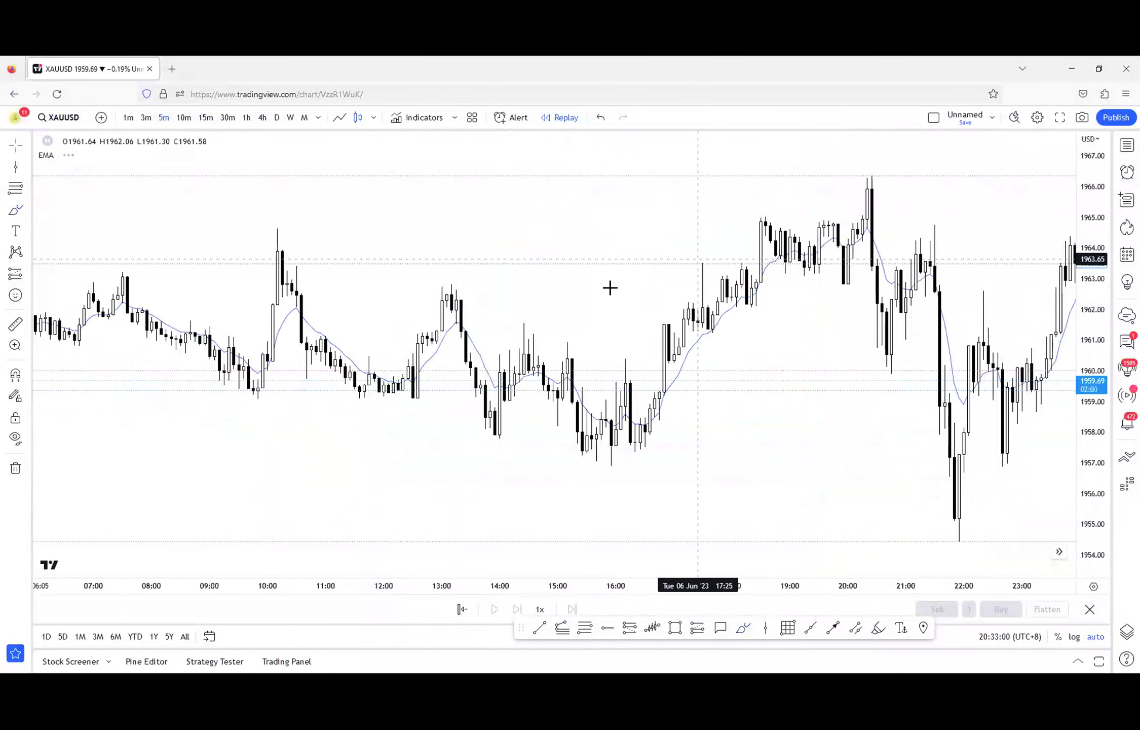
pyautogui.moveTo(415, 433); pyautogui.dragTo(1035, 433)
pyautogui.scroll(1, 902, 421)
pyautogui.scroll(2, 904, 421)
pyautogui.moveTo(695, 379); pyautogui.dragTo(656, 384)
pyautogui.scroll(3, 656, 383)
pyautogui.scroll(1, 789, 448)
pyautogui.click(858, 438)
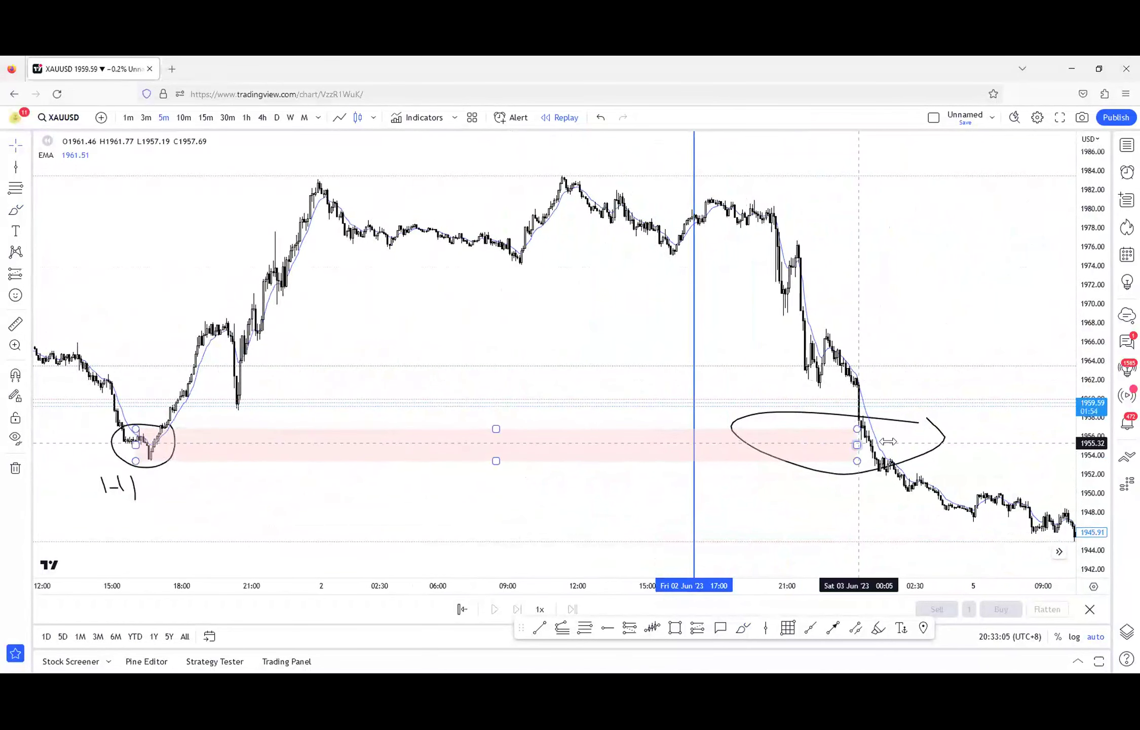
pyautogui.click(743, 628)
pyautogui.moveTo(820, 317); pyautogui.dragTo(878, 435)
pyautogui.hotkey('ctrl', 'z')
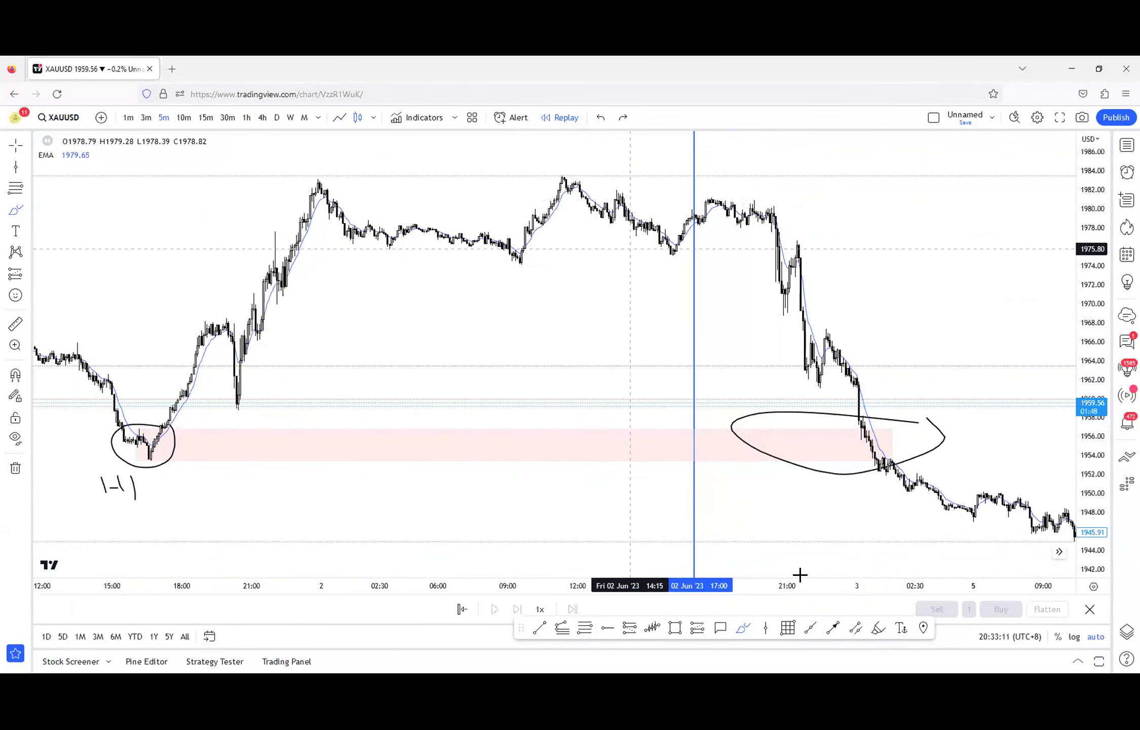
# - Highlight the falling swings from the late 2 June peak down through the light red zone, and try sketching a projected rebound
pyautogui.click(878, 628)
pyautogui.moveTo(722, 195)
pyautogui.mouseDown()
pyautogui.moveTo(794, 234)
pyautogui.moveTo(837, 378)
pyautogui.mouseUp()
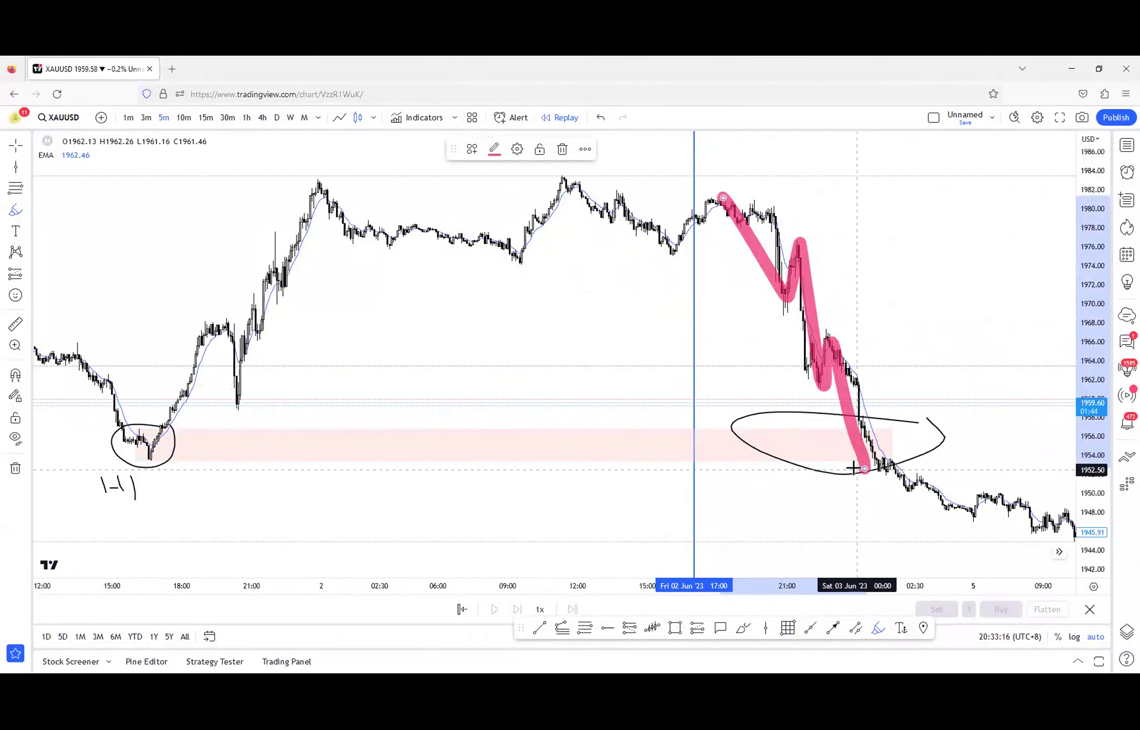
pyautogui.hotkey('ctrl', 'z')
pyautogui.moveTo(795, 238)
pyautogui.mouseDown()
pyautogui.moveTo(882, 474)
pyautogui.moveTo(906, 278)
pyautogui.moveTo(944, 414)
pyautogui.mouseUp()
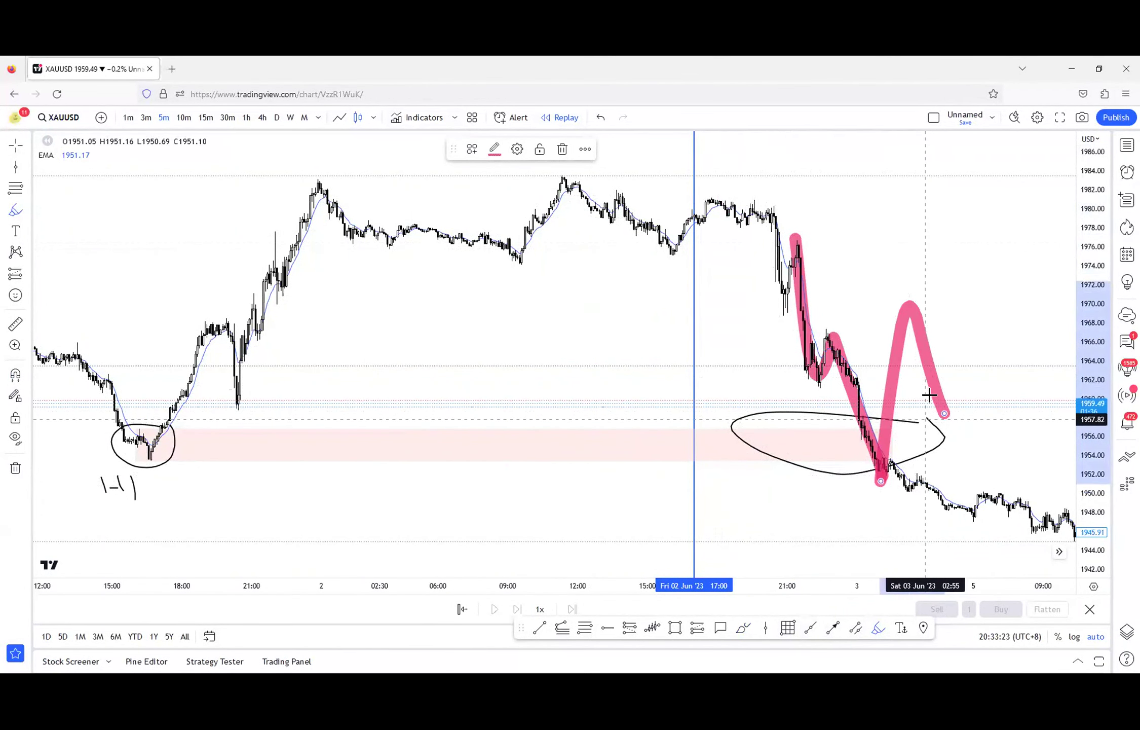
pyautogui.hotkey('ctrl', 'z')
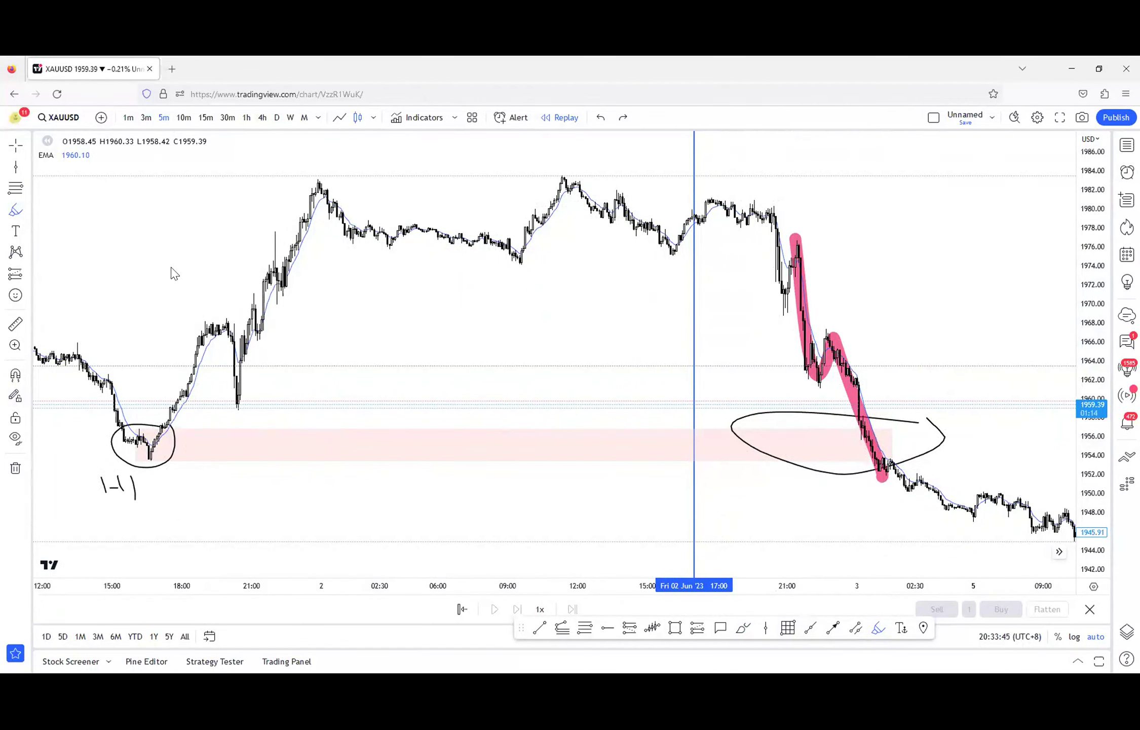
# - Open vantagemarkets.com in a new browser tab and acknowledge the Austrian residents notice
pyautogui.click(172, 68)
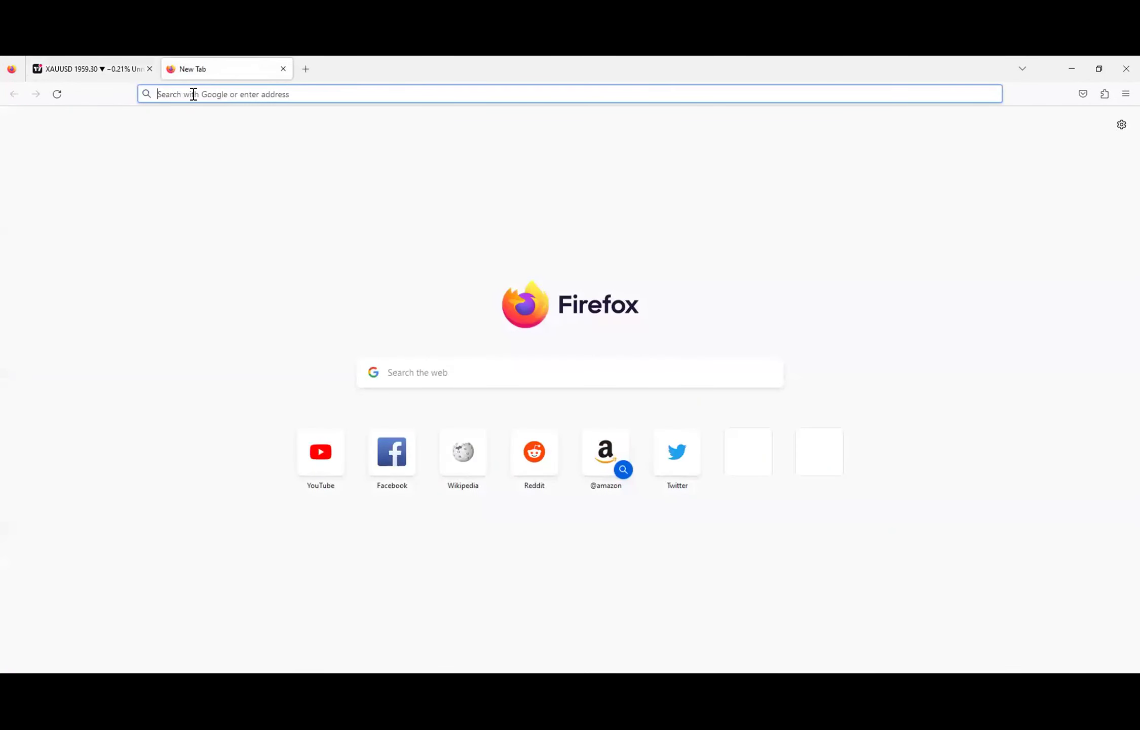
pyautogui.write('vantagemarket.com')
pyautogui.press('Return')
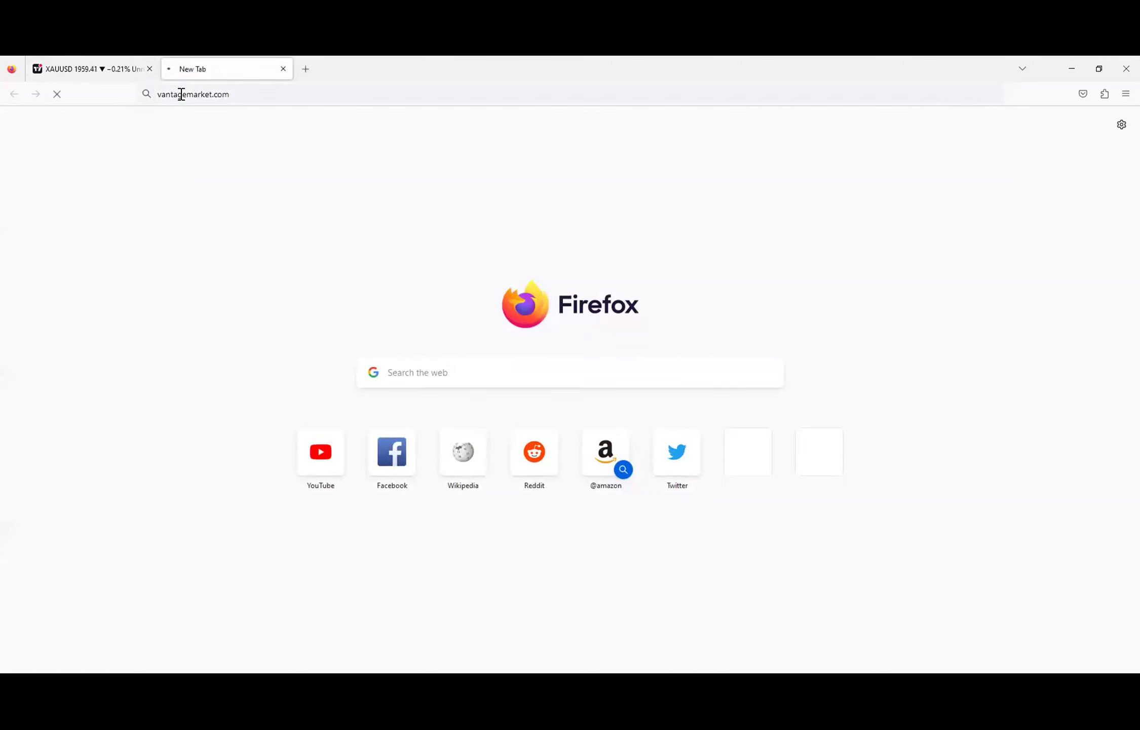
pyautogui.click(257, 92)
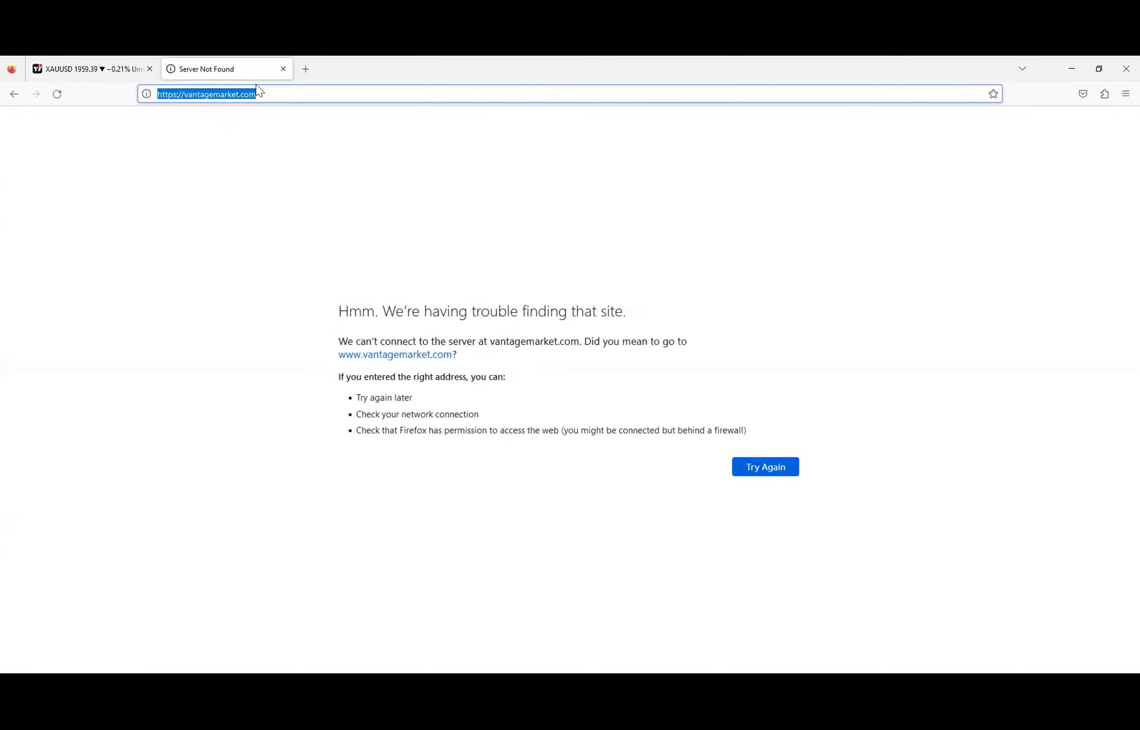
pyautogui.click(240, 95)
pyautogui.write('s')
pyautogui.press('Return')
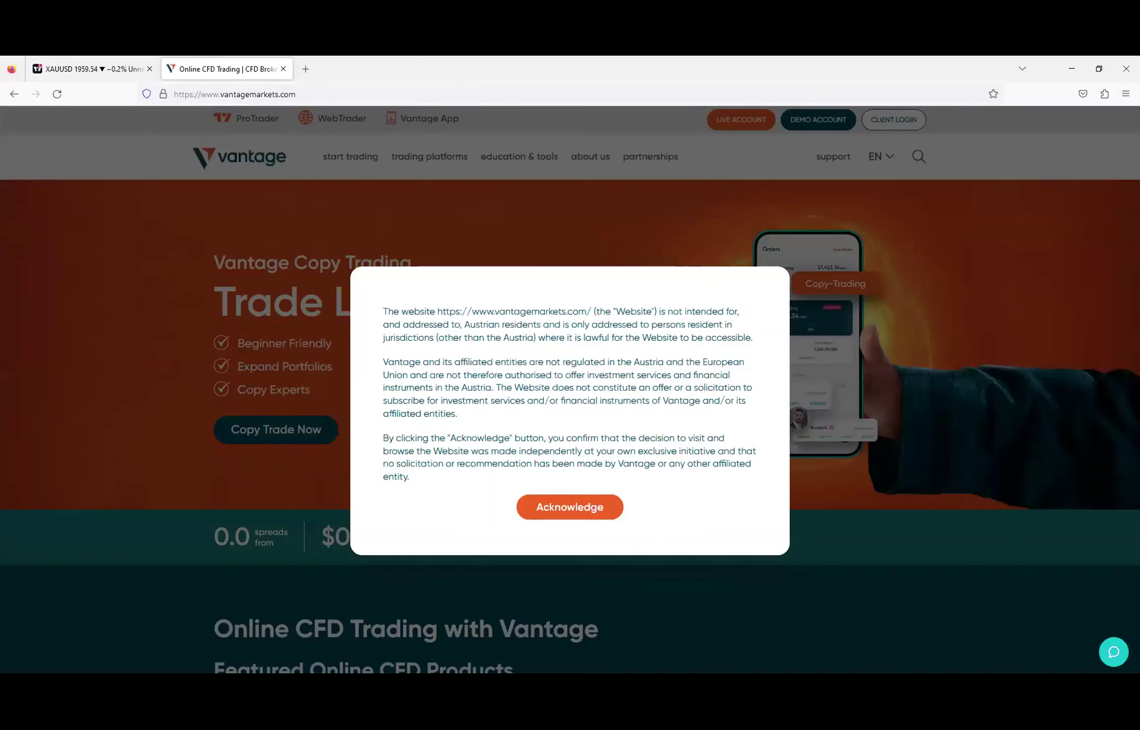
pyautogui.click(595, 506)
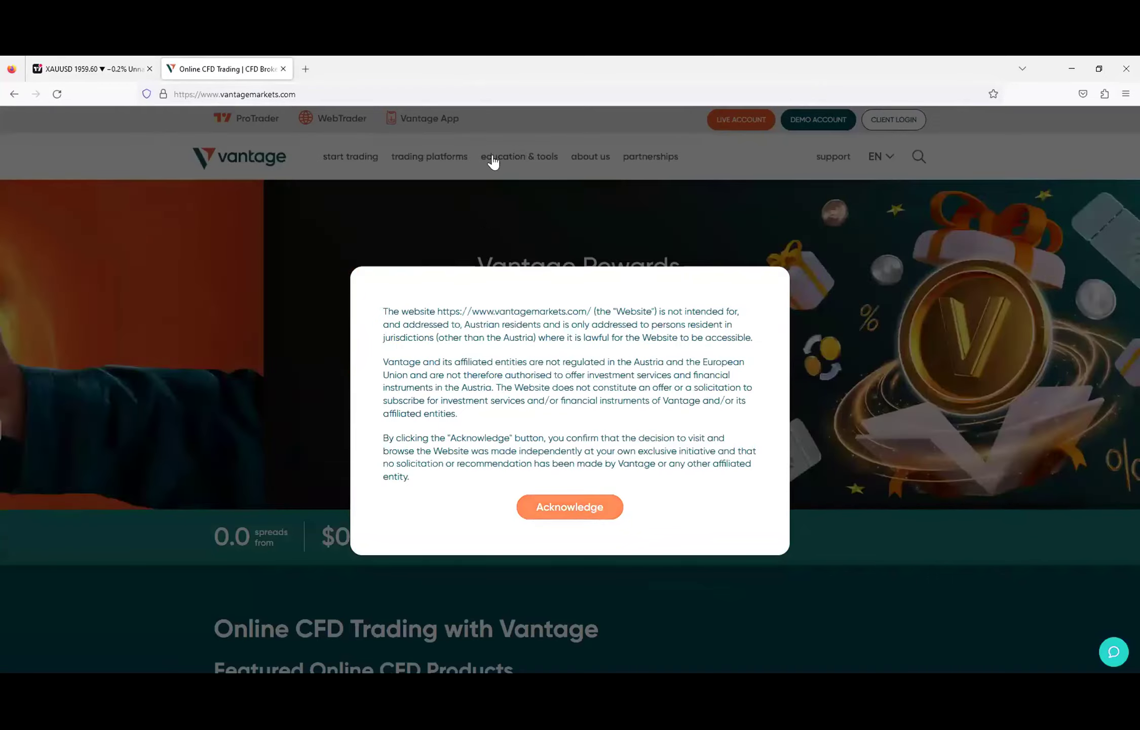
# - Open Vantage's Educational Webinars page and view the sessions scheduled for 8, 9, 12, 13 and 14 June
pyautogui.moveTo(515, 158)
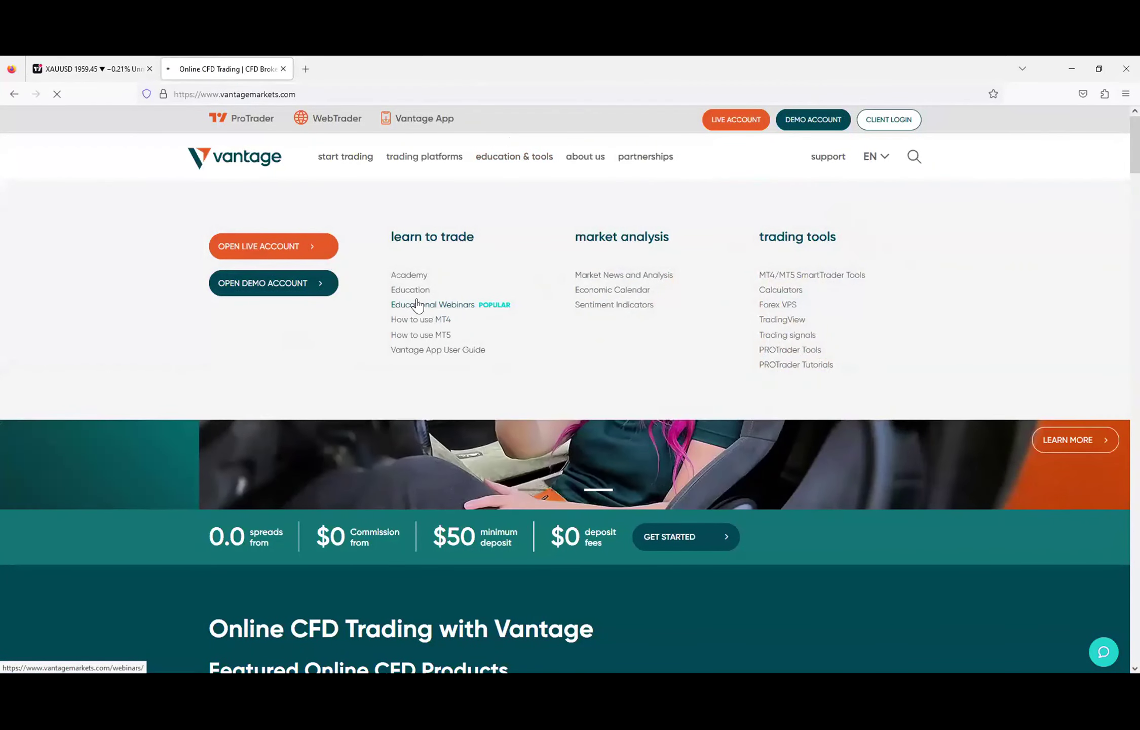
pyautogui.scroll(-10, 555, 396)
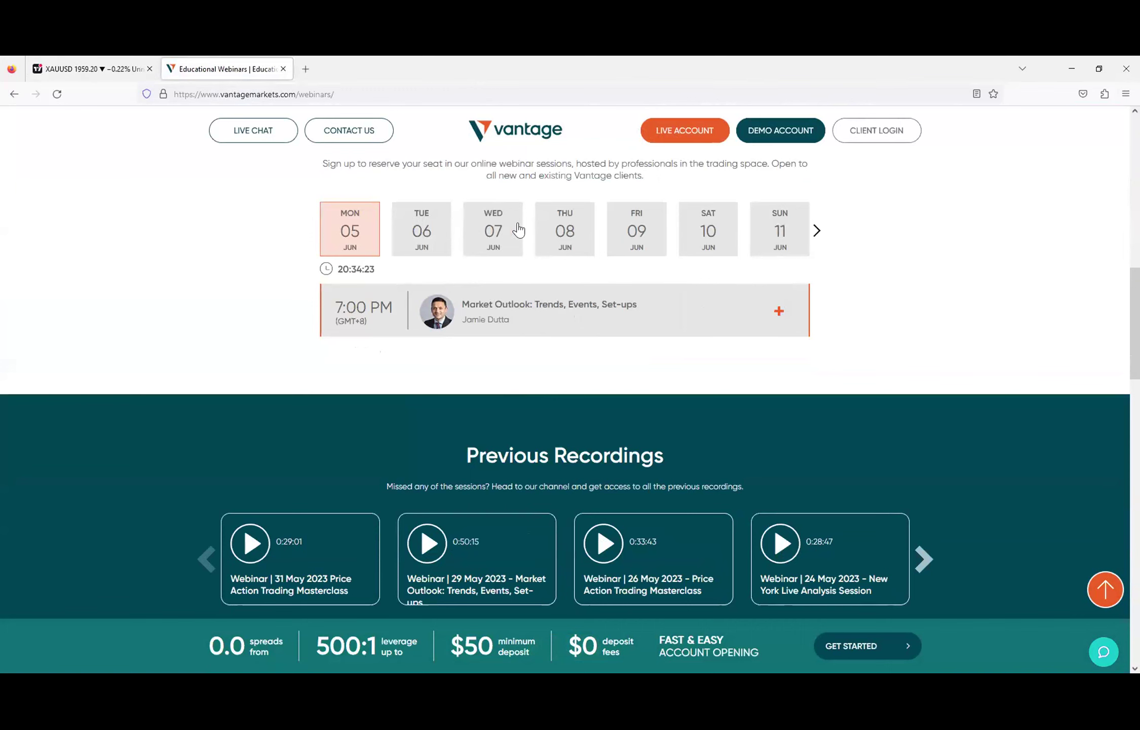
pyautogui.click(566, 234)
pyautogui.click(661, 239)
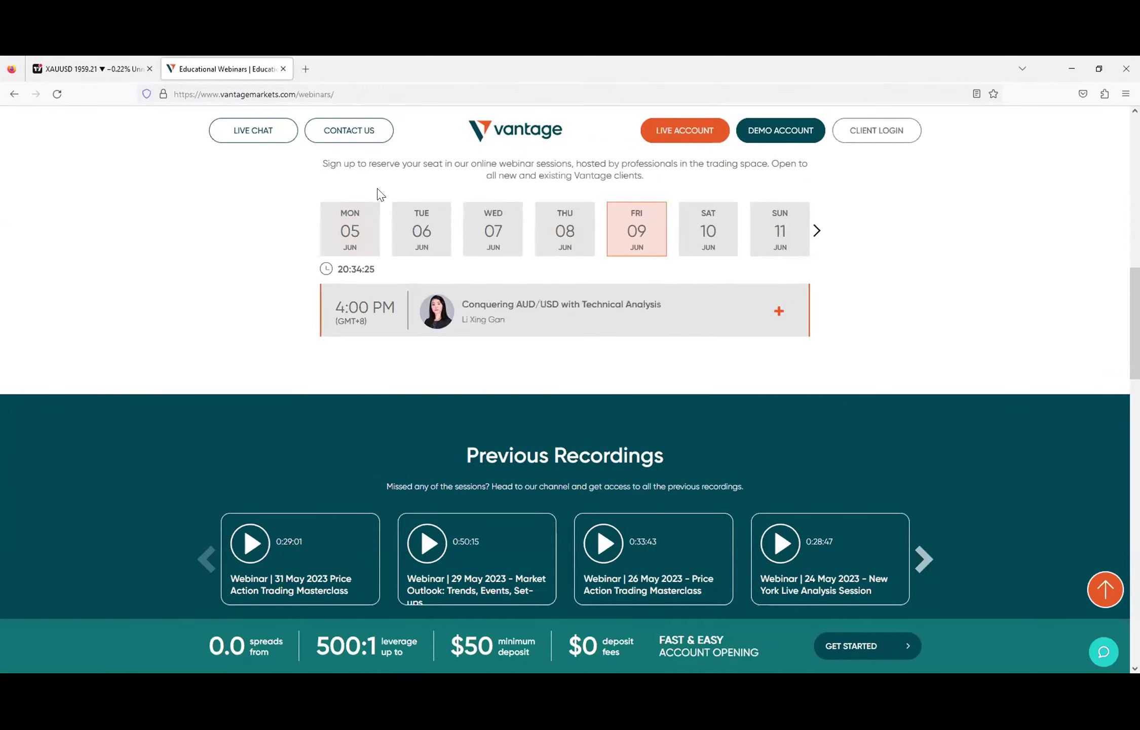
pyautogui.click(815, 231)
pyautogui.click(377, 235)
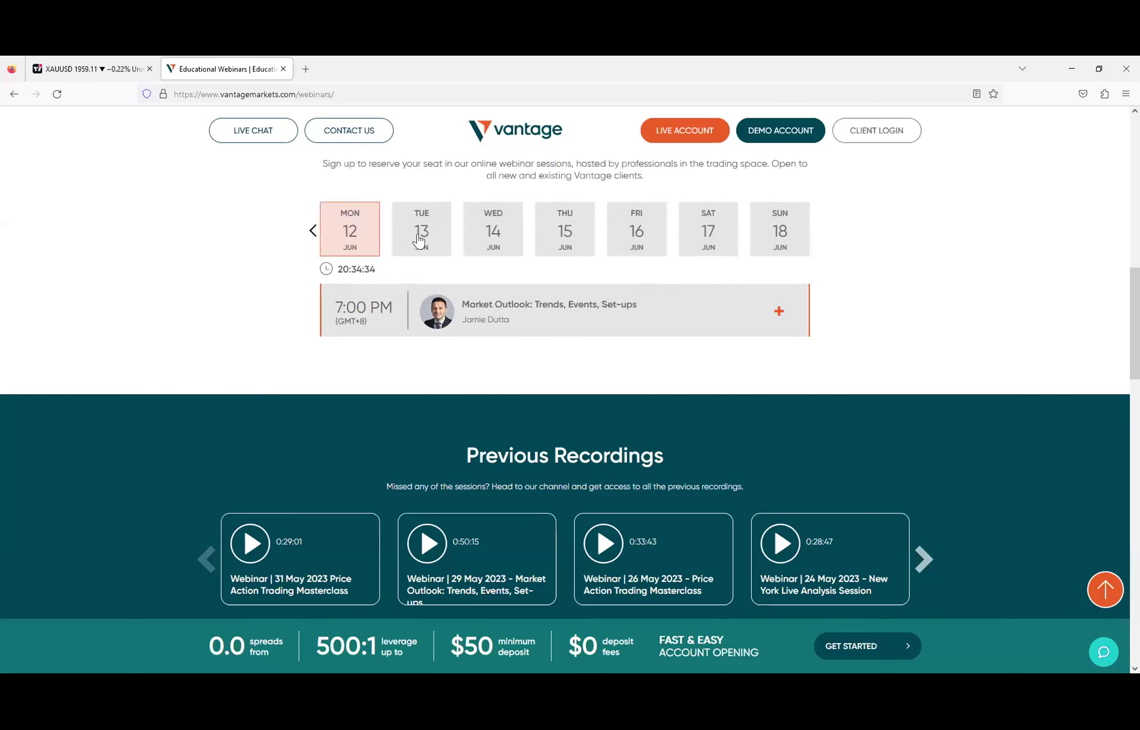
pyautogui.click(439, 240)
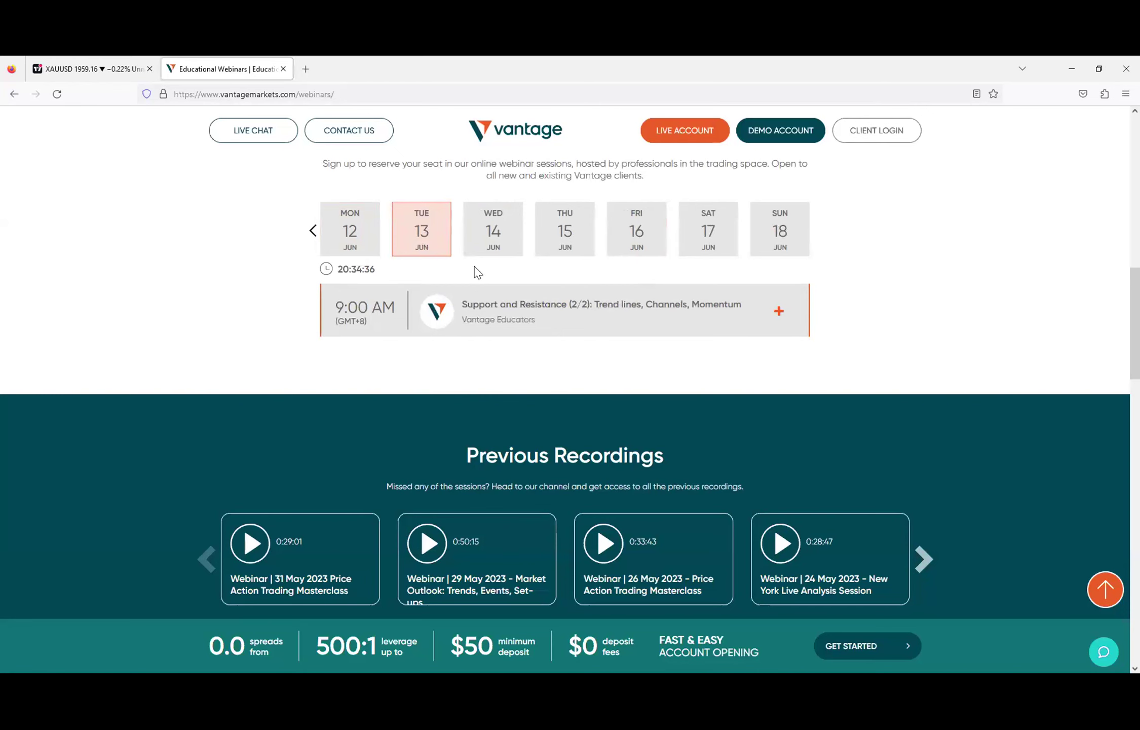
pyautogui.click(497, 230)
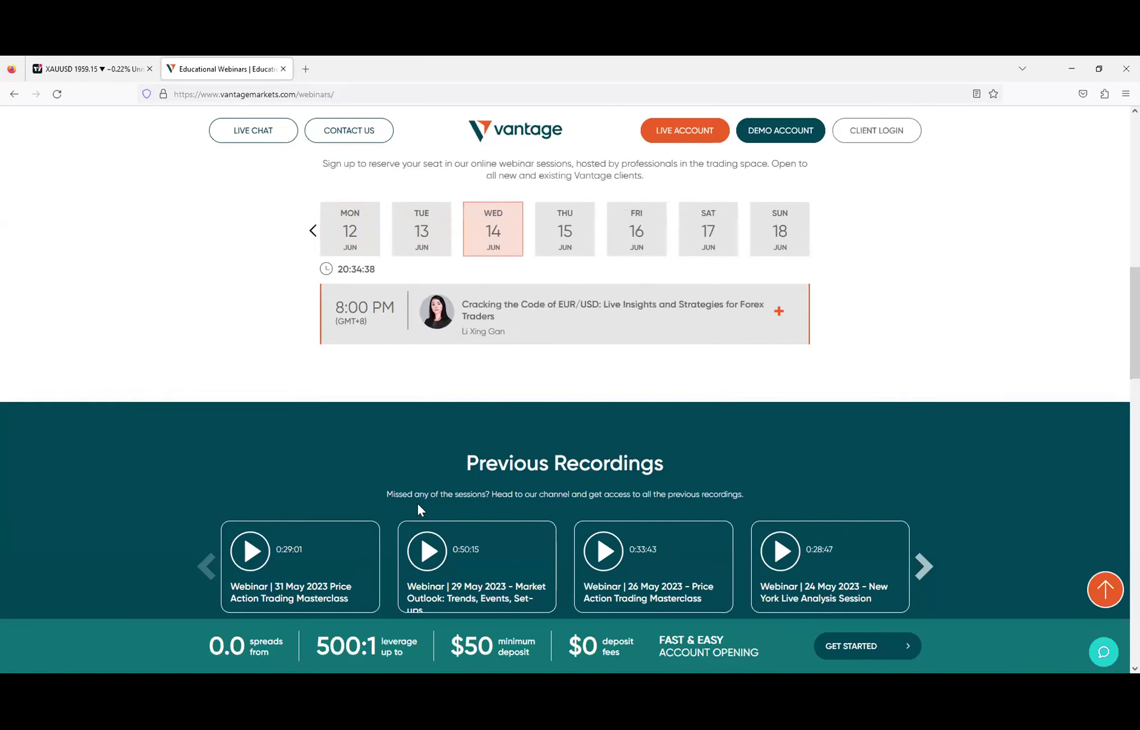
# - Open the full list of previous webinar recordings on YouTube and browse the Vantage Webinars playlist
pyautogui.scroll(-5, 375, 477)
pyautogui.scroll(2, 381, 529)
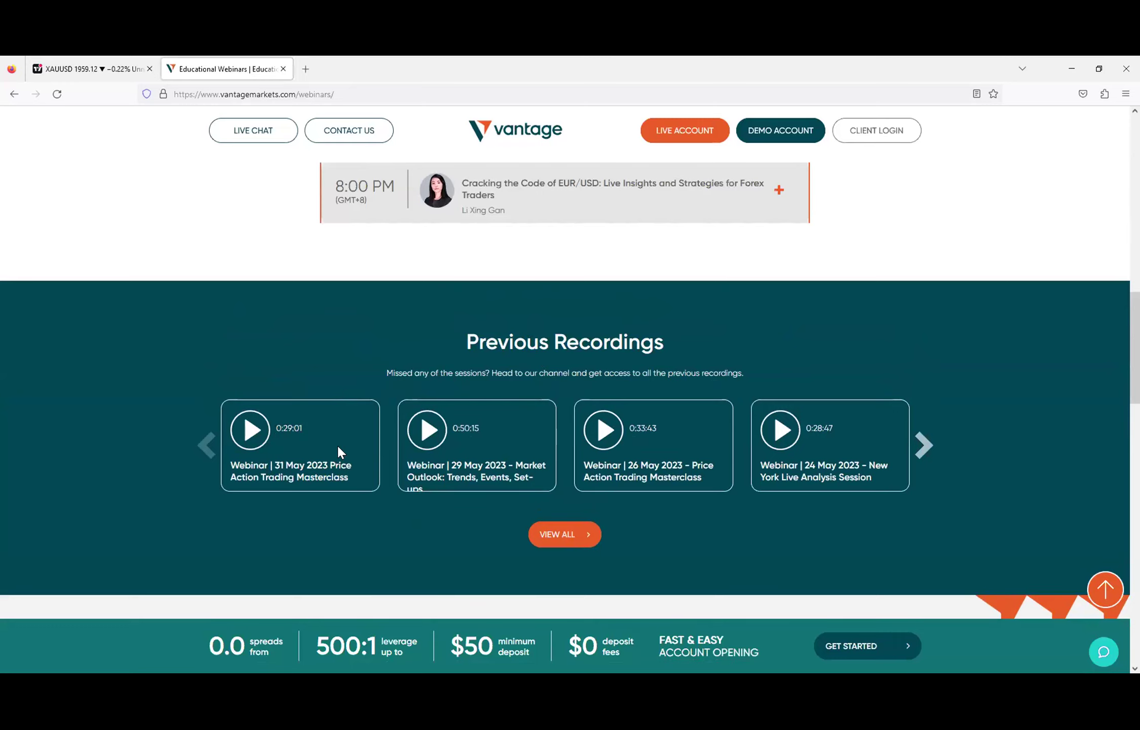
pyautogui.click(566, 536)
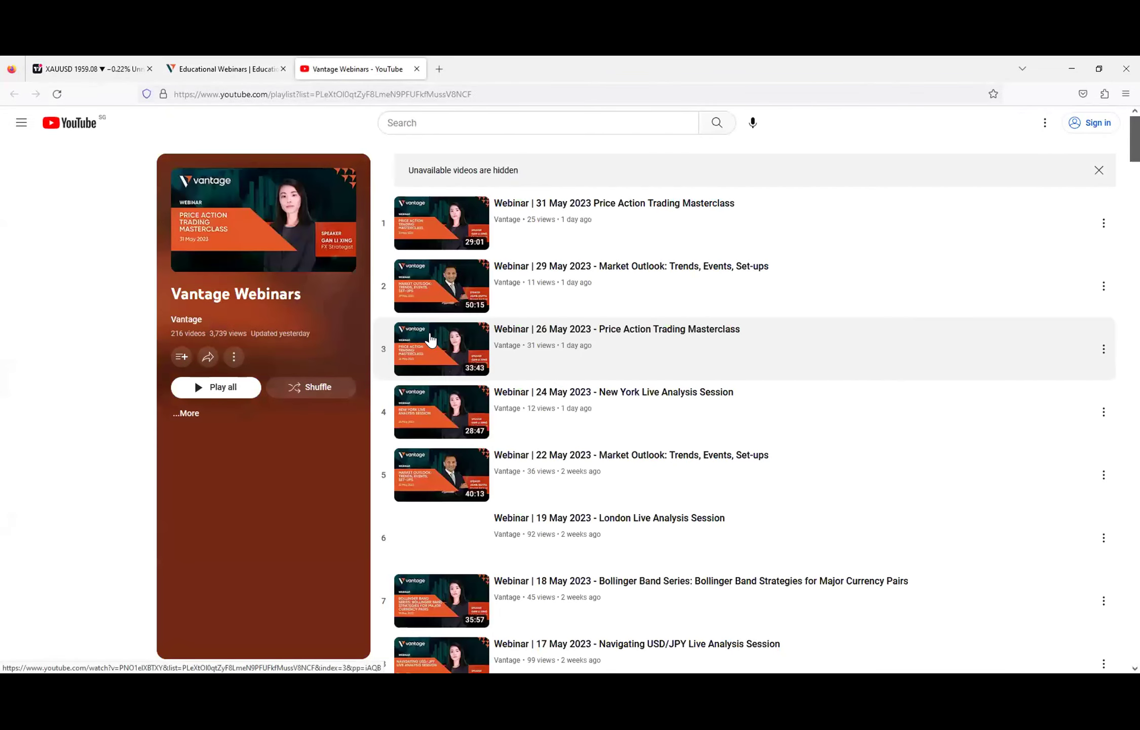
pyautogui.scroll(-3, 601, 358)
pyautogui.scroll(3, 603, 355)
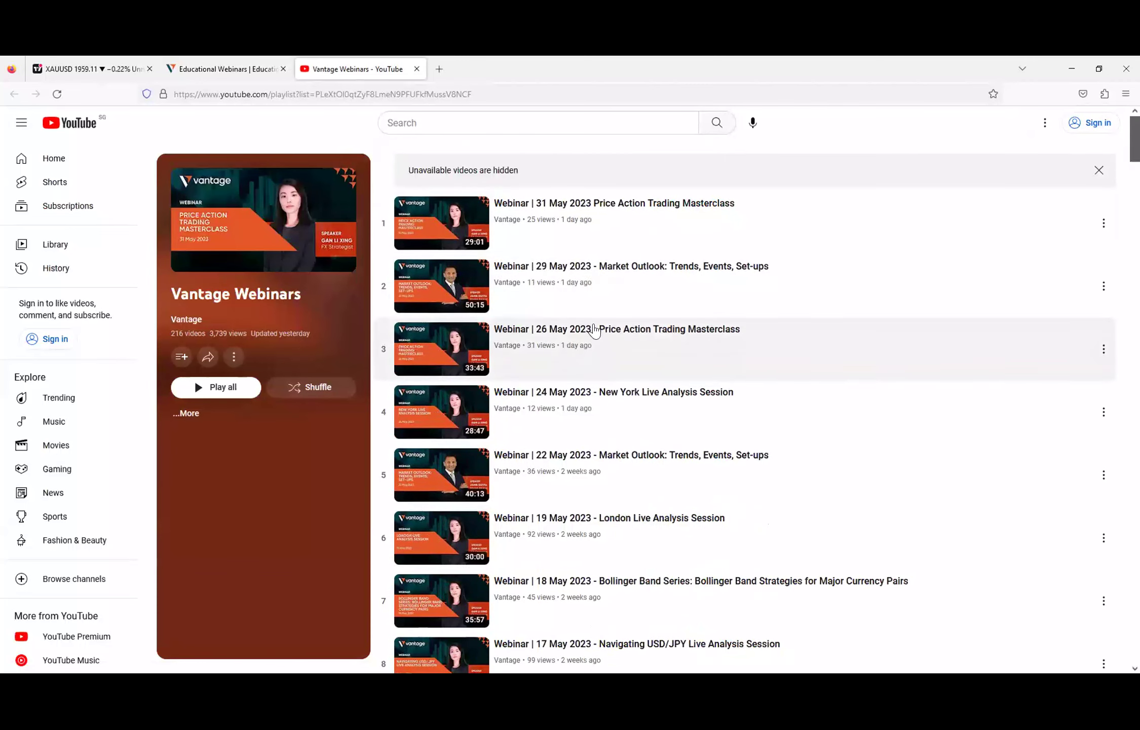
pyautogui.click(446, 283)
pyautogui.scroll(-3, 446, 284)
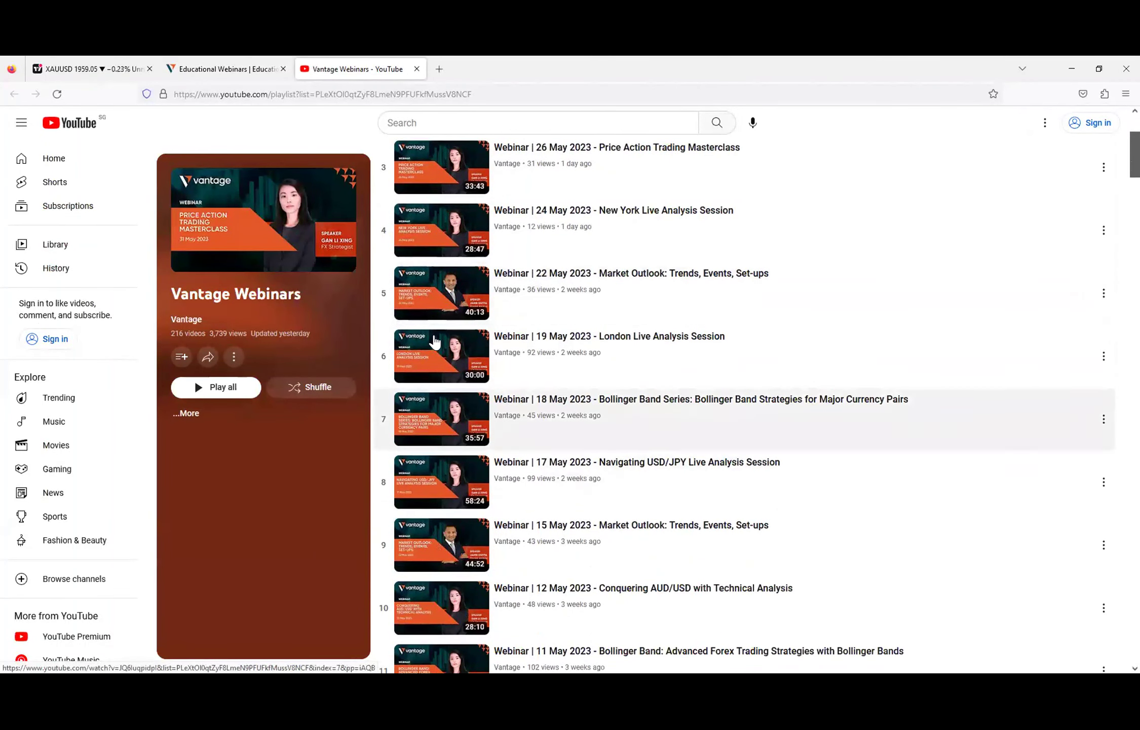
pyautogui.scroll(3, 438, 338)
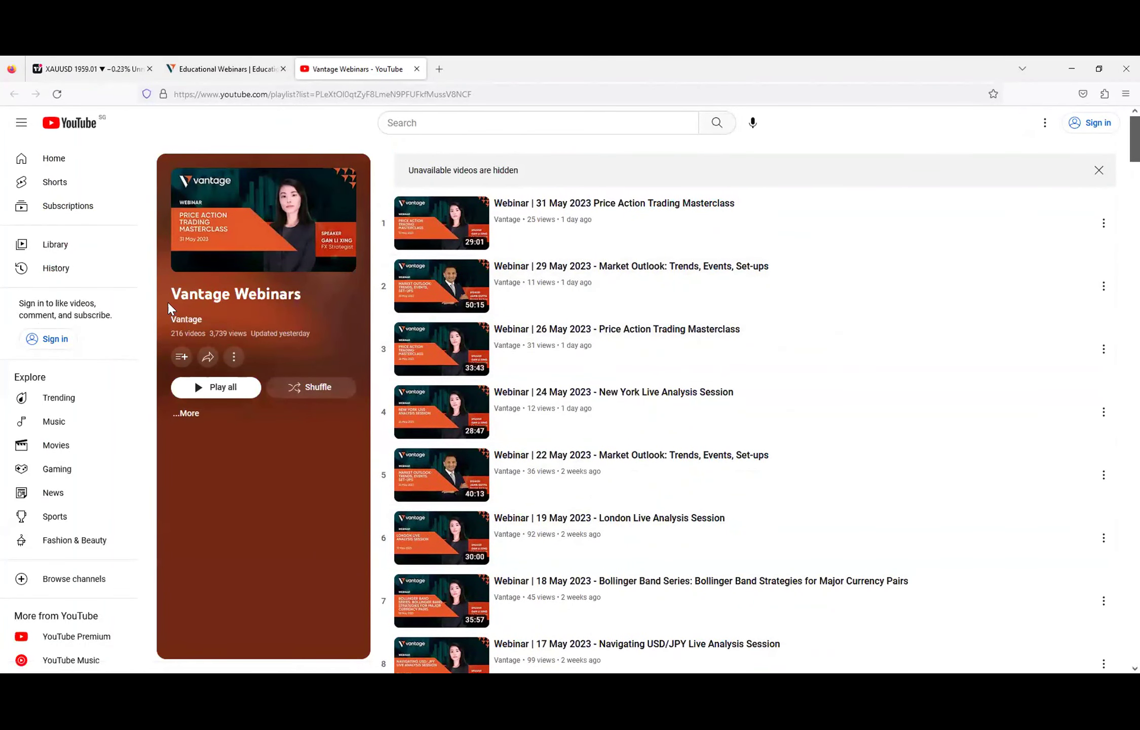